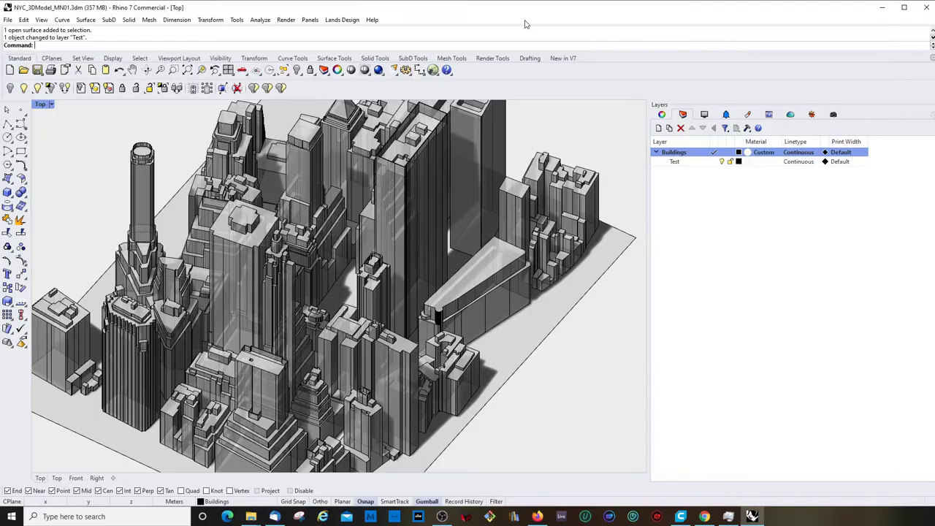
- Examine the Manhattan building model in the viewport from several distances and angles
{"action": "scroll", "coordinate": [324, 230], "scroll_direction": "down", "scroll_amount": 3}
{"action": "mouse_move", "coordinate": [324, 229]}
{"action": "right_mouse_down", "text": "ctrl+shift"}
{"action": "mouse_move", "coordinate": [399, 258]}
{"action": "mouse_move", "coordinate": [302, 246]}
{"action": "mouse_move", "coordinate": [326, 219]}
{"action": "right_mouse_up", "text": "ctrl+shift"}
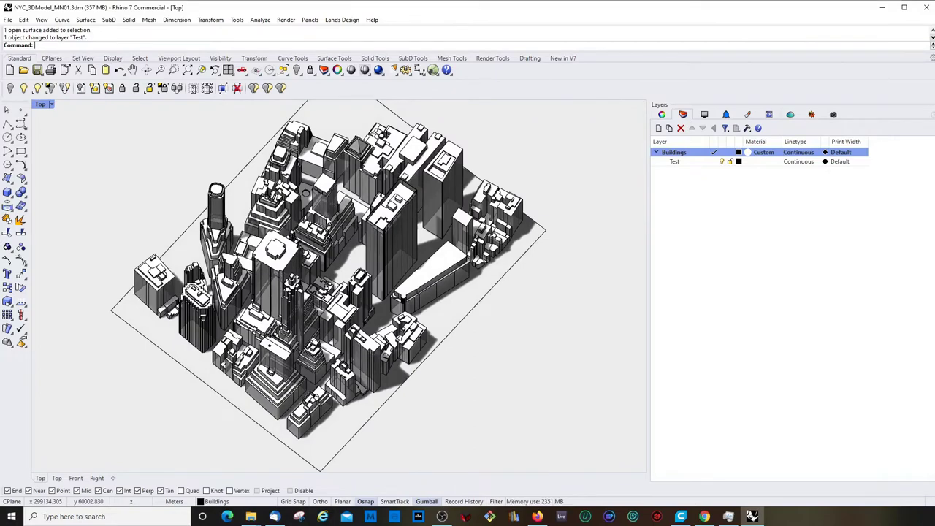
{"action": "right_click_drag", "start_coordinate": [332, 221], "coordinate": [337, 238]}
{"action": "scroll", "coordinate": [336, 240], "scroll_direction": "down", "scroll_amount": 6}
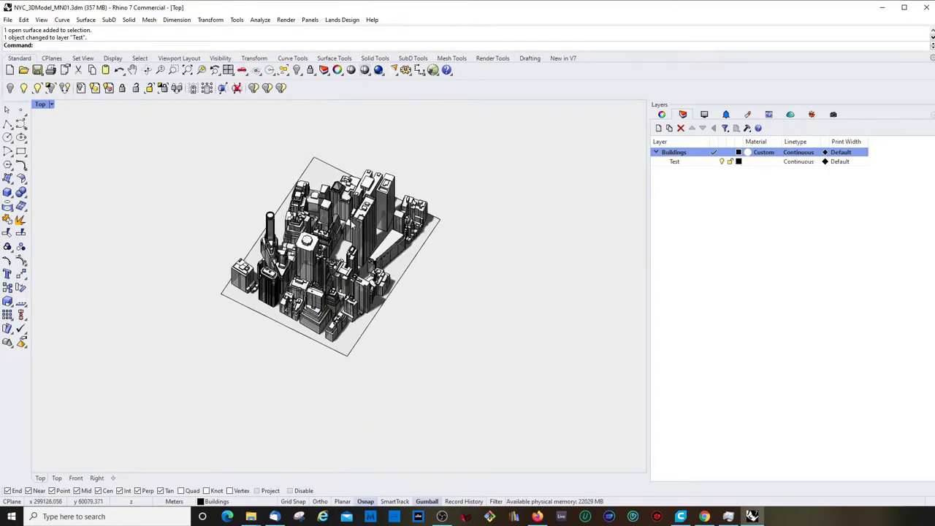
{"action": "scroll", "coordinate": [346, 226], "scroll_direction": "up", "scroll_amount": 6}
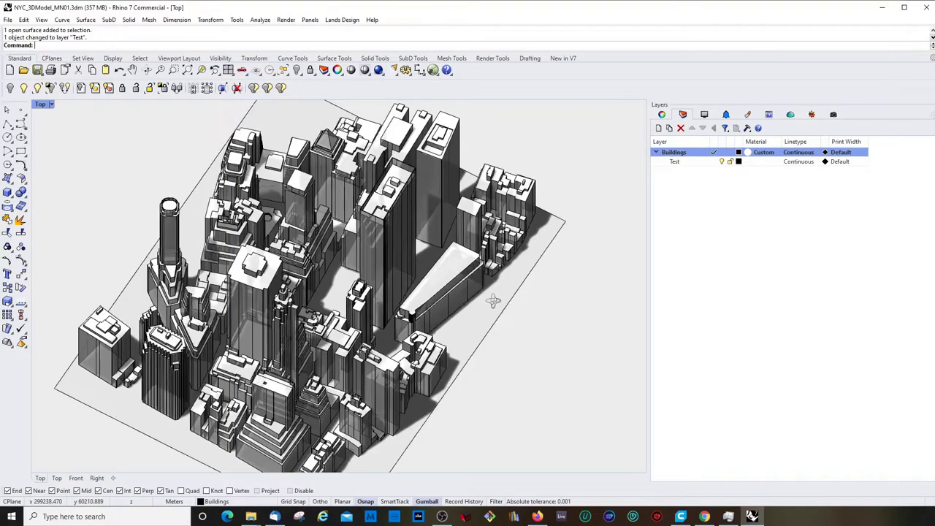
{"action": "scroll", "coordinate": [512, 314], "scroll_direction": "up", "scroll_amount": 3}
{"action": "mouse_move", "coordinate": [354, 268]}
{"action": "right_mouse_down", "text": "ctrl+shift"}
{"action": "mouse_move", "coordinate": [347, 285]}
{"action": "mouse_move", "coordinate": [339, 276]}
{"action": "right_mouse_up", "text": "ctrl+shift"}
{"action": "right_click_drag", "start_coordinate": [380, 236], "coordinate": [371, 254]}
{"action": "scroll", "coordinate": [342, 298], "scroll_direction": "down", "scroll_amount": 6}
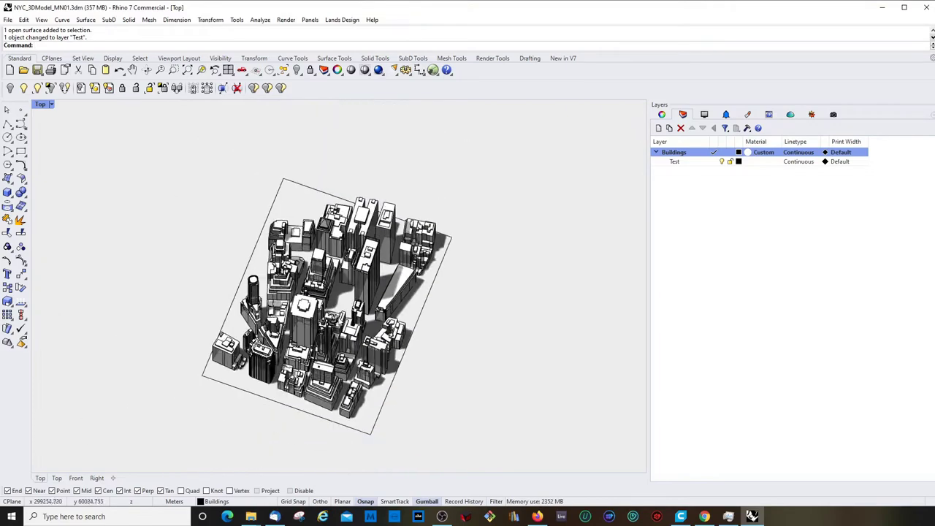
{"action": "right_click_drag", "start_coordinate": [482, 291], "coordinate": [449, 288]}
{"action": "scroll", "coordinate": [448, 288], "scroll_direction": "up", "scroll_amount": 6}
- Launch Grasshopper and open the recent definition UTCI2.gh, ignoring its autosaved recovery file
{"action": "type", "text": "Grasshopper"}
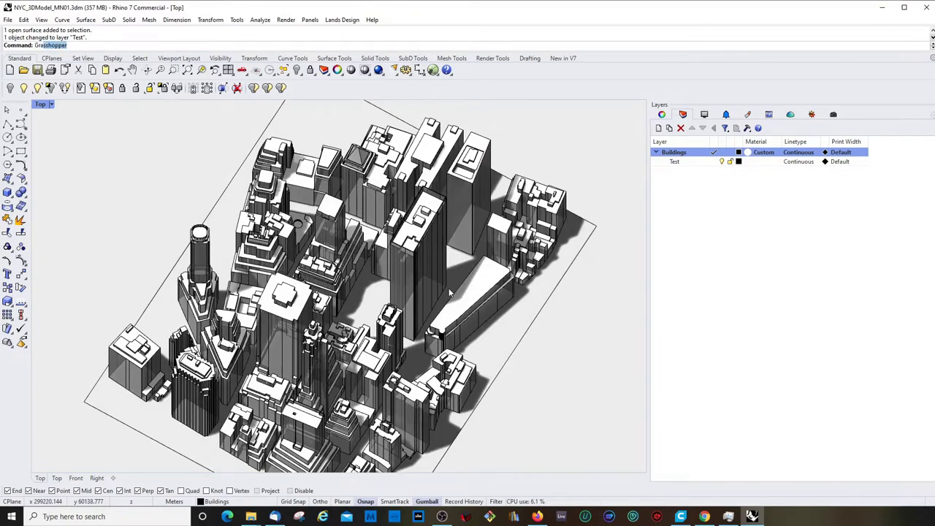
{"action": "key", "text": "Return"}
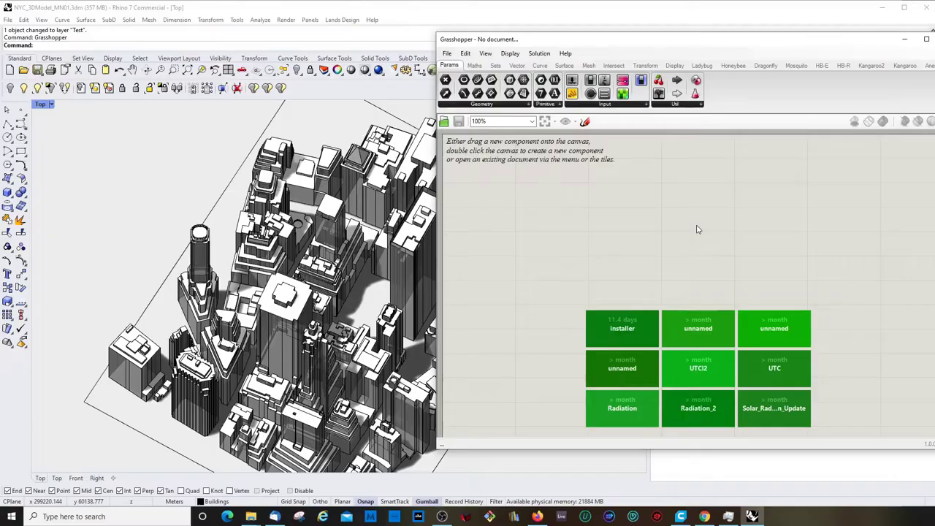
{"action": "left_click", "coordinate": [447, 53]}
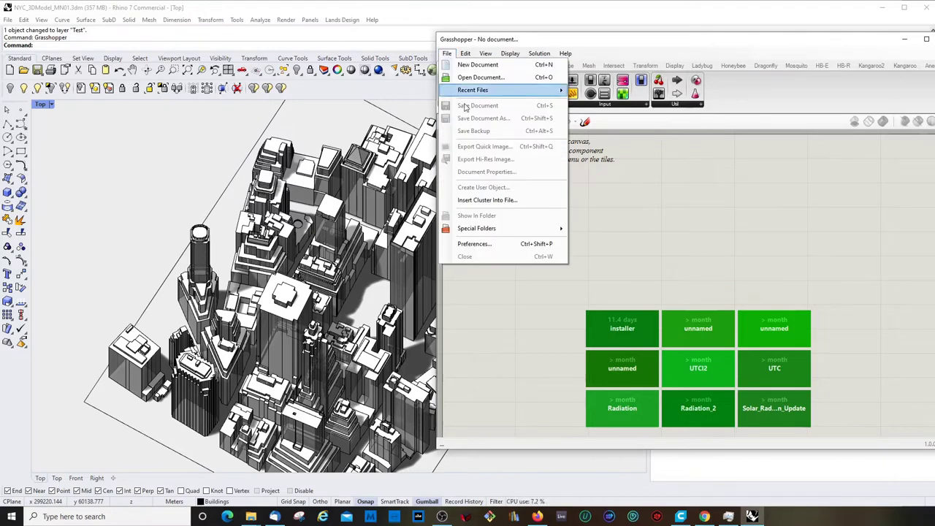
{"action": "mouse_move", "coordinate": [484, 88]}
{"action": "scroll", "coordinate": [611, 188], "scroll_direction": "down", "scroll_amount": 3}
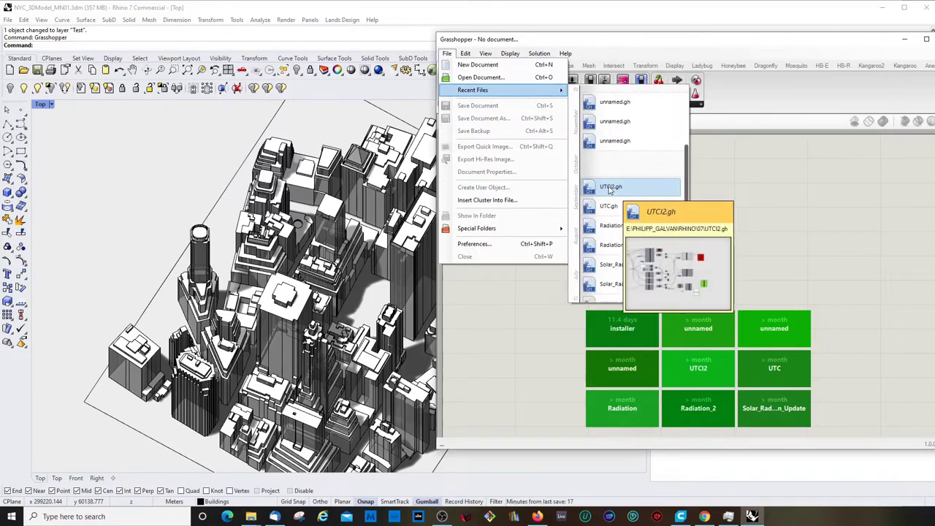
{"action": "left_click", "coordinate": [611, 188]}
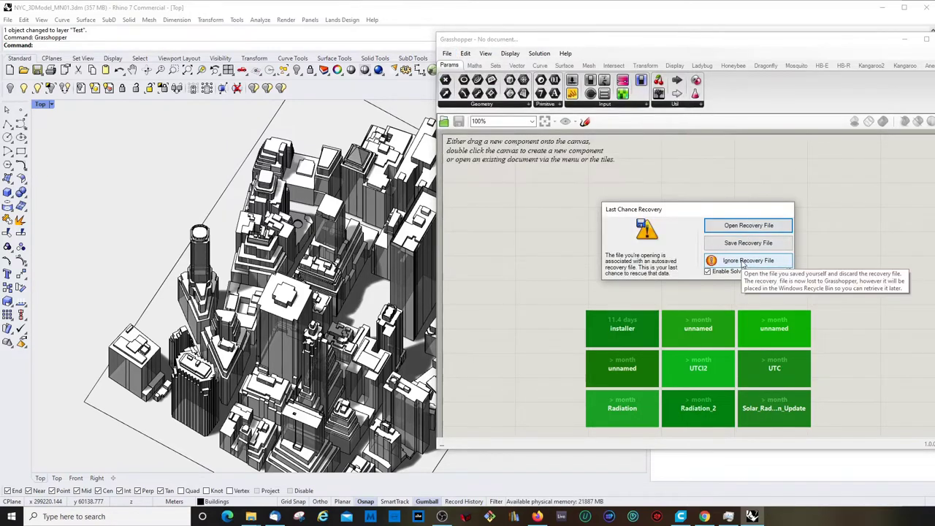
{"action": "left_click", "coordinate": [746, 261]}
- Examine the weather source group: the DownloadEPW toggle, the Seoul weather file URL panel and the EPW+STAT component
{"action": "scroll", "coordinate": [611, 256], "scroll_direction": "up", "scroll_amount": 2}
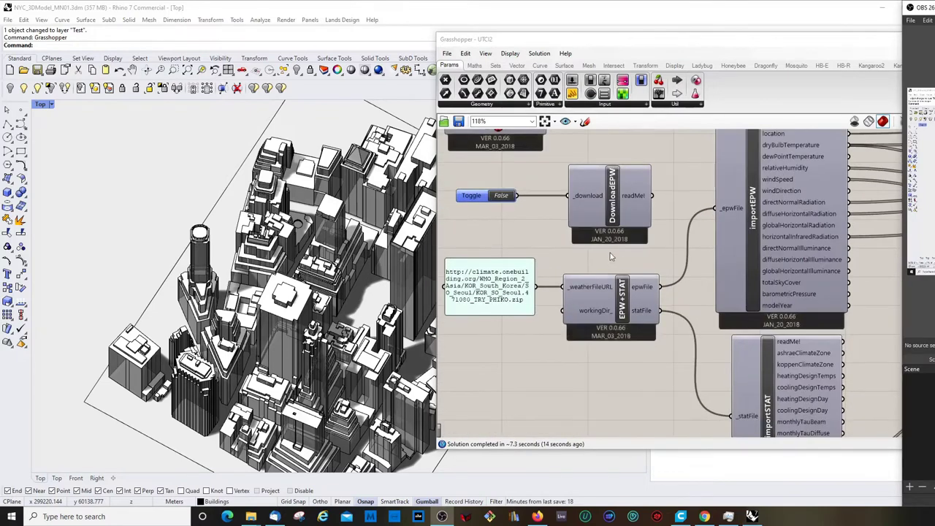
{"action": "scroll", "coordinate": [610, 255], "scroll_direction": "down", "scroll_amount": 2}
{"action": "scroll", "coordinate": [535, 207], "scroll_direction": "up", "scroll_amount": 2}
{"action": "scroll", "coordinate": [532, 176], "scroll_direction": "down", "scroll_amount": 1}
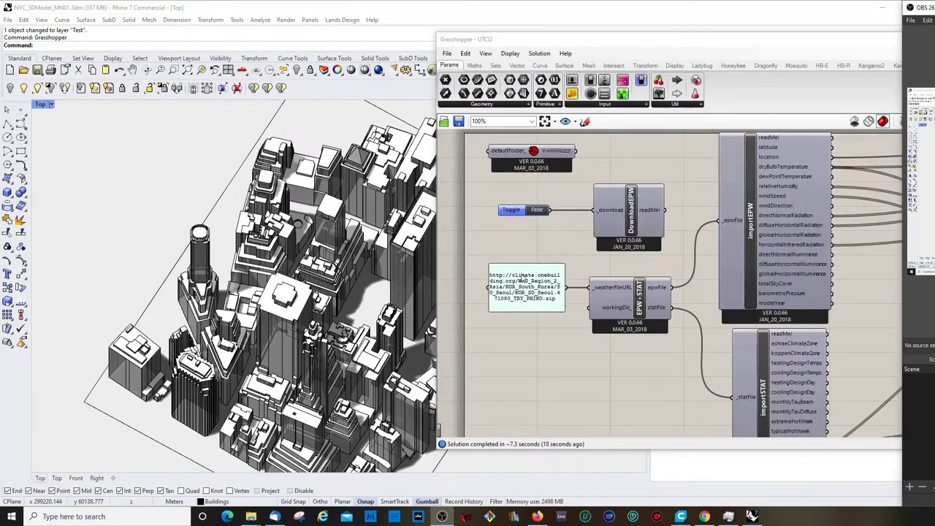
{"action": "scroll", "coordinate": [554, 304], "scroll_direction": "up", "scroll_amount": 1}
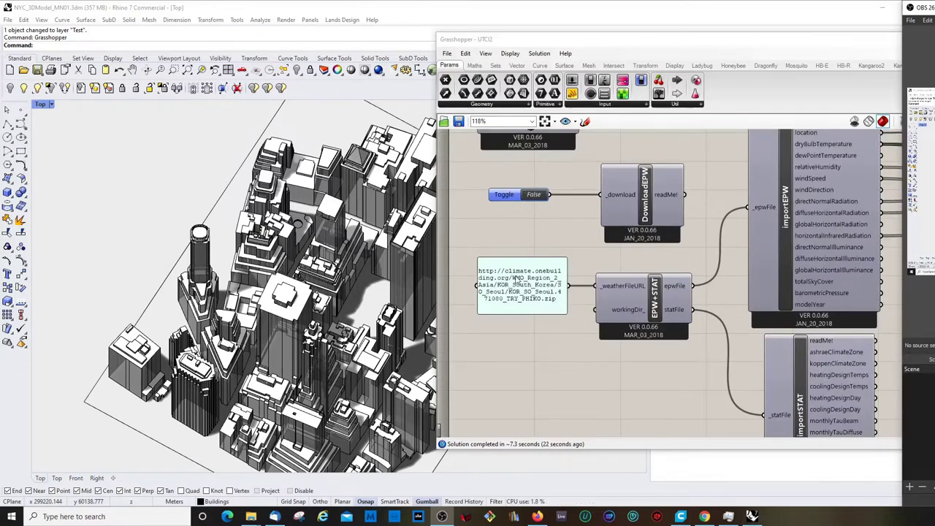
{"action": "left_click", "coordinate": [618, 298]}
{"action": "scroll", "coordinate": [613, 296], "scroll_direction": "down", "scroll_amount": 1}
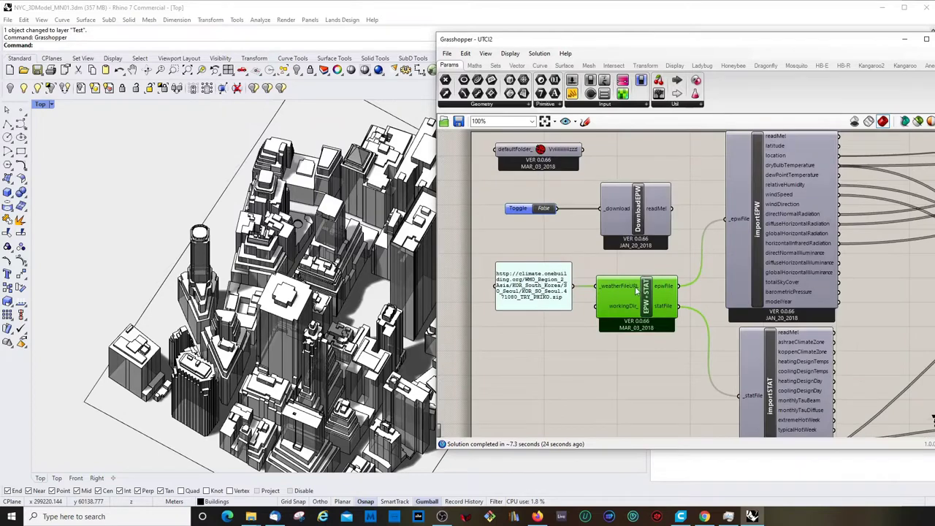
{"action": "scroll", "coordinate": [647, 296], "scroll_direction": "up", "scroll_amount": 2}
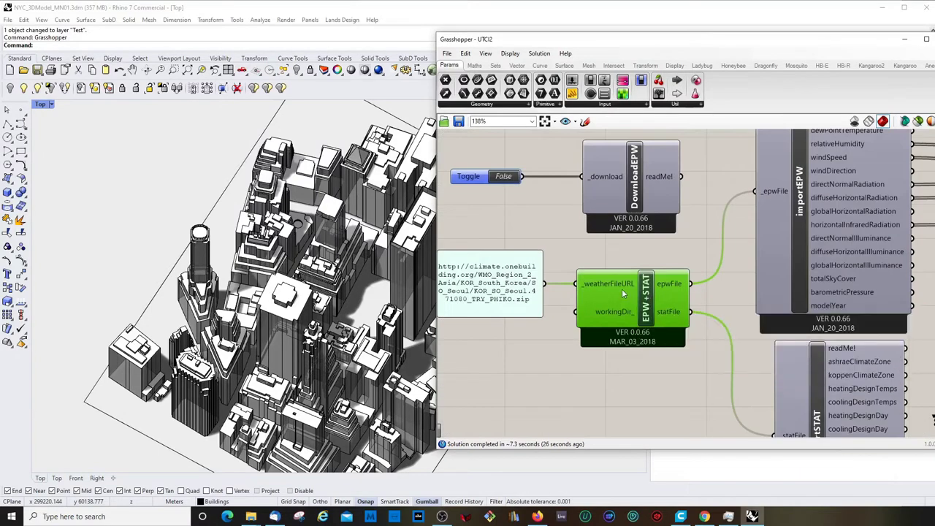
{"action": "scroll", "coordinate": [625, 293], "scroll_direction": "down", "scroll_amount": 2}
{"action": "scroll", "coordinate": [626, 292], "scroll_direction": "down", "scroll_amount": 2}
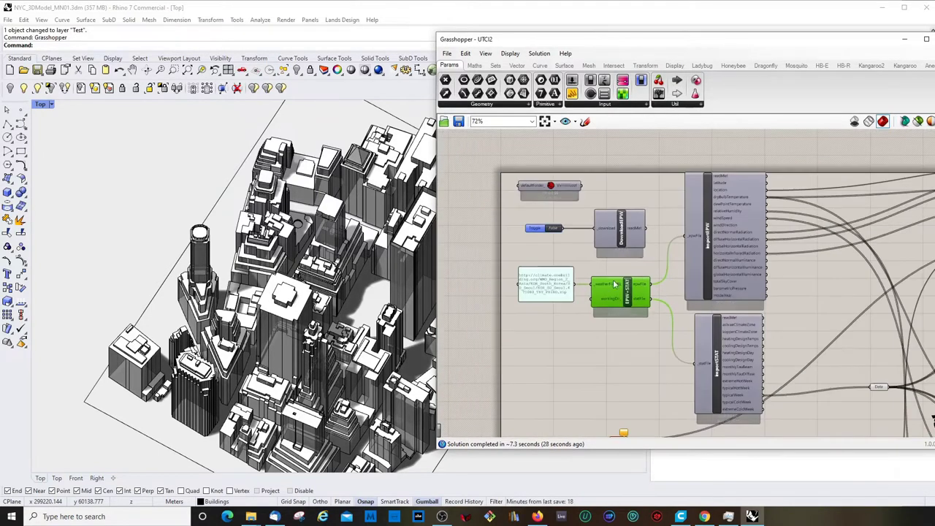
- Inspect the importEPW component and its weather data outputs, such as dry bulb temperature, relative humidity and wind speed
{"action": "left_click_drag", "start_coordinate": [698, 256], "coordinate": [712, 254]}
{"action": "scroll", "coordinate": [734, 230], "scroll_direction": "up", "scroll_amount": 2}
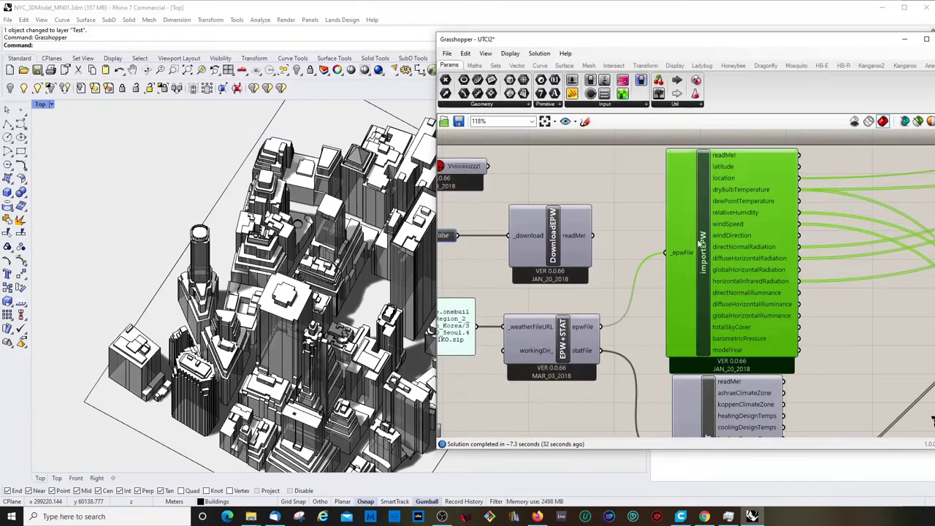
{"action": "scroll", "coordinate": [678, 224], "scroll_direction": "down", "scroll_amount": 2}
{"action": "left_click", "coordinate": [732, 336]}
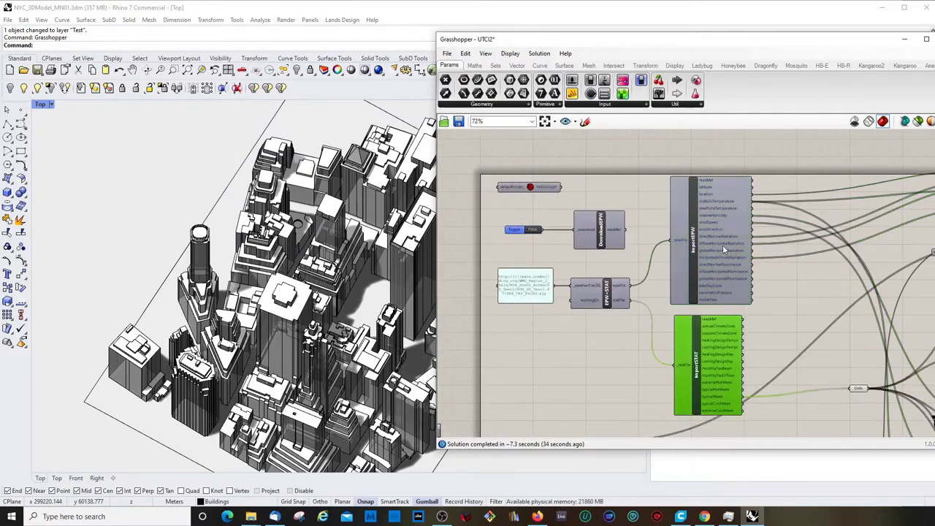
{"action": "scroll", "coordinate": [726, 223], "scroll_direction": "up", "scroll_amount": 1}
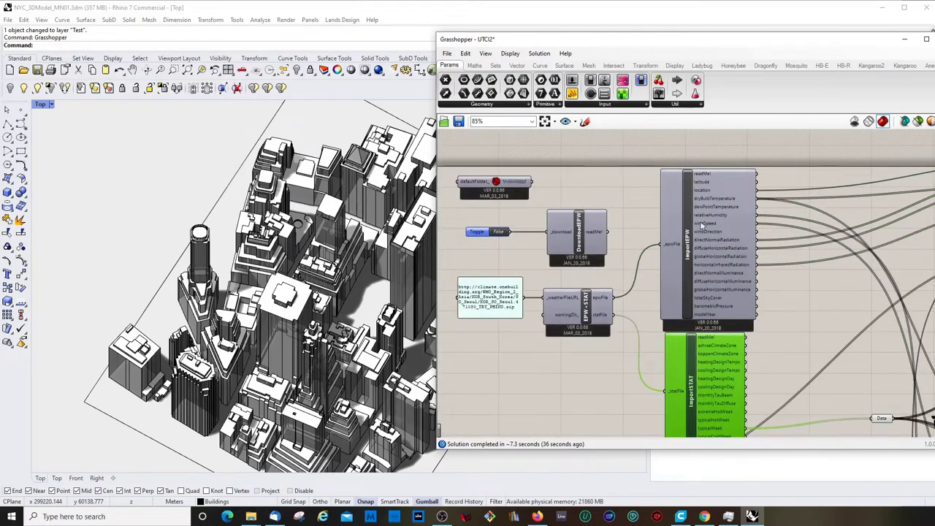
{"action": "scroll", "coordinate": [702, 228], "scroll_direction": "up", "scroll_amount": 1}
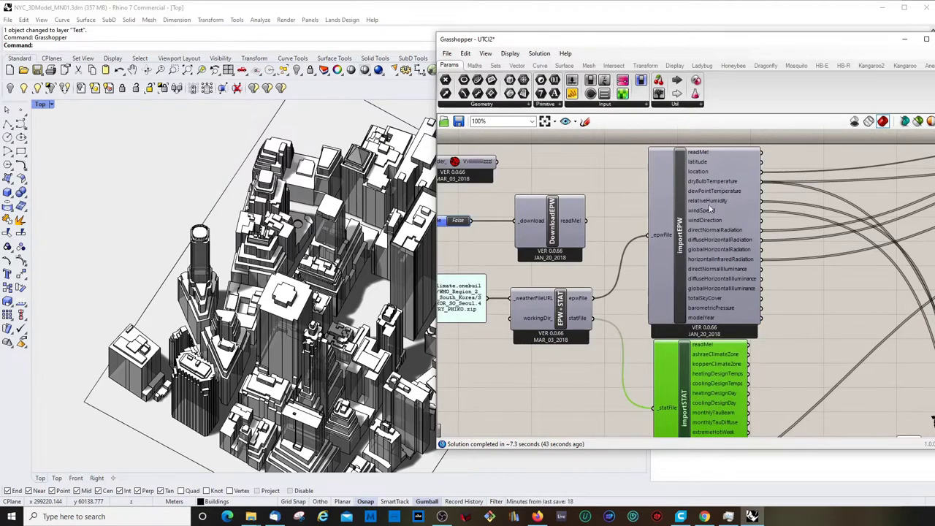
- Inspect the importSTAT component's climate zone, design day and typical or extreme week outputs
{"action": "scroll", "coordinate": [715, 244], "scroll_direction": "down", "scroll_amount": 1}
{"action": "left_click", "coordinate": [726, 466]}
{"action": "scroll", "coordinate": [714, 348], "scroll_direction": "down", "scroll_amount": 2}
{"action": "scroll", "coordinate": [723, 352], "scroll_direction": "up", "scroll_amount": 4}
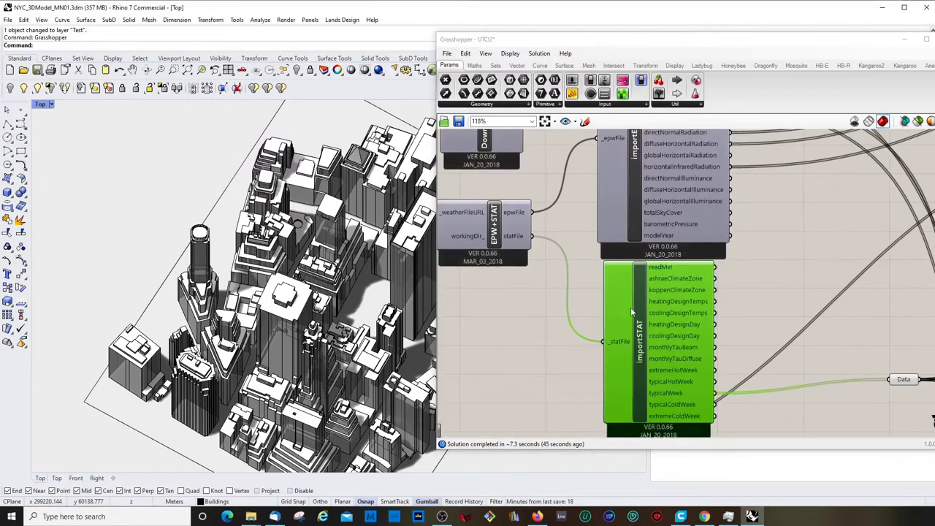
{"action": "left_click_drag", "start_coordinate": [633, 312], "coordinate": [621, 305]}
{"action": "scroll", "coordinate": [643, 311], "scroll_direction": "down", "scroll_amount": 1}
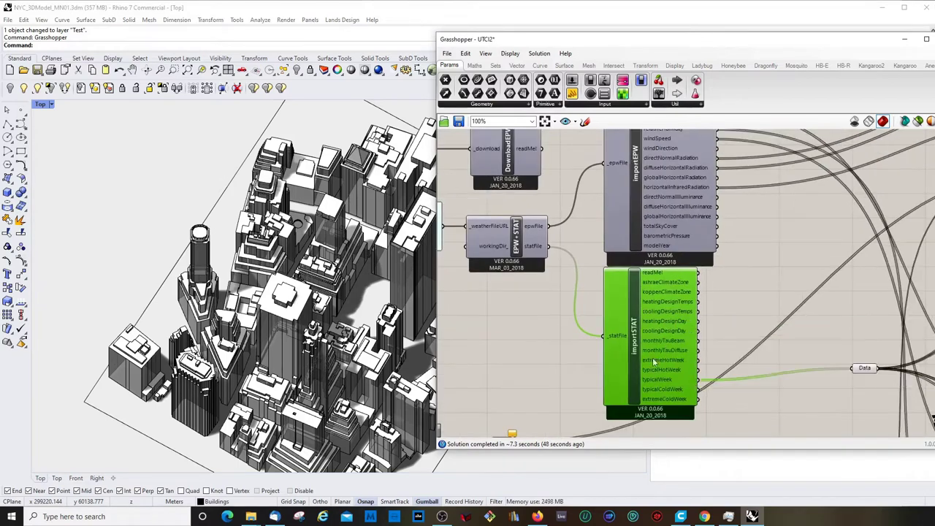
{"action": "scroll", "coordinate": [660, 388], "scroll_direction": "up", "scroll_amount": 1}
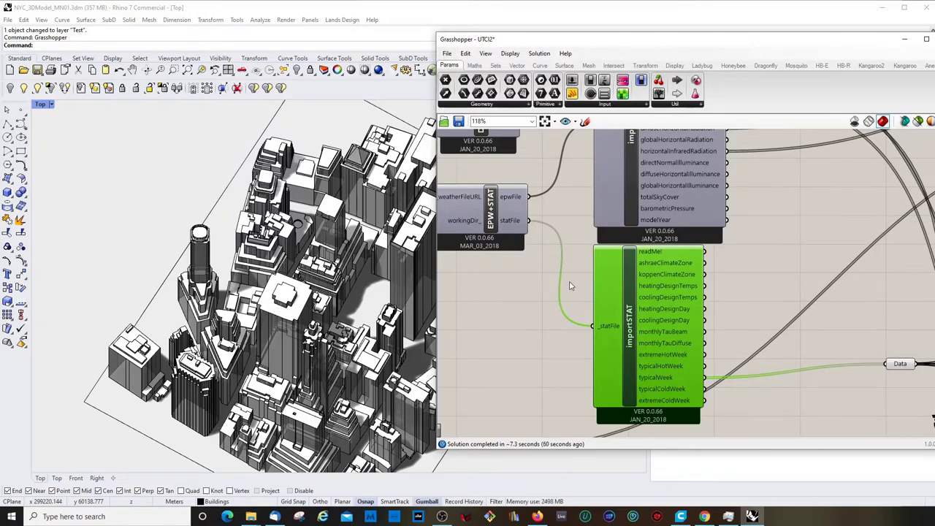
- Trace the weather data from the URL panel through EPW+STAT to the outgoing connections of importEPW
{"action": "scroll", "coordinate": [571, 286], "scroll_direction": "down", "scroll_amount": 3}
{"action": "scroll", "coordinate": [475, 229], "scroll_direction": "up", "scroll_amount": 5}
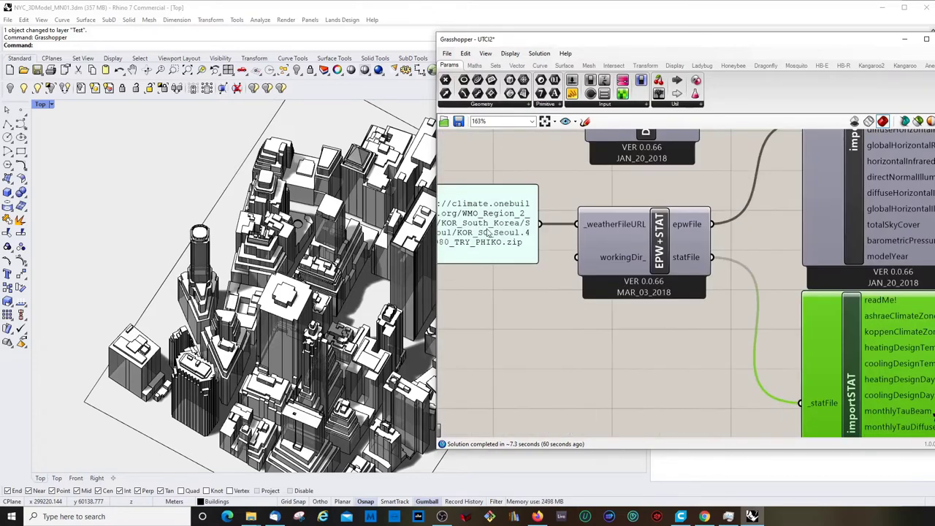
{"action": "scroll", "coordinate": [491, 261], "scroll_direction": "down", "scroll_amount": 6}
{"action": "scroll", "coordinate": [725, 265], "scroll_direction": "up", "scroll_amount": 3}
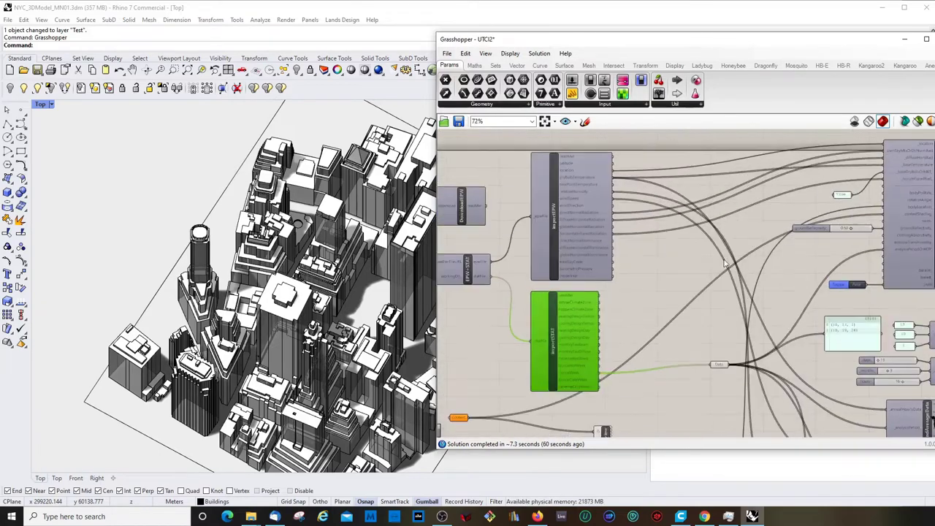
{"action": "left_click", "coordinate": [580, 238]}
{"action": "scroll", "coordinate": [586, 261], "scroll_direction": "down", "scroll_amount": 2}
{"action": "scroll", "coordinate": [587, 261], "scroll_direction": "up", "scroll_amount": 2}
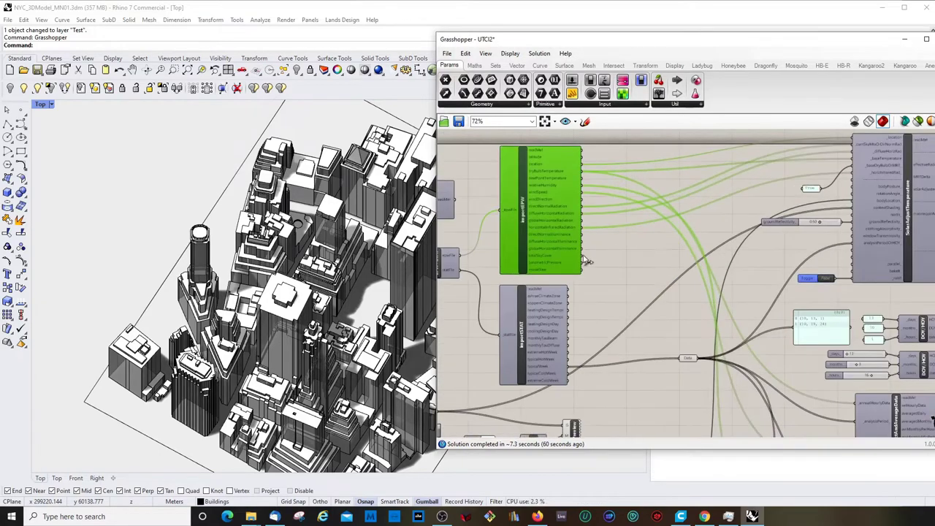
- Examine the SolarAdjustTemperature component's weather, shading and ground reflectivity inputs and its solarAdjustedMRT output
{"action": "scroll", "coordinate": [586, 261], "scroll_direction": "down", "scroll_amount": 2}
{"action": "scroll", "coordinate": [782, 285], "scroll_direction": "up", "scroll_amount": 4}
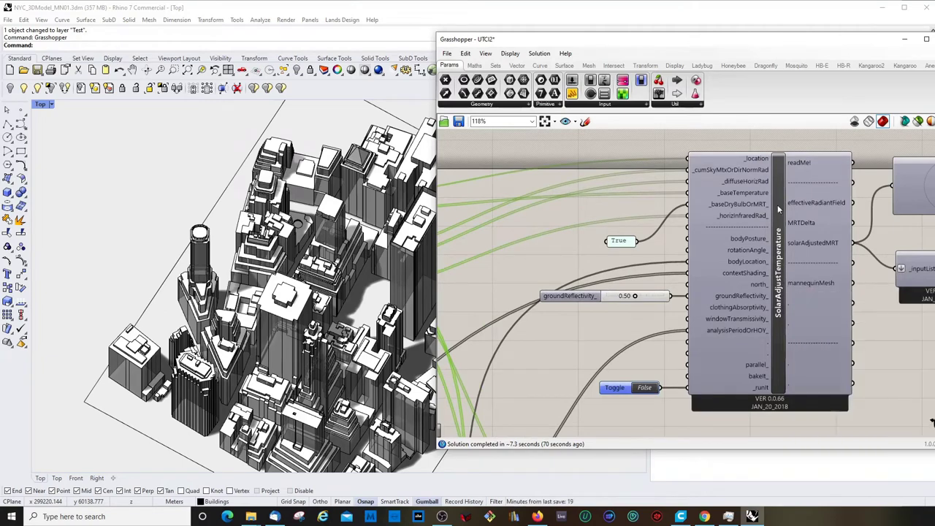
{"action": "left_click_drag", "start_coordinate": [781, 281], "coordinate": [781, 290]}
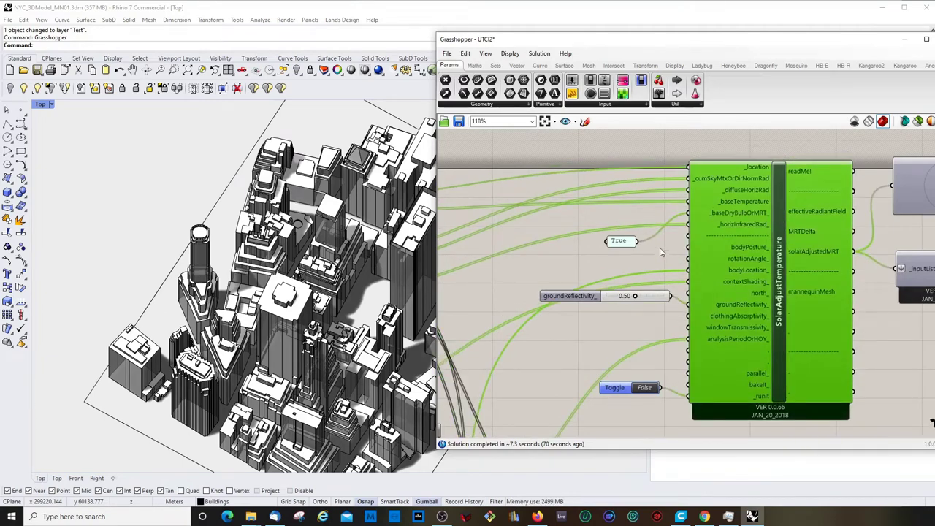
{"action": "scroll", "coordinate": [661, 252], "scroll_direction": "down", "scroll_amount": 1}
{"action": "scroll", "coordinate": [699, 245], "scroll_direction": "down", "scroll_amount": 2}
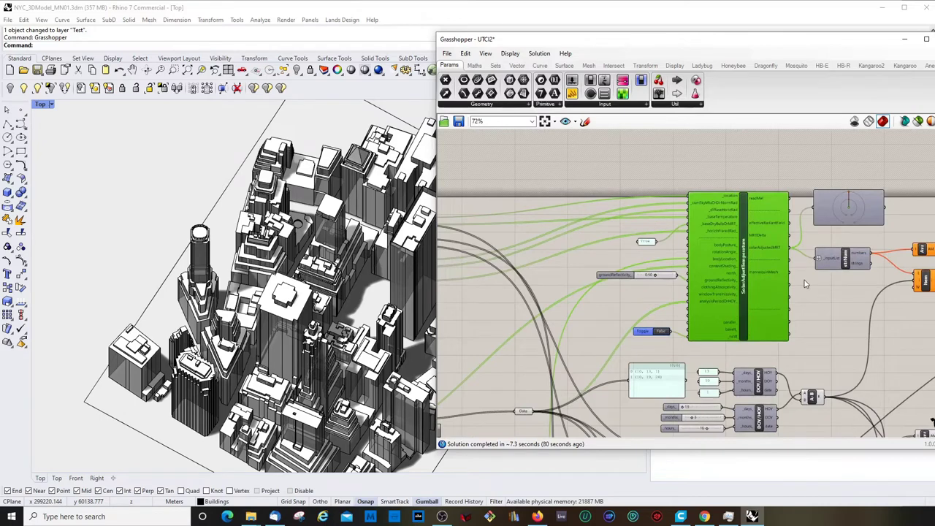
{"action": "scroll", "coordinate": [805, 284], "scroll_direction": "up", "scroll_amount": 3}
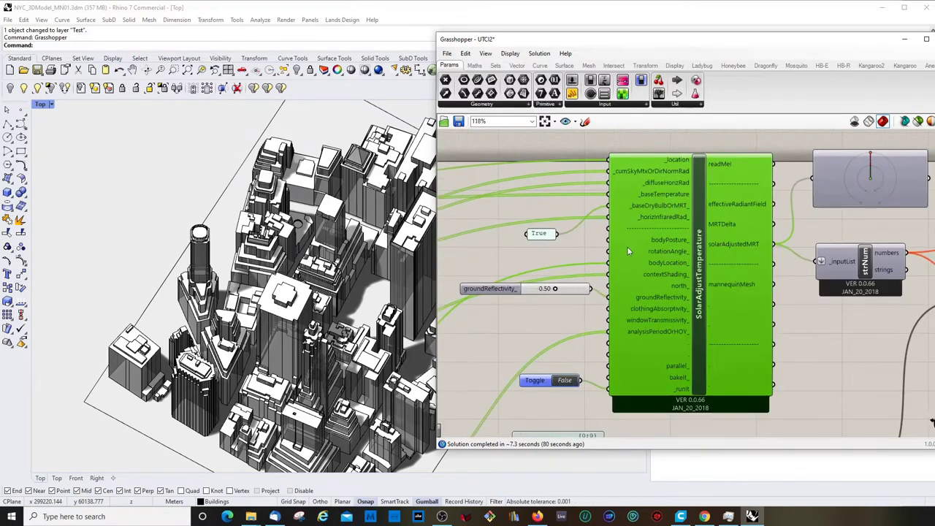
{"action": "scroll", "coordinate": [627, 251], "scroll_direction": "down", "scroll_amount": 1}
{"action": "scroll", "coordinate": [725, 252], "scroll_direction": "up", "scroll_amount": 1}
{"action": "mouse_move", "coordinate": [732, 246]}
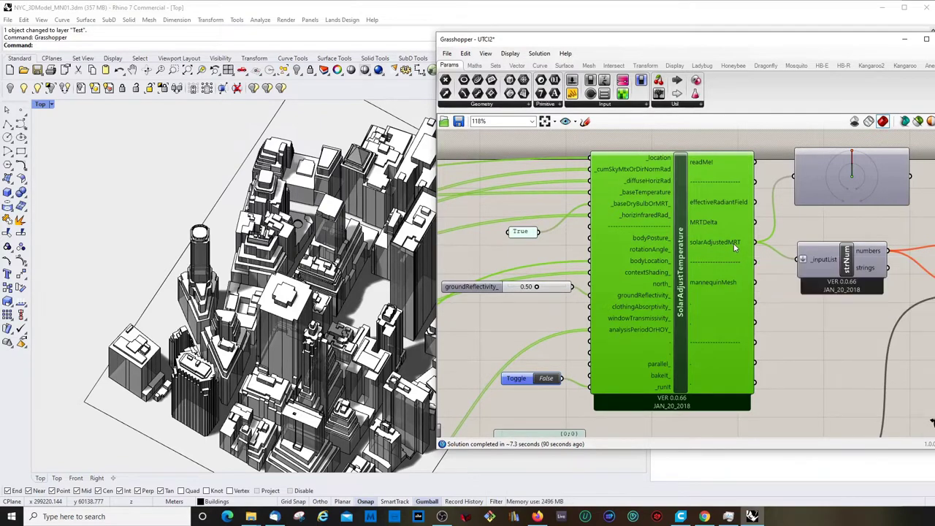
{"action": "scroll", "coordinate": [712, 243], "scroll_direction": "down", "scroll_amount": 5}
{"action": "scroll", "coordinate": [774, 253], "scroll_direction": "up", "scroll_amount": 2}
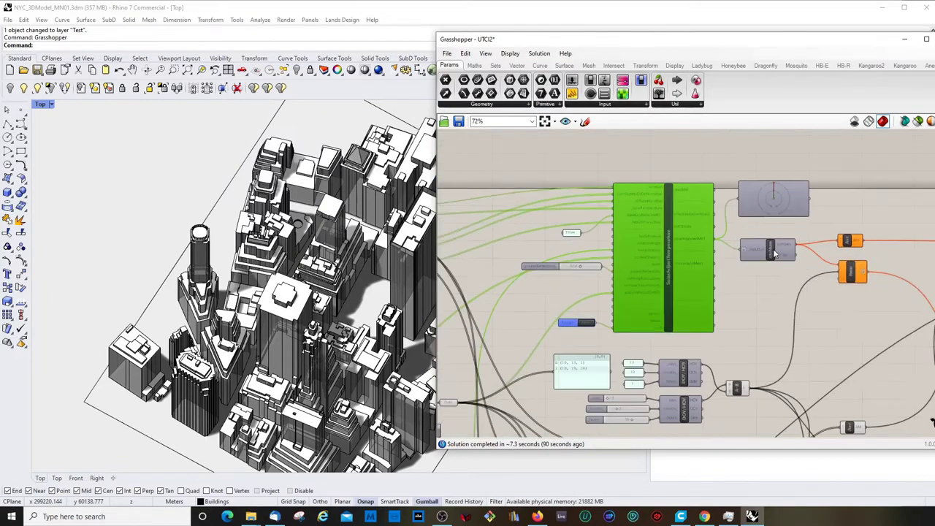
- Follow the adjusted radiant temperature through the strNum component to the OutdoorComfortCalculator and examine its inputs and outputs
{"action": "left_click", "coordinate": [776, 253]}
{"action": "scroll", "coordinate": [706, 253], "scroll_direction": "down", "scroll_amount": 5}
{"action": "scroll", "coordinate": [859, 262], "scroll_direction": "up", "scroll_amount": 7}
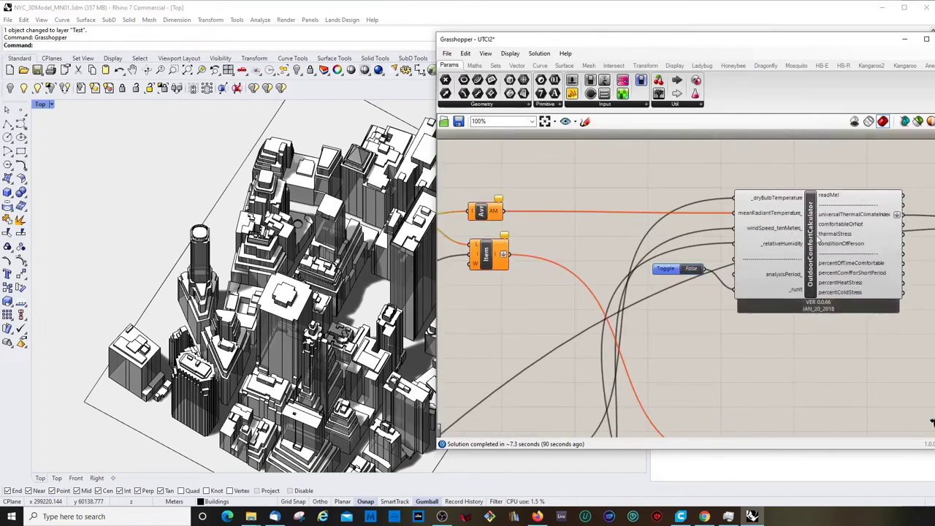
{"action": "mouse_move", "coordinate": [809, 225]}
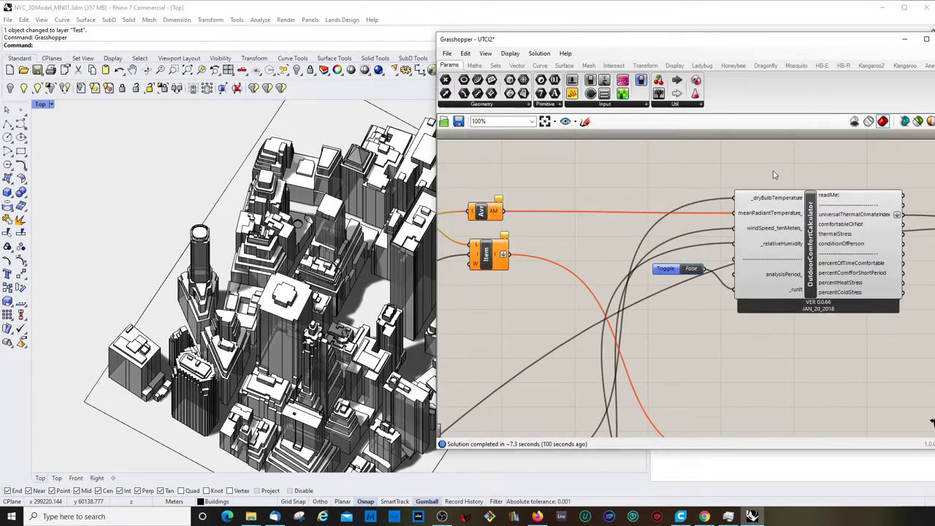
{"action": "mouse_move", "coordinate": [756, 197]}
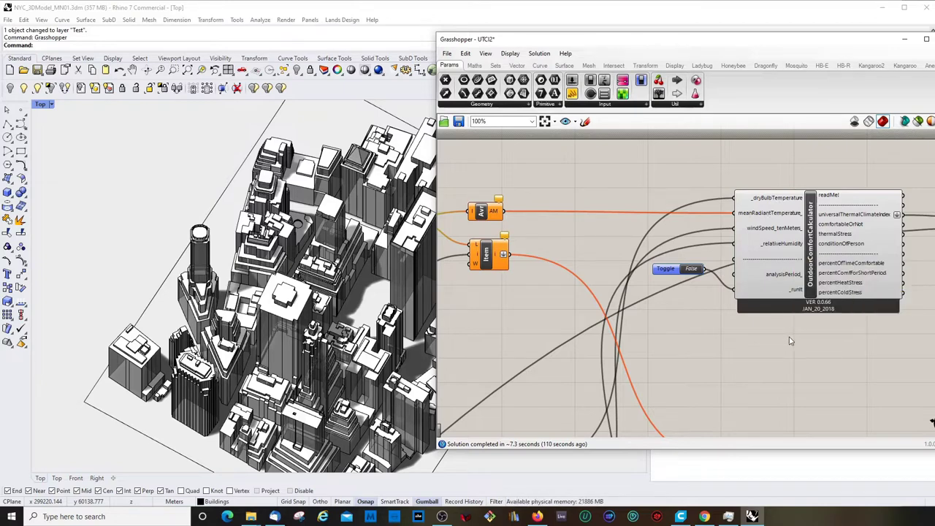
{"action": "left_click_drag", "start_coordinate": [830, 245], "coordinate": [823, 249]}
- Examine the DOY/HOY components and the three selectAndAverageData components that feed the OutdoorComfortCalculator
{"action": "scroll", "coordinate": [802, 219], "scroll_direction": "down", "scroll_amount": 5}
{"action": "scroll", "coordinate": [596, 309], "scroll_direction": "up", "scroll_amount": 4}
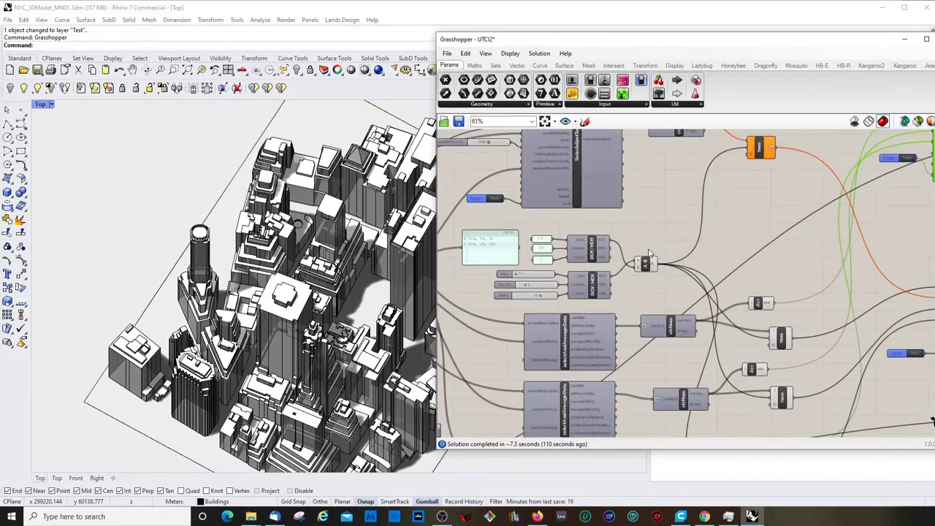
{"action": "scroll", "coordinate": [648, 232], "scroll_direction": "down", "scroll_amount": 4}
{"action": "scroll", "coordinate": [623, 361], "scroll_direction": "up", "scroll_amount": 2}
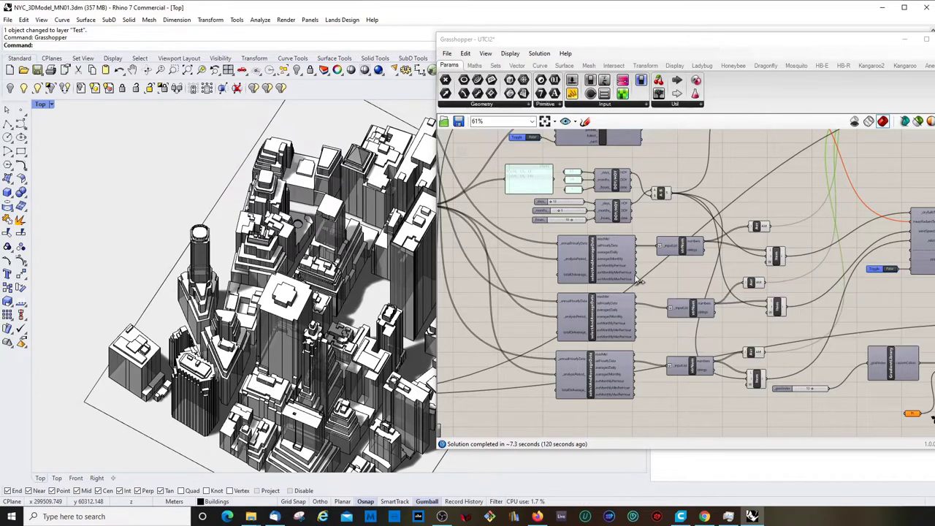
{"action": "mouse_move", "coordinate": [639, 282]}
- Trace the analysis period from importSTAT's typicalWeek output through the Data parameter to the selectAndAverageData components
{"action": "scroll", "coordinate": [468, 232], "scroll_direction": "up", "scroll_amount": 4}
{"action": "scroll", "coordinate": [467, 233], "scroll_direction": "up", "scroll_amount": 5}
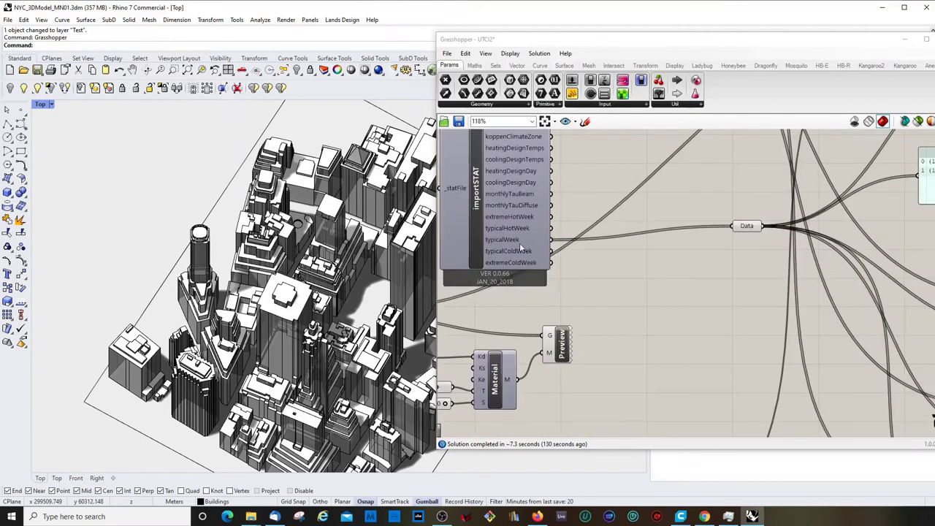
{"action": "mouse_move", "coordinate": [511, 243]}
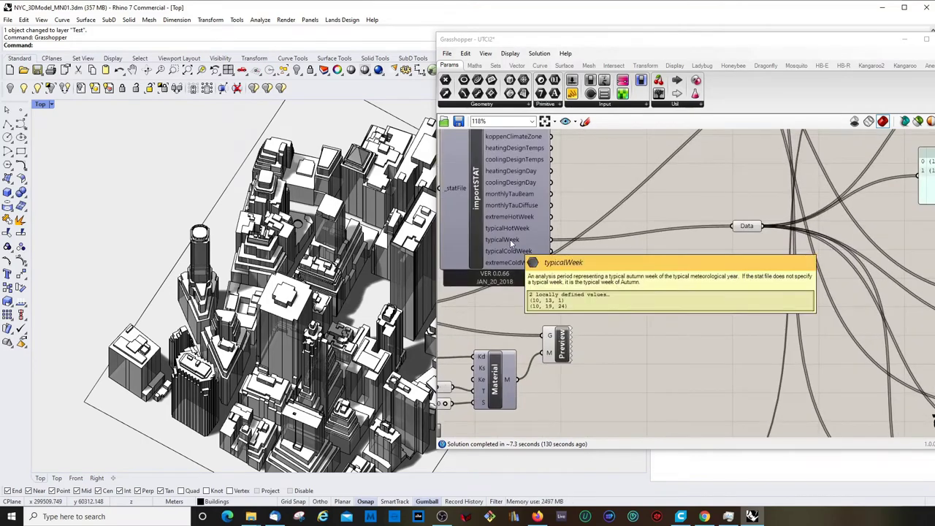
{"action": "scroll", "coordinate": [629, 269], "scroll_direction": "down", "scroll_amount": 5}
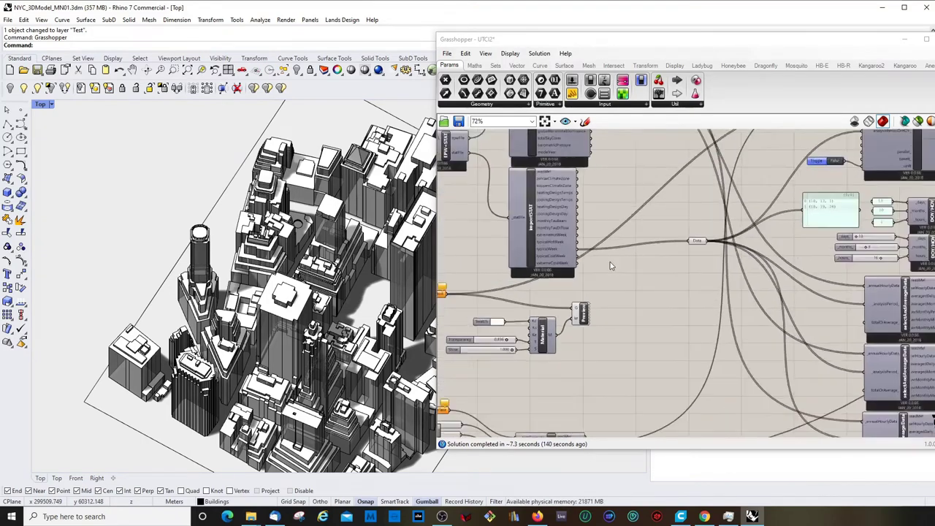
{"action": "scroll", "coordinate": [850, 324], "scroll_direction": "up", "scroll_amount": 2}
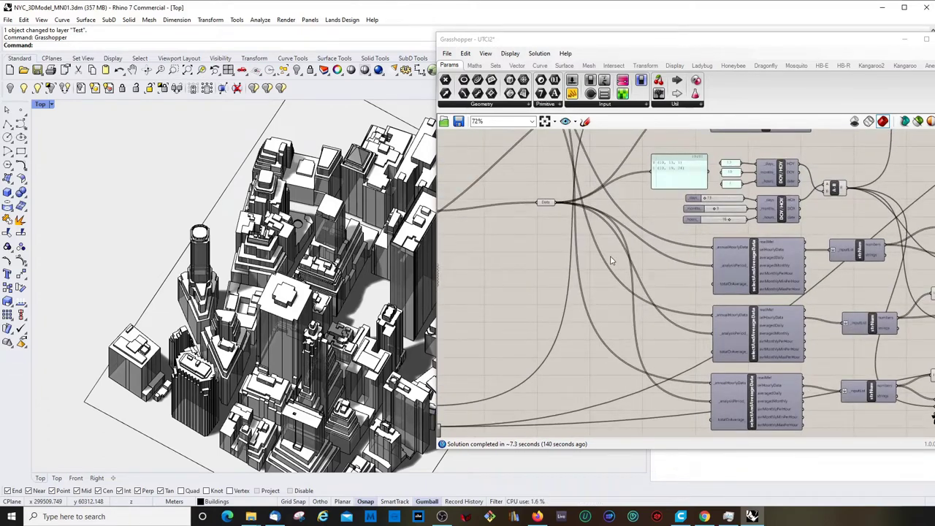
{"action": "mouse_move", "coordinate": [726, 245]}
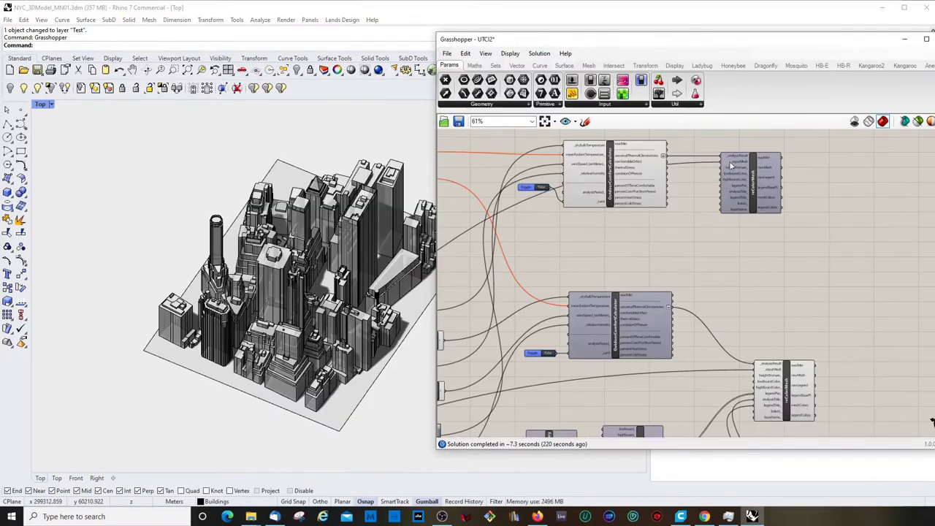
- Reposition the reColorMesh components next to the two OutdoorComfortCalculator components
{"action": "left_click", "coordinate": [757, 170]}
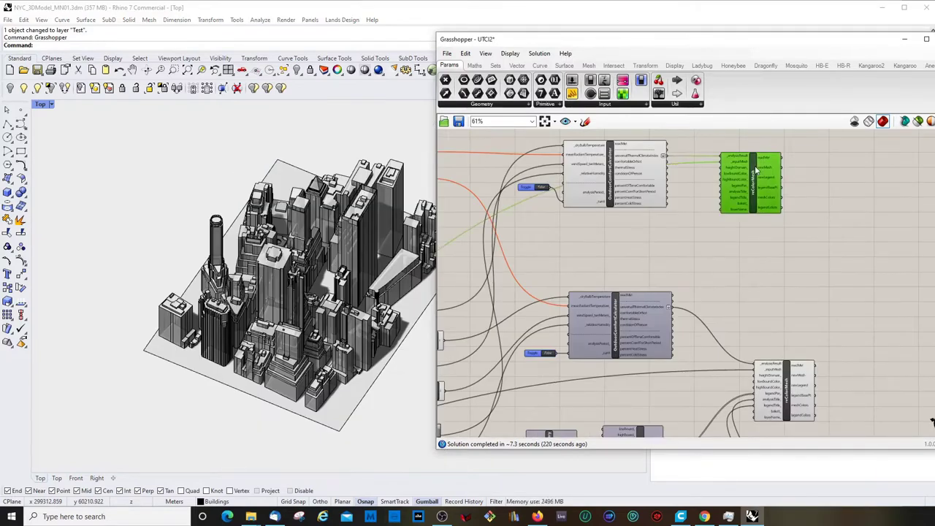
{"action": "left_click_drag", "start_coordinate": [757, 169], "coordinate": [769, 164]}
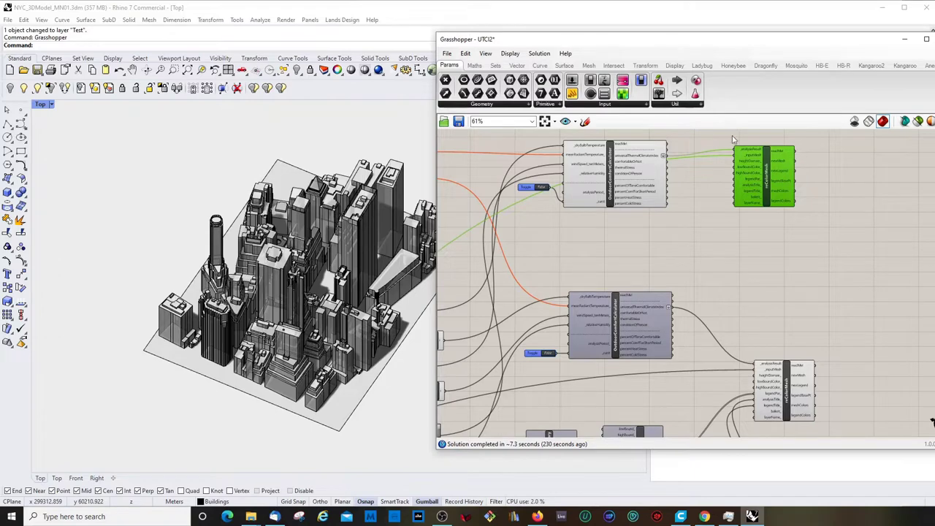
{"action": "left_click_drag", "start_coordinate": [767, 157], "coordinate": [768, 171]}
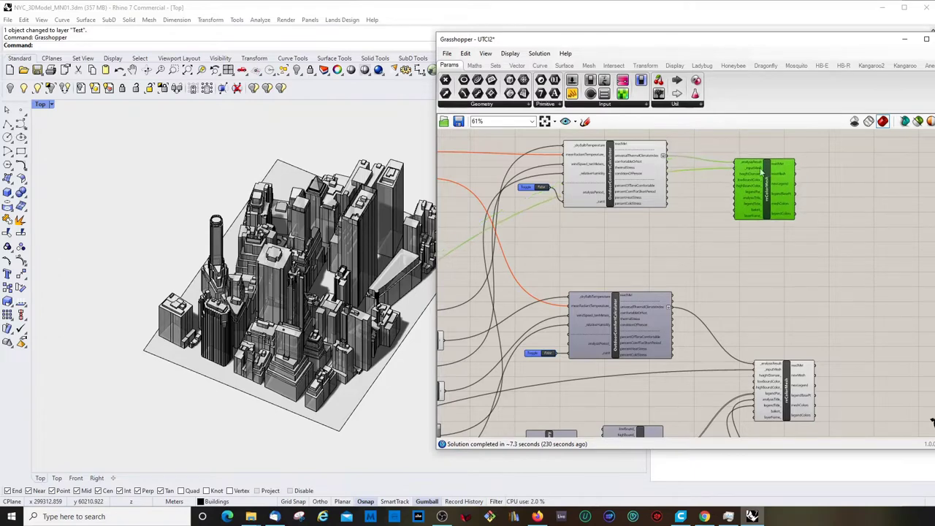
{"action": "scroll", "coordinate": [738, 244], "scroll_direction": "down", "scroll_amount": 3}
{"action": "scroll", "coordinate": [757, 365], "scroll_direction": "up", "scroll_amount": 3}
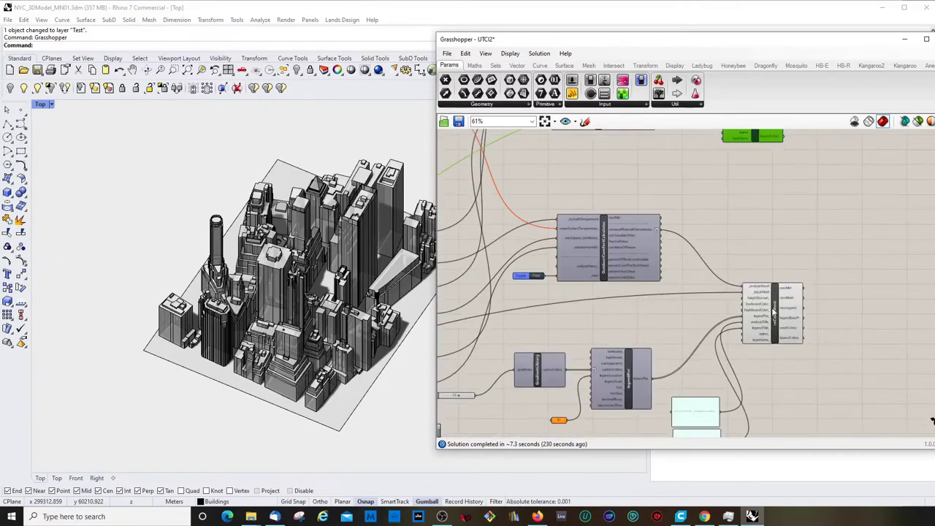
{"action": "left_click_drag", "start_coordinate": [774, 310], "coordinate": [756, 303]}
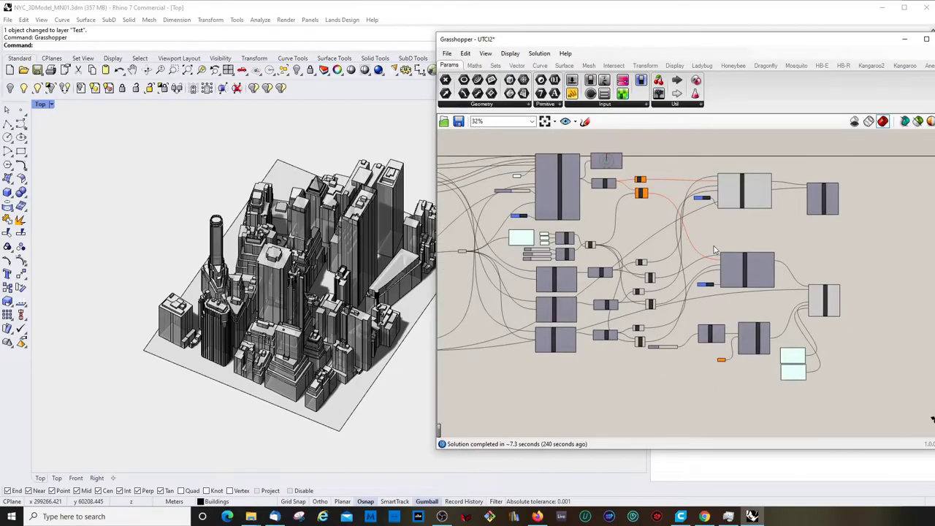
- Review the overall definition and read the description of the middle selectAndAverageData component
{"action": "scroll", "coordinate": [536, 256], "scroll_direction": "up", "scroll_amount": 3}
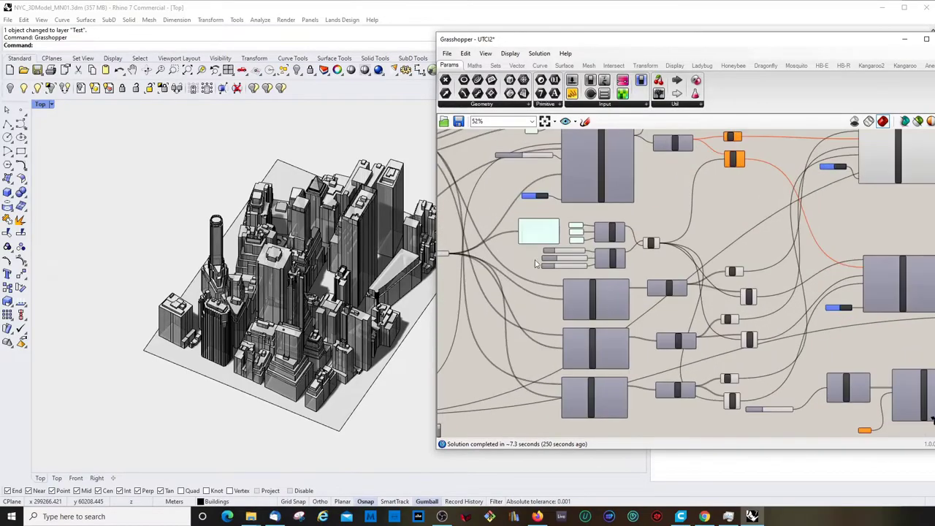
{"action": "scroll", "coordinate": [633, 258], "scroll_direction": "down", "scroll_amount": 2}
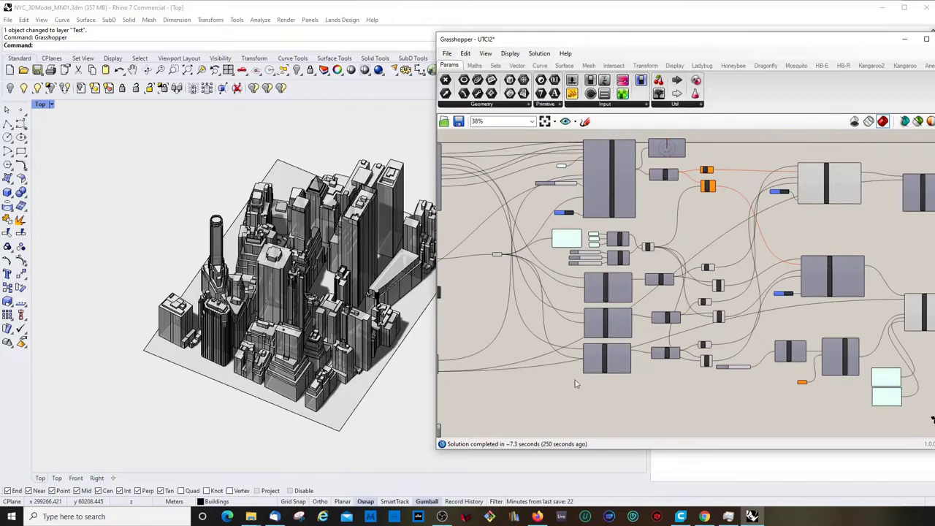
{"action": "scroll", "coordinate": [566, 323], "scroll_direction": "up", "scroll_amount": 3}
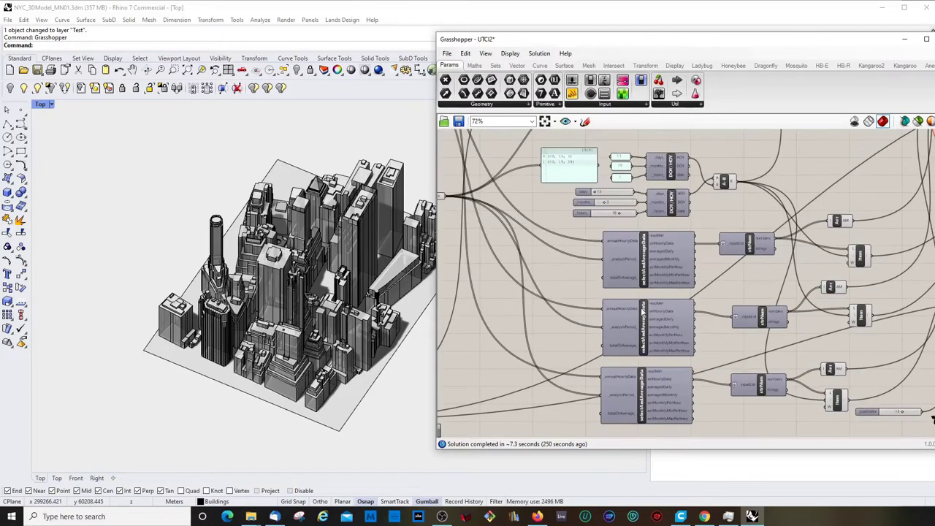
{"action": "mouse_move", "coordinate": [641, 310]}
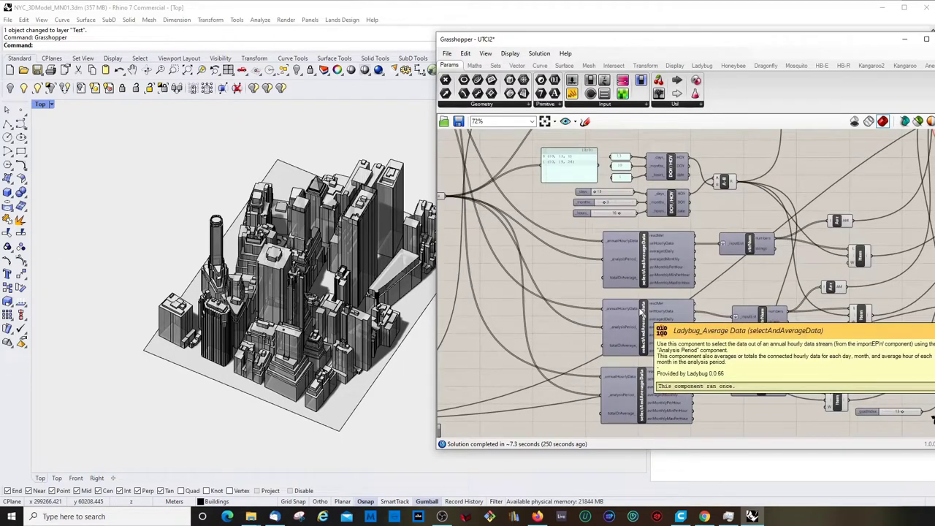
{"action": "scroll", "coordinate": [636, 292], "scroll_direction": "down", "scroll_amount": 3}
{"action": "scroll", "coordinate": [629, 154], "scroll_direction": "up", "scroll_amount": 1}
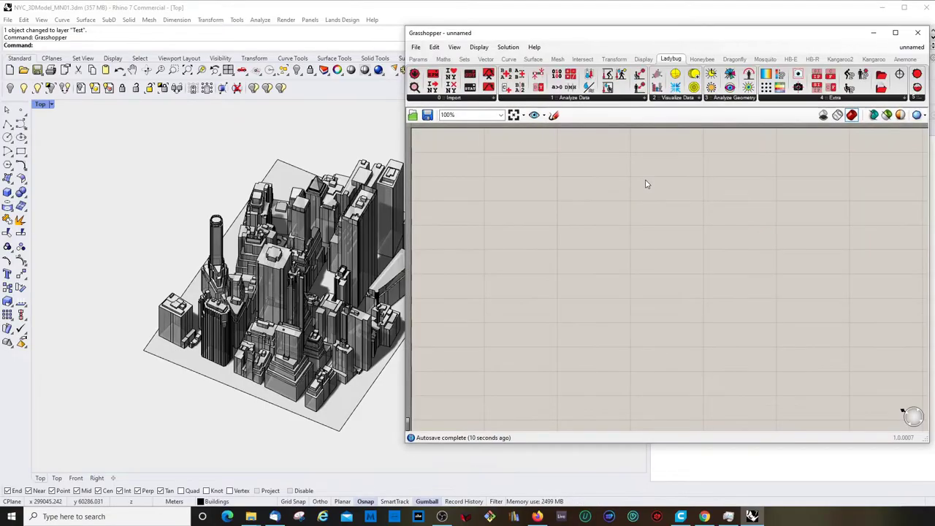
- Place an LB UTCI Comfort component on the empty canvas
{"action": "left_click", "coordinate": [574, 100]}
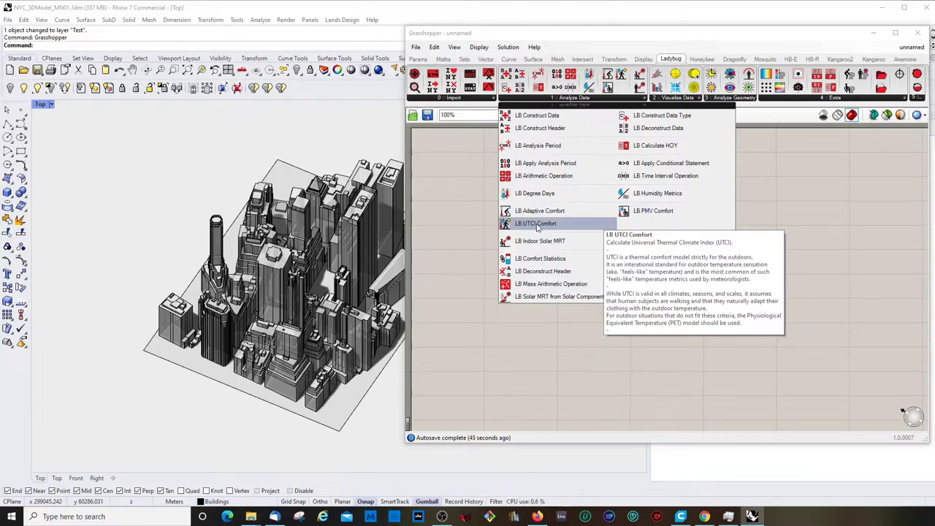
{"action": "left_click_drag", "start_coordinate": [536, 228], "coordinate": [747, 197]}
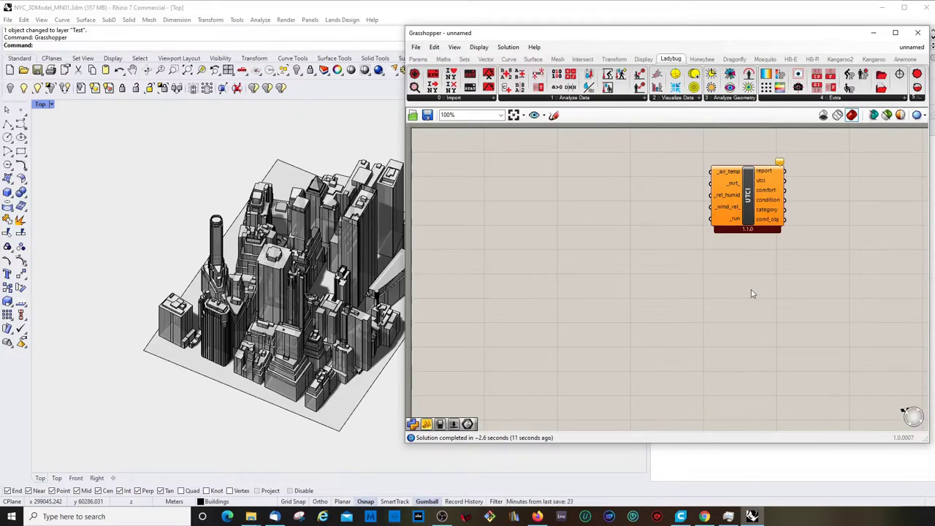
{"action": "scroll", "coordinate": [750, 289], "scroll_direction": "up", "scroll_amount": 5}
{"action": "left_click", "coordinate": [708, 206]}
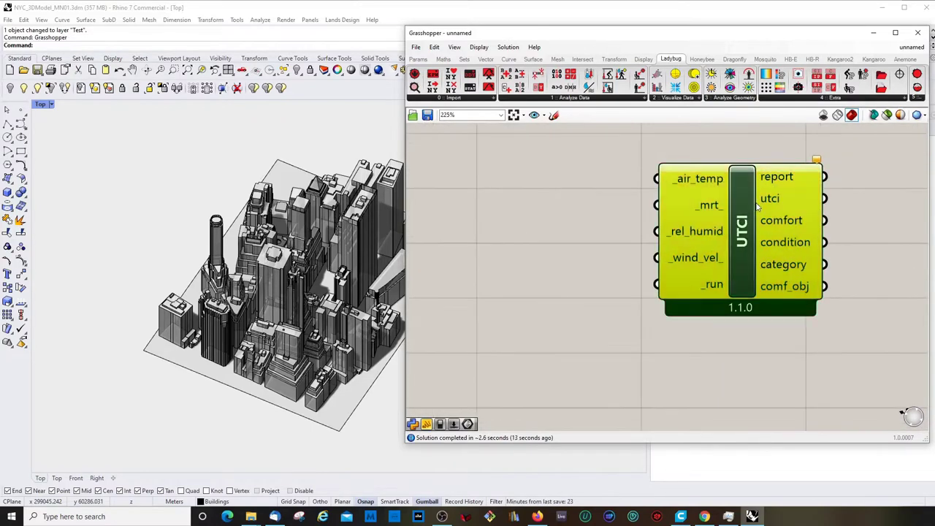
- Examine the UTCI component's air temperature, mean radiant temperature, relative humidity, wind velocity and run inputs
{"action": "scroll", "coordinate": [720, 204], "scroll_direction": "down", "scroll_amount": 2}
{"action": "scroll", "coordinate": [723, 201], "scroll_direction": "up", "scroll_amount": 1}
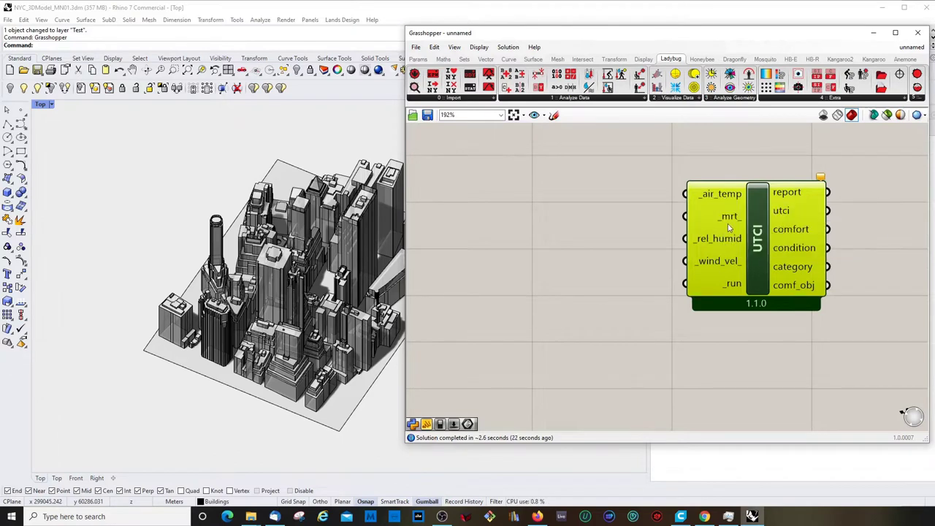
{"action": "mouse_move", "coordinate": [728, 225]}
{"action": "left_click_drag", "start_coordinate": [750, 186], "coordinate": [754, 187]}
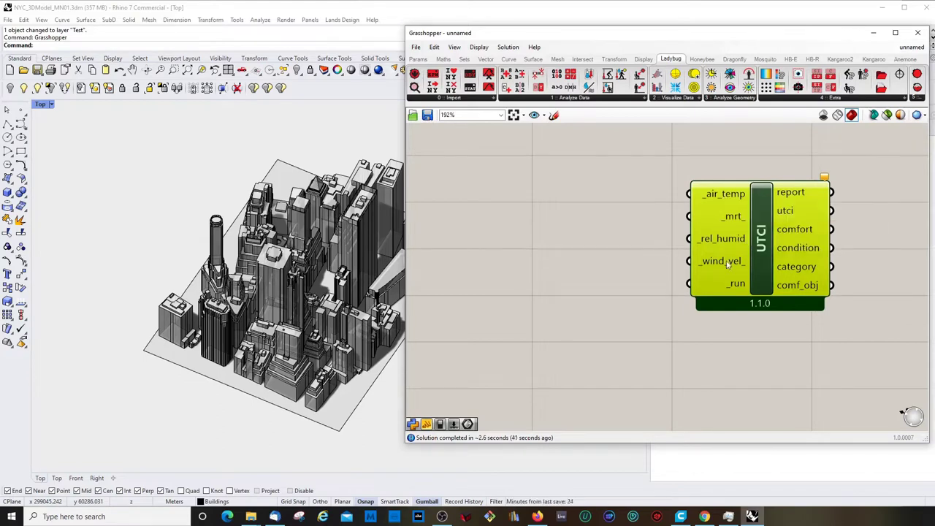
{"action": "mouse_move", "coordinate": [719, 249]}
{"action": "left_click", "coordinate": [753, 331]}
{"action": "left_click", "coordinate": [731, 198]}
{"action": "left_click", "coordinate": [734, 173]}
{"action": "scroll", "coordinate": [739, 194], "scroll_direction": "down", "scroll_amount": 4}
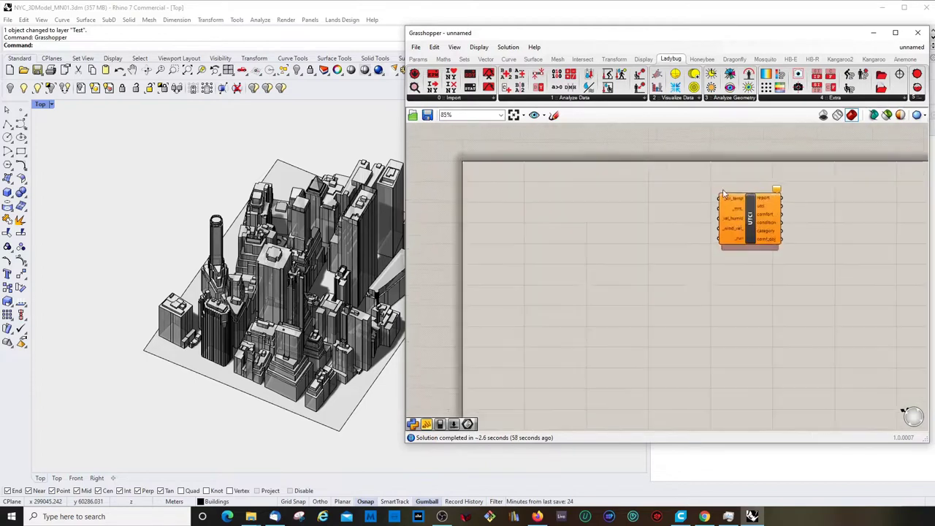
{"action": "scroll", "coordinate": [723, 193], "scroll_direction": "up", "scroll_amount": 3}
{"action": "scroll", "coordinate": [778, 212], "scroll_direction": "down", "scroll_amount": 3}
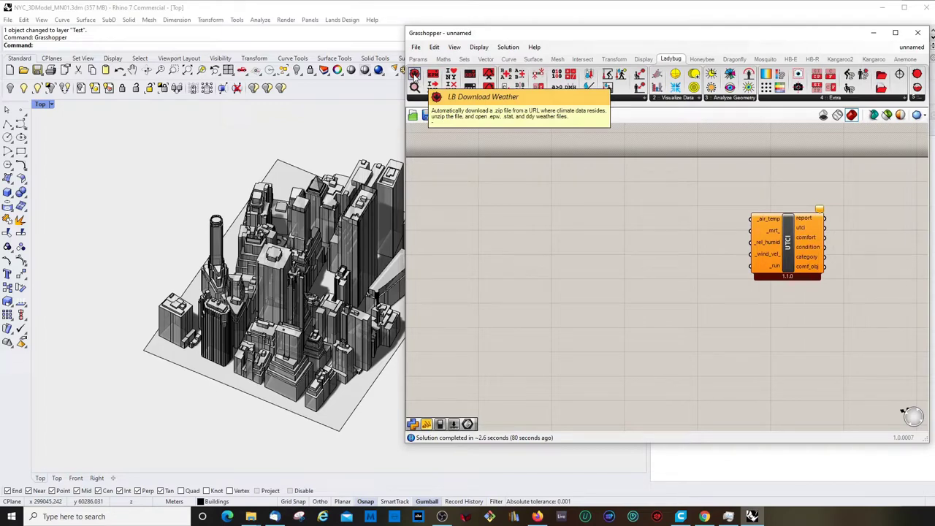
- Add LB Download Weather and LB EPWmap components before the UTCI component, with DownloadEPW placed above and beyond EPWMap
{"action": "left_click_drag", "start_coordinate": [414, 74], "coordinate": [571, 233]}
{"action": "left_click", "coordinate": [660, 254]}
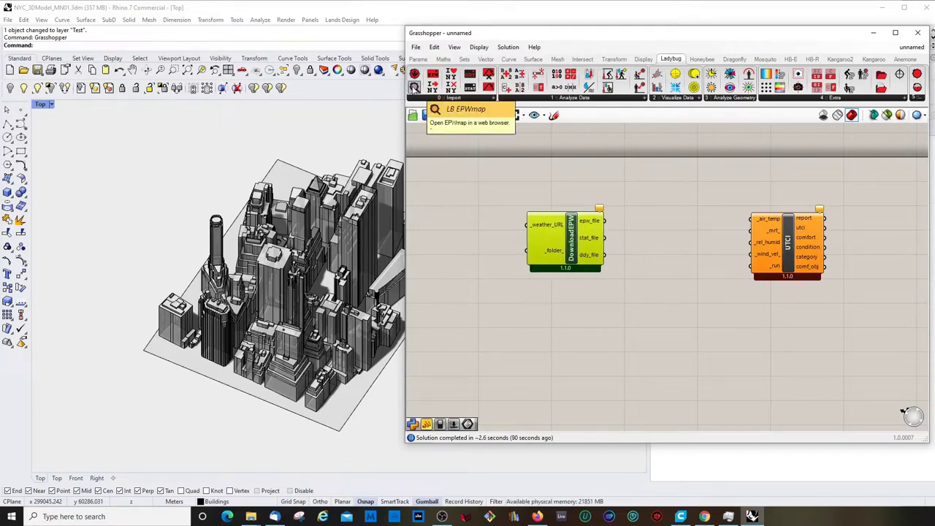
{"action": "left_click_drag", "start_coordinate": [414, 87], "coordinate": [483, 236]}
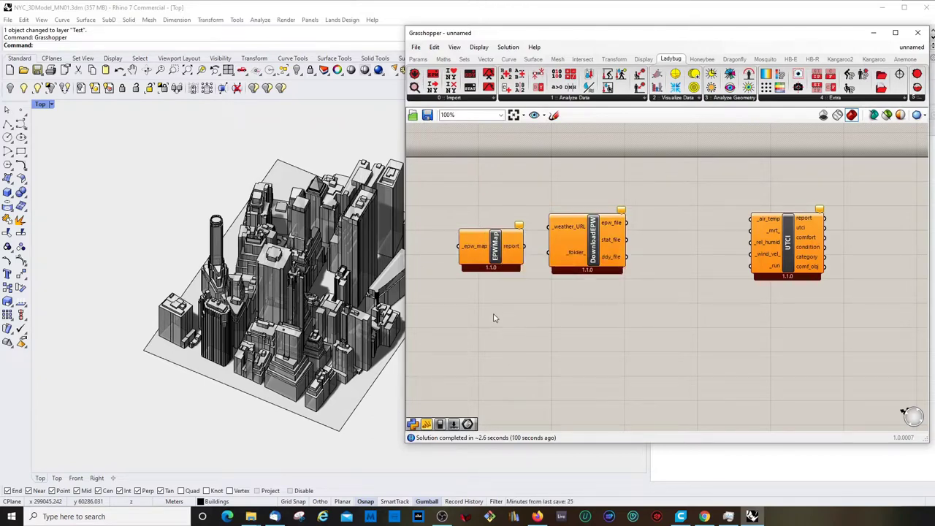
{"action": "left_click_drag", "start_coordinate": [607, 255], "coordinate": [638, 221]}
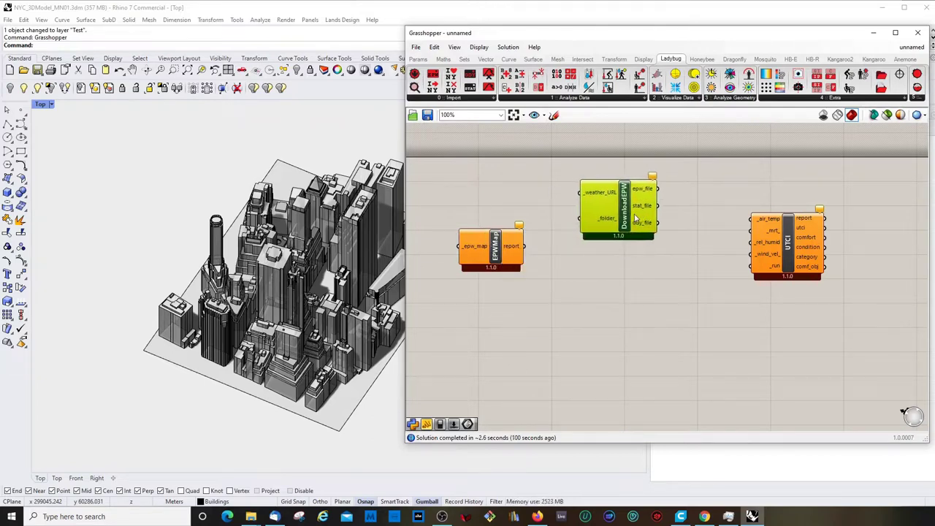
{"action": "left_click", "coordinate": [503, 294]}
- Add a Boolean Toggle and connect it to the EPWMap component's _epw_map input
{"action": "left_click_drag", "start_coordinate": [475, 243], "coordinate": [474, 248]}
{"action": "left_click", "coordinate": [480, 219]}
{"action": "double_click", "coordinate": [479, 217]}
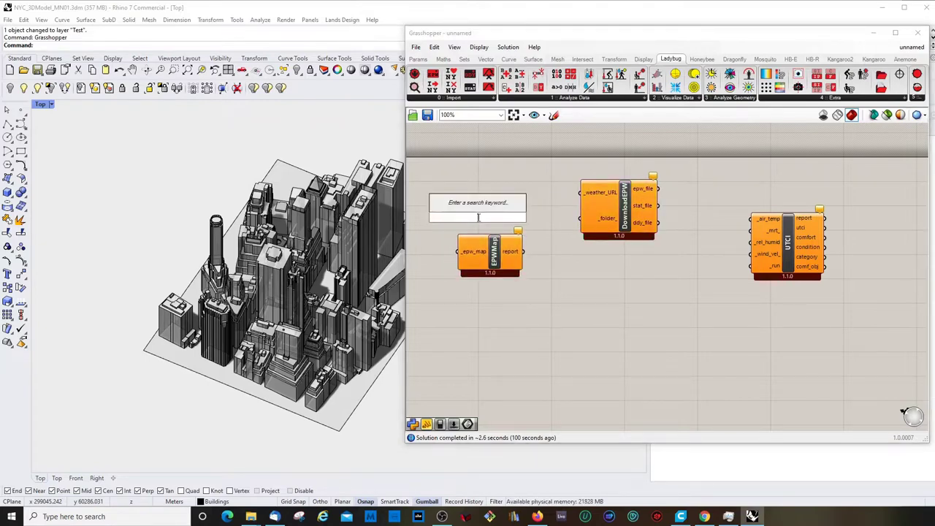
{"action": "type", "text": "to"}
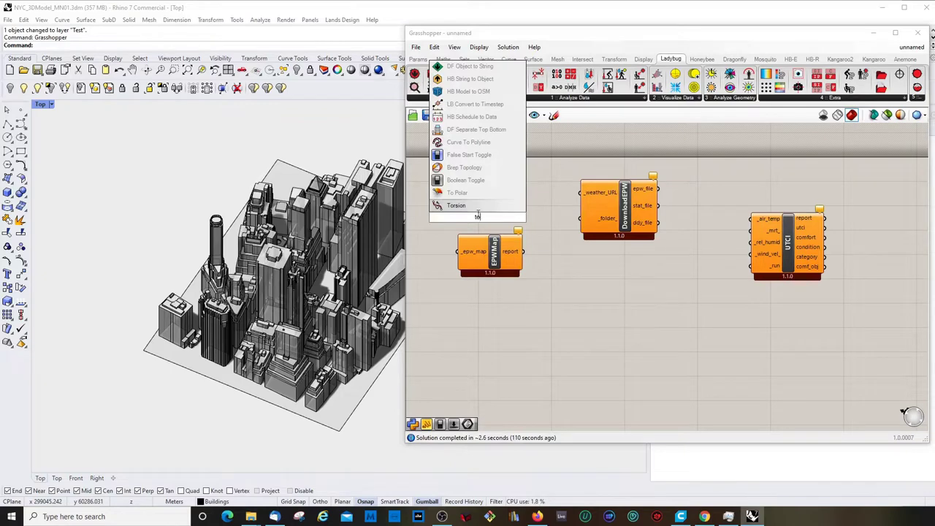
{"action": "left_click", "coordinate": [468, 180]}
{"action": "left_click_drag", "start_coordinate": [497, 263], "coordinate": [550, 272]}
{"action": "left_click_drag", "start_coordinate": [471, 219], "coordinate": [510, 258]}
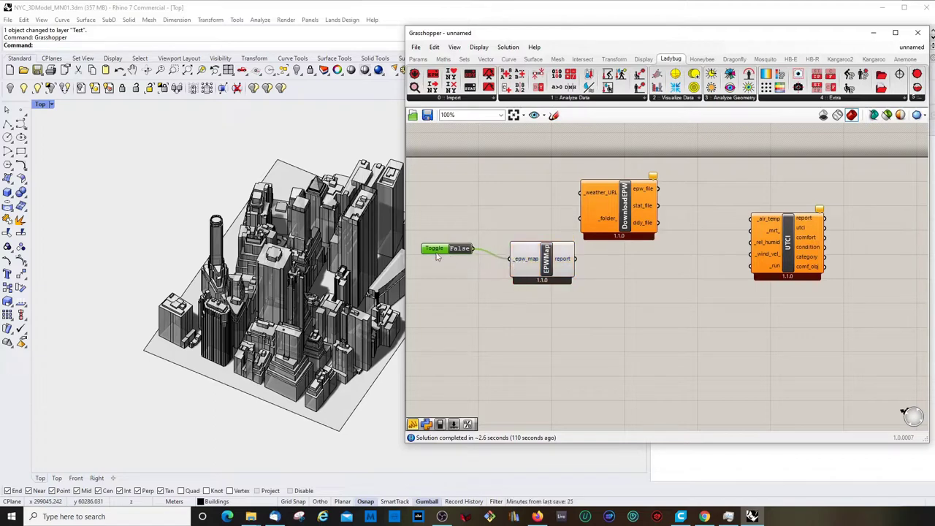
- Line up the toggle with the EPWMap component and switch it to True to open the EPW map in the browser
{"action": "left_click_drag", "start_coordinate": [436, 256], "coordinate": [444, 266]}
{"action": "left_click_drag", "start_coordinate": [549, 264], "coordinate": [539, 265]}
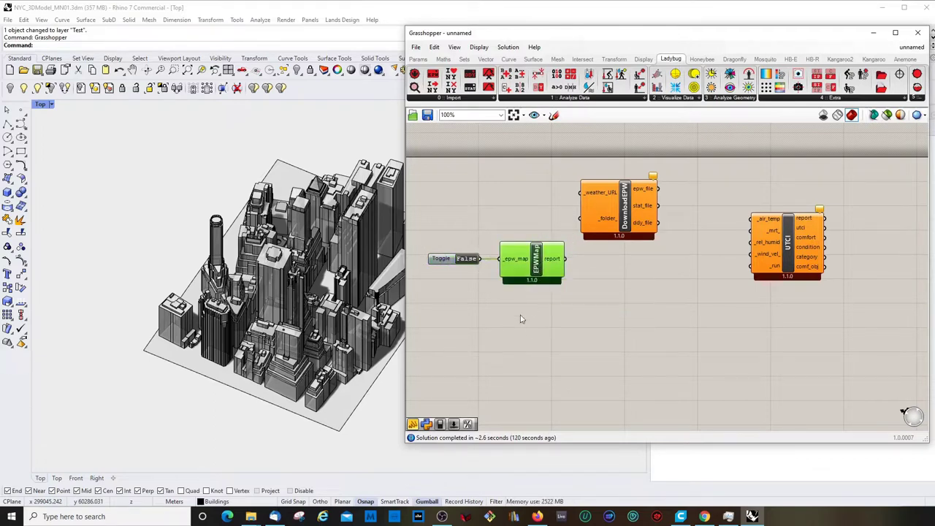
{"action": "double_click", "coordinate": [466, 259]}
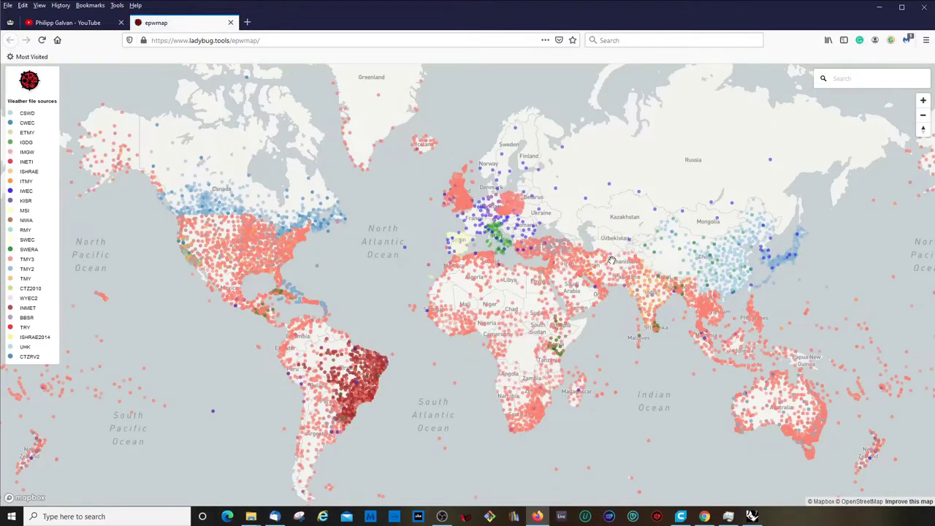
- Locate the weather stations around New York City on the EPW map
{"action": "left_click_drag", "start_coordinate": [387, 261], "coordinate": [503, 244]}
{"action": "scroll", "coordinate": [405, 257], "scroll_direction": "up", "scroll_amount": 10}
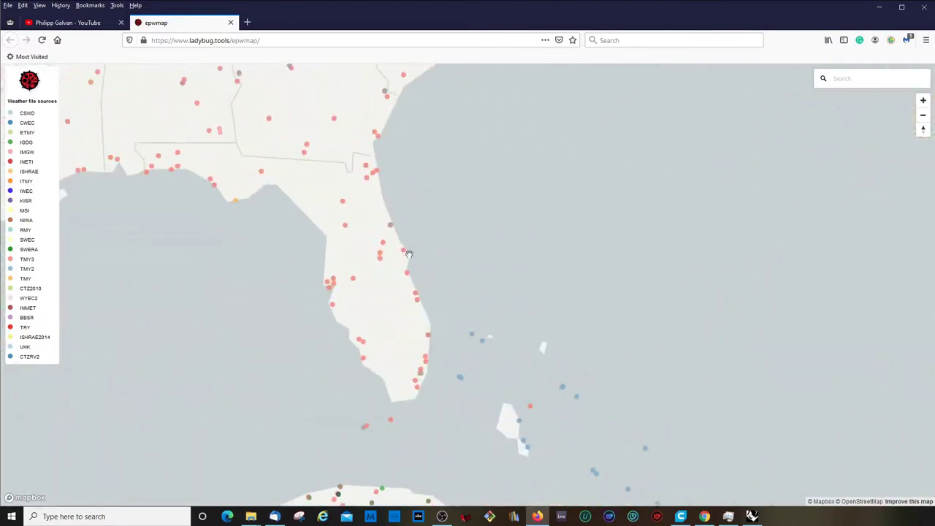
{"action": "scroll", "coordinate": [433, 313], "scroll_direction": "down", "scroll_amount": 5}
{"action": "left_click_drag", "start_coordinate": [507, 165], "coordinate": [433, 382]}
{"action": "left_click_drag", "start_coordinate": [509, 244], "coordinate": [497, 312]}
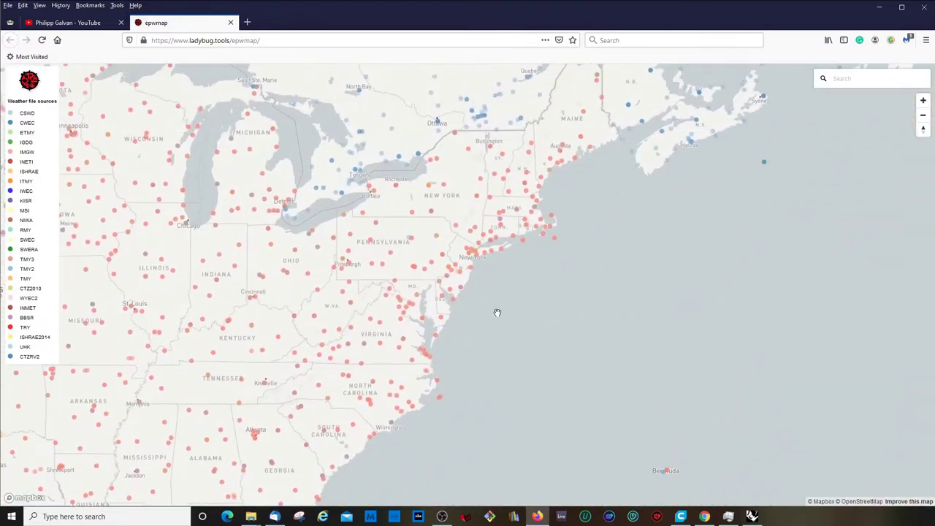
{"action": "scroll", "coordinate": [479, 269], "scroll_direction": "up", "scroll_amount": 10}
{"action": "left_click_drag", "start_coordinate": [466, 207], "coordinate": [482, 344]}
{"action": "scroll", "coordinate": [453, 258], "scroll_direction": "up", "scroll_amount": 5}
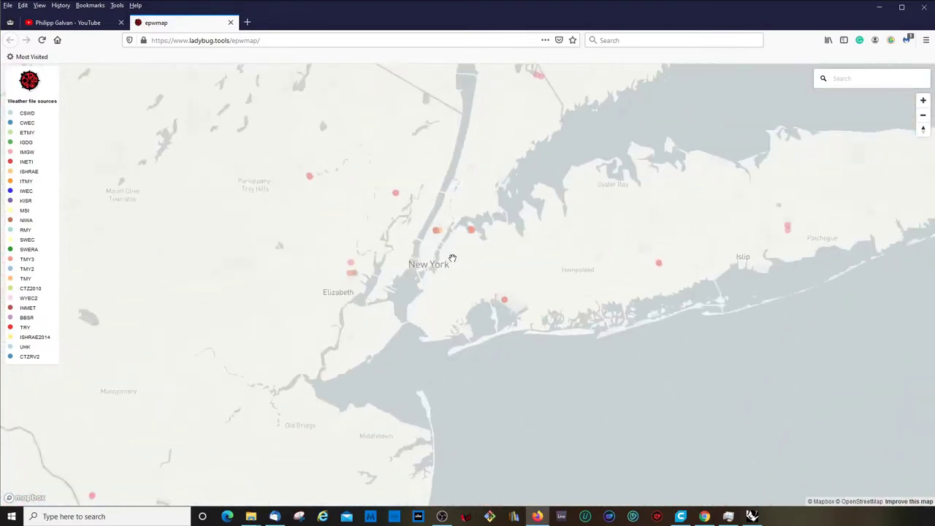
- Compare the stations around Central Park, copy the New_York_City_Central TMY weather file link to the clipboard, and return to Grasshopper
{"action": "scroll", "coordinate": [452, 259], "scroll_direction": "up", "scroll_amount": 6}
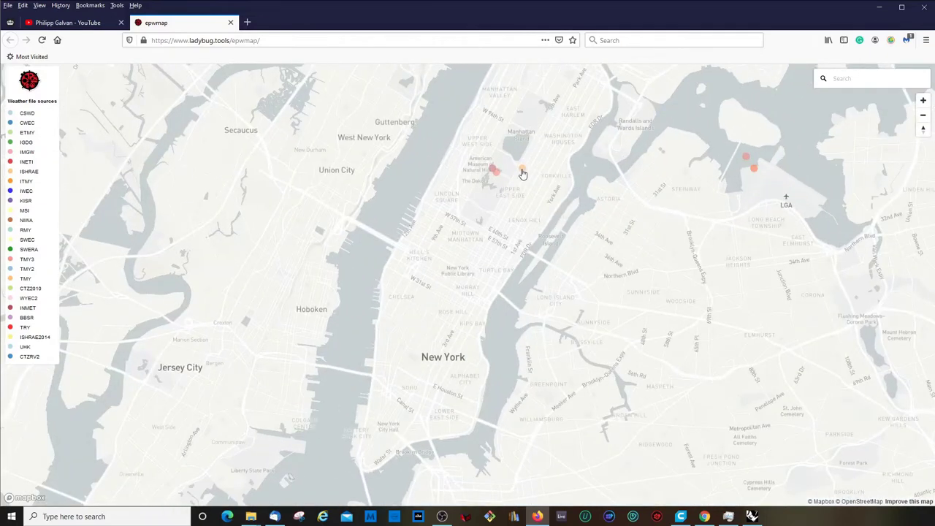
{"action": "scroll", "coordinate": [497, 169], "scroll_direction": "up", "scroll_amount": 3}
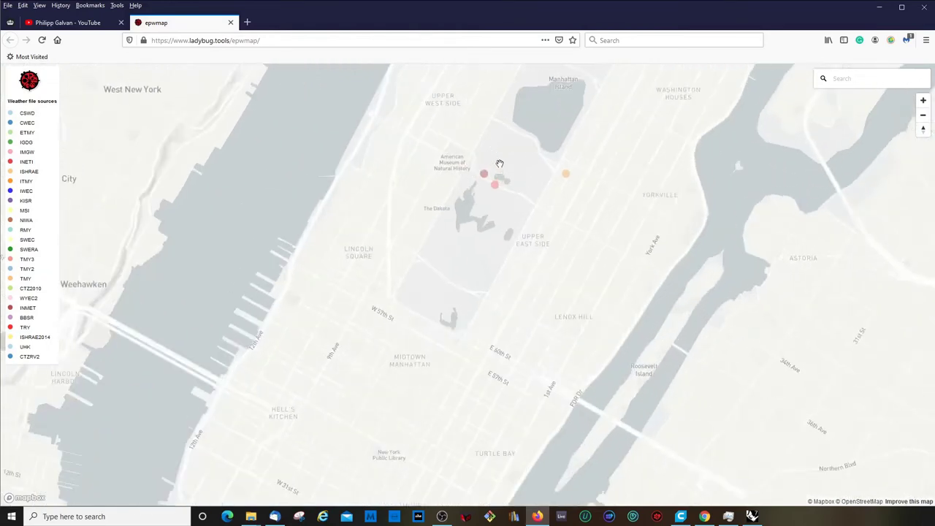
{"action": "left_click", "coordinate": [495, 204]}
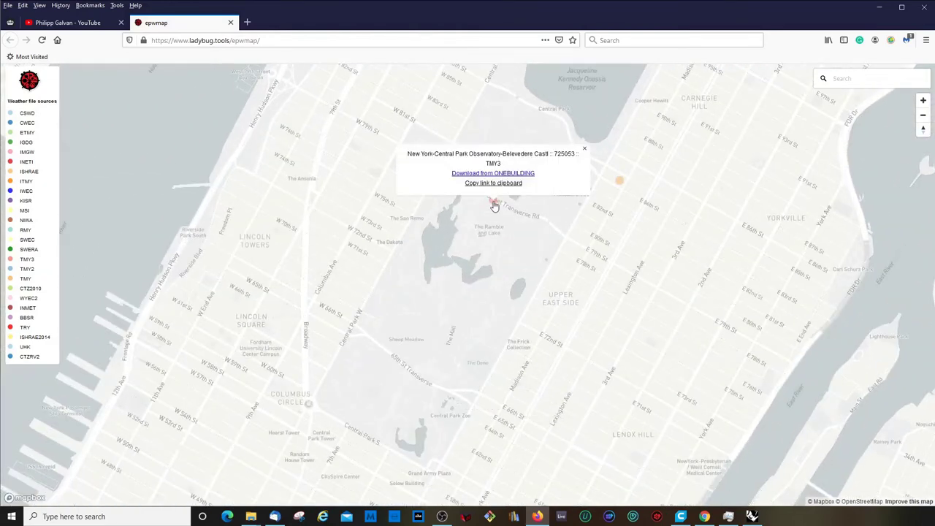
{"action": "left_click", "coordinate": [619, 181]}
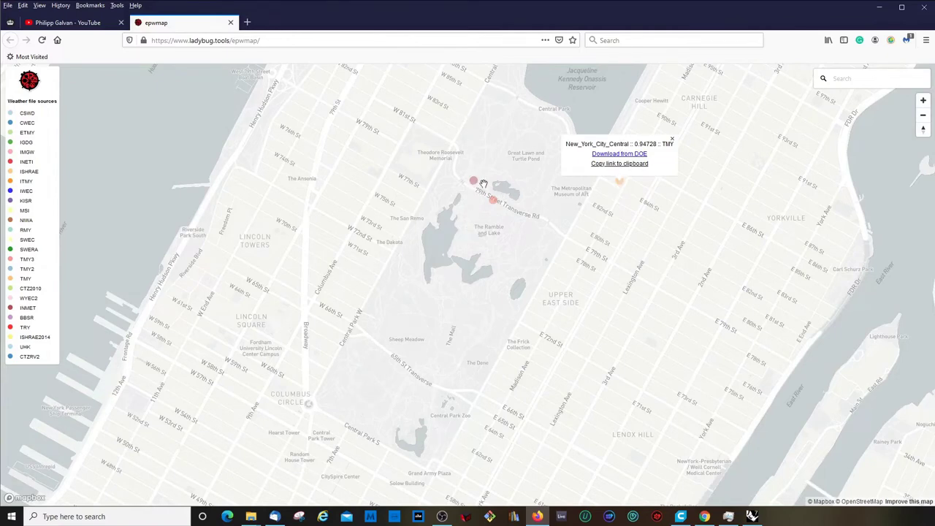
{"action": "left_click_drag", "start_coordinate": [622, 233], "coordinate": [566, 287]}
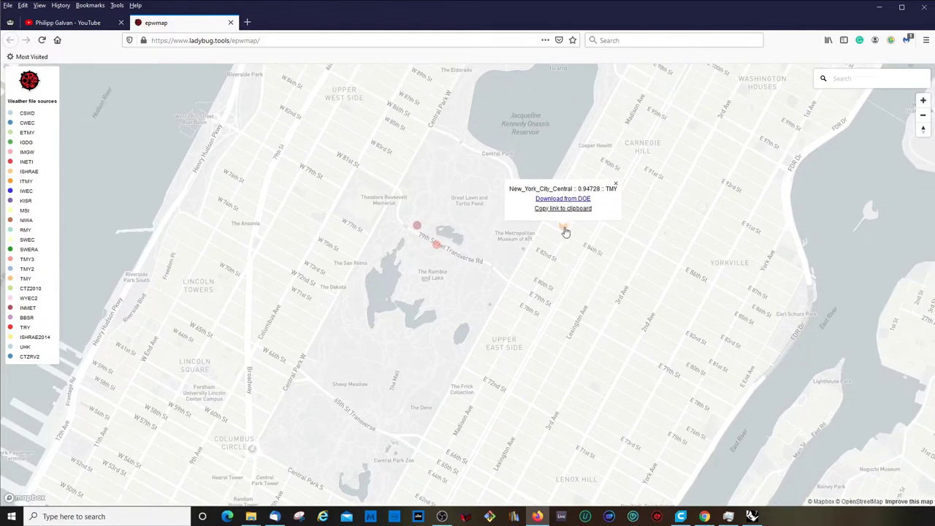
{"action": "scroll", "coordinate": [559, 253], "scroll_direction": "down", "scroll_amount": 3}
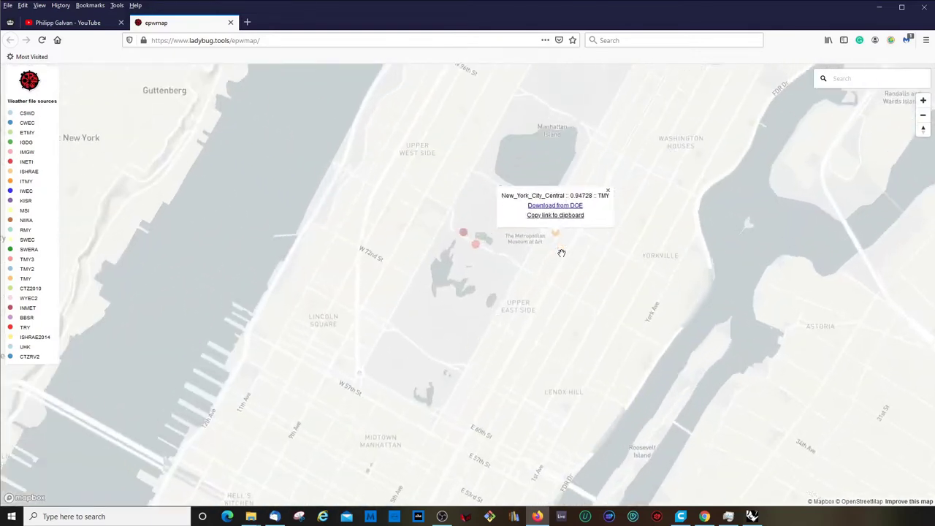
{"action": "scroll", "coordinate": [561, 252], "scroll_direction": "up", "scroll_amount": 3}
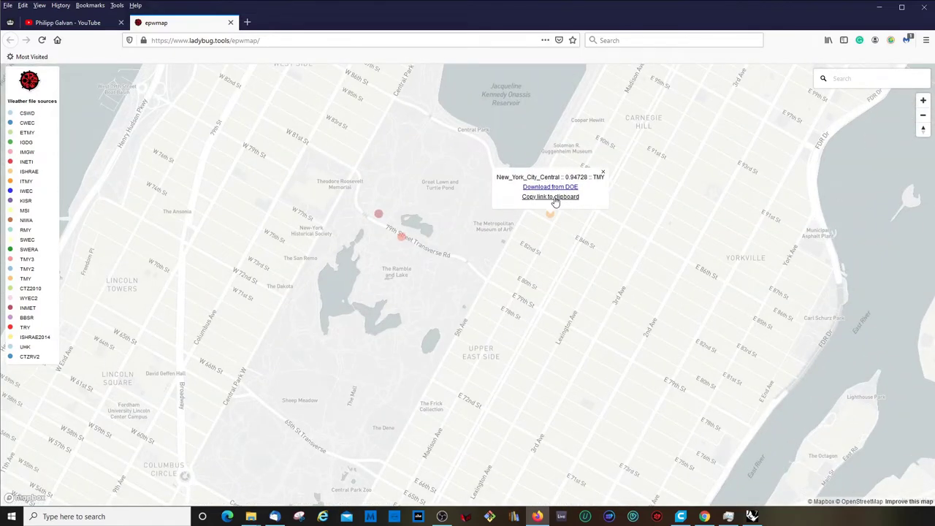
{"action": "left_click", "coordinate": [878, 11]}
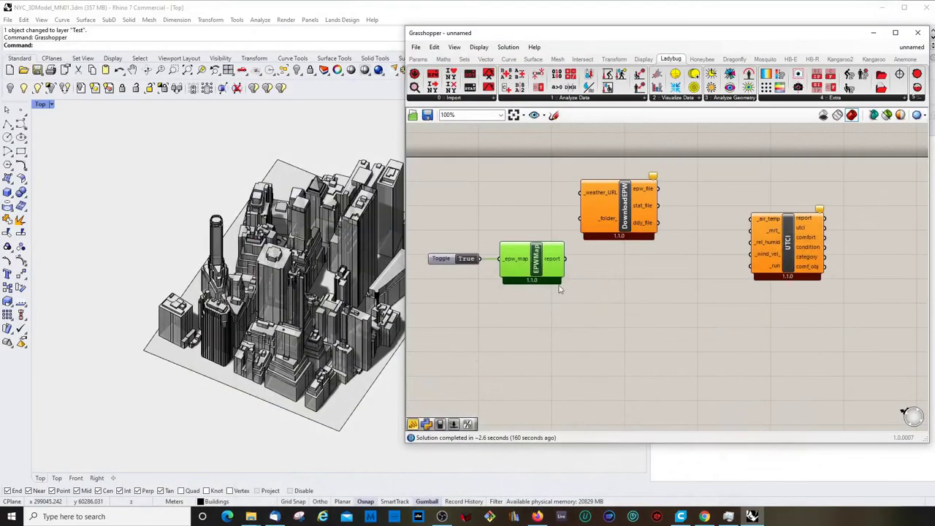
- Rearrange the canvas so the toggle and EPWMap sit above with DownloadEPW directly beneath EPWMap
{"action": "left_click", "coordinate": [561, 289]}
{"action": "left_click_drag", "start_coordinate": [614, 215], "coordinate": [506, 356]}
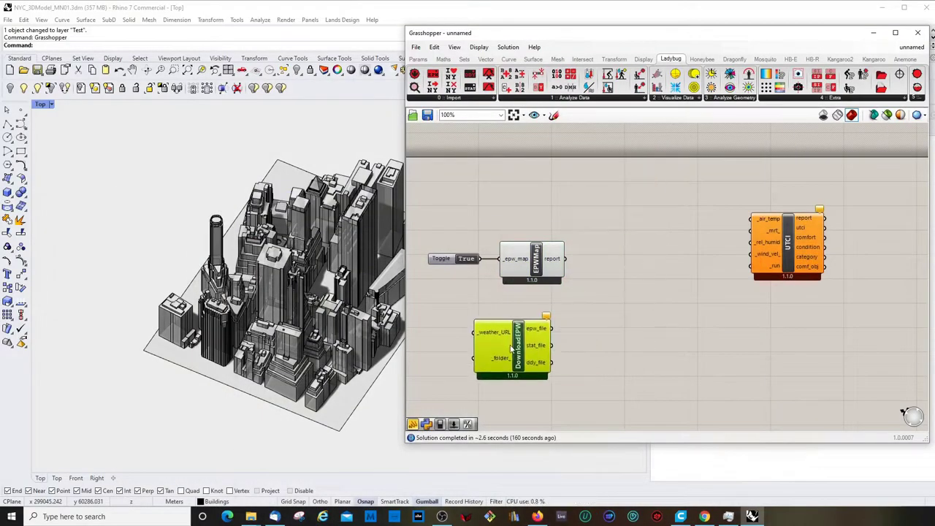
{"action": "left_click", "coordinate": [526, 269]}
{"action": "left_click", "coordinate": [454, 260], "text": "shift"}
{"action": "left_click_drag", "start_coordinate": [524, 266], "coordinate": [536, 205]}
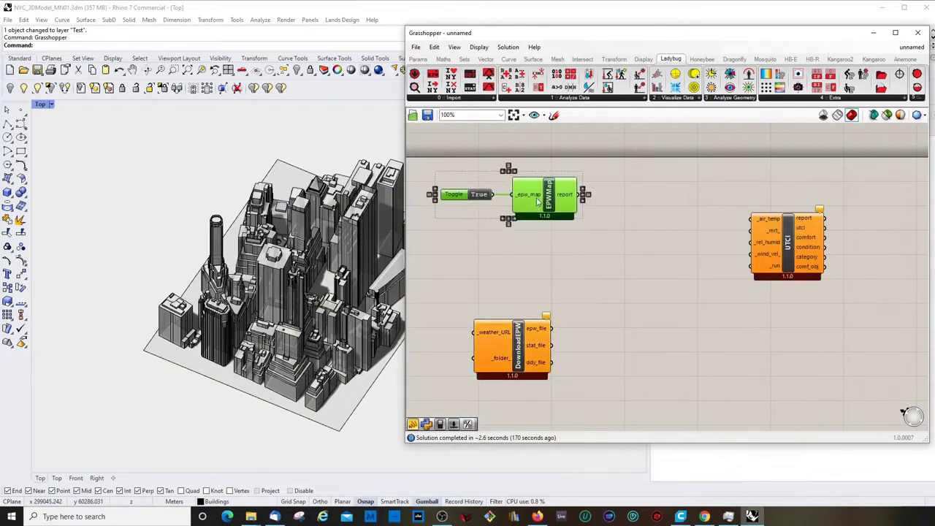
{"action": "left_click", "coordinate": [625, 316]}
{"action": "left_click_drag", "start_coordinate": [519, 350], "coordinate": [559, 271]}
{"action": "left_click", "coordinate": [595, 355]}
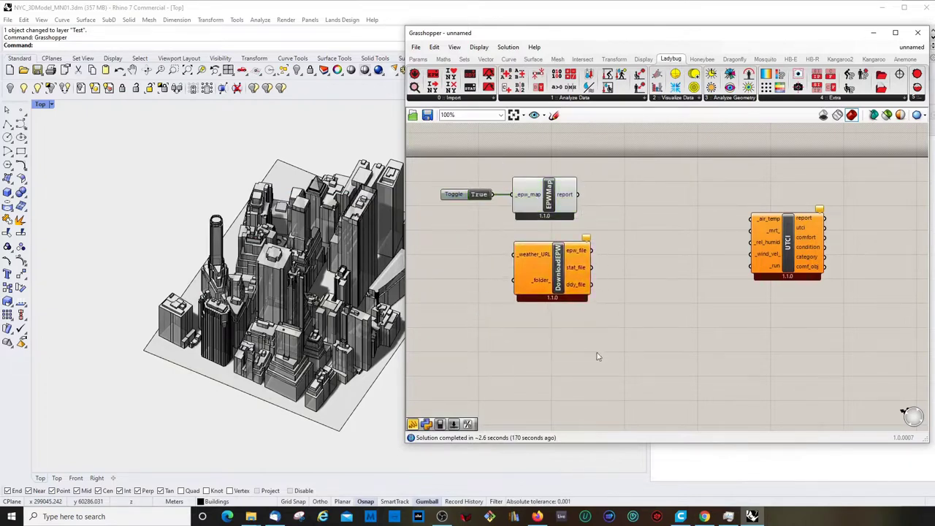
- Add a Panel containing the copied USA_NY_New.York.City-Central.Park.94728_TMY/all link and connect it to DownloadEPW's _weather_URL input
{"action": "double_click", "coordinate": [597, 352]}
{"action": "type", "text": "panel"}
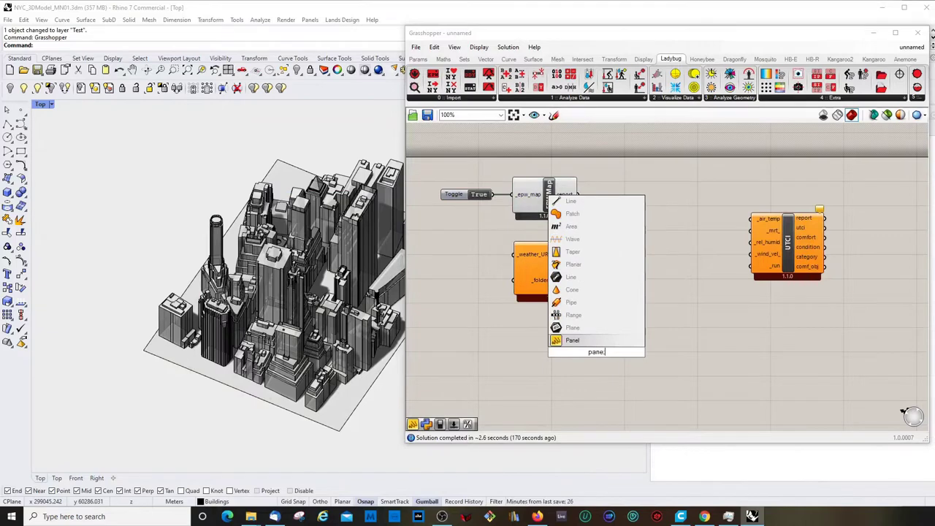
{"action": "left_click", "coordinate": [573, 340]}
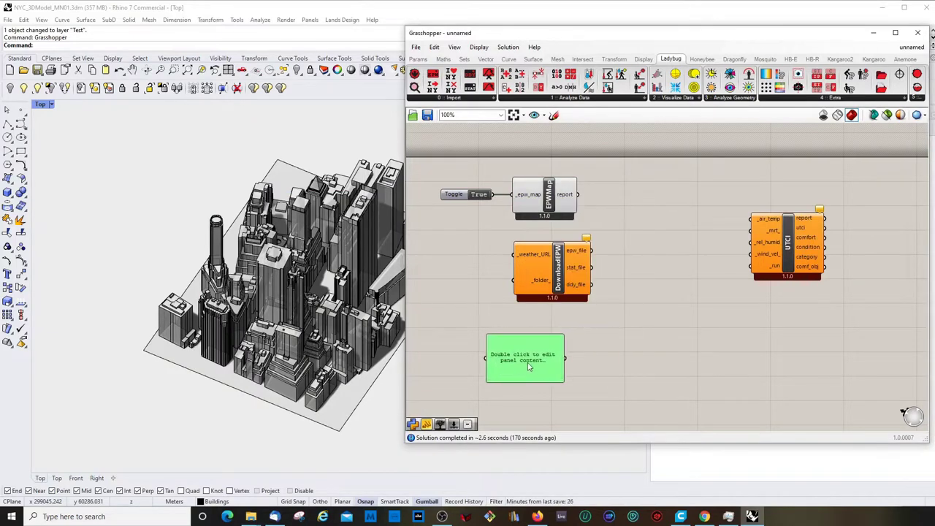
{"action": "double_click", "coordinate": [523, 363]}
{"action": "type", "text": "https://energyplus.net/weather-download/north_and_central_america_wmo_region_4/USA/NY/USA_NY_New.York.City-Central.Park.94728_TMY/all"}
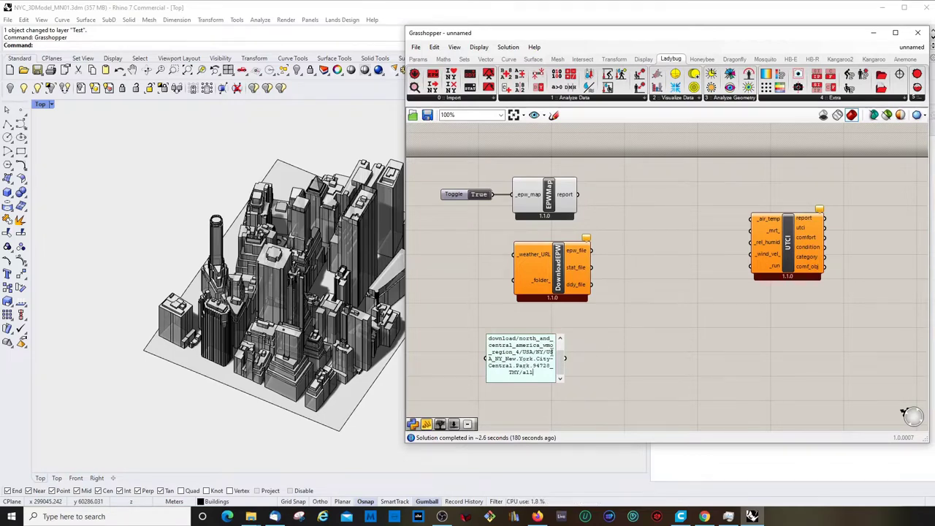
{"action": "mouse_move", "coordinate": [559, 363]}
{"action": "left_mouse_down"}
{"action": "mouse_move", "coordinate": [560, 354]}
{"action": "mouse_move", "coordinate": [559, 368]}
{"action": "left_mouse_up"}
{"action": "left_click", "coordinate": [590, 370]}
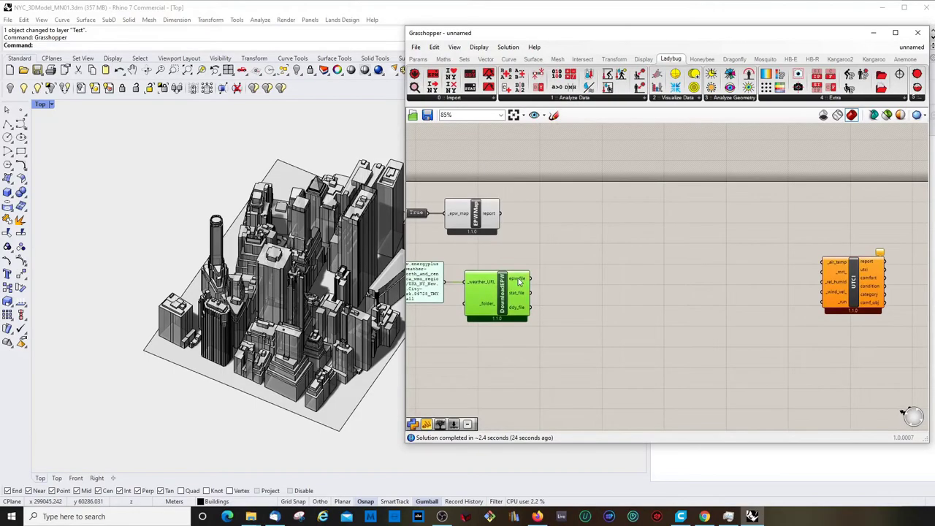
- Add an LB Import EPW component between DownloadEPW and UTCI and connect DownloadEPW's epw_file output to its _epw_file input
{"action": "mouse_move", "coordinate": [518, 280]}
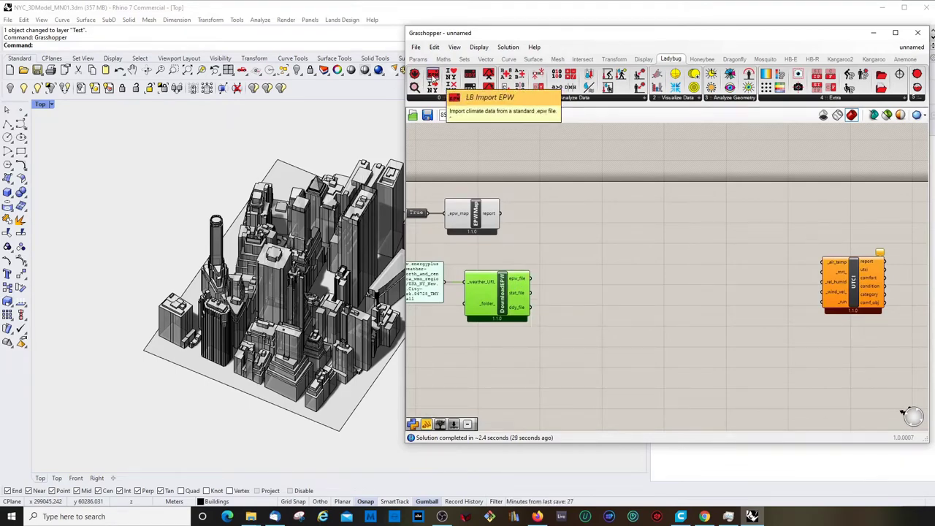
{"action": "left_click_drag", "start_coordinate": [433, 76], "coordinate": [656, 276]}
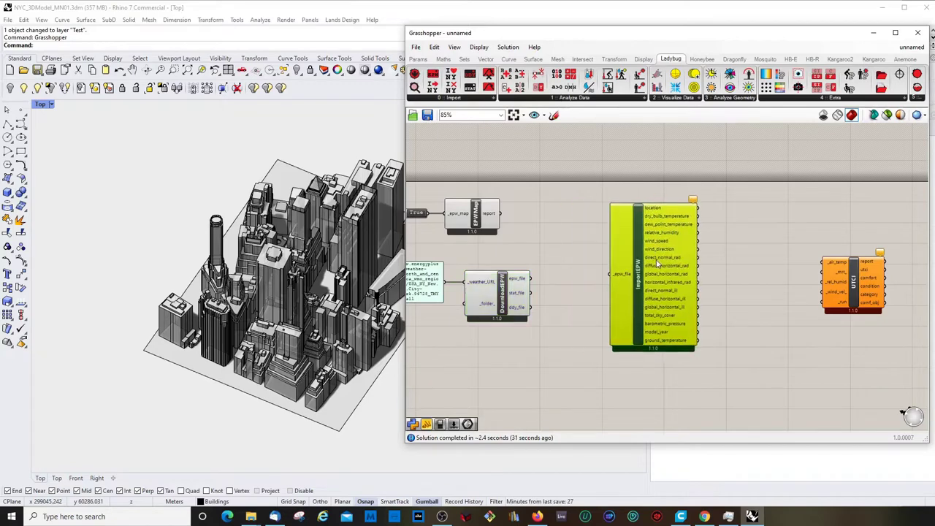
{"action": "left_click", "coordinate": [569, 291]}
{"action": "left_click_drag", "start_coordinate": [530, 278], "coordinate": [612, 274]}
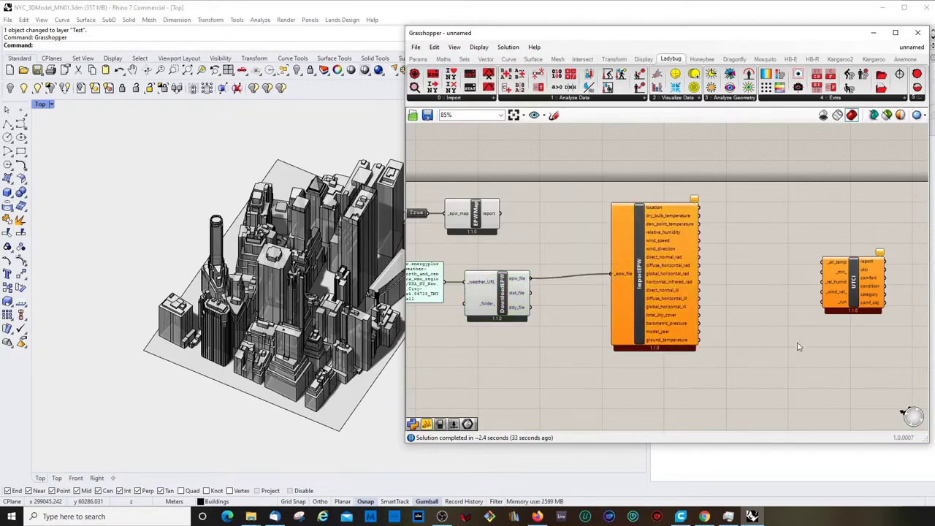
- Move UTCI slightly up and connect ImportEPW's dry_bulb_temperature, relative_humidity and wind_speed to its _air_temp, _rel_humid and _wind_vel_ inputs
{"action": "scroll", "coordinate": [632, 272], "scroll_direction": "down", "scroll_amount": 3}
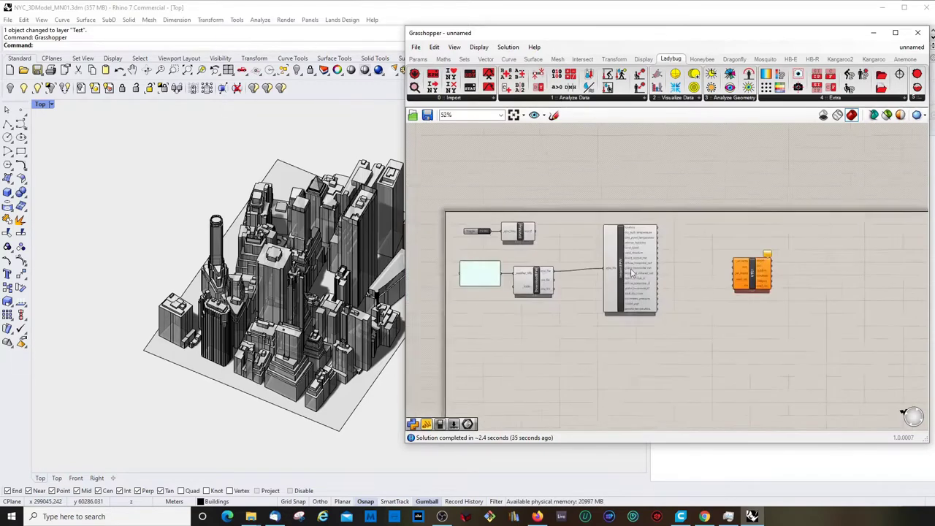
{"action": "scroll", "coordinate": [632, 272], "scroll_direction": "up", "scroll_amount": 3}
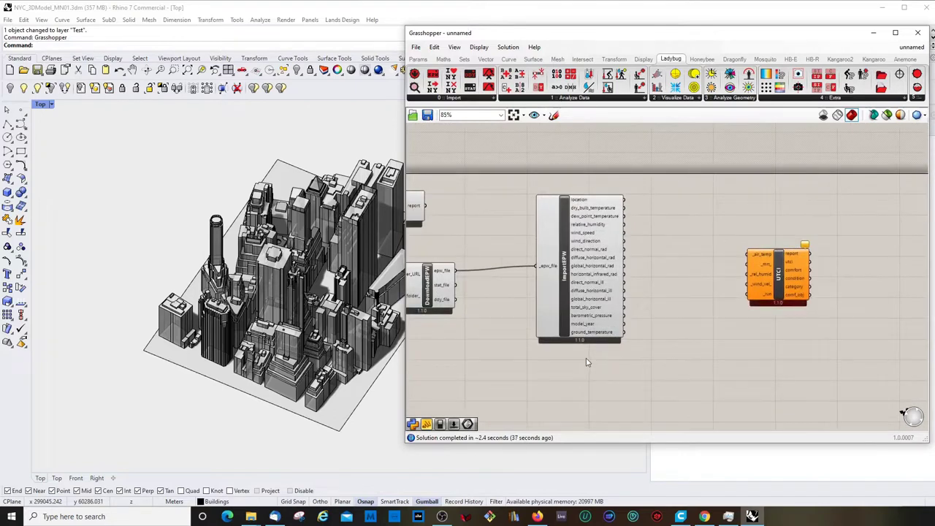
{"action": "left_click_drag", "start_coordinate": [784, 285], "coordinate": [806, 249]}
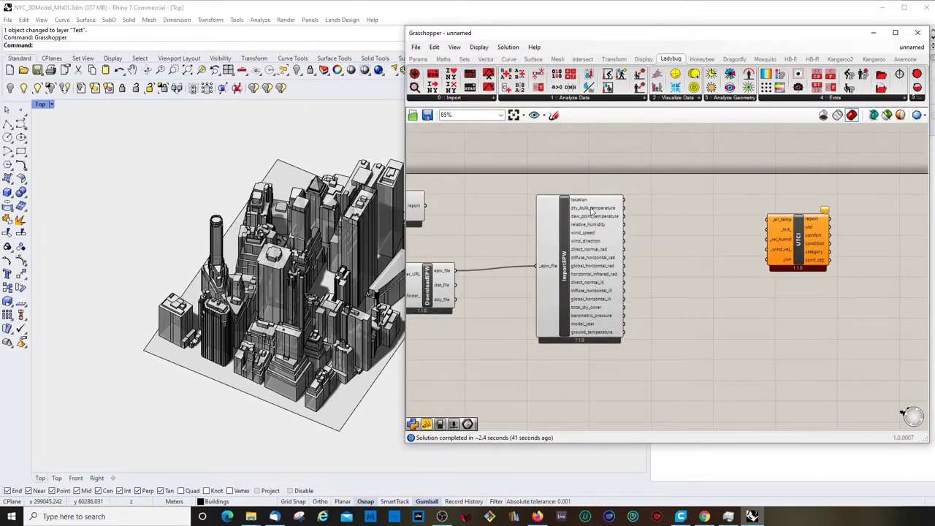
{"action": "left_click_drag", "start_coordinate": [609, 208], "coordinate": [768, 220]}
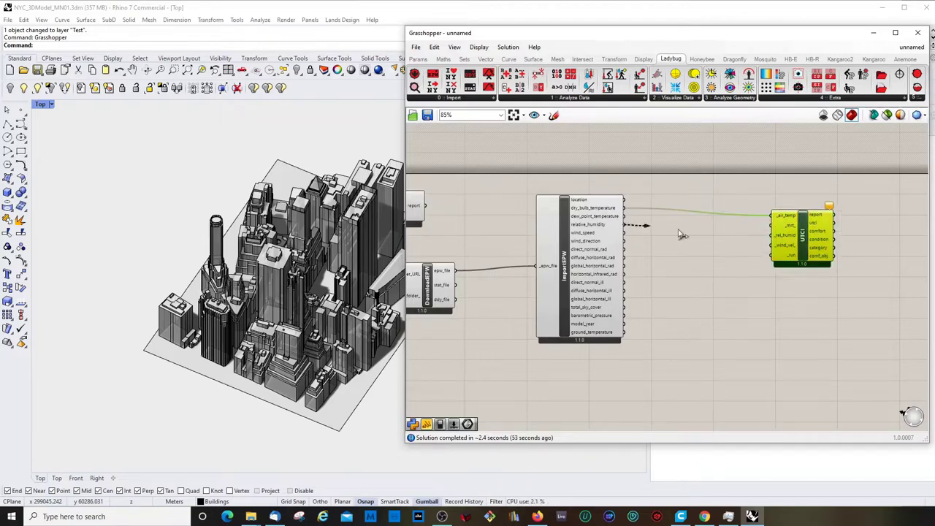
{"action": "left_click_drag", "start_coordinate": [623, 224], "coordinate": [774, 235]}
{"action": "left_click_drag", "start_coordinate": [624, 232], "coordinate": [776, 251]}
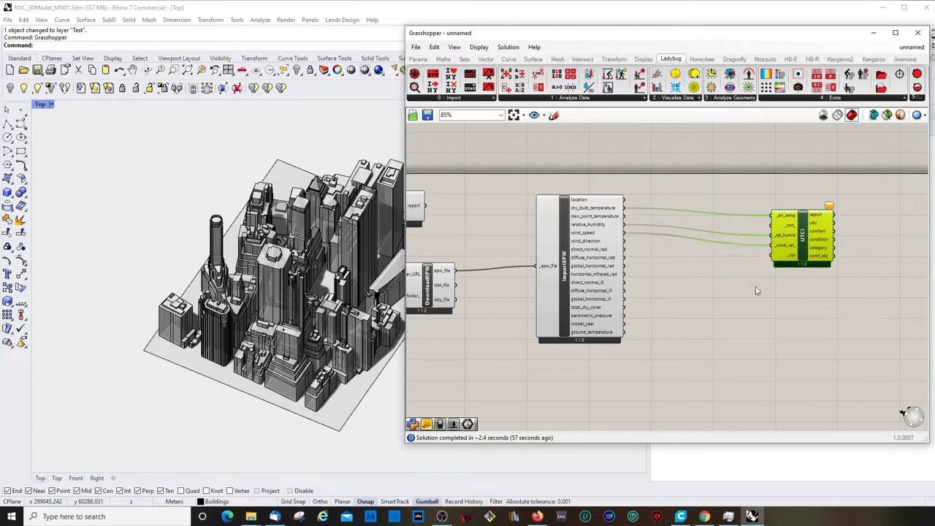
{"action": "left_click", "coordinate": [784, 291]}
{"action": "left_click", "coordinate": [807, 239]}
- Add a Boolean Toggle, connect it to the UTCI component's _run input and set it to True
{"action": "double_click", "coordinate": [707, 270]}
{"action": "double_click", "coordinate": [707, 271]}
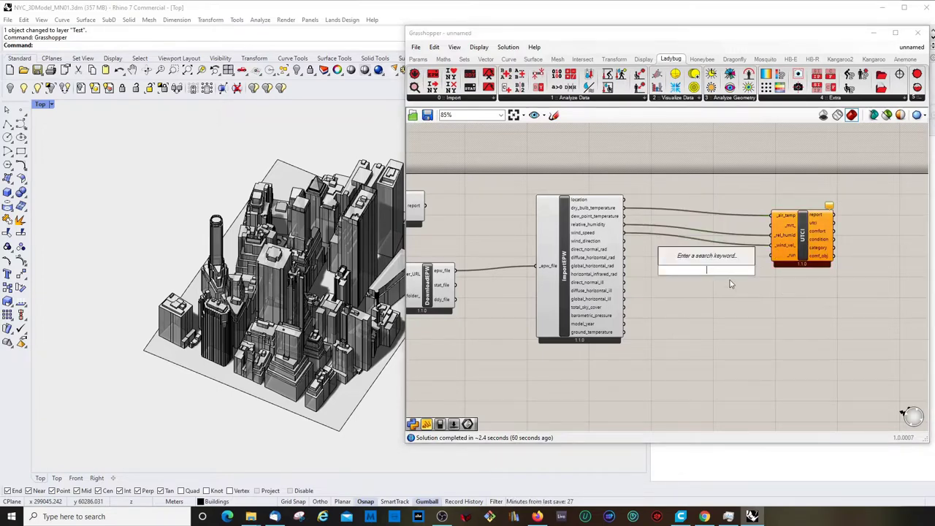
{"action": "type", "text": "tog"}
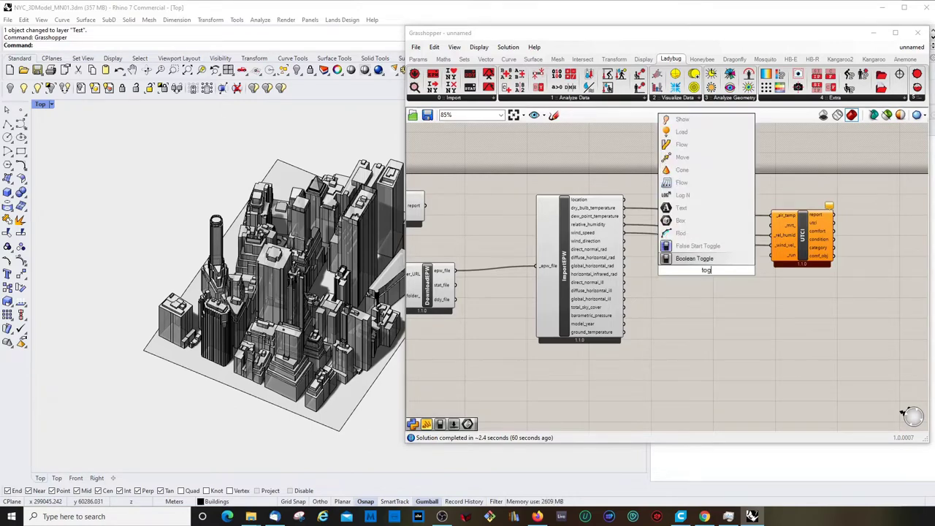
{"action": "left_click", "coordinate": [698, 258]}
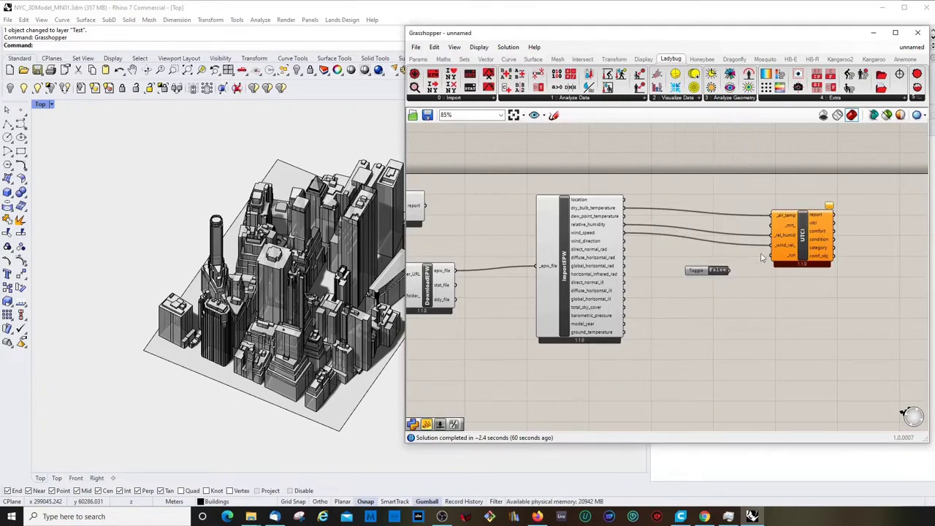
{"action": "left_click", "coordinate": [792, 237]}
{"action": "scroll", "coordinate": [771, 263], "scroll_direction": "down", "scroll_amount": 2}
{"action": "scroll", "coordinate": [772, 265], "scroll_direction": "up", "scroll_amount": 2}
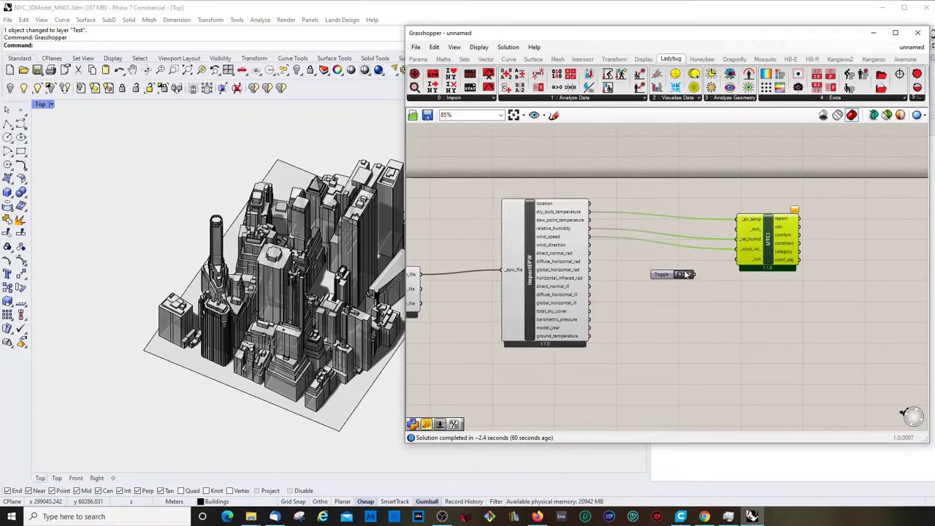
{"action": "left_click_drag", "start_coordinate": [686, 275], "coordinate": [742, 266]}
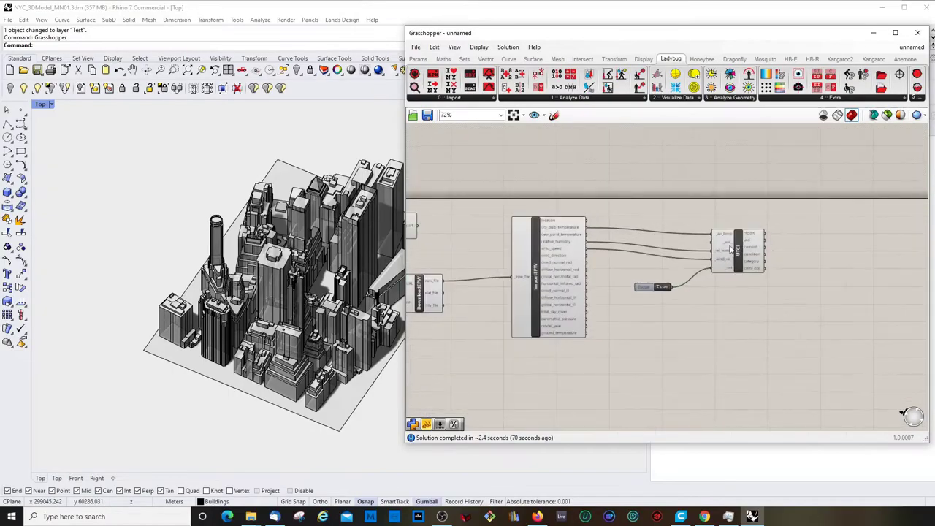
- Check the UTCI component's outputs, nudge it closer to ImportEPW, and place an empty Panel on its output side
{"action": "scroll", "coordinate": [733, 250], "scroll_direction": "up", "scroll_amount": 3}
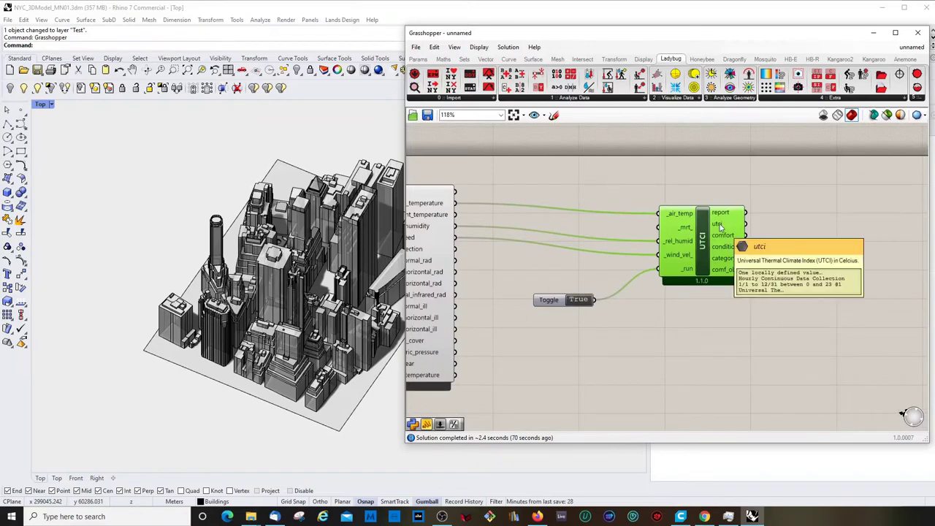
{"action": "scroll", "coordinate": [764, 236], "scroll_direction": "down", "scroll_amount": 5}
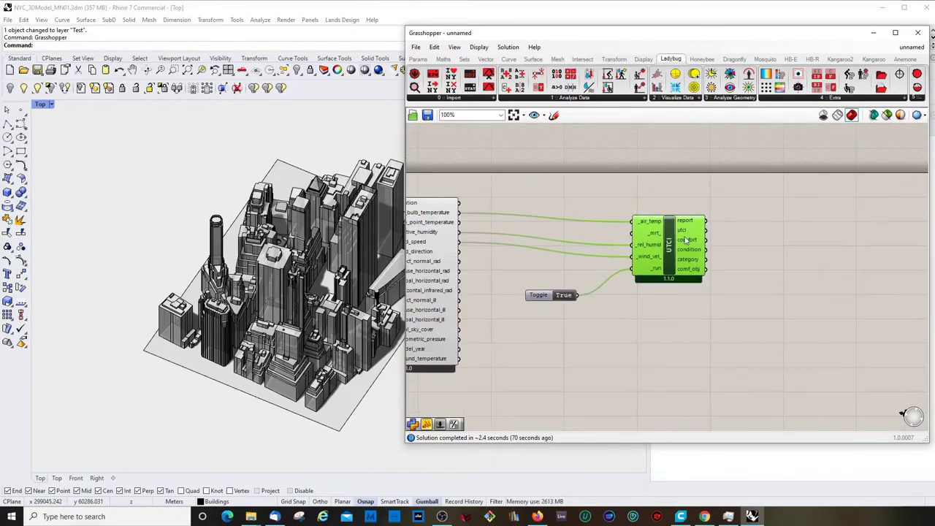
{"action": "scroll", "coordinate": [695, 260], "scroll_direction": "up", "scroll_amount": 2}
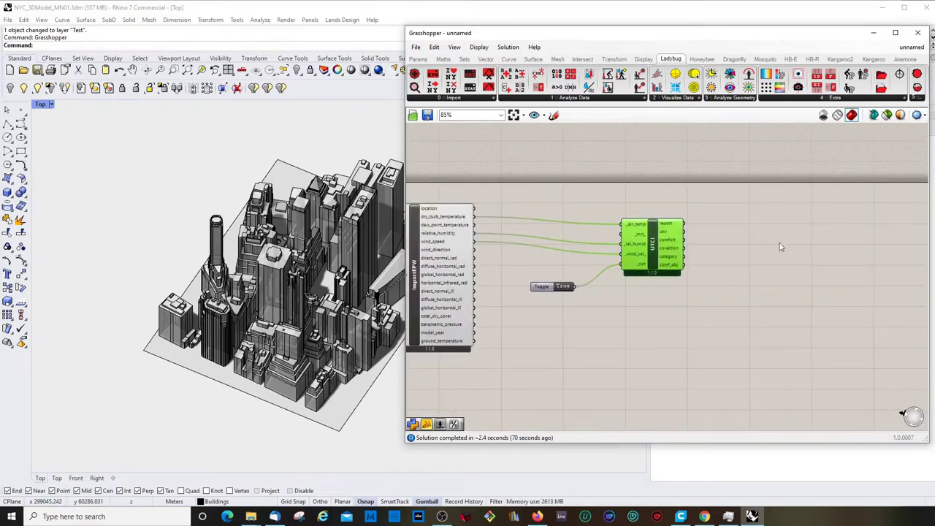
{"action": "left_click_drag", "start_coordinate": [652, 235], "coordinate": [645, 235]}
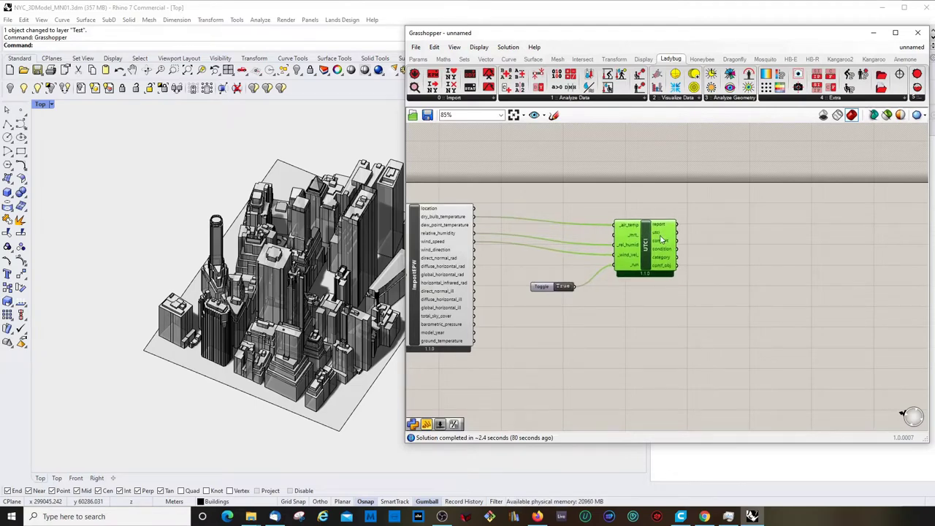
{"action": "right_click_drag", "start_coordinate": [780, 257], "coordinate": [672, 269]}
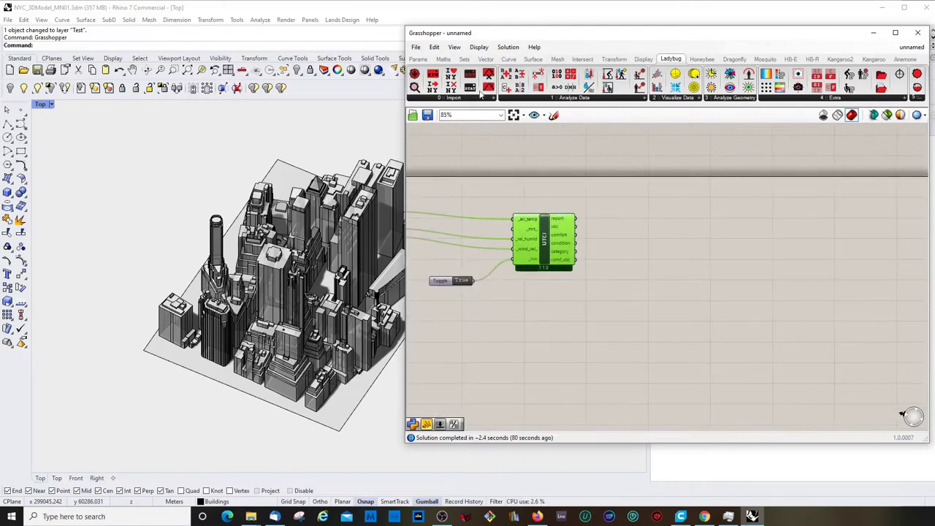
{"action": "double_click", "coordinate": [681, 239]}
{"action": "type", "text": "panel"}
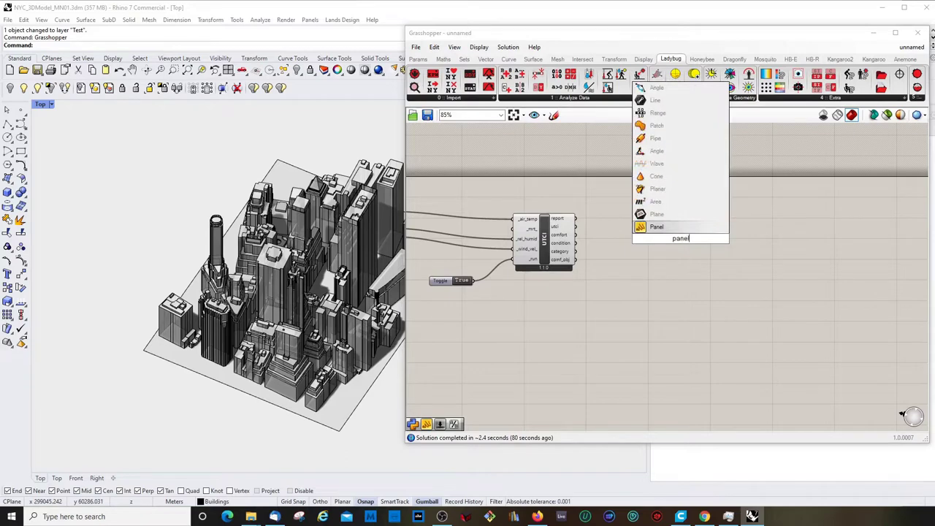
{"action": "left_click", "coordinate": [656, 227]}
{"action": "left_click_drag", "start_coordinate": [677, 247], "coordinate": [730, 240]}
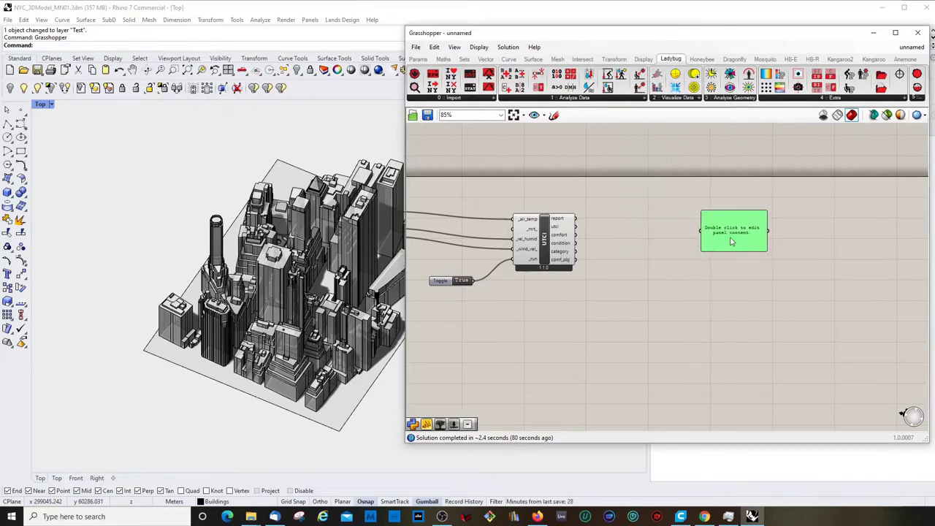
- Connect UTCI's utci output to the Panel, enlarge the Panel and read the data collection summary
{"action": "left_click", "coordinate": [646, 261]}
{"action": "left_click_drag", "start_coordinate": [576, 226], "coordinate": [700, 232]}
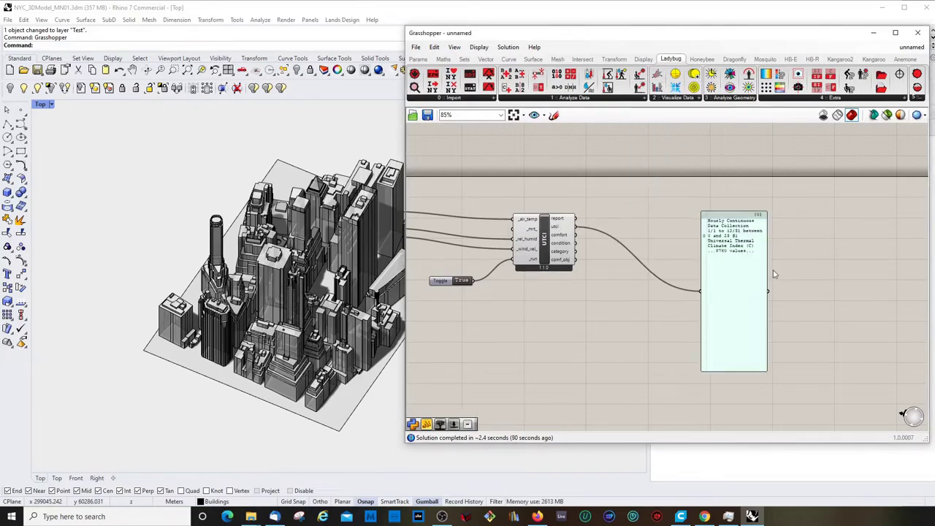
{"action": "left_click_drag", "start_coordinate": [768, 272], "coordinate": [843, 271]}
{"action": "scroll", "coordinate": [767, 234], "scroll_direction": "up", "scroll_amount": 5}
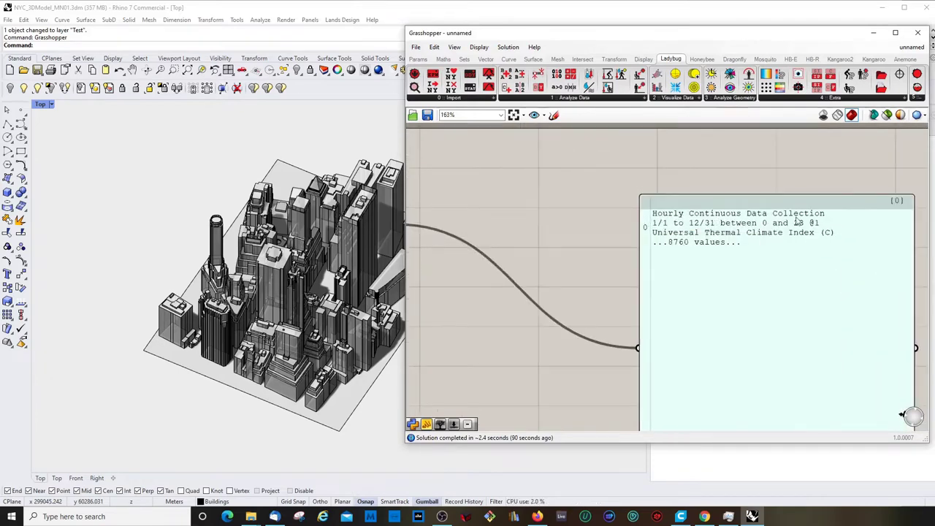
{"action": "left_click_drag", "start_coordinate": [732, 197], "coordinate": [683, 172]}
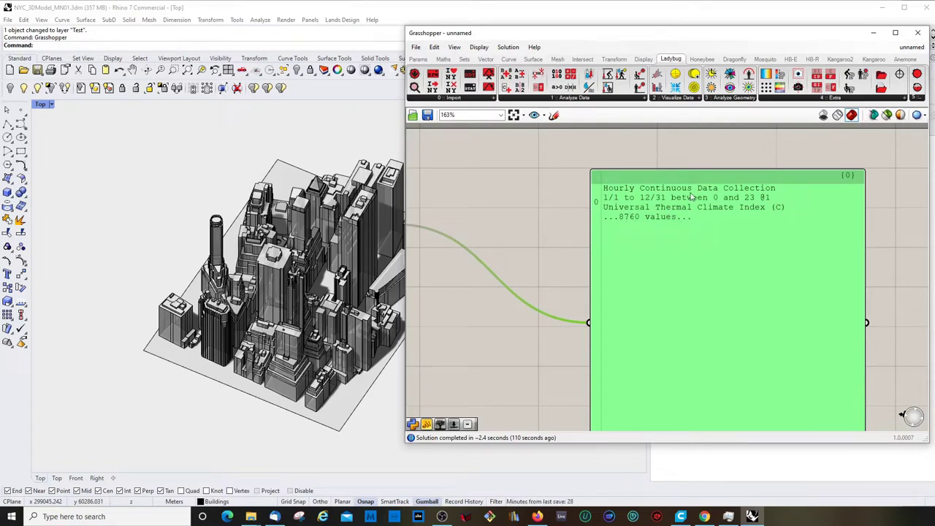
{"action": "left_click_drag", "start_coordinate": [688, 183], "coordinate": [704, 152]}
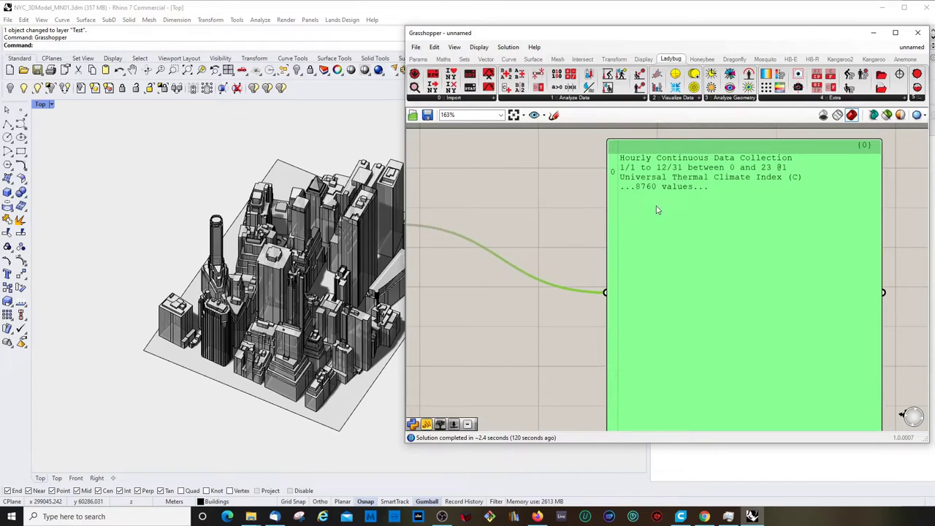
- Add a Ladybug XData component between UTCI and the Panel and connect UTCI's utci output to its _data input
{"action": "scroll", "coordinate": [628, 173], "scroll_direction": "down", "scroll_amount": 2}
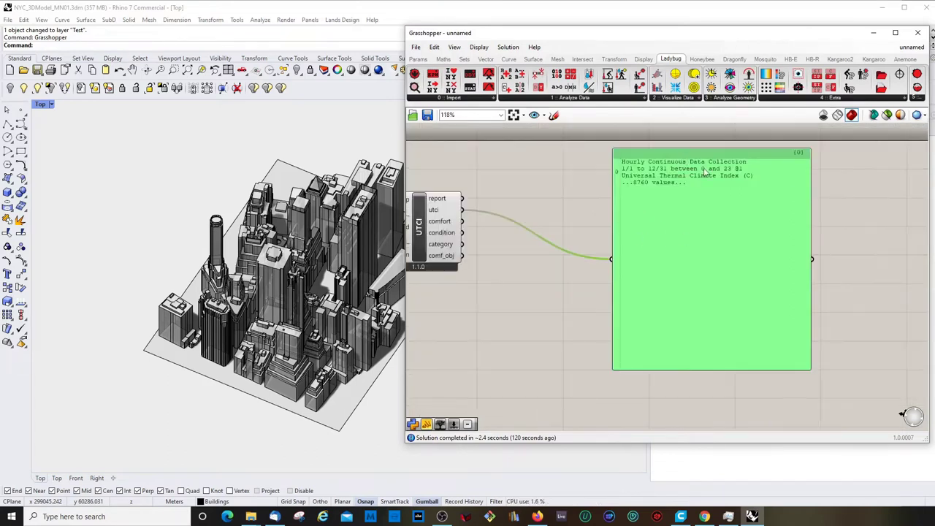
{"action": "scroll", "coordinate": [706, 172], "scroll_direction": "down", "scroll_amount": 3}
{"action": "right_click_drag", "start_coordinate": [672, 232], "coordinate": [745, 223]}
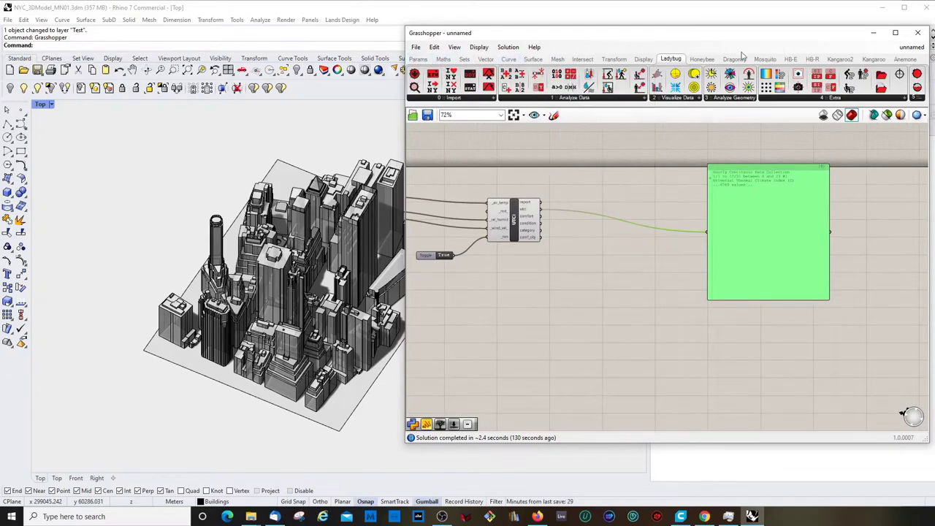
{"action": "left_click", "coordinate": [521, 87]}
{"action": "left_click", "coordinate": [622, 294]}
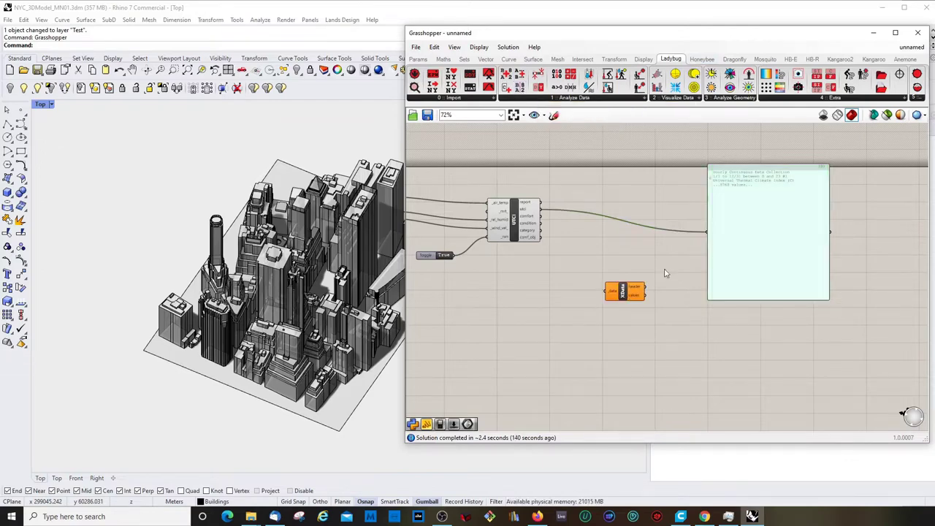
{"action": "scroll", "coordinate": [624, 299], "scroll_direction": "up", "scroll_amount": 3}
{"action": "scroll", "coordinate": [627, 303], "scroll_direction": "down", "scroll_amount": 2}
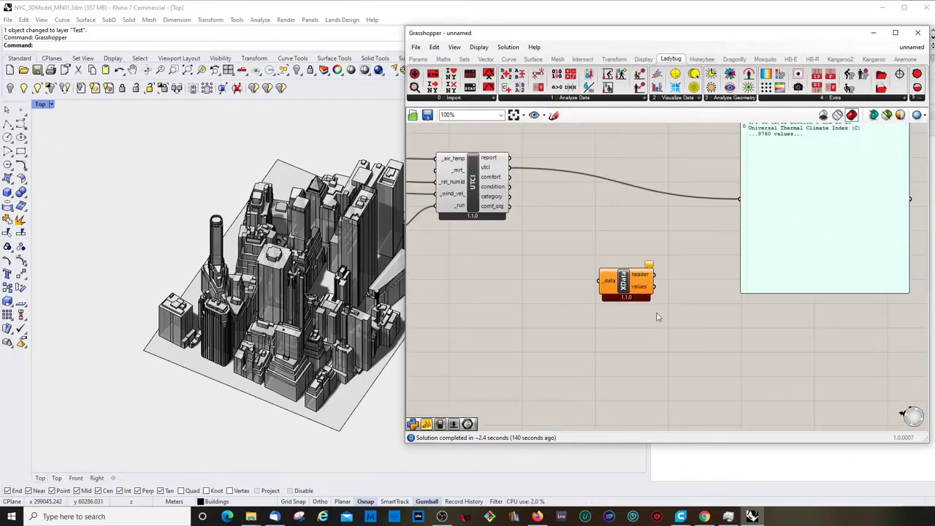
{"action": "scroll", "coordinate": [644, 289], "scroll_direction": "up", "scroll_amount": 1}
{"action": "left_click_drag", "start_coordinate": [644, 288], "coordinate": [654, 244]}
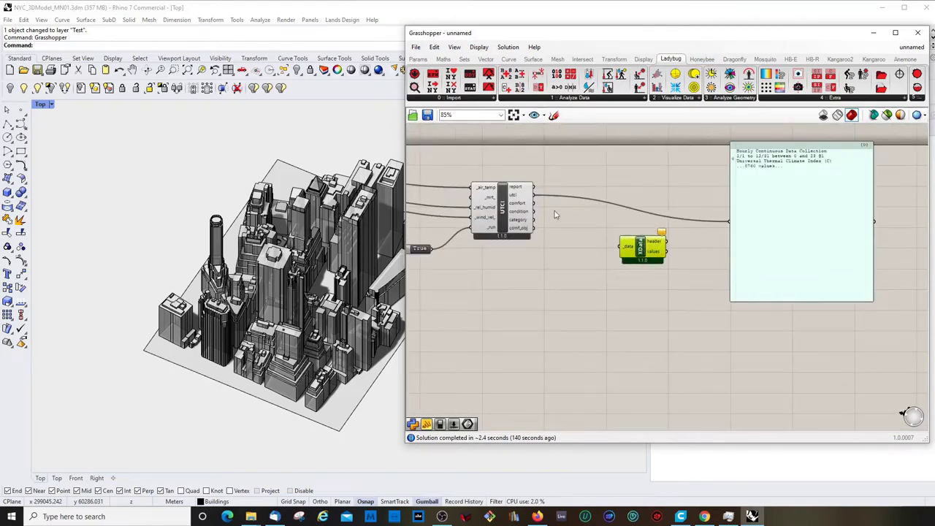
{"action": "left_click_drag", "start_coordinate": [534, 194], "coordinate": [622, 246]}
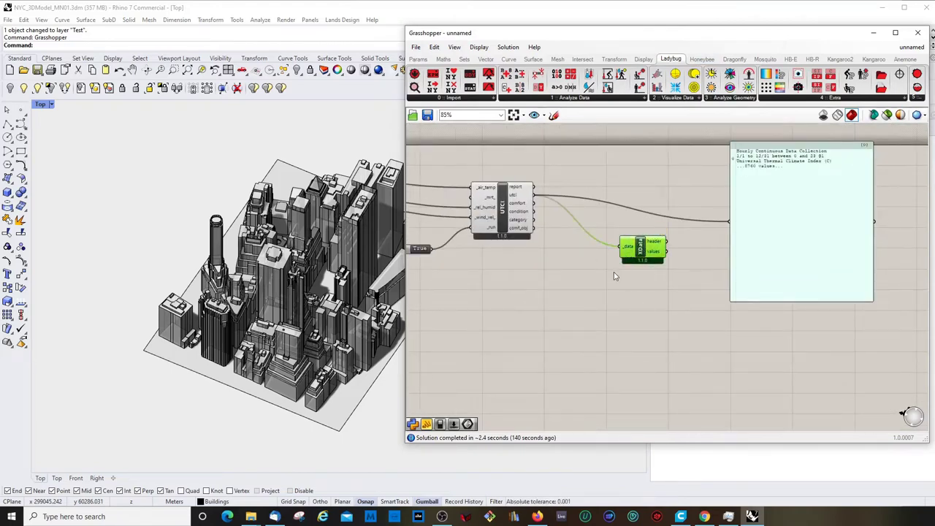
- Feed XData's header output into the Panel to read it, and replace that connection with the values output
{"action": "right_click_drag", "start_coordinate": [716, 250], "coordinate": [677, 257]}
{"action": "scroll", "coordinate": [677, 257], "scroll_direction": "up", "scroll_amount": 1}
{"action": "left_click_drag", "start_coordinate": [618, 250], "coordinate": [692, 227]}
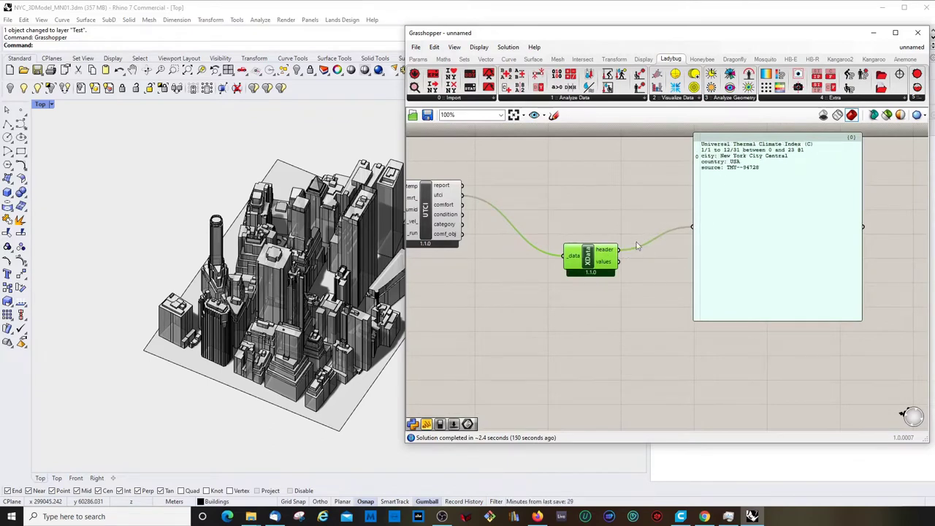
{"action": "scroll", "coordinate": [637, 247], "scroll_direction": "down", "scroll_amount": 1}
{"action": "left_click_drag", "start_coordinate": [620, 260], "coordinate": [683, 230]}
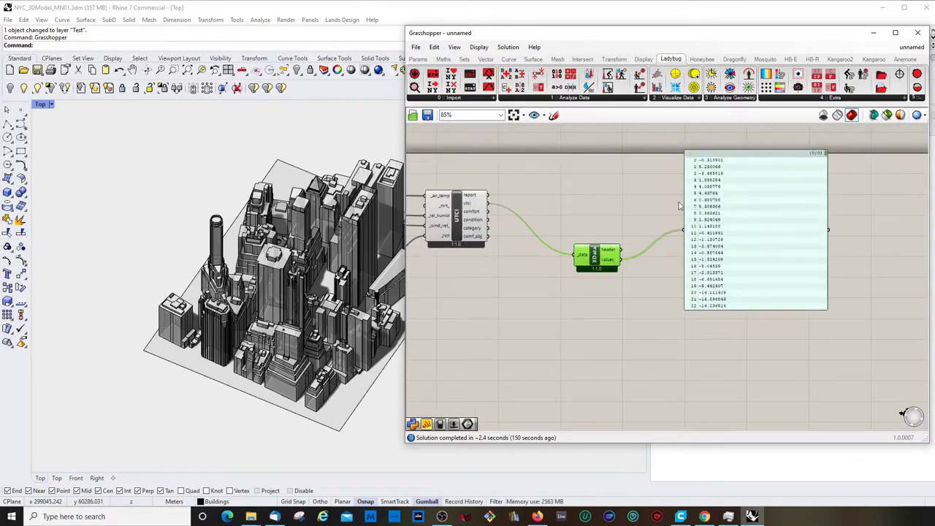
- Place XData directly beside UTCI, enlarge the Panel and shift it slightly to examine the hourly UTCI values
{"action": "left_click_drag", "start_coordinate": [585, 256], "coordinate": [522, 205]}
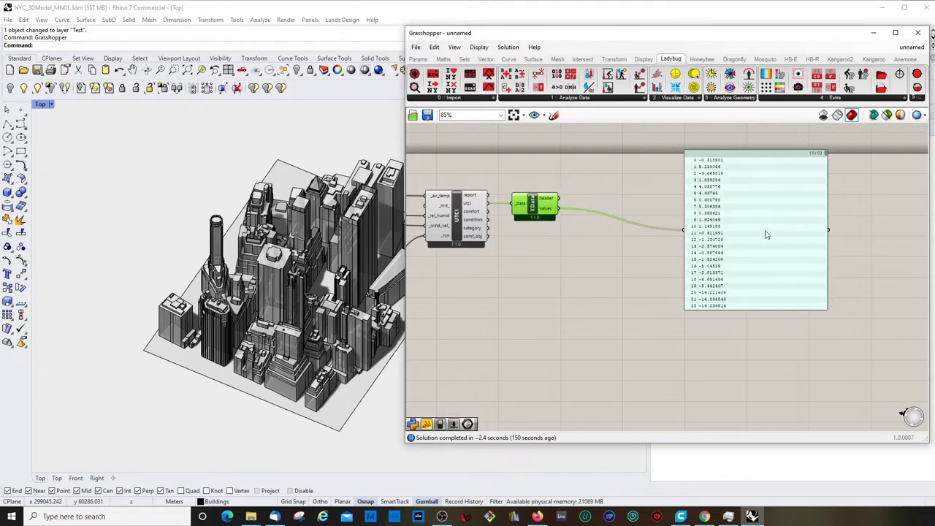
{"action": "left_click_drag", "start_coordinate": [768, 317], "coordinate": [768, 403]}
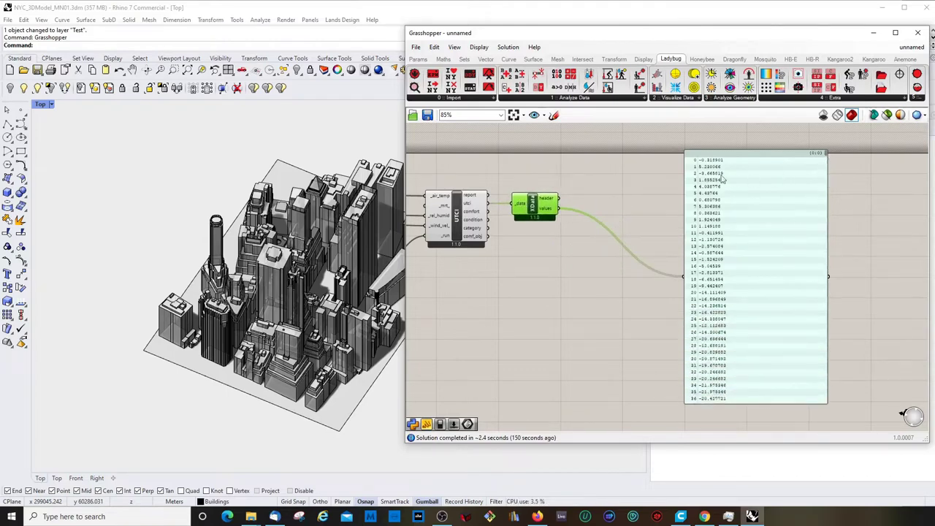
{"action": "left_click_drag", "start_coordinate": [685, 189], "coordinate": [615, 190]}
{"action": "left_click_drag", "start_coordinate": [684, 161], "coordinate": [668, 146]}
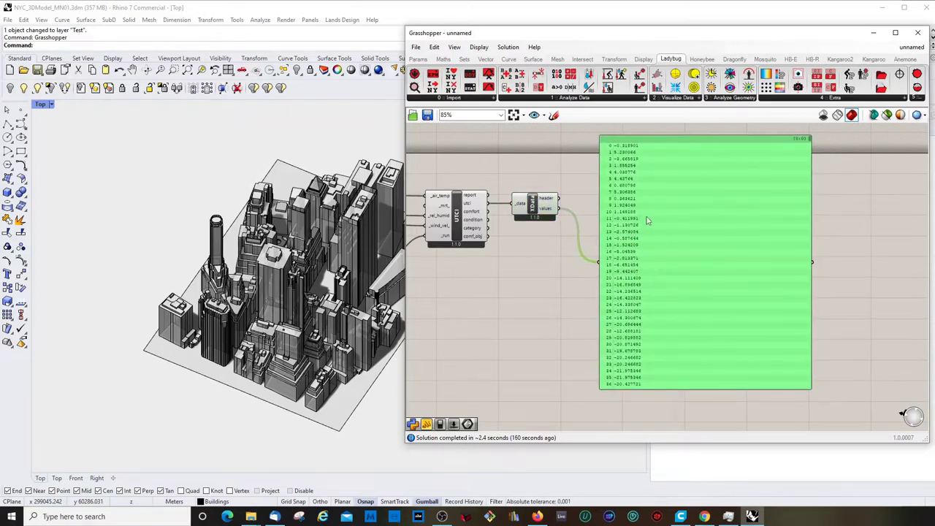
{"action": "scroll", "coordinate": [649, 217], "scroll_direction": "up", "scroll_amount": 1}
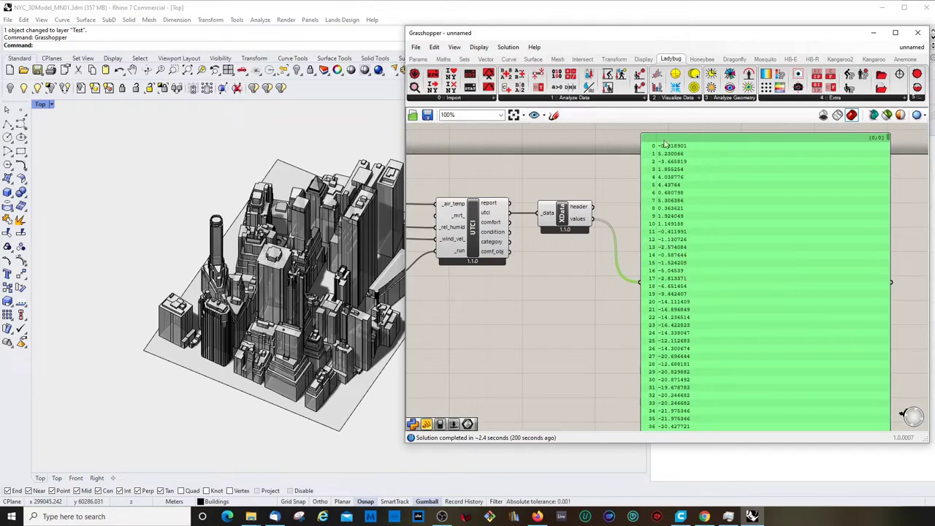
{"action": "left_click_drag", "start_coordinate": [722, 135], "coordinate": [718, 142]}
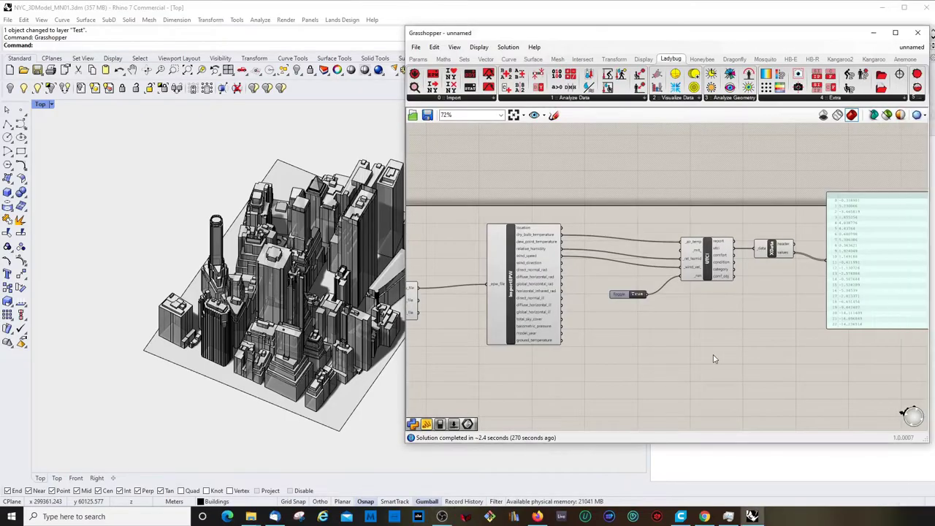
- Tidy the definition by moving the Toggle level with UTCI's _run input and the Panel closer to XData
{"action": "scroll", "coordinate": [678, 238], "scroll_direction": "down", "scroll_amount": 4}
{"action": "scroll", "coordinate": [824, 246], "scroll_direction": "up", "scroll_amount": 3}
{"action": "scroll", "coordinate": [726, 270], "scroll_direction": "up", "scroll_amount": 1}
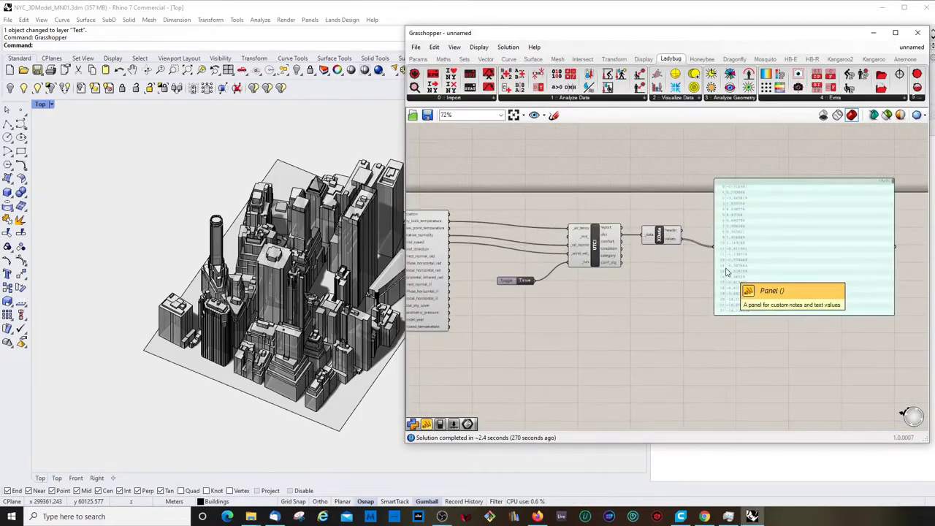
{"action": "left_click_drag", "start_coordinate": [774, 179], "coordinate": [775, 205]}
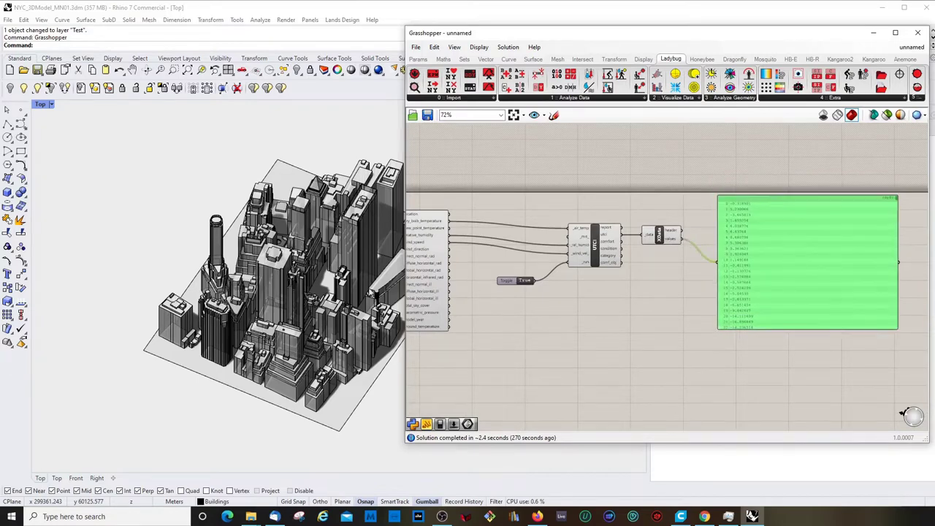
{"action": "left_click", "coordinate": [545, 350]}
{"action": "scroll", "coordinate": [724, 277], "scroll_direction": "down", "scroll_amount": 3}
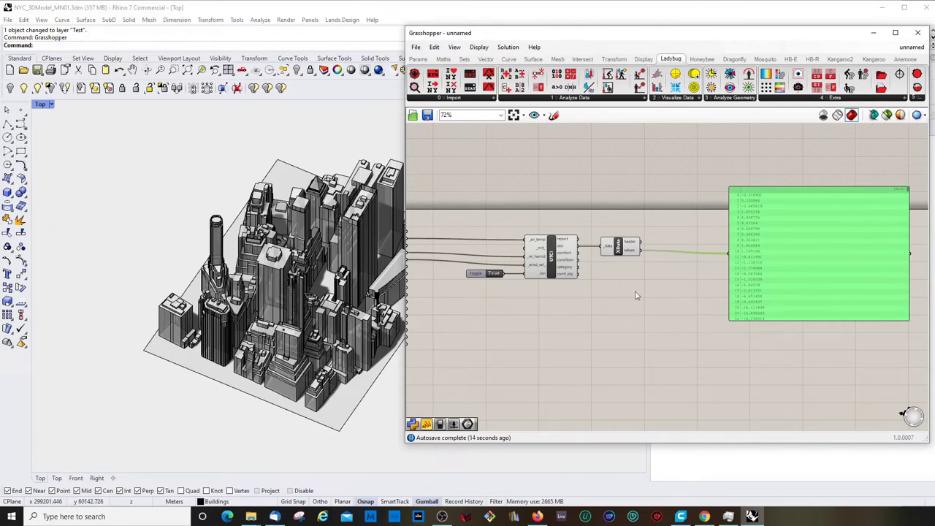
{"action": "left_click_drag", "start_coordinate": [802, 249], "coordinate": [754, 246]}
{"action": "scroll", "coordinate": [754, 246], "scroll_direction": "down", "scroll_amount": 2}
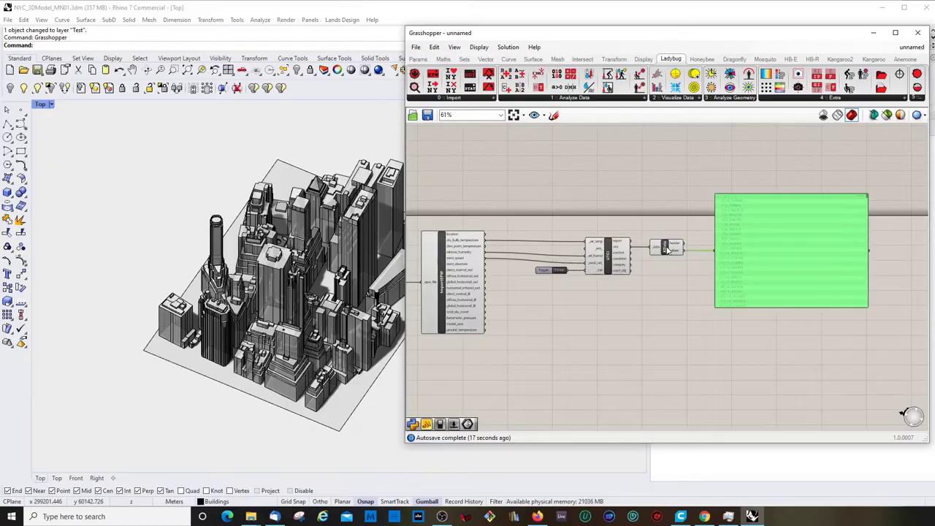
- Check UTCI's _mrt_ input description, add a Ladybug OutdoorSolarMRT component and position it below the wires between ImportEPW and UTCI
{"action": "scroll", "coordinate": [523, 252], "scroll_direction": "up", "scroll_amount": 5}
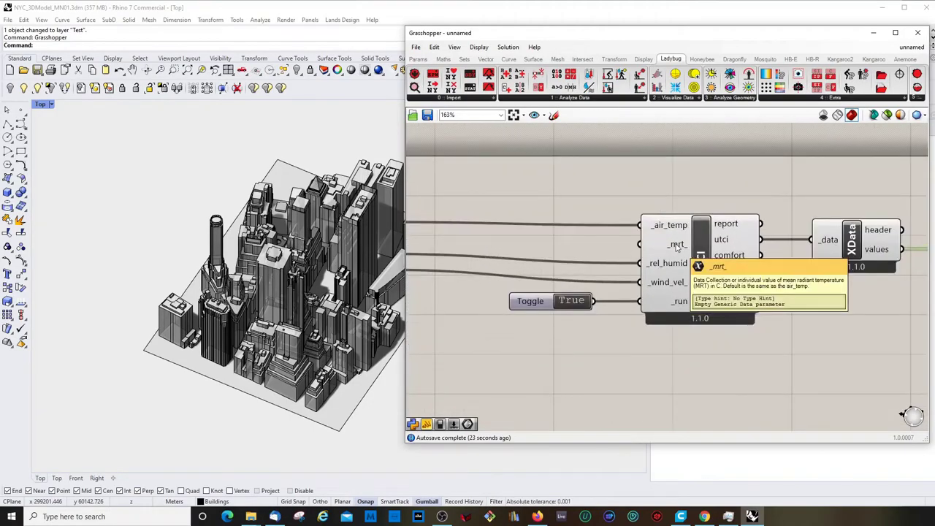
{"action": "scroll", "coordinate": [677, 248], "scroll_direction": "down", "scroll_amount": 4}
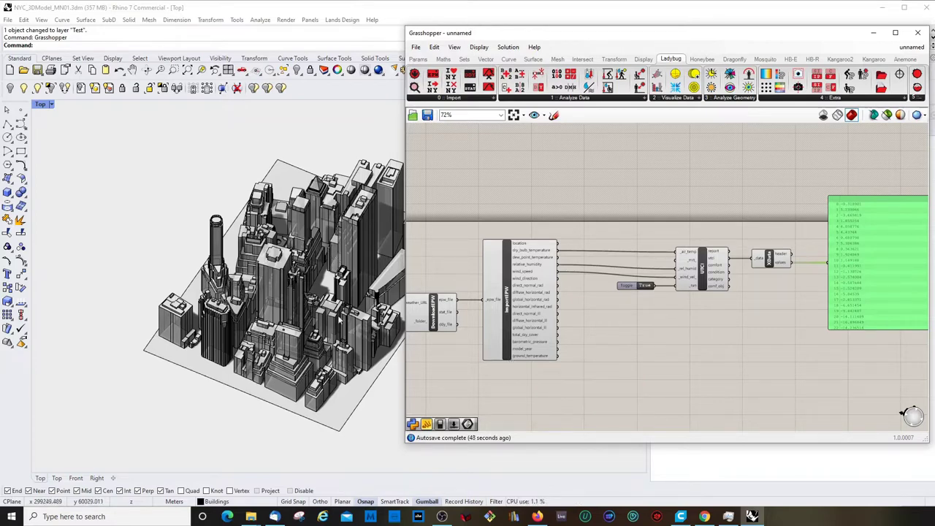
{"action": "right_click_drag", "start_coordinate": [752, 320], "coordinate": [670, 319]}
{"action": "scroll", "coordinate": [670, 319], "scroll_direction": "down", "scroll_amount": 1}
{"action": "scroll", "coordinate": [605, 277], "scroll_direction": "up", "scroll_amount": 2}
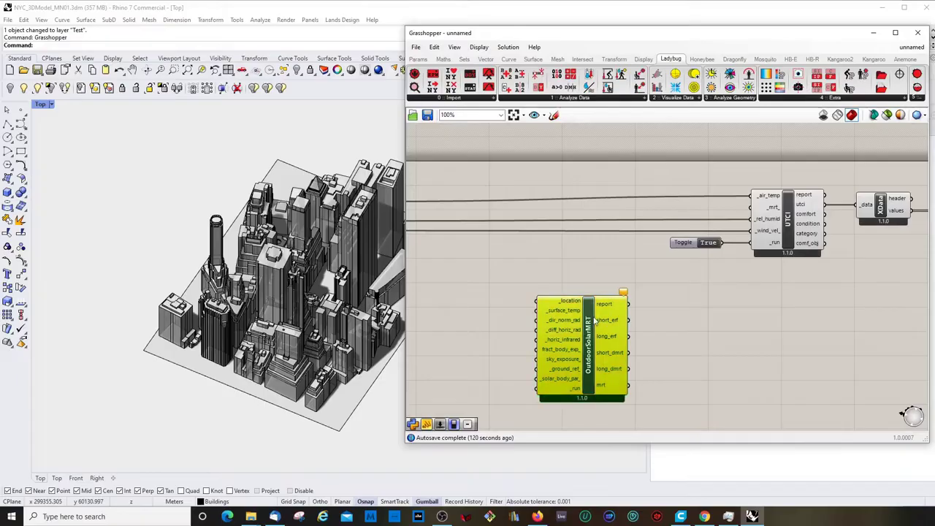
{"action": "left_click_drag", "start_coordinate": [592, 320], "coordinate": [630, 295]}
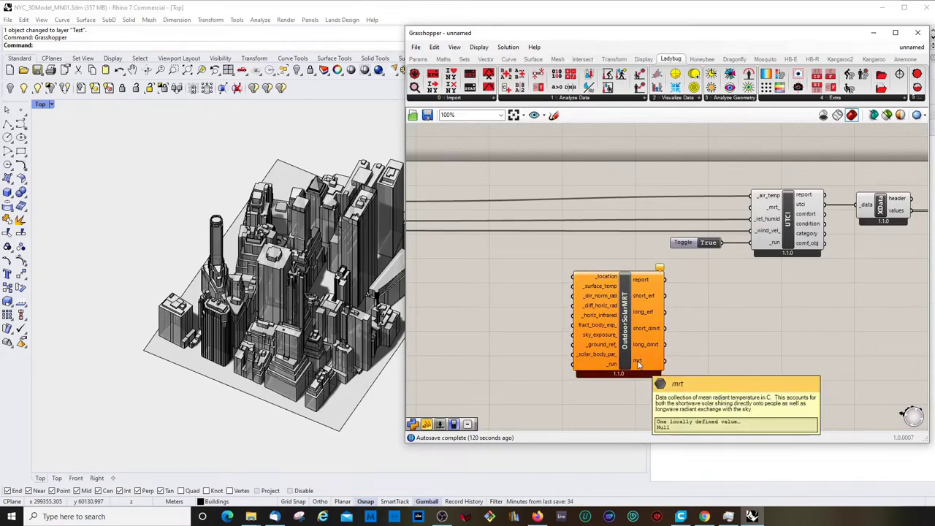
{"action": "left_click_drag", "start_coordinate": [638, 363], "coordinate": [644, 380]}
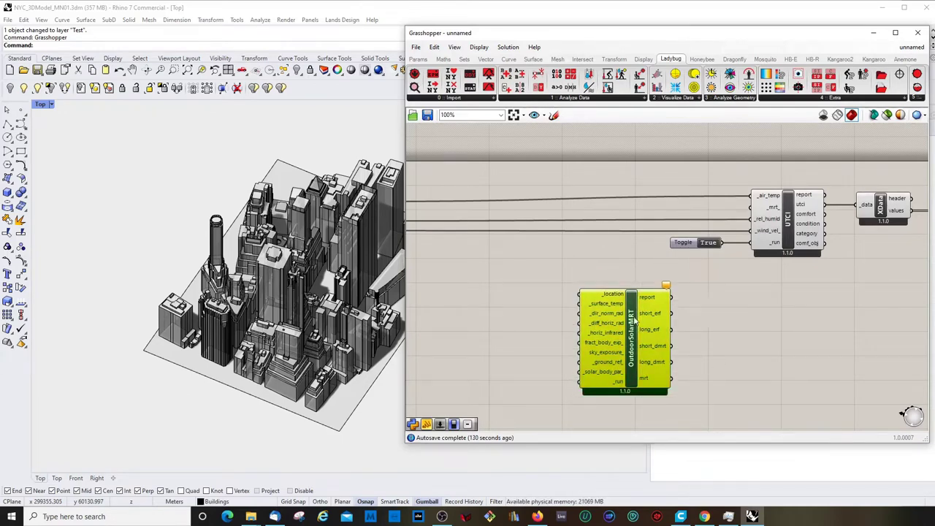
{"action": "left_click_drag", "start_coordinate": [638, 322], "coordinate": [667, 322]}
{"action": "scroll", "coordinate": [645, 312], "scroll_direction": "up", "scroll_amount": 1}
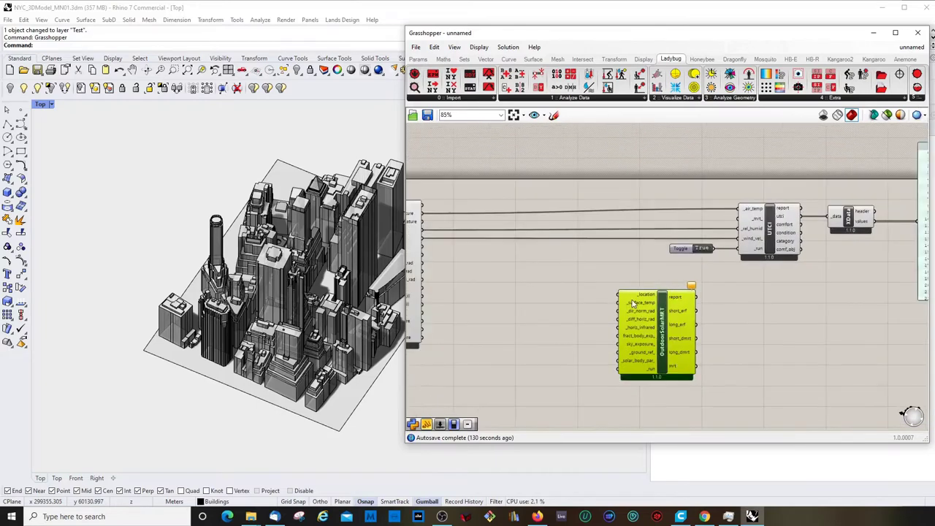
- Connect ImportEPW's location output to OutdoorSolarMRT's _location input and read the _surface_temp input description
{"action": "scroll", "coordinate": [686, 298], "scroll_direction": "down", "scroll_amount": 3}
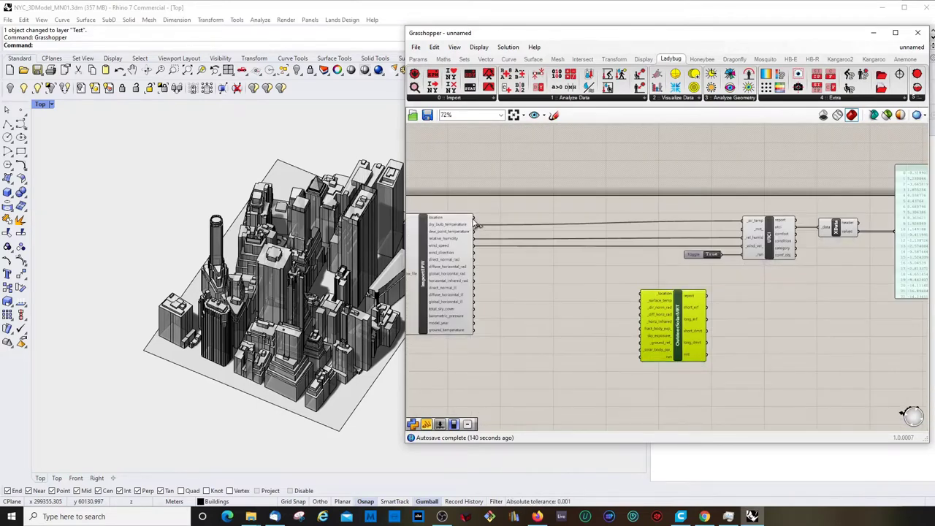
{"action": "left_click_drag", "start_coordinate": [474, 219], "coordinate": [644, 298]}
{"action": "scroll", "coordinate": [647, 296], "scroll_direction": "up", "scroll_amount": 3}
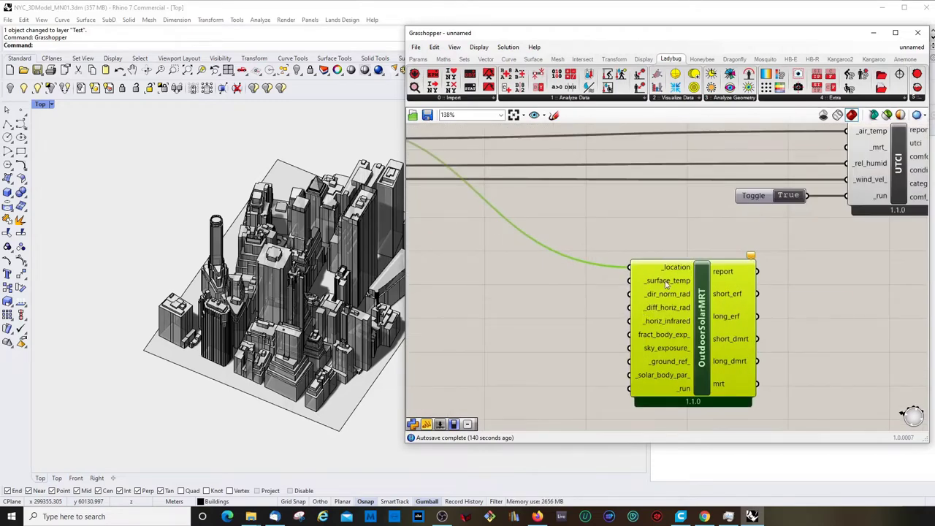
{"action": "mouse_move", "coordinate": [666, 284]}
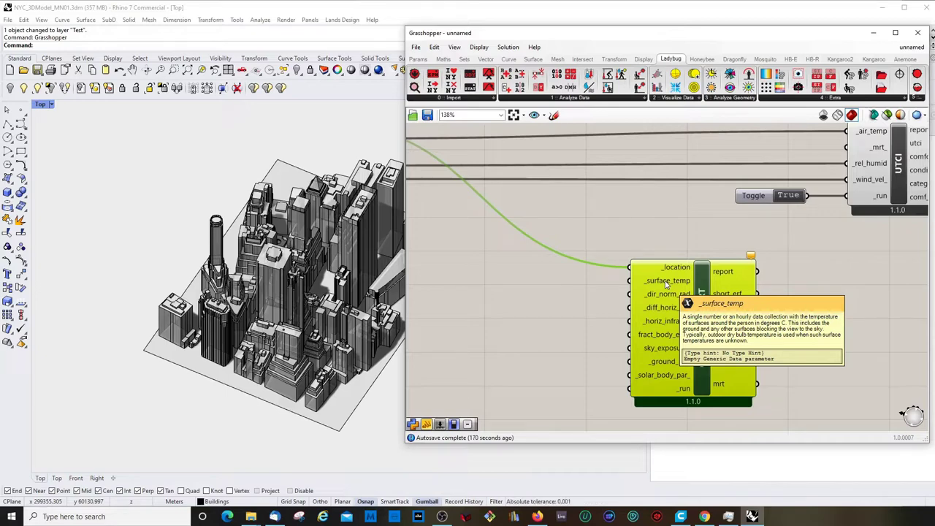
{"action": "left_click", "coordinate": [596, 300]}
- Connect ImportEPW's dry_bulb_temperature and direct_normal_rad outputs to OutdoorSolarMRT's _surface_temp and _dir_norm_rad inputs, nudging the component slightly up
{"action": "scroll", "coordinate": [599, 300], "scroll_direction": "down", "scroll_amount": 4}
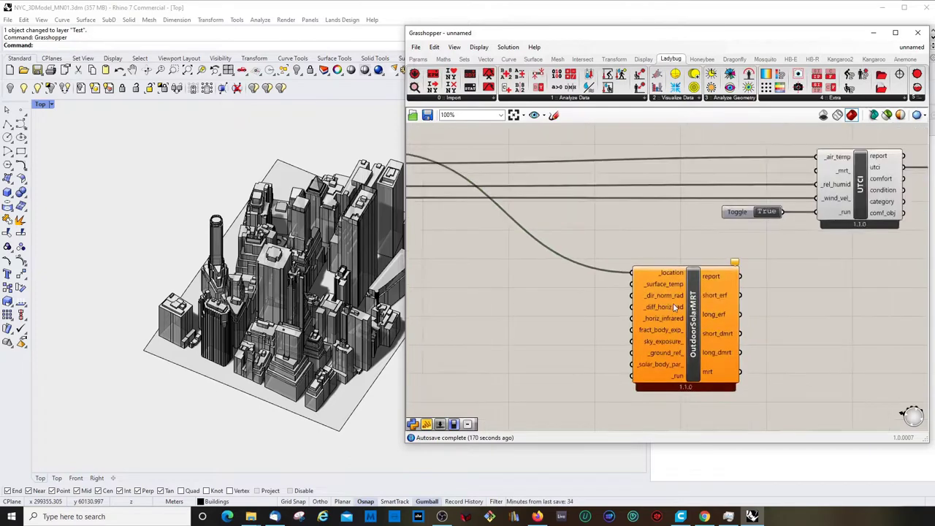
{"action": "scroll", "coordinate": [654, 304], "scroll_direction": "up", "scroll_amount": 2}
{"action": "scroll", "coordinate": [544, 314], "scroll_direction": "up", "scroll_amount": 2}
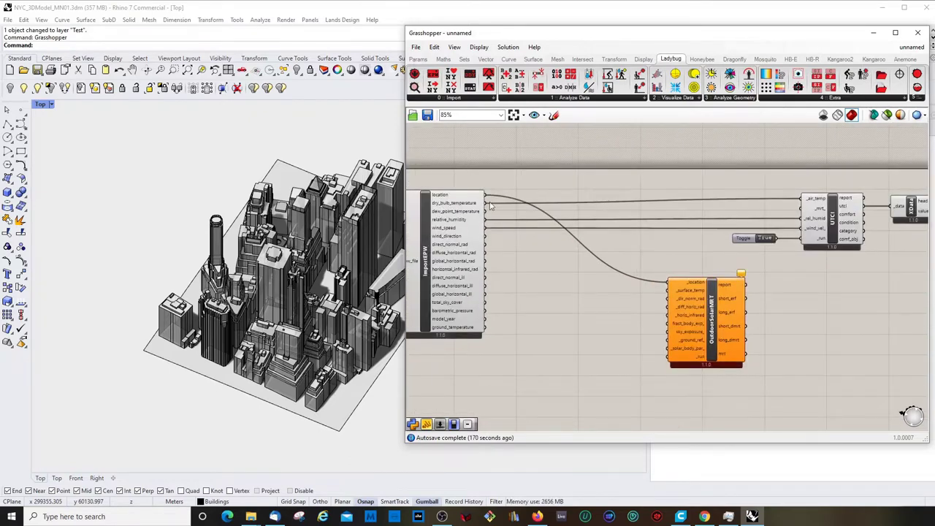
{"action": "left_click_drag", "start_coordinate": [697, 307], "coordinate": [697, 295]}
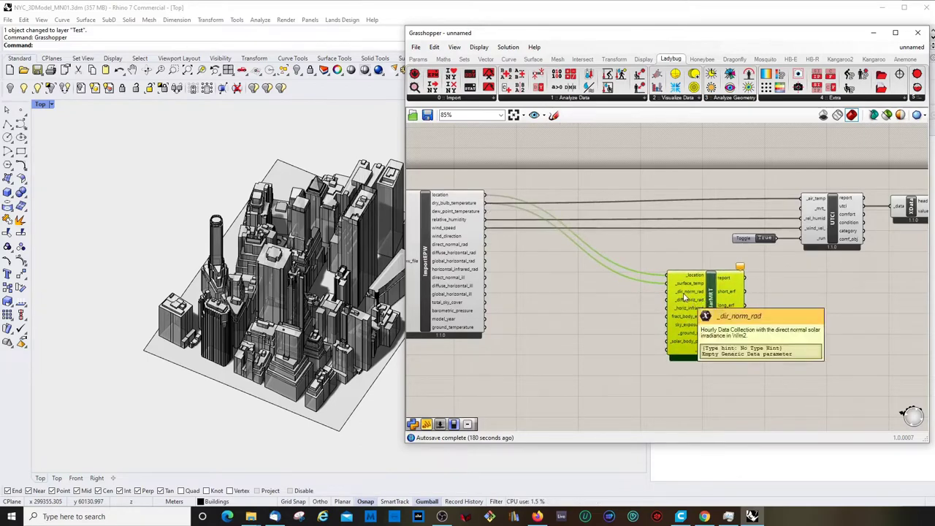
{"action": "mouse_move", "coordinate": [692, 298]}
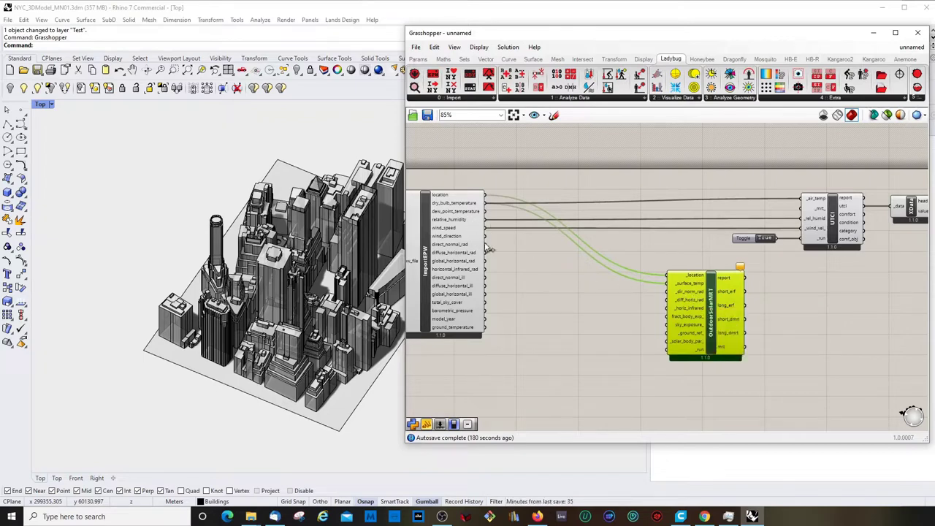
{"action": "left_click_drag", "start_coordinate": [484, 244], "coordinate": [668, 295]}
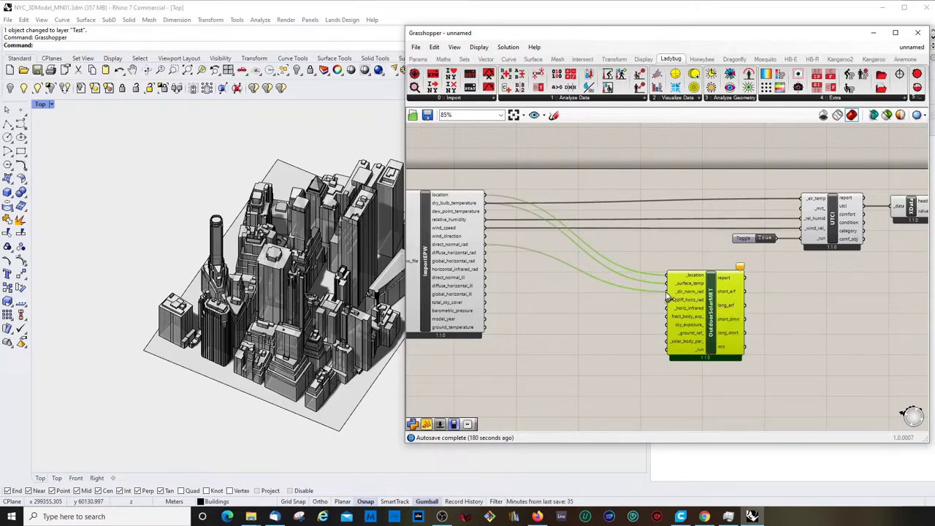
- Connect ImportEPW's diffuse_horizontal_rad and horizontal_infrared_rad outputs to OutdoorSolarMRT's _diff_horiz_rad and _horiz_infrared inputs
{"action": "left_click_drag", "start_coordinate": [486, 252], "coordinate": [667, 299]}
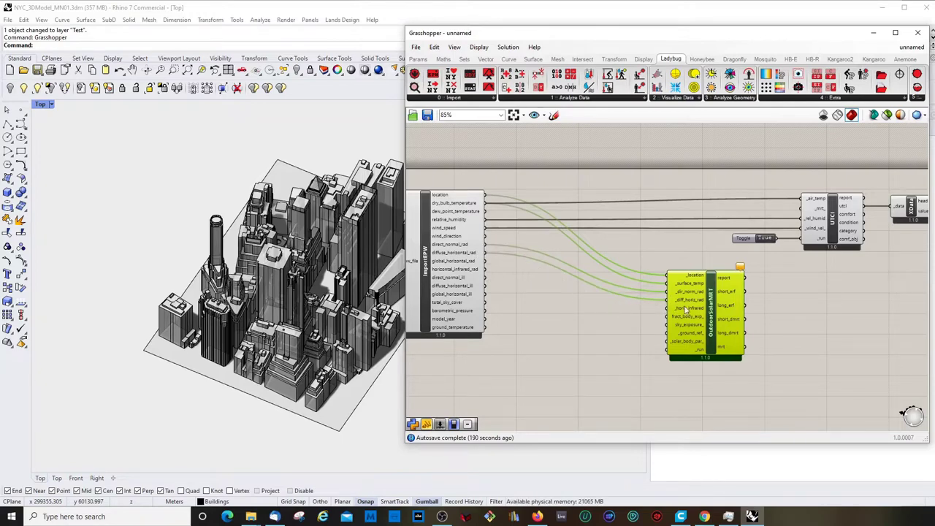
{"action": "left_click_drag", "start_coordinate": [484, 271], "coordinate": [665, 313]}
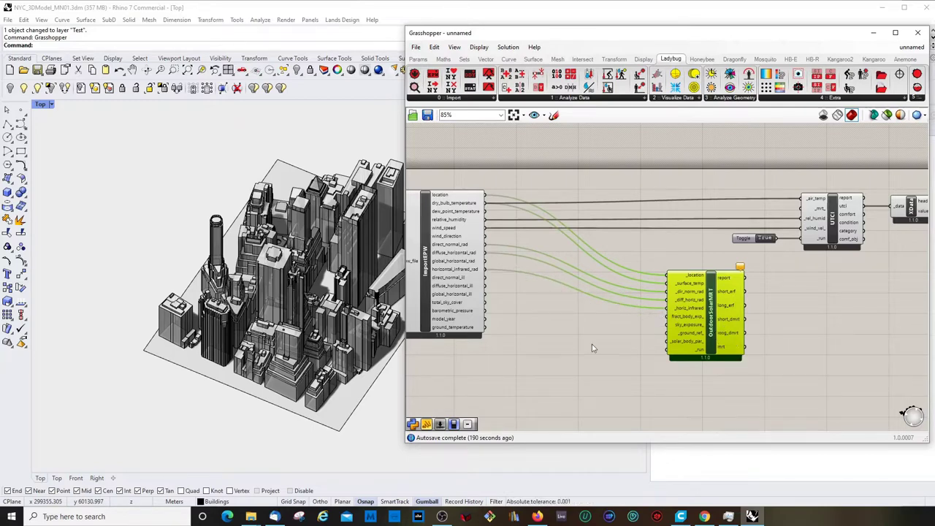
{"action": "scroll", "coordinate": [710, 336], "scroll_direction": "up", "scroll_amount": 1}
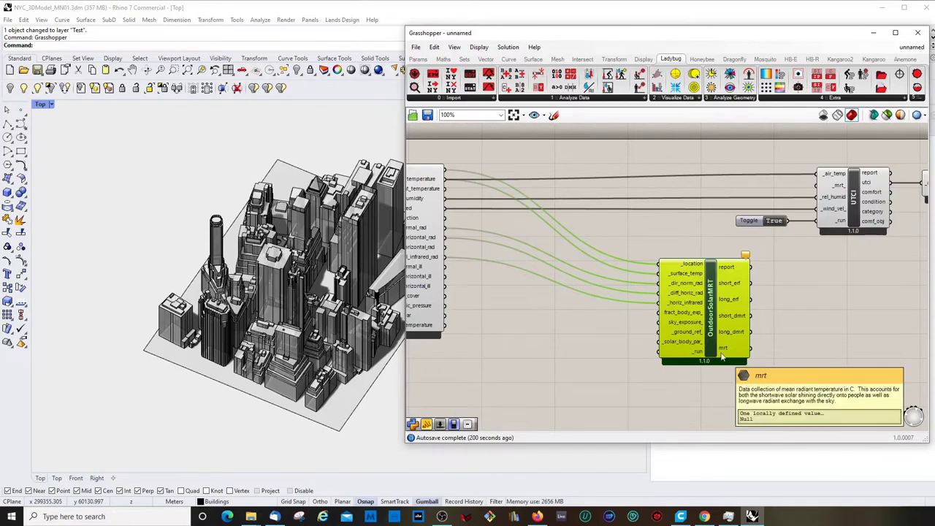
- Duplicate the True Toggle beside OutdoorSolarMRT and connect the copy to that component's _run input
{"action": "left_click", "coordinate": [803, 267]}
{"action": "left_click", "coordinate": [769, 225]}
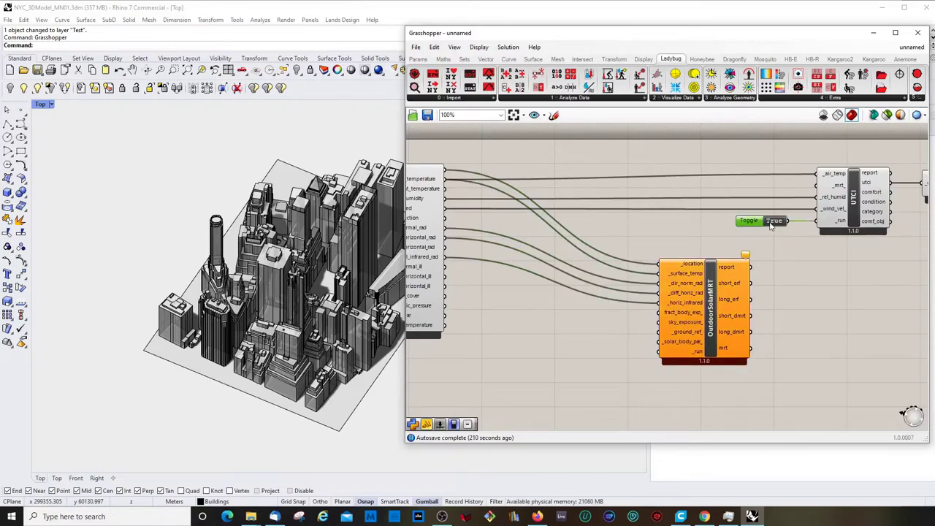
{"action": "left_click", "coordinate": [799, 276]}
{"action": "left_click_drag", "start_coordinate": [760, 223], "coordinate": [585, 354], "text": "alt"}
{"action": "scroll", "coordinate": [665, 318], "scroll_direction": "up", "scroll_amount": 5}
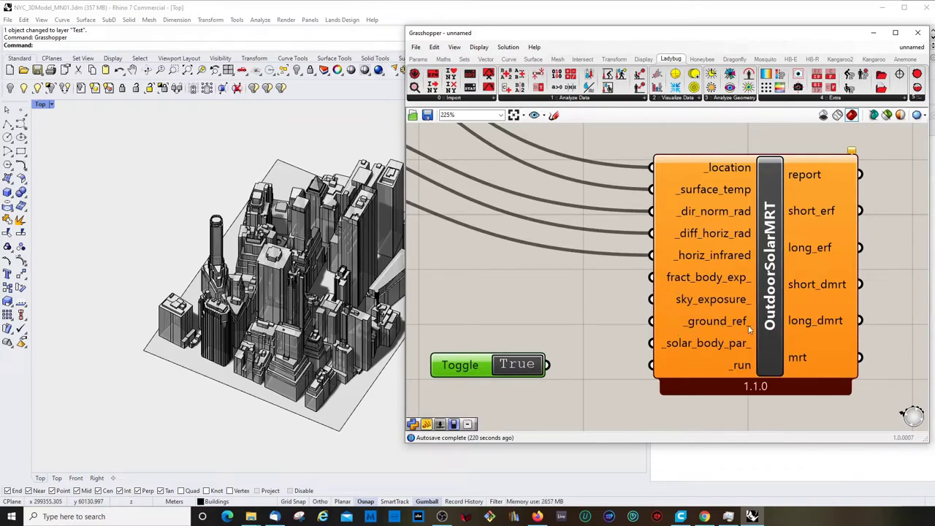
{"action": "mouse_move", "coordinate": [716, 325]}
{"action": "left_click_drag", "start_coordinate": [547, 365], "coordinate": [651, 365]}
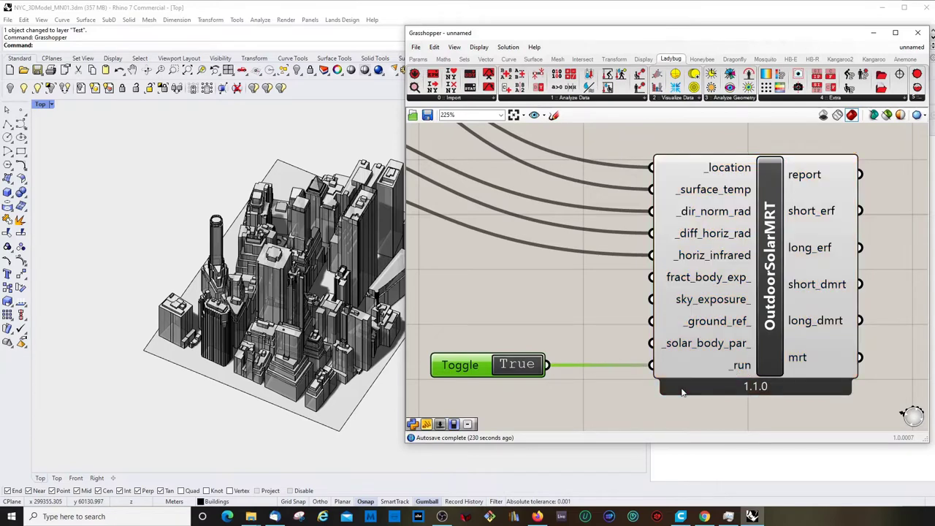
{"action": "scroll", "coordinate": [634, 291], "scroll_direction": "down", "scroll_amount": 3}
- Move the Panel below XData and connect OutdoorSolarMRT's mrt output to UTCI's _mrt_ input
{"action": "mouse_move", "coordinate": [688, 333]}
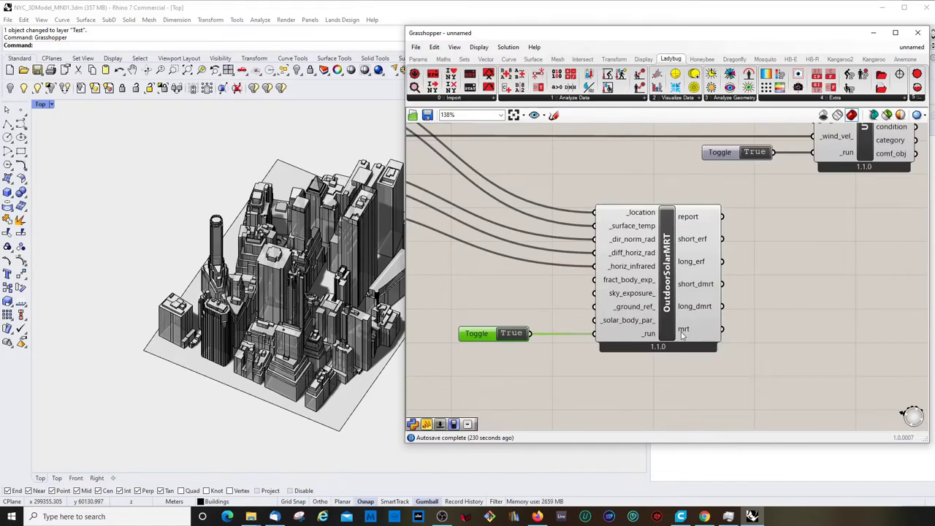
{"action": "scroll", "coordinate": [658, 338], "scroll_direction": "down", "scroll_amount": 4}
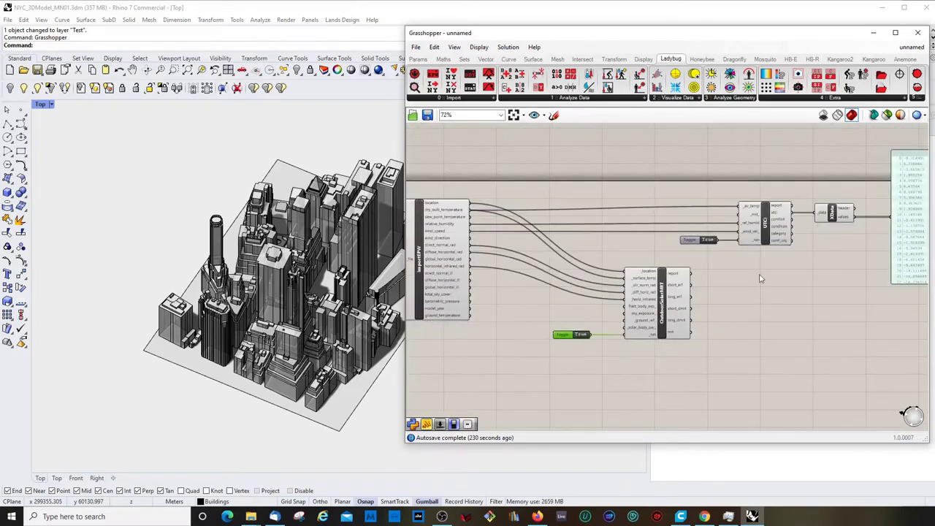
{"action": "scroll", "coordinate": [682, 349], "scroll_direction": "up", "scroll_amount": 2}
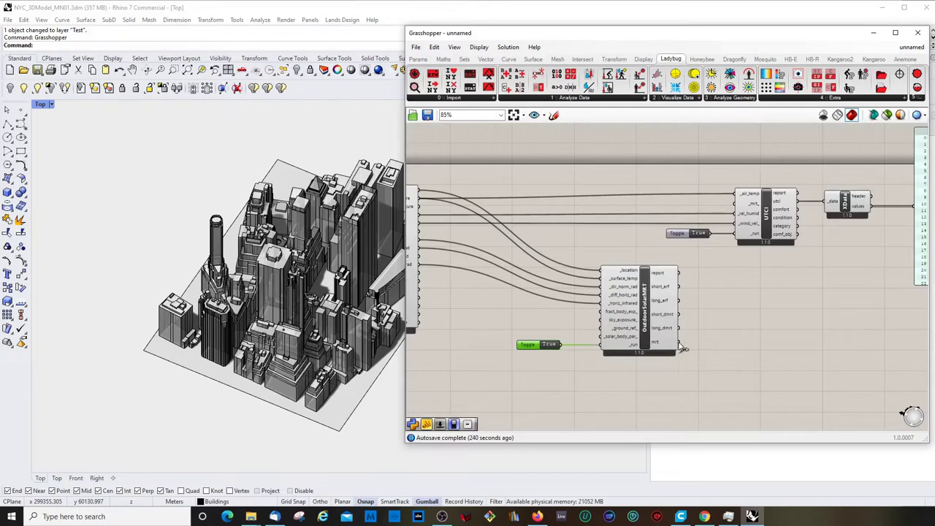
{"action": "left_click_drag", "start_coordinate": [681, 346], "coordinate": [712, 278]}
{"action": "scroll", "coordinate": [714, 279], "scroll_direction": "down", "scroll_amount": 2}
{"action": "scroll", "coordinate": [879, 207], "scroll_direction": "up", "scroll_amount": 2}
{"action": "left_click_drag", "start_coordinate": [879, 209], "coordinate": [789, 309]}
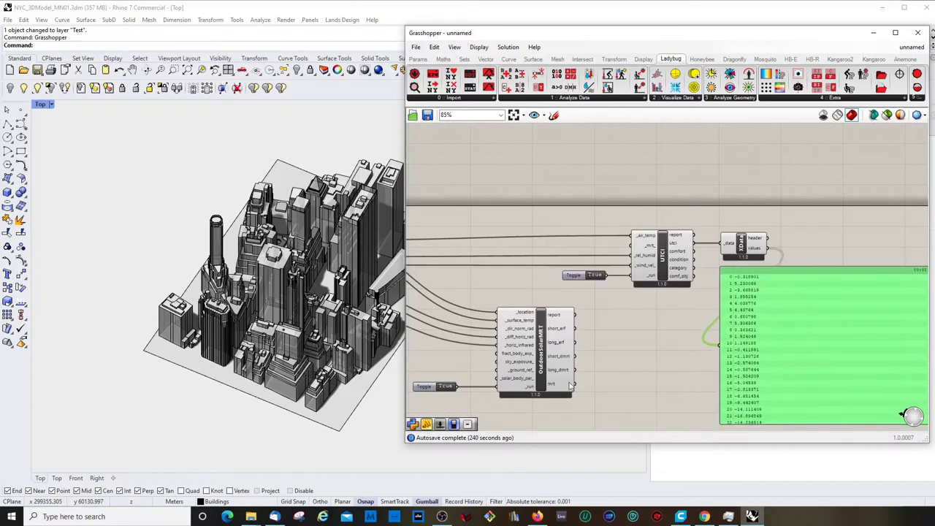
{"action": "left_click_drag", "start_coordinate": [573, 384], "coordinate": [633, 246]}
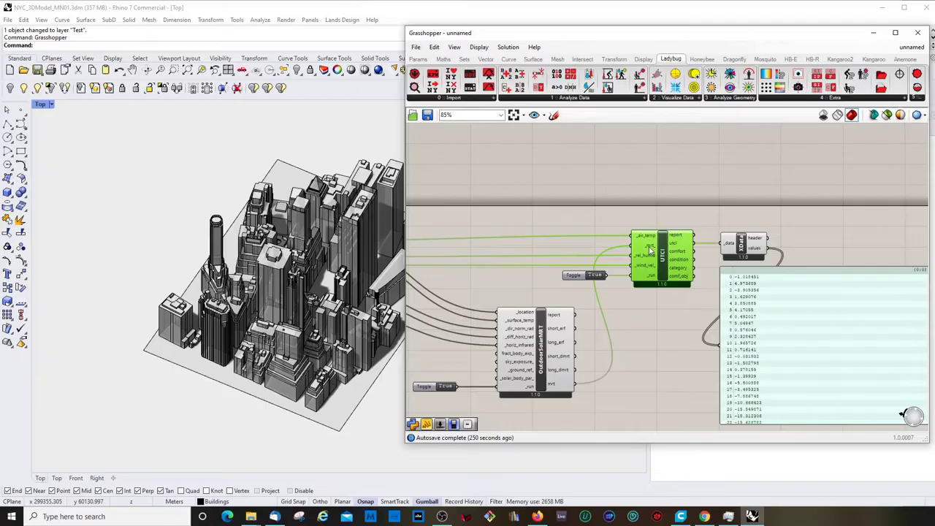
{"action": "mouse_move", "coordinate": [650, 250]}
{"action": "scroll", "coordinate": [646, 326], "scroll_direction": "up", "scroll_amount": 3}
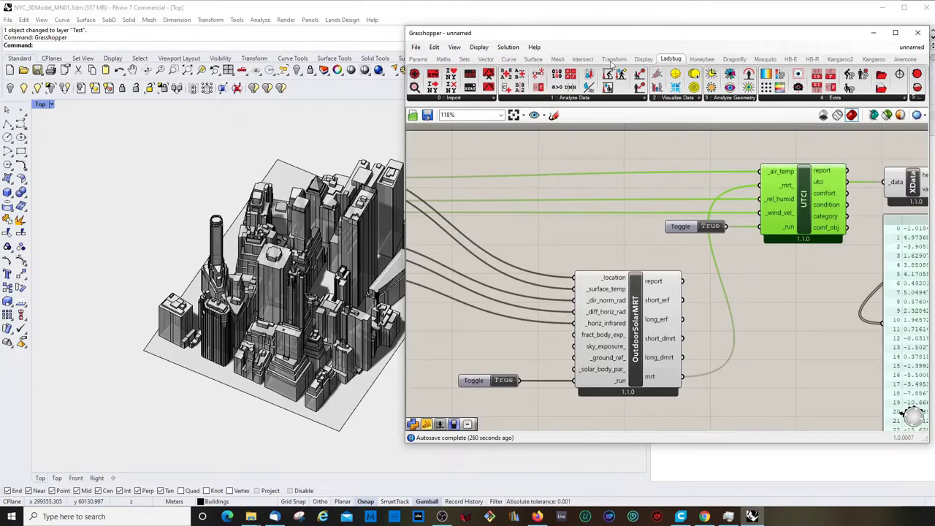
- Add an LB Human to Sky Relation component and place it on the canvas below ImportEPW
{"action": "left_click", "coordinate": [732, 99]}
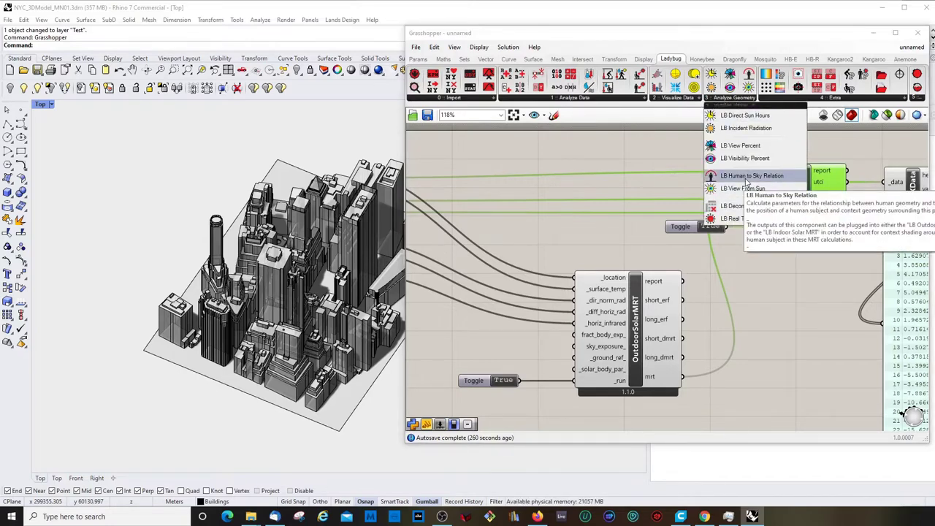
{"action": "left_click", "coordinate": [746, 181]}
{"action": "left_click", "coordinate": [762, 323]}
{"action": "scroll", "coordinate": [697, 354], "scroll_direction": "down", "scroll_amount": 5}
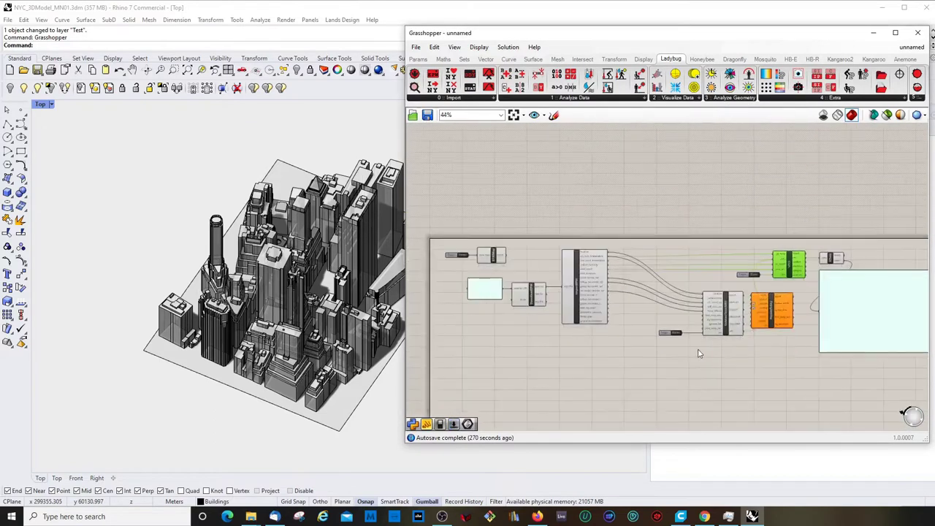
{"action": "scroll", "coordinate": [698, 353], "scroll_direction": "up", "scroll_amount": 5}
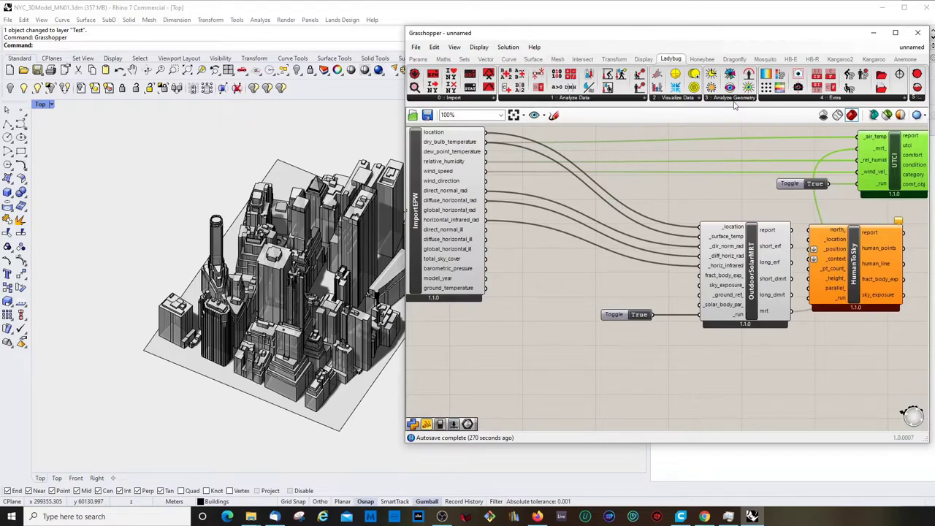
{"action": "scroll", "coordinate": [769, 276], "scroll_direction": "down", "scroll_amount": 3}
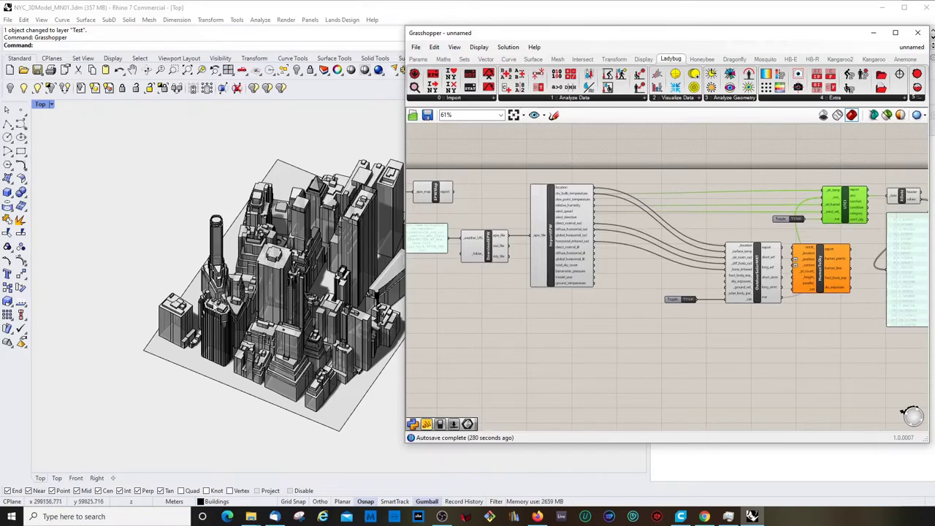
{"action": "right_click_drag", "start_coordinate": [343, 272], "coordinate": [332, 293]}
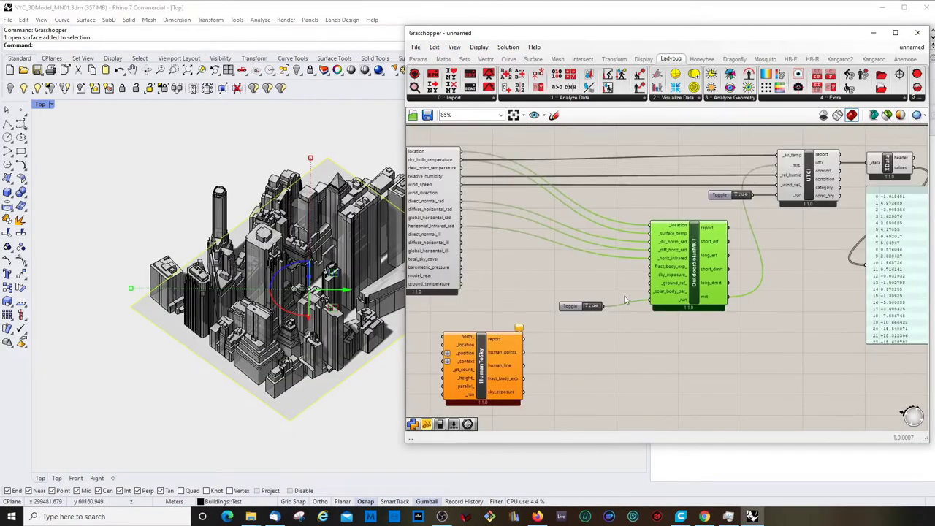
- Space out the definition by moving OutdoorSolarMRT's Toggle closer to it and shifting UTCI, its Toggle, XData and the Panel further from ImportEPW
{"action": "left_click_drag", "start_coordinate": [572, 311], "coordinate": [597, 304]}
{"action": "scroll", "coordinate": [575, 316], "scroll_direction": "down", "scroll_amount": 4}
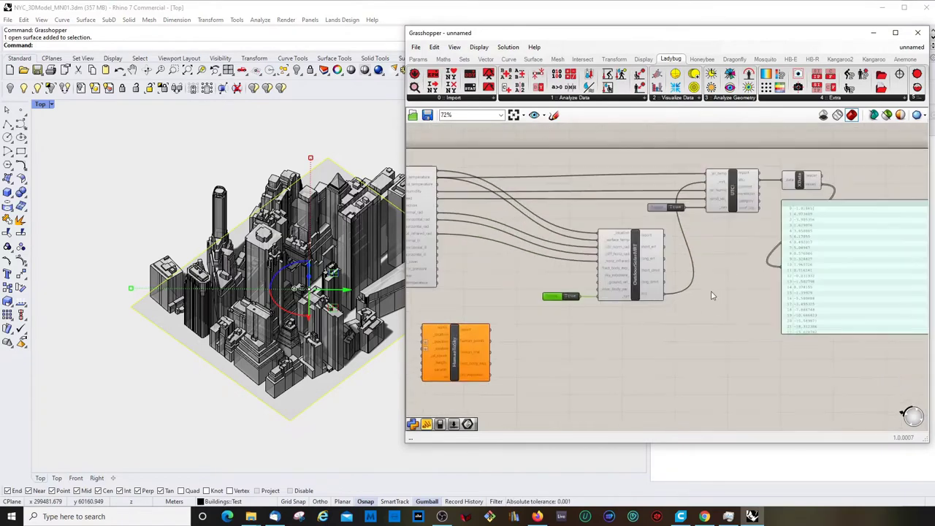
{"action": "left_click_drag", "start_coordinate": [609, 191], "coordinate": [767, 248]}
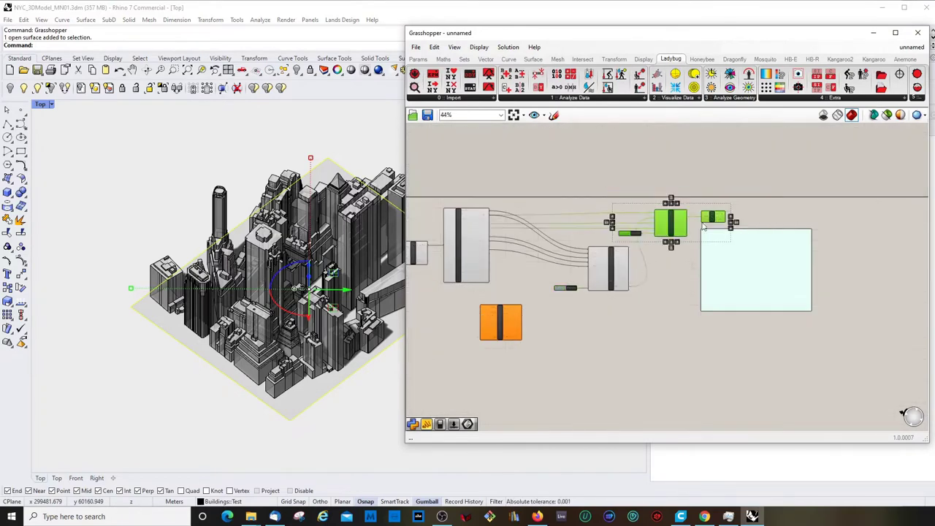
{"action": "left_click", "coordinate": [740, 258], "text": "shift"}
{"action": "left_click_drag", "start_coordinate": [665, 226], "coordinate": [748, 233]}
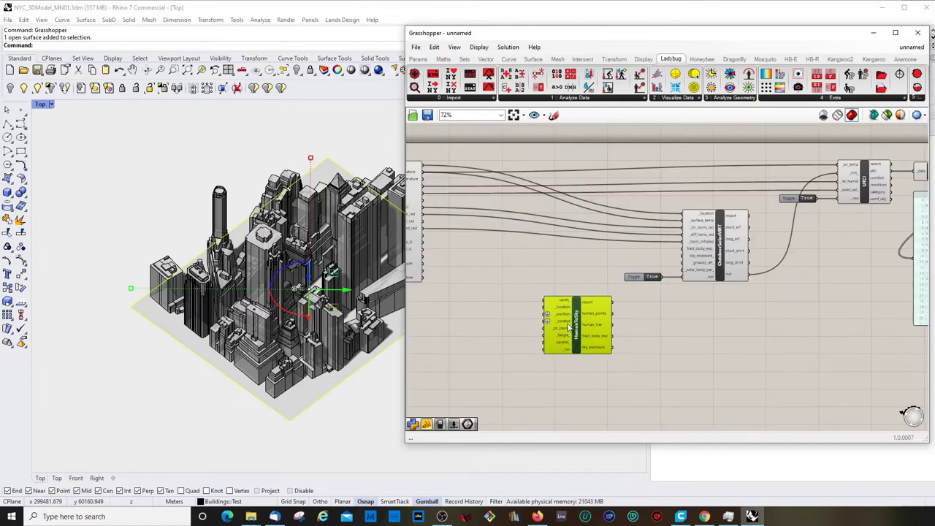
{"action": "left_click", "coordinate": [682, 344]}
- Connect ImportEPW's location output to HumanToSky's _location input and check the _position input
{"action": "scroll", "coordinate": [465, 330], "scroll_direction": "up", "scroll_amount": 2}
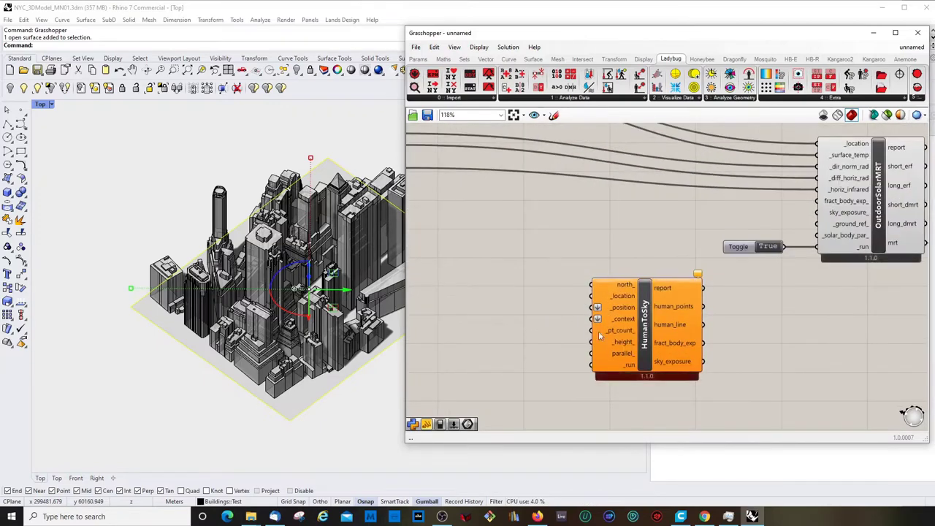
{"action": "scroll", "coordinate": [606, 318], "scroll_direction": "down", "scroll_amount": 2}
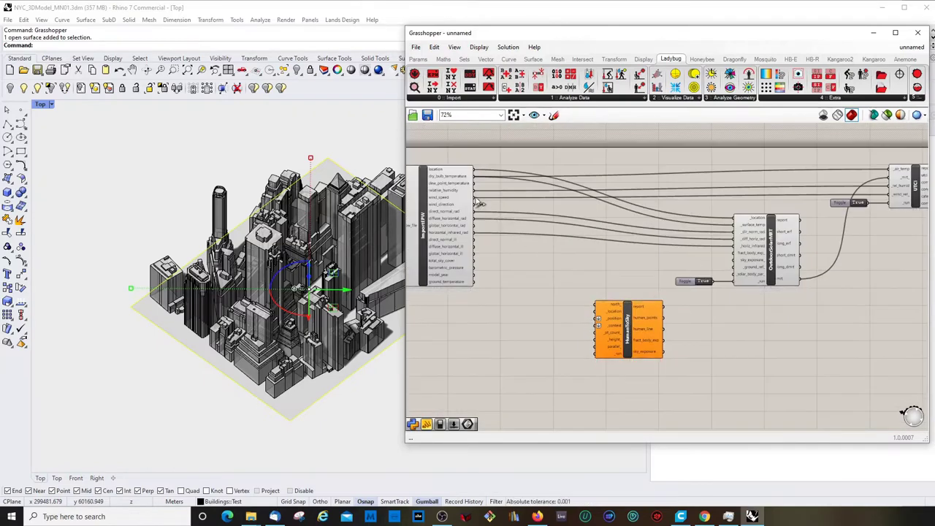
{"action": "left_click_drag", "start_coordinate": [478, 175], "coordinate": [597, 311]}
{"action": "scroll", "coordinate": [675, 292], "scroll_direction": "up", "scroll_amount": 2}
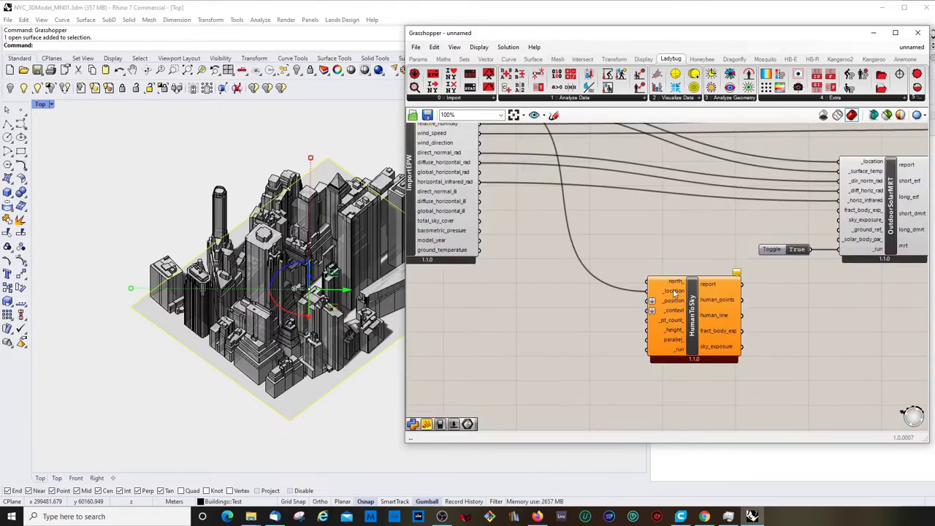
{"action": "mouse_move", "coordinate": [672, 301]}
- Deselect the ground surface in the Rhino model and examine the city blocks and streets from above
{"action": "mouse_move", "coordinate": [257, 336]}
{"action": "right_mouse_down"}
{"action": "mouse_move", "coordinate": [277, 362]}
{"action": "mouse_move", "coordinate": [266, 380]}
{"action": "mouse_move", "coordinate": [241, 336]}
{"action": "mouse_move", "coordinate": [253, 345]}
{"action": "right_mouse_up"}
{"action": "left_click", "coordinate": [184, 209]}
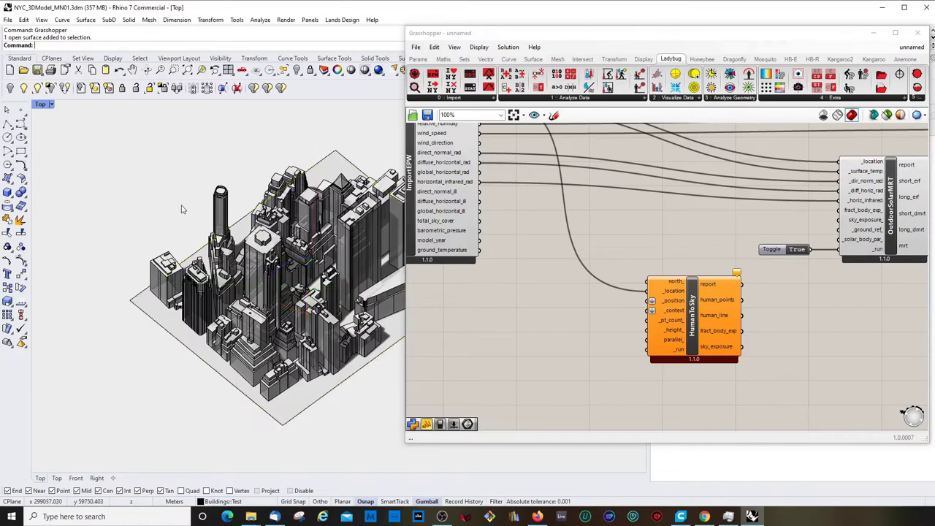
{"action": "scroll", "coordinate": [260, 219], "scroll_direction": "down", "scroll_amount": 5}
{"action": "right_click_drag", "start_coordinate": [255, 204], "coordinate": [236, 229], "text": "ctrl+shift"}
{"action": "scroll", "coordinate": [265, 295], "scroll_direction": "up", "scroll_amount": 10}
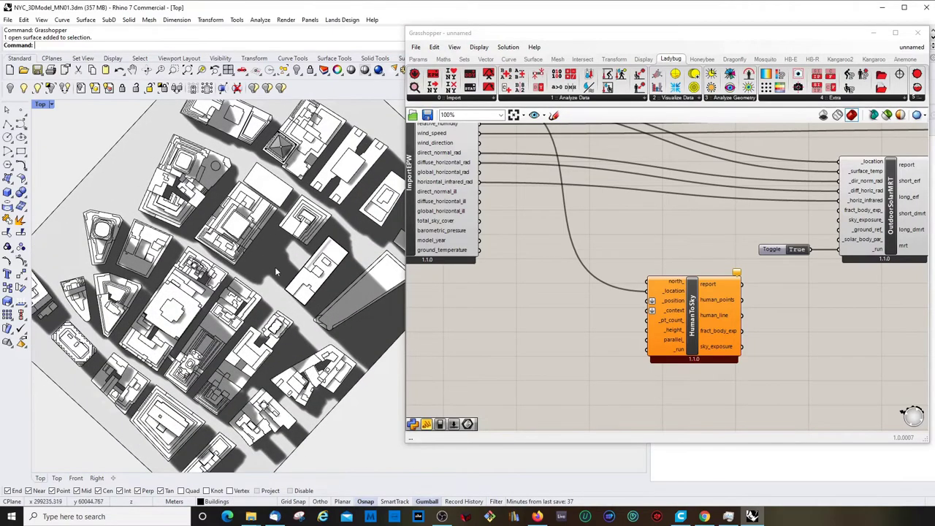
{"action": "scroll", "coordinate": [278, 275], "scroll_direction": "down", "scroll_amount": 2}
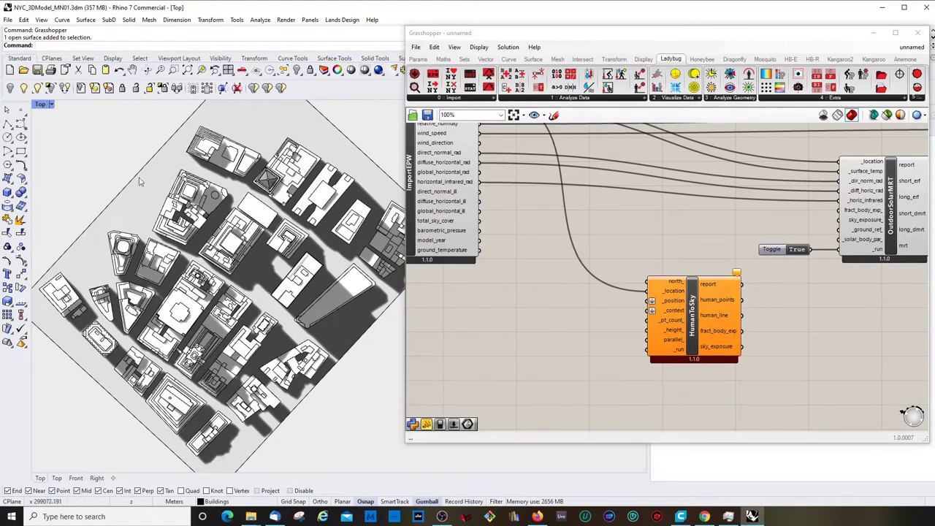
- Add a Ladybug GenPts point grid component and position it below ImportEPW, ahead of HumanToSky
{"action": "left_click", "coordinate": [764, 89]}
{"action": "scroll", "coordinate": [611, 279], "scroll_direction": "up", "scroll_amount": 1}
{"action": "right_click_drag", "start_coordinate": [610, 278], "coordinate": [725, 266]}
{"action": "left_click", "coordinate": [638, 333]}
{"action": "left_click_drag", "start_coordinate": [638, 334], "coordinate": [564, 352]}
{"action": "left_click", "coordinate": [560, 309]}
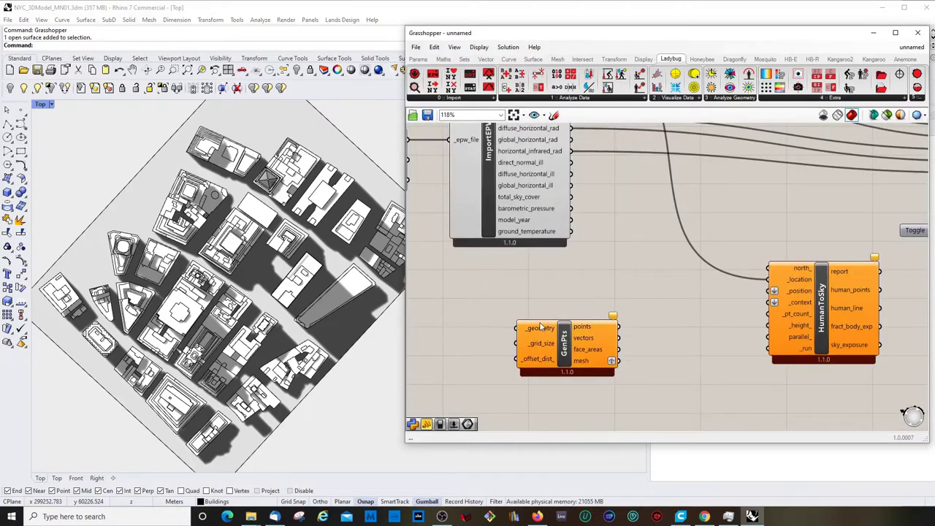
{"action": "left_click", "coordinate": [542, 329]}
{"action": "scroll", "coordinate": [647, 308], "scroll_direction": "down", "scroll_amount": 3}
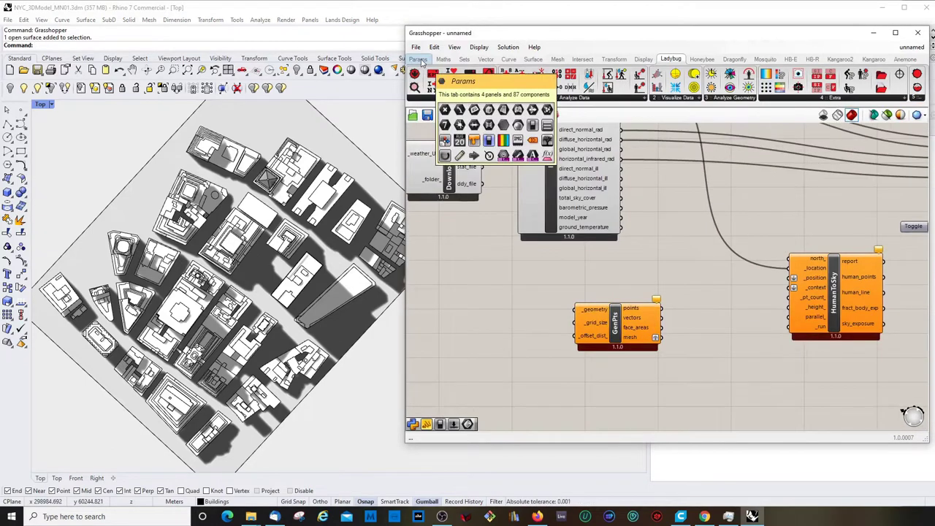
- Add a Surface parameter ahead of GenPts and reference the Manhattan model's ground surface in it
{"action": "left_click", "coordinate": [421, 63]}
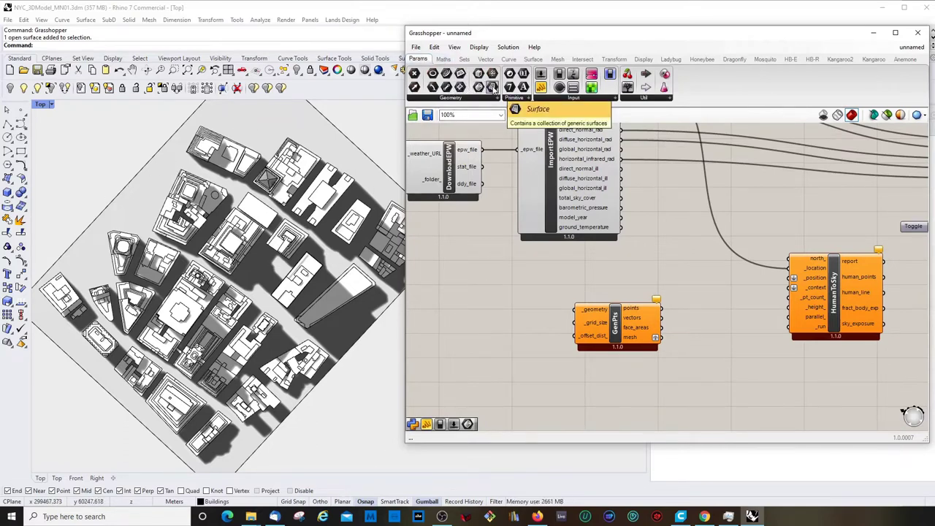
{"action": "left_click_drag", "start_coordinate": [493, 87], "coordinate": [488, 299]}
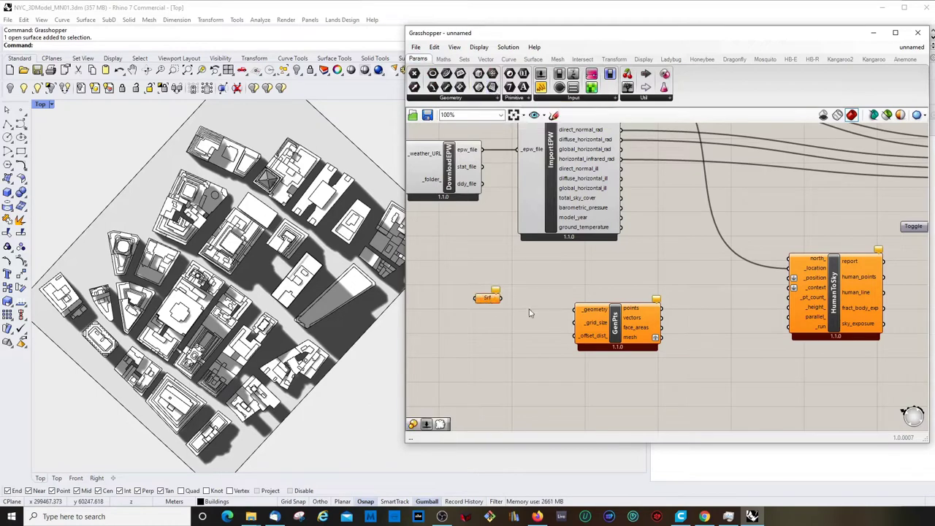
{"action": "right_click", "coordinate": [489, 299]}
{"action": "left_click", "coordinate": [540, 428]}
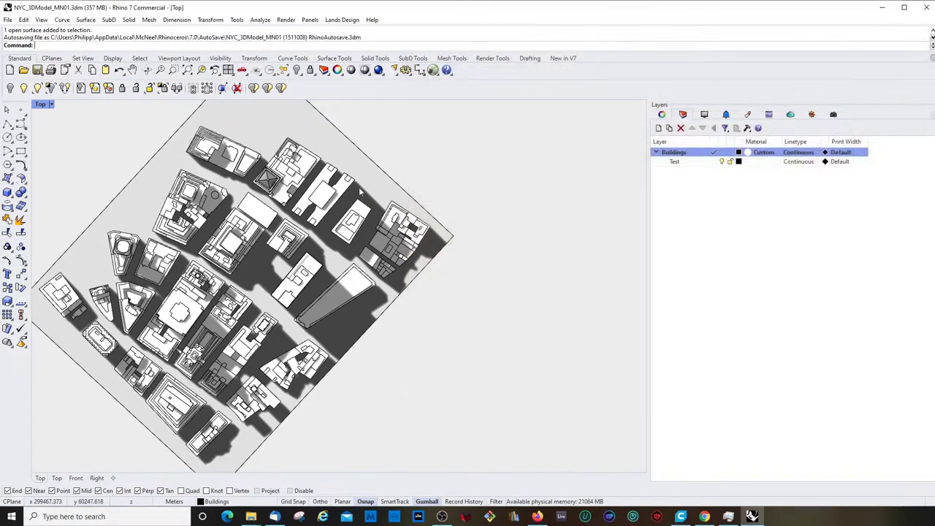
{"action": "left_click", "coordinate": [361, 160]}
{"action": "left_click", "coordinate": [535, 351]}
- Connect the Surface parameter to GenPts' _geometry input and select the parameter to highlight its surface in Rhino
{"action": "scroll", "coordinate": [535, 351], "scroll_direction": "up", "scroll_amount": 2}
{"action": "left_click_drag", "start_coordinate": [486, 282], "coordinate": [588, 298]}
{"action": "scroll", "coordinate": [596, 278], "scroll_direction": "down", "scroll_amount": 3}
{"action": "scroll", "coordinate": [632, 312], "scroll_direction": "up", "scroll_amount": 3}
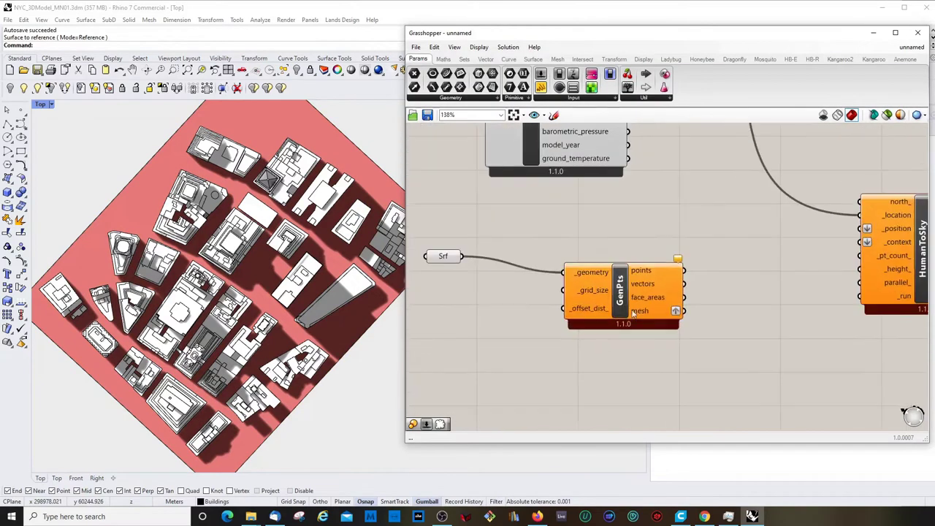
{"action": "scroll", "coordinate": [555, 322], "scroll_direction": "down", "scroll_amount": 1}
{"action": "left_click", "coordinate": [515, 273]}
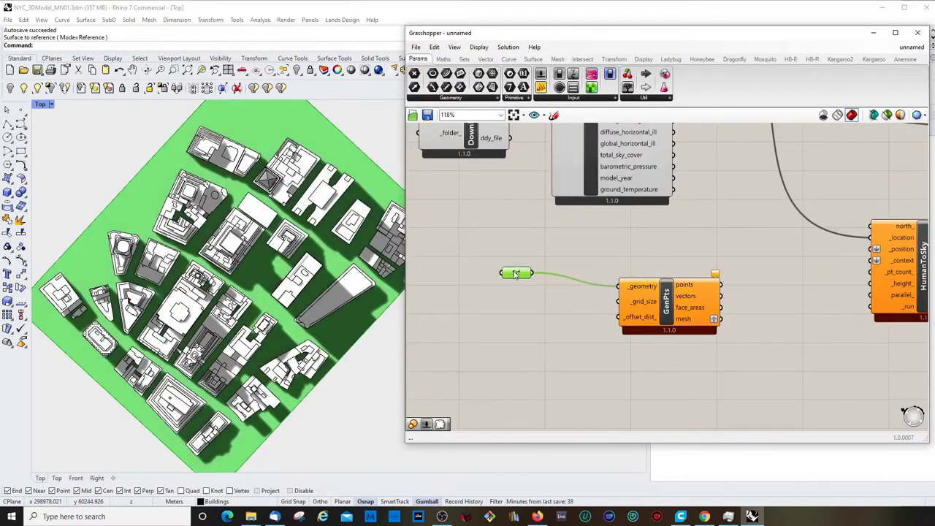
- Check the length of the ground surface's edge in the Rhino model with a temporary polyline, then discard the polyline
{"action": "scroll", "coordinate": [51, 153], "scroll_direction": "down", "scroll_amount": 3}
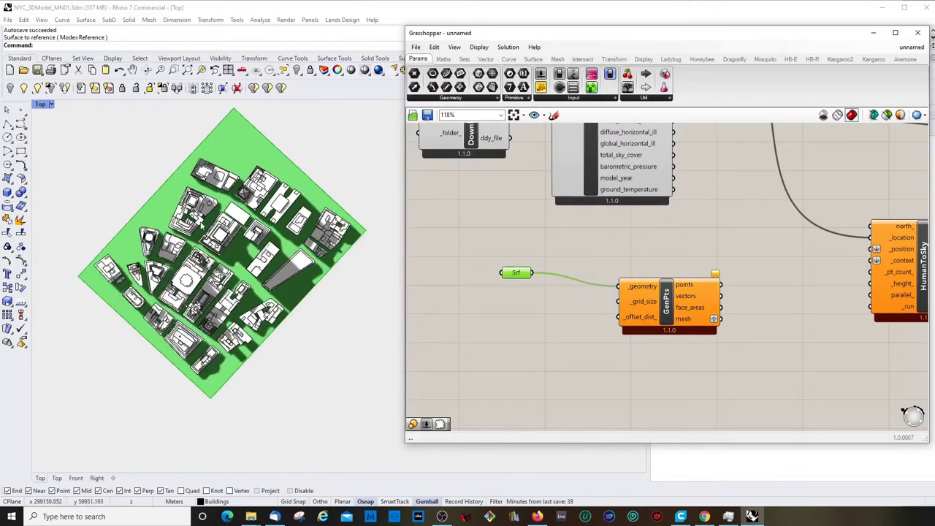
{"action": "left_click", "coordinate": [7, 126]}
{"action": "left_click", "coordinate": [102, 265]}
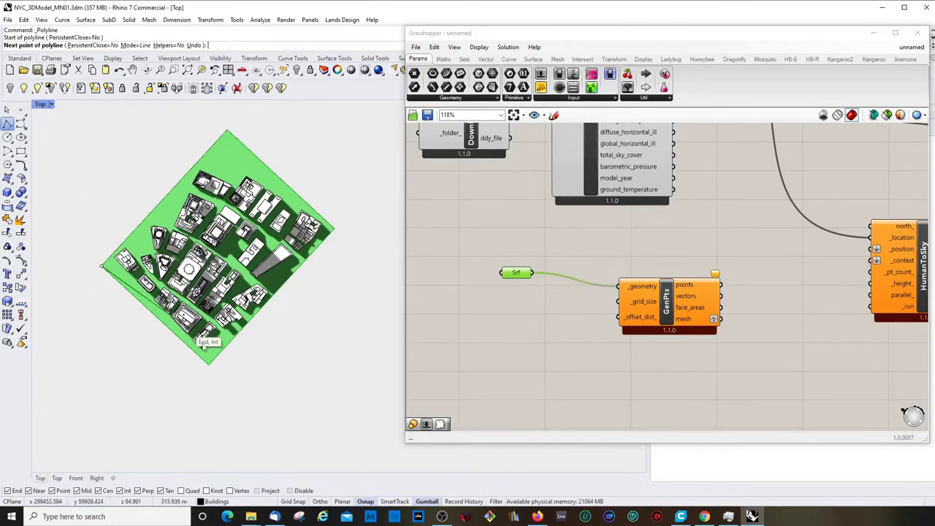
{"action": "key", "text": "Escape"}
{"action": "left_click", "coordinate": [525, 334]}
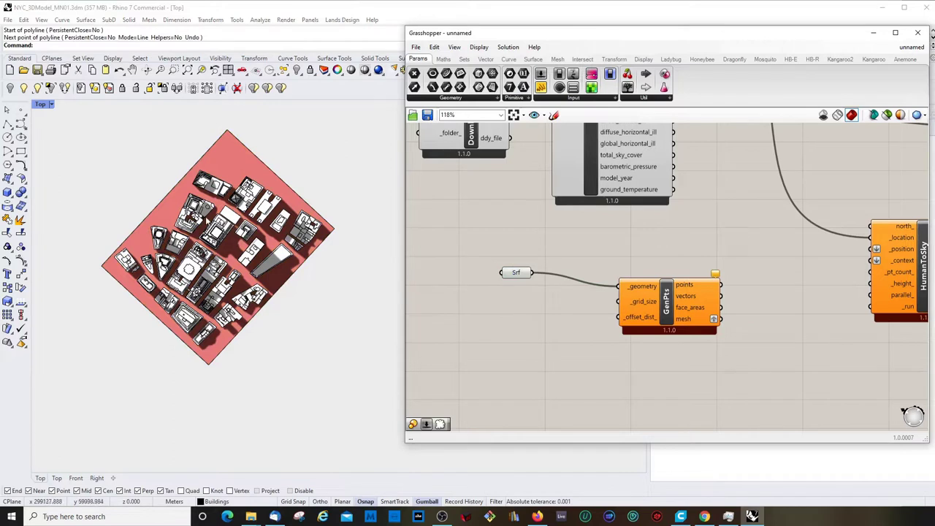
- Move the Surface parameter slightly up, add a number slider set to 50 and connect it to GenPts' _grid_size input
{"action": "left_click_drag", "start_coordinate": [515, 283], "coordinate": [513, 267]}
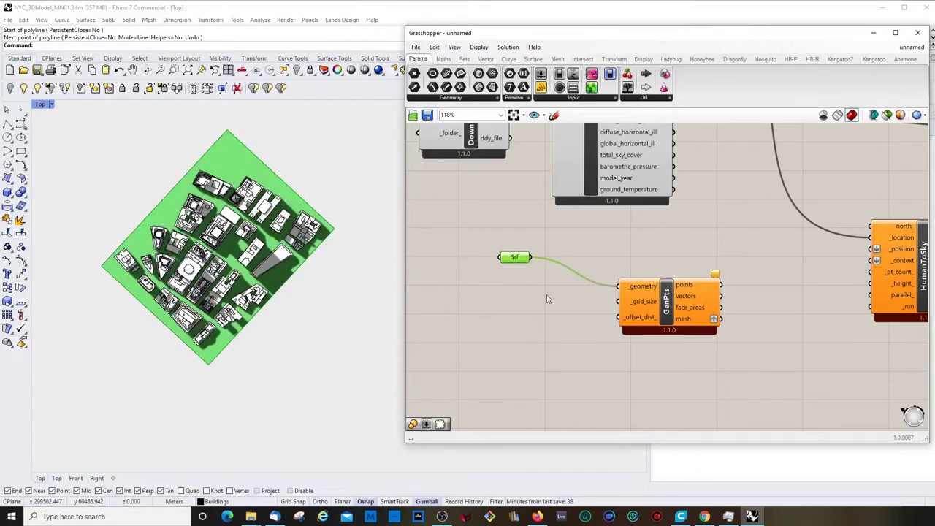
{"action": "left_click", "coordinate": [548, 298]}
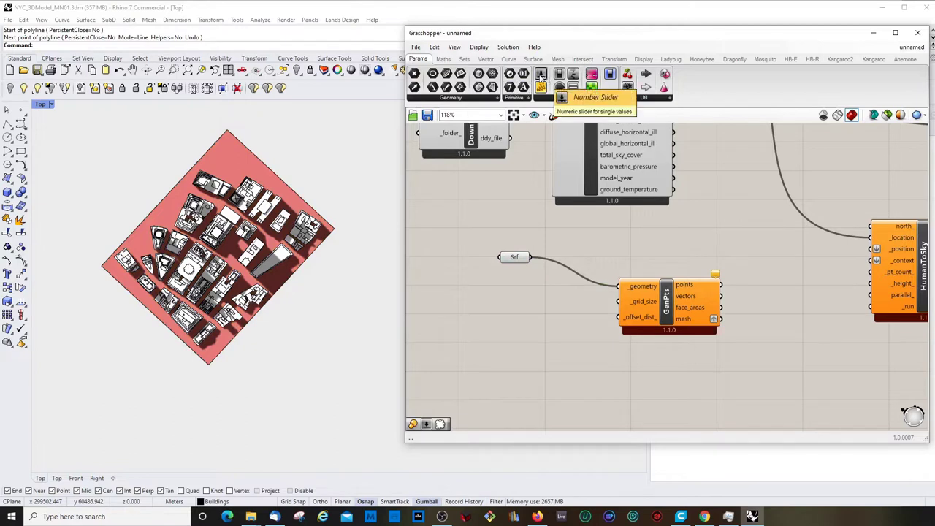
{"action": "double_click", "coordinate": [510, 329]}
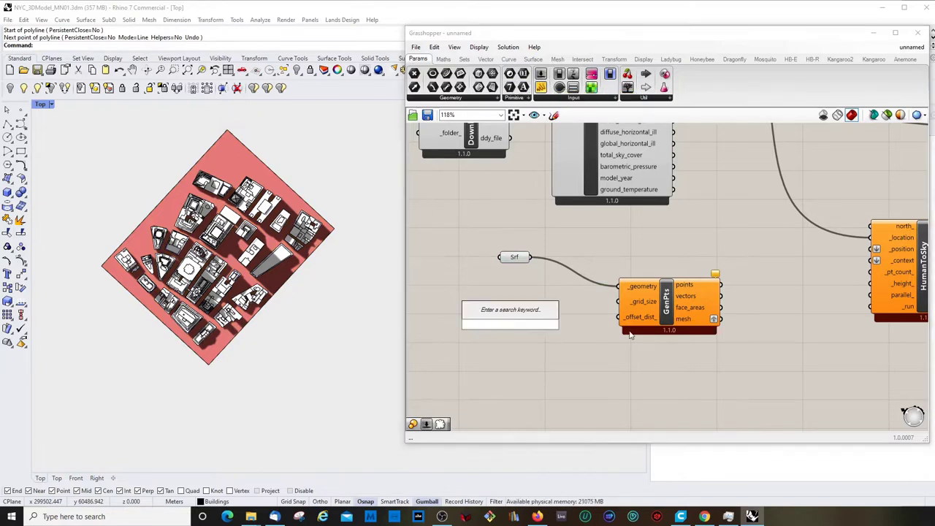
{"action": "type", "text": "100"}
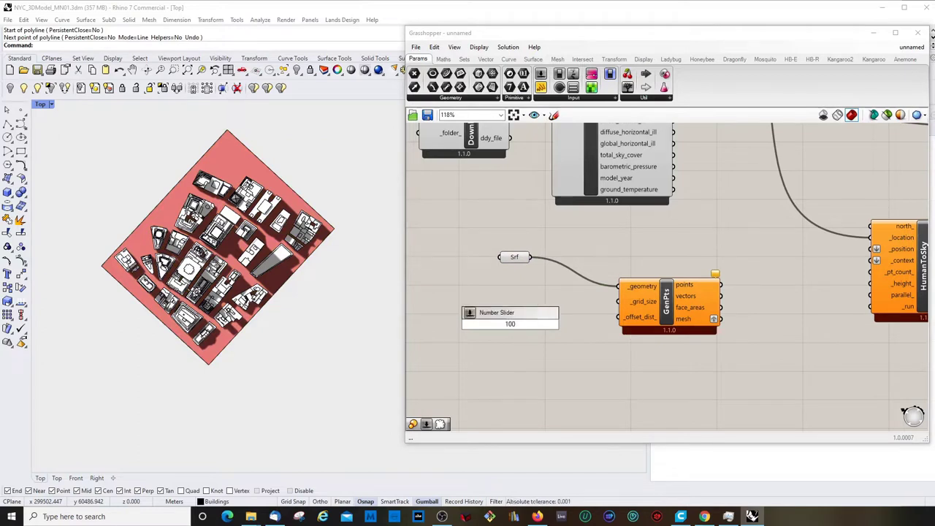
{"action": "left_click", "coordinate": [516, 323]}
{"action": "key", "text": "BackSpace"}
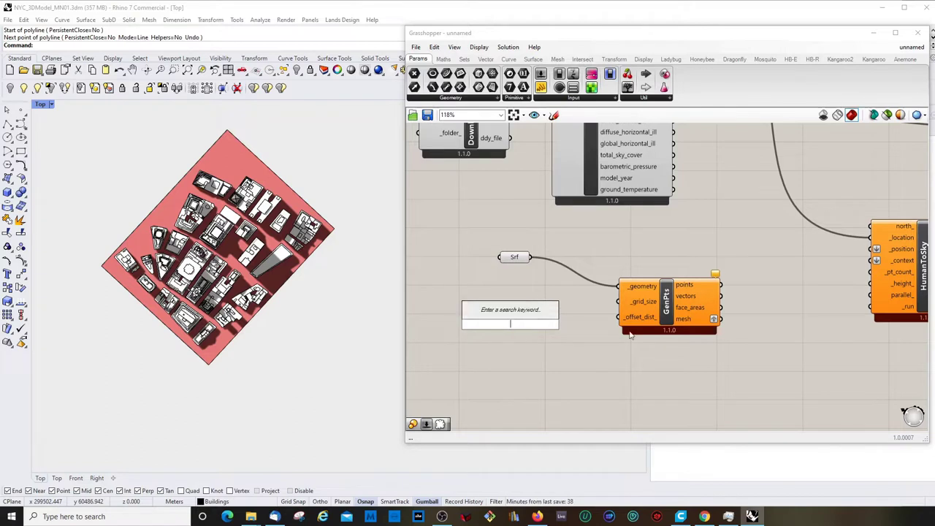
{"action": "type", "text": "50"}
{"action": "key", "text": "Return"}
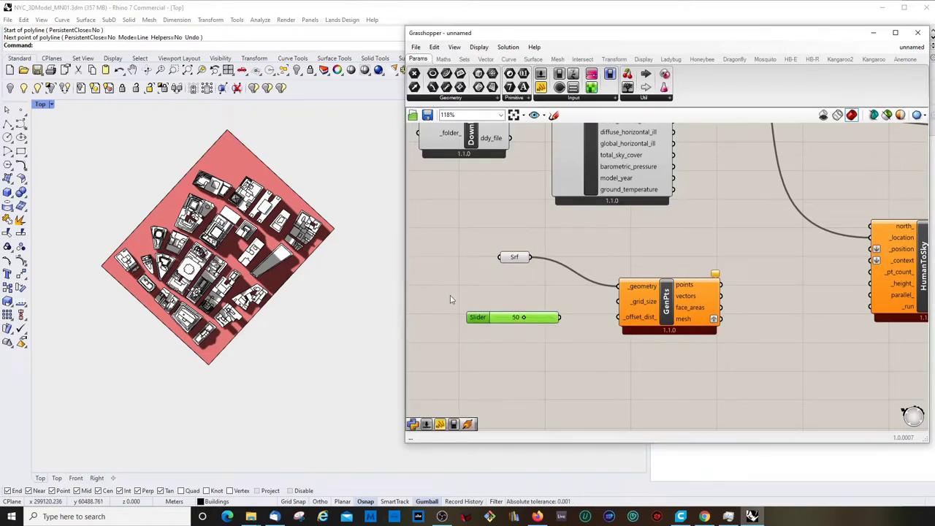
{"action": "left_click_drag", "start_coordinate": [560, 317], "coordinate": [618, 301]}
- View the Manhattan model in 3D and turn off the preview of the Surface parameter
{"action": "right_click_drag", "start_coordinate": [240, 336], "coordinate": [241, 226]}
{"action": "scroll", "coordinate": [229, 307], "scroll_direction": "up", "scroll_amount": 6}
{"action": "left_click", "coordinate": [518, 256]}
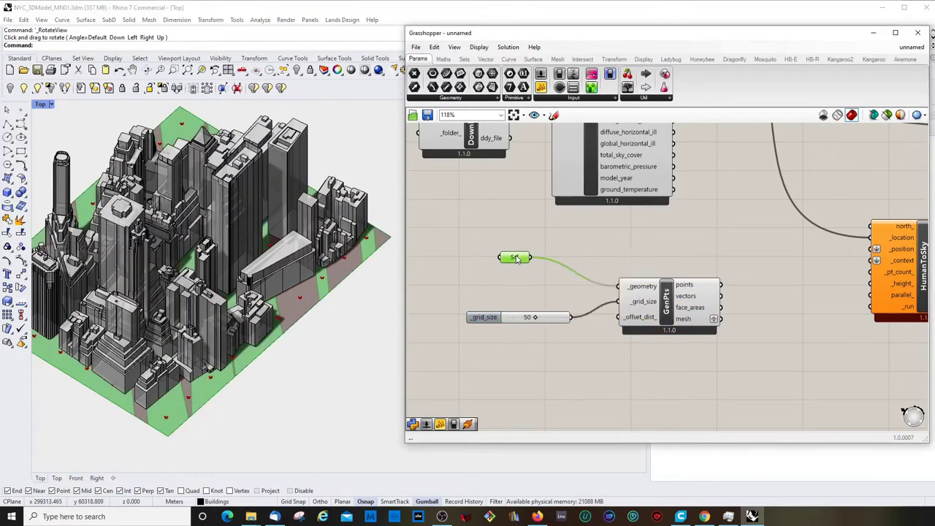
{"action": "right_click", "coordinate": [516, 257]}
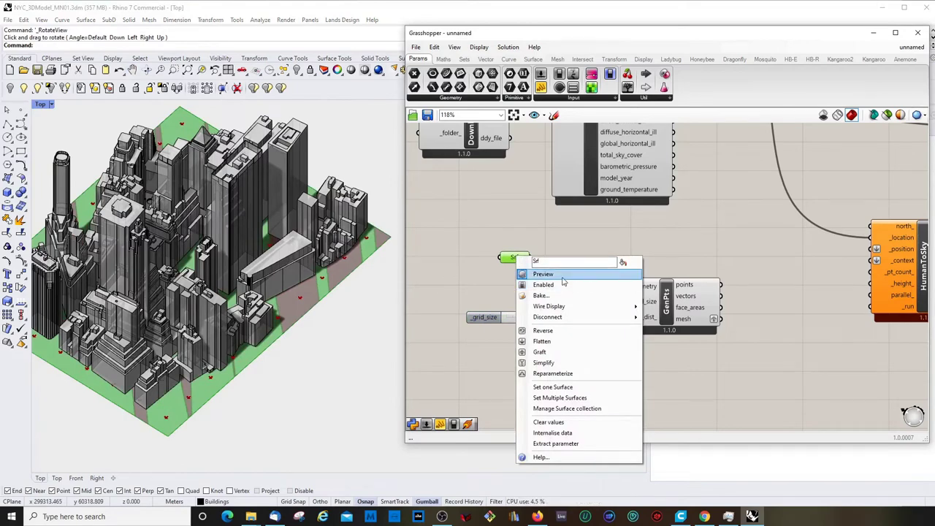
{"action": "left_click", "coordinate": [546, 273]}
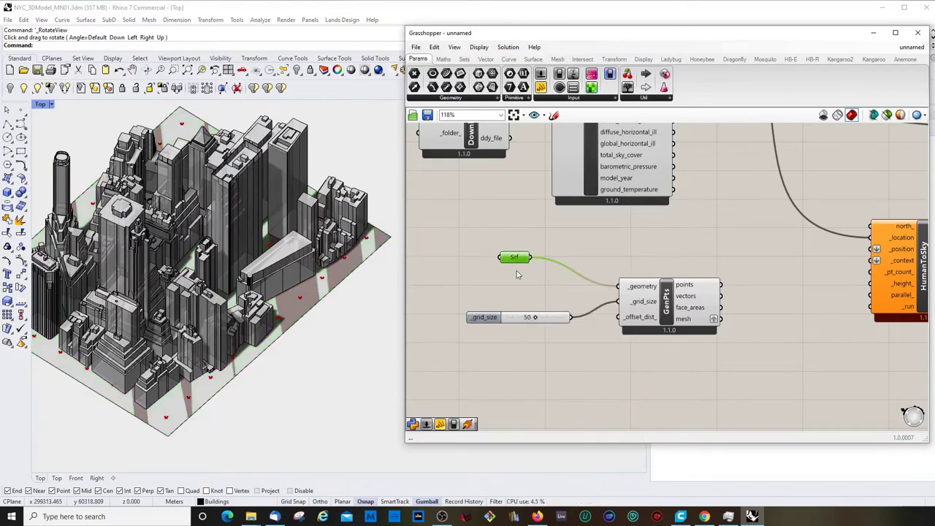
{"action": "left_click", "coordinate": [506, 316]}
{"action": "scroll", "coordinate": [588, 292], "scroll_direction": "down", "scroll_amount": 3}
- Turn GenPts' preview off and back on to identify its test points on the ground among the buildings
{"action": "left_click", "coordinate": [635, 300]}
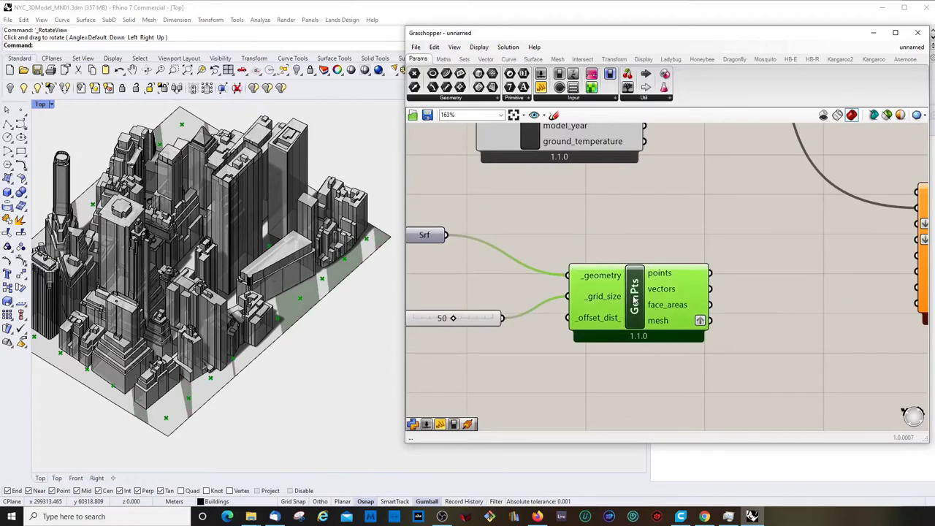
{"action": "right_click", "coordinate": [632, 294]}
{"action": "left_click", "coordinate": [681, 376]}
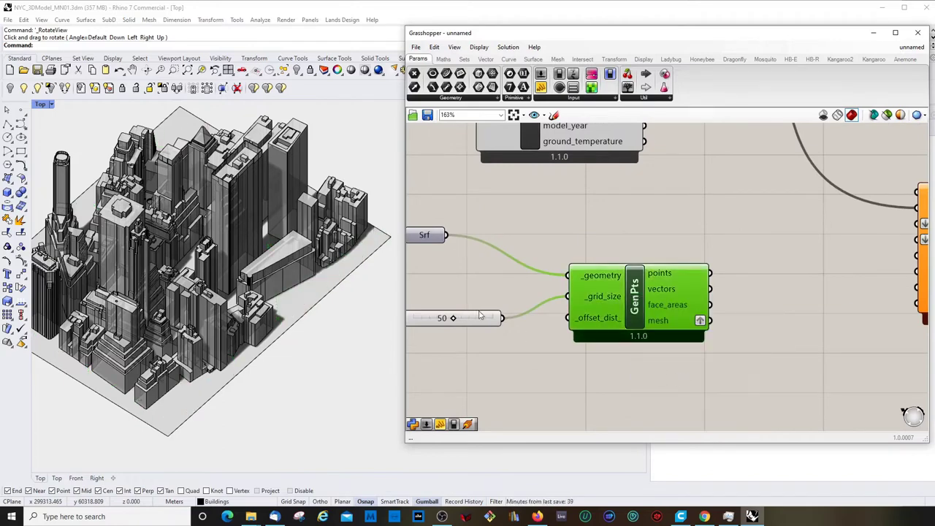
{"action": "right_click_drag", "start_coordinate": [486, 301], "coordinate": [490, 295]}
{"action": "right_click", "coordinate": [646, 282]}
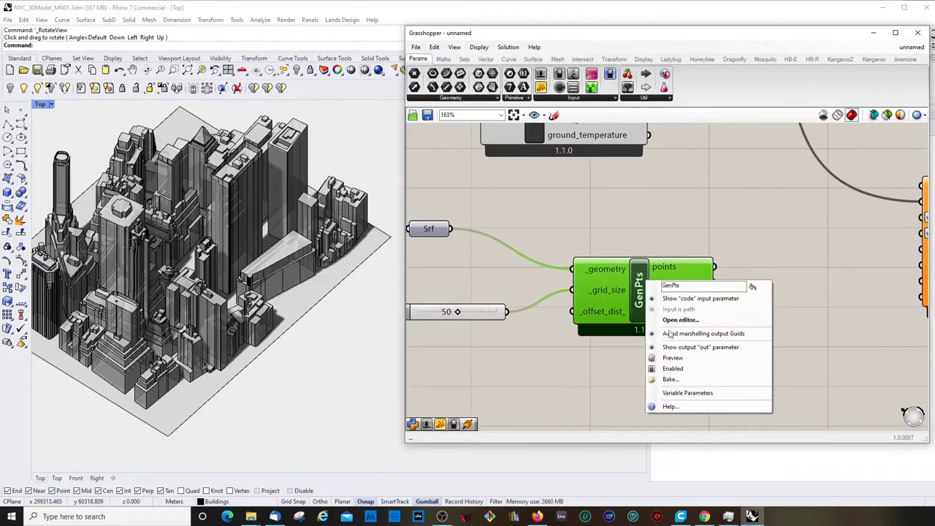
{"action": "left_click", "coordinate": [672, 357]}
{"action": "scroll", "coordinate": [617, 288], "scroll_direction": "down", "scroll_amount": 3}
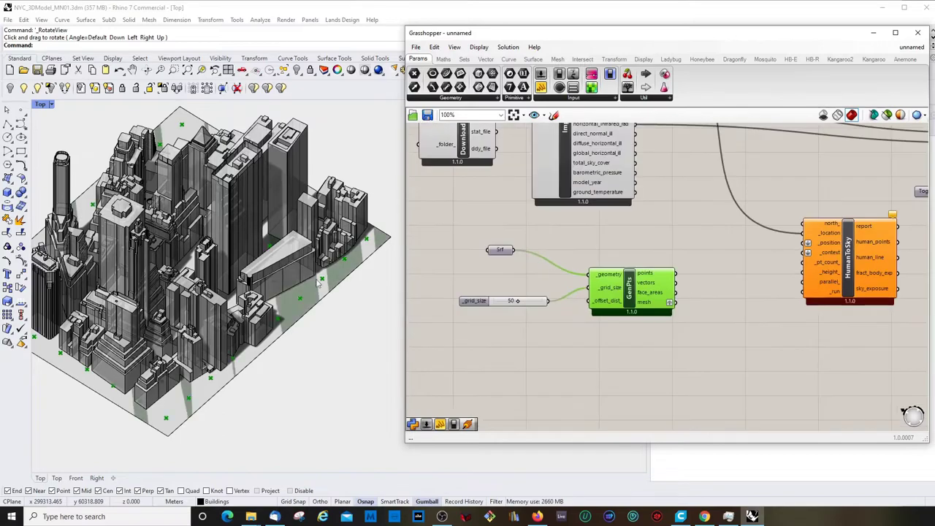
{"action": "scroll", "coordinate": [232, 284], "scroll_direction": "down", "scroll_amount": 4}
{"action": "right_click_drag", "start_coordinate": [241, 292], "coordinate": [234, 266], "text": "ctrl+shift"}
{"action": "scroll", "coordinate": [254, 272], "scroll_direction": "up", "scroll_amount": 3}
- Deselect GenPts, check its mesh output and move the grid size slider closer to its _grid_size input
{"action": "left_click", "coordinate": [597, 385]}
{"action": "scroll", "coordinate": [642, 302], "scroll_direction": "down", "scroll_amount": 3}
{"action": "scroll", "coordinate": [684, 305], "scroll_direction": "up", "scroll_amount": 5}
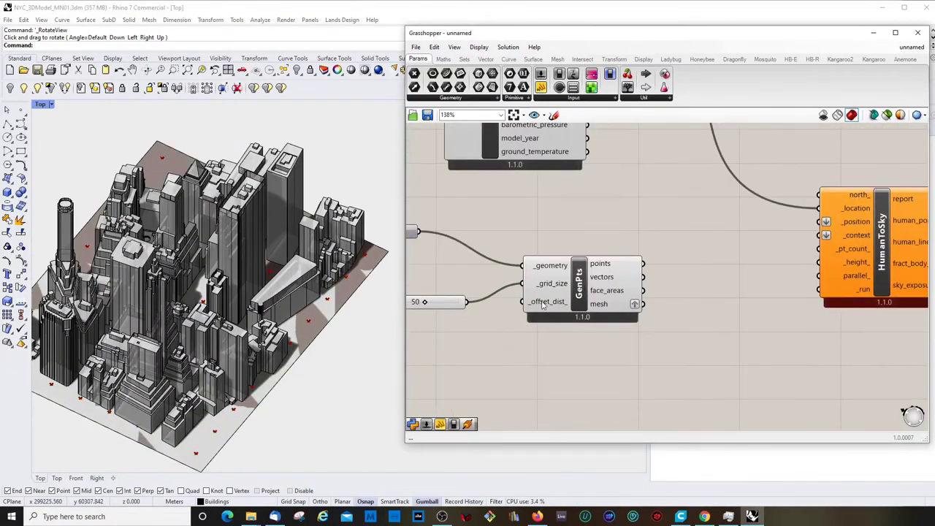
{"action": "mouse_move", "coordinate": [602, 305]}
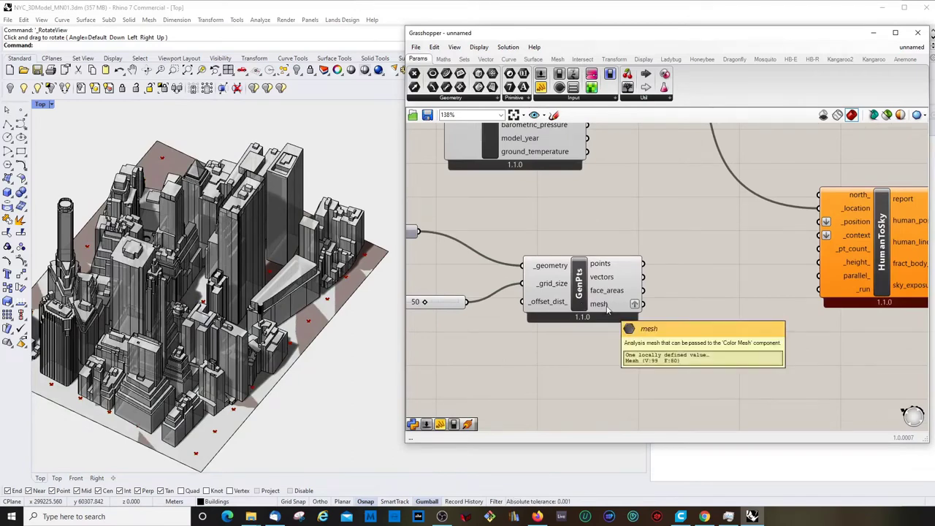
{"action": "right_click_drag", "start_coordinate": [603, 305], "coordinate": [639, 308]}
{"action": "left_click_drag", "start_coordinate": [471, 312], "coordinate": [495, 292]}
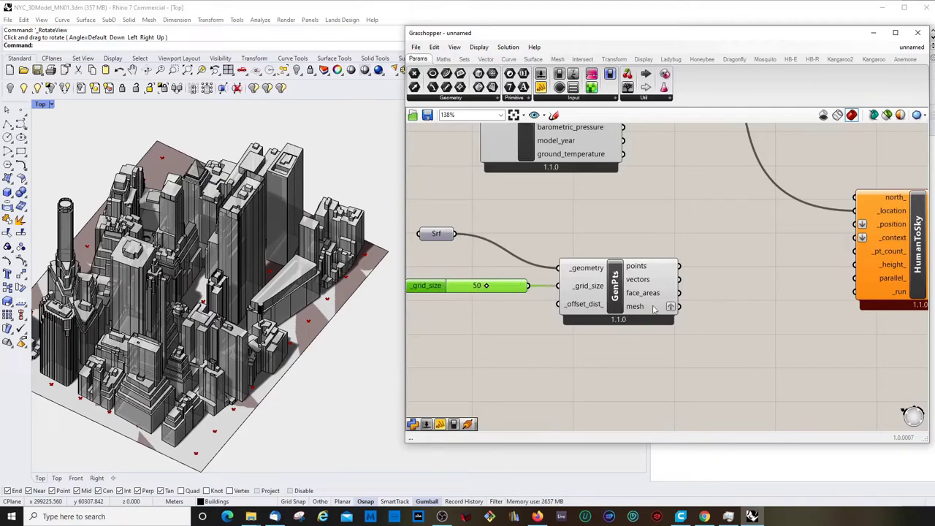
- Check the descriptions of GenPts' points output and HumanToSky's _position input, and connect the two
{"action": "mouse_move", "coordinate": [653, 270]}
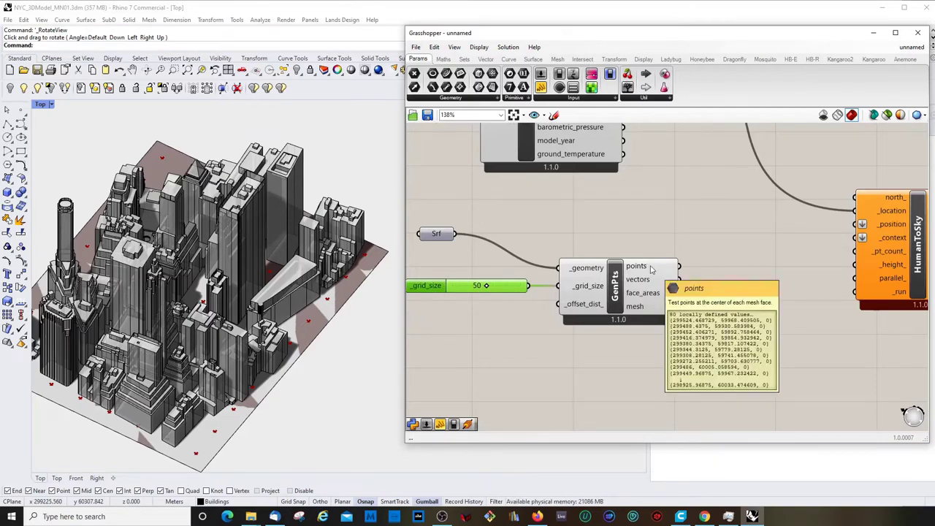
{"action": "scroll", "coordinate": [653, 269], "scroll_direction": "down", "scroll_amount": 4}
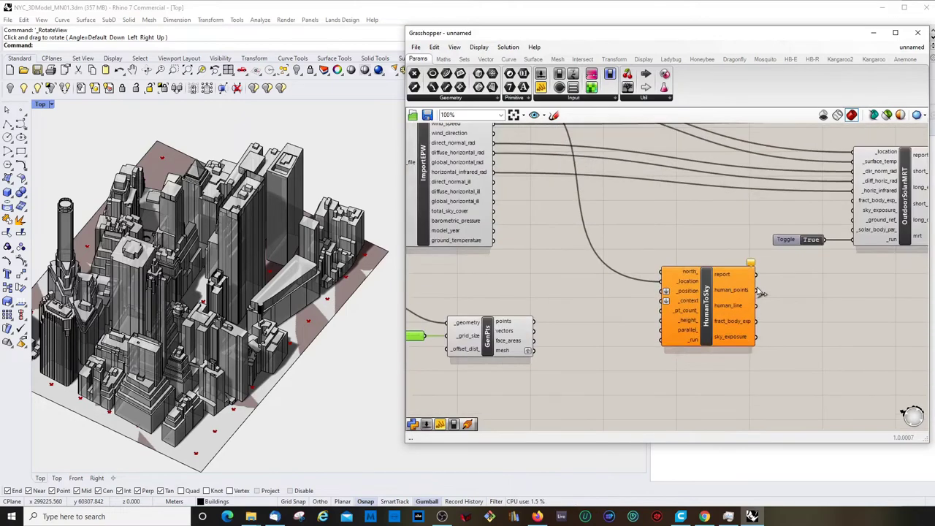
{"action": "scroll", "coordinate": [671, 334], "scroll_direction": "up", "scroll_amount": 1}
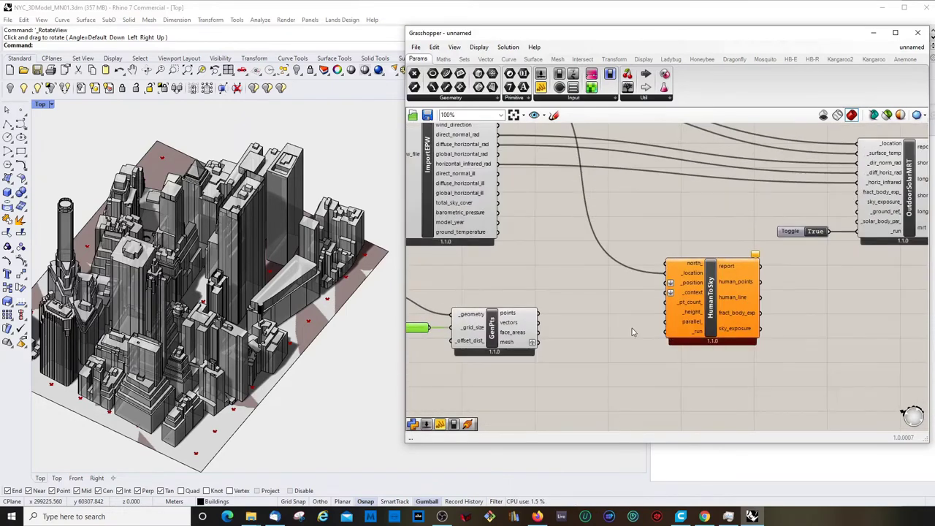
{"action": "mouse_move", "coordinate": [509, 316]}
{"action": "mouse_move", "coordinate": [695, 287]}
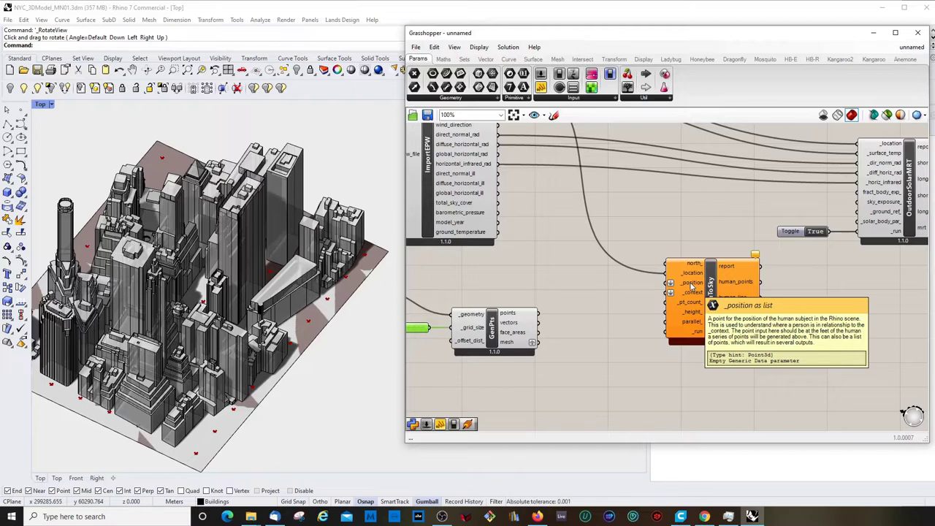
{"action": "left_click", "coordinate": [556, 298]}
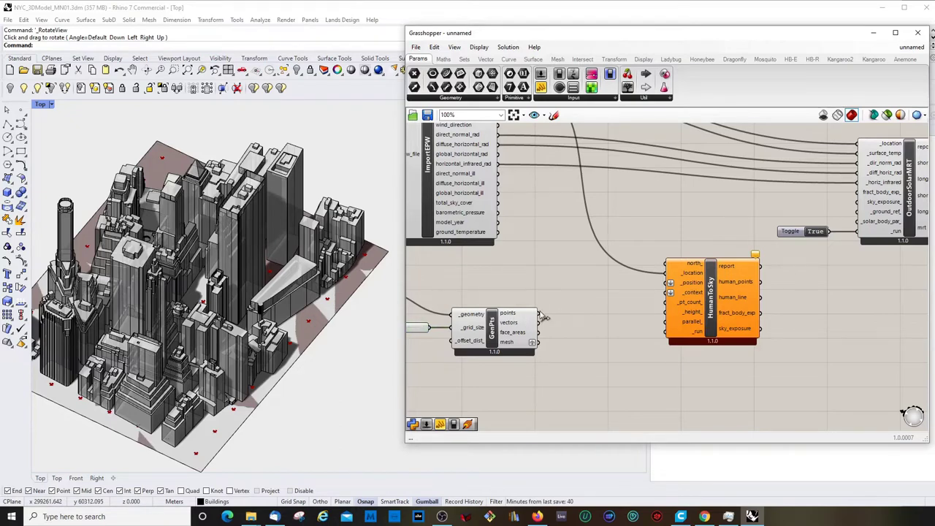
{"action": "left_click_drag", "start_coordinate": [544, 315], "coordinate": [668, 283]}
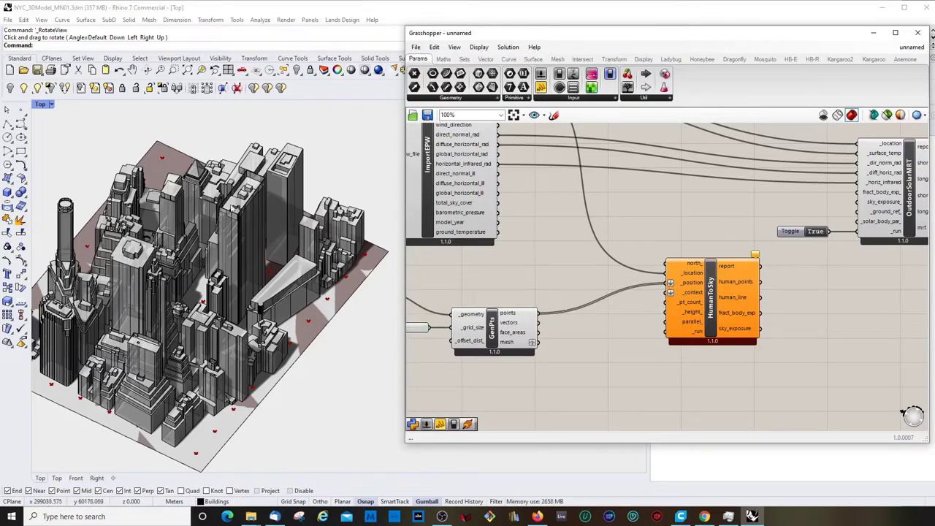
{"action": "left_click", "coordinate": [703, 284]}
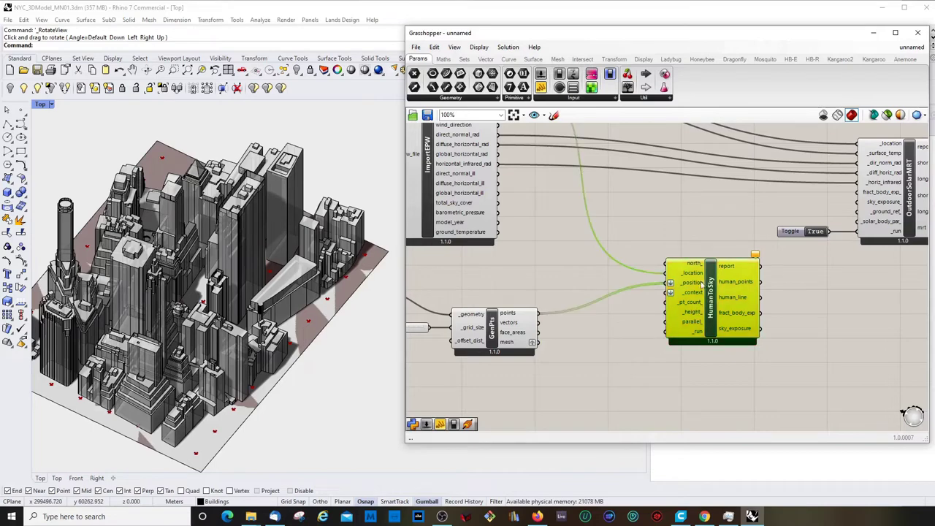
- Move the Surface parameter, grid size slider and GenPts together farther down the canvas
{"action": "scroll", "coordinate": [562, 328], "scroll_direction": "down", "scroll_amount": 3}
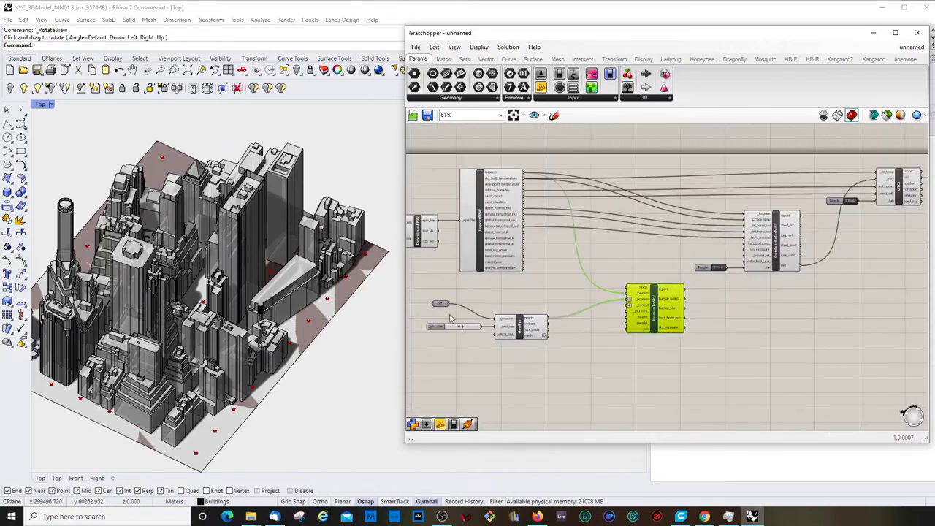
{"action": "left_click_drag", "start_coordinate": [418, 296], "coordinate": [584, 380]}
{"action": "left_click_drag", "start_coordinate": [528, 333], "coordinate": [526, 384]}
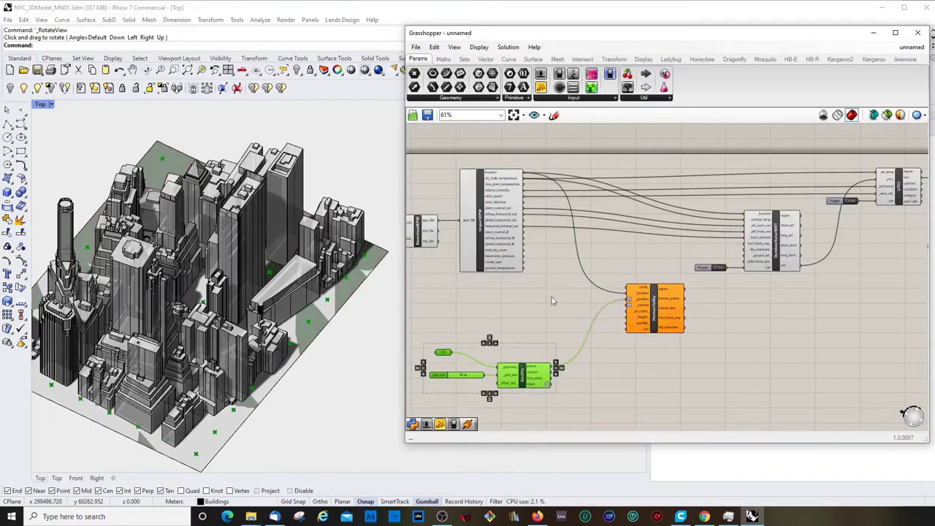
- Add a Brep geometry parameter to the canvas below HumanToSky
{"action": "double_click", "coordinate": [552, 292]}
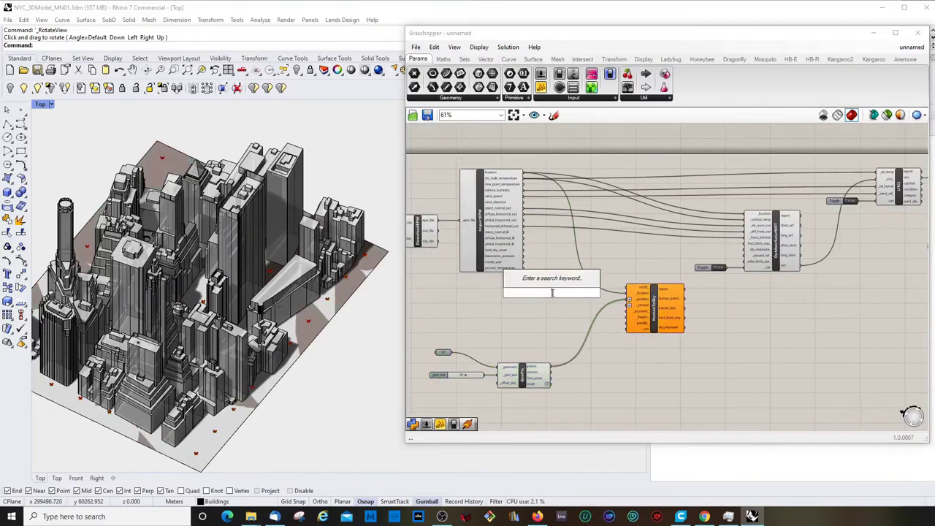
{"action": "left_click", "coordinate": [478, 86]}
{"action": "left_click", "coordinate": [600, 382]}
- Move the Surface parameter, grid size slider and GenPts together up beneath ImportEPW, with the points output level with HumanToSky's _position input
{"action": "left_click_drag", "start_coordinate": [428, 334], "coordinate": [564, 412]}
{"action": "left_click_drag", "start_coordinate": [524, 374], "coordinate": [503, 307]}
{"action": "left_click", "coordinate": [544, 336]}
{"action": "right_click_drag", "start_coordinate": [545, 336], "coordinate": [605, 335]}
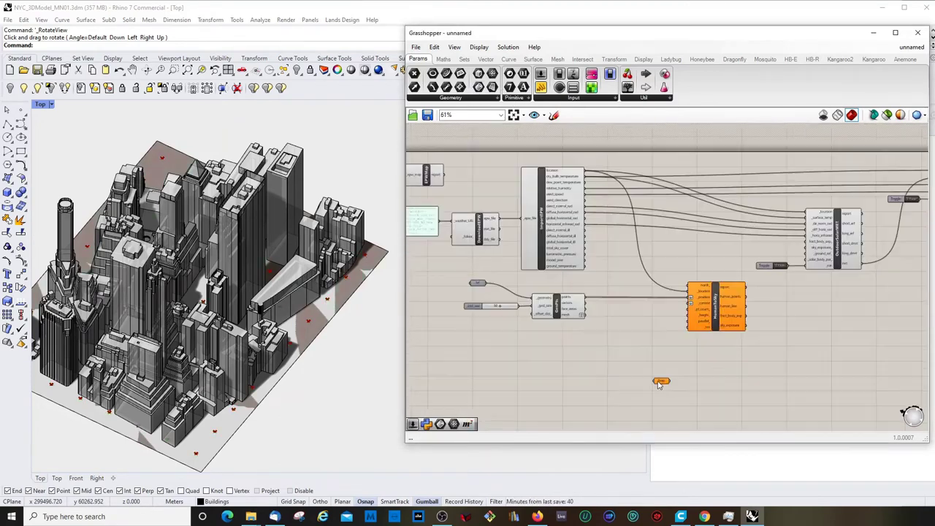
- Place the Brep parameter beneath GenPts and reference all objects on the Buildings layer in it as multiple Breps
{"action": "left_click_drag", "start_coordinate": [661, 385], "coordinate": [573, 343]}
{"action": "scroll", "coordinate": [573, 343], "scroll_direction": "up", "scroll_amount": 2}
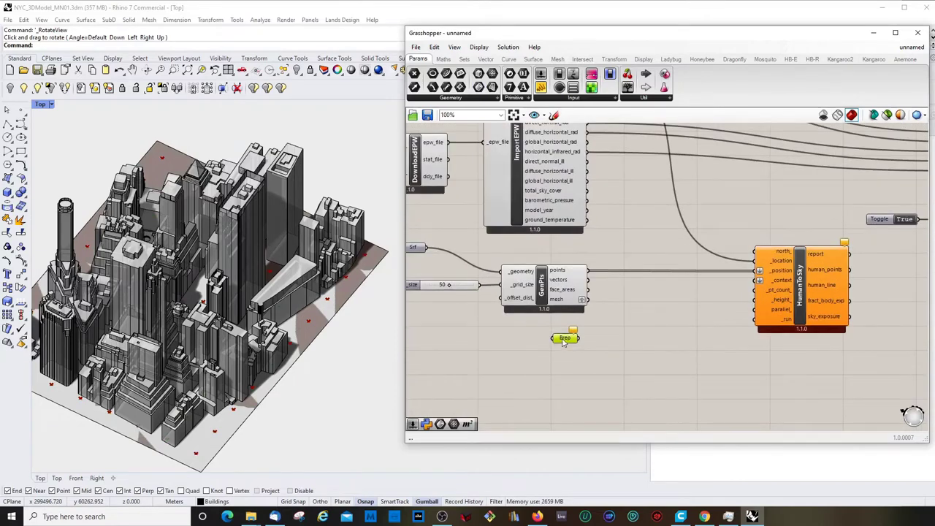
{"action": "right_click", "coordinate": [563, 340]}
{"action": "left_click", "coordinate": [609, 442]}
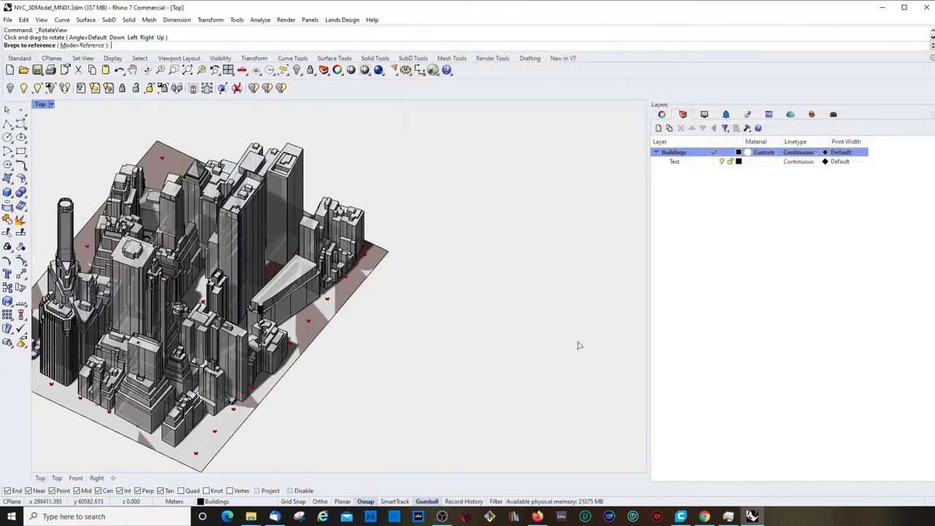
{"action": "left_click", "coordinate": [674, 161]}
{"action": "left_click", "coordinate": [673, 152]}
{"action": "right_click", "coordinate": [678, 154]}
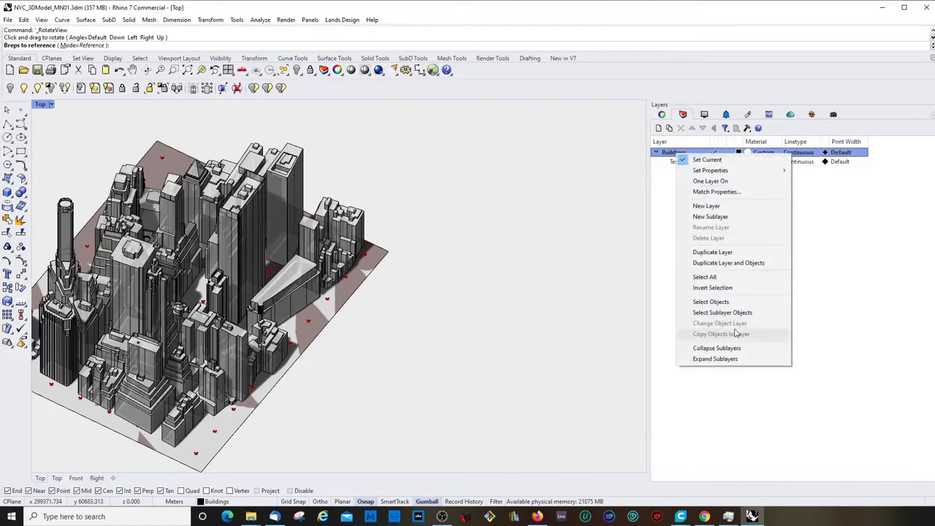
{"action": "left_click", "coordinate": [774, 301]}
{"action": "mouse_move", "coordinate": [425, 302]}
{"action": "right_mouse_down"}
{"action": "mouse_move", "coordinate": [442, 299]}
{"action": "mouse_move", "coordinate": [431, 298]}
{"action": "right_mouse_up"}
{"action": "scroll", "coordinate": [443, 299], "scroll_direction": "down", "scroll_amount": 4}
{"action": "scroll", "coordinate": [282, 298], "scroll_direction": "down", "scroll_amount": 1}
{"action": "scroll", "coordinate": [281, 298], "scroll_direction": "up", "scroll_amount": 7}
{"action": "scroll", "coordinate": [281, 298], "scroll_direction": "down", "scroll_amount": 4}
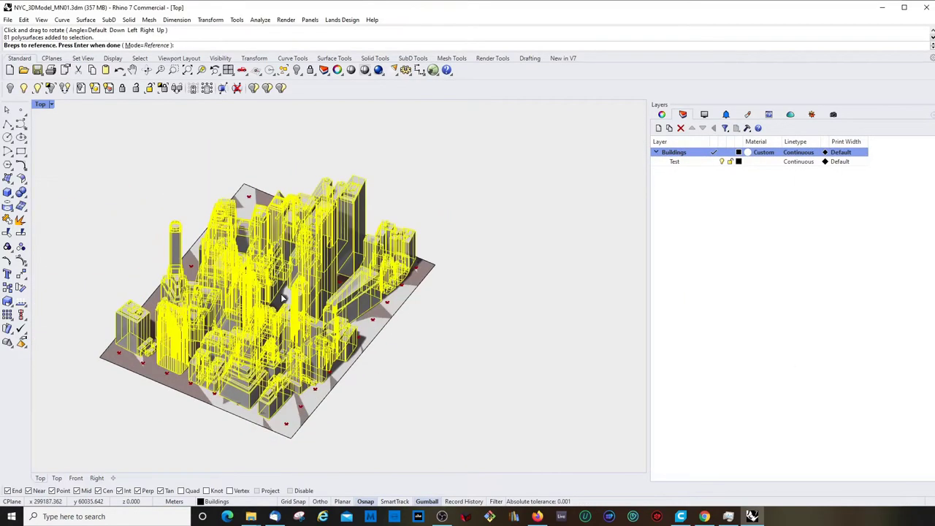
{"action": "key", "text": "Return"}
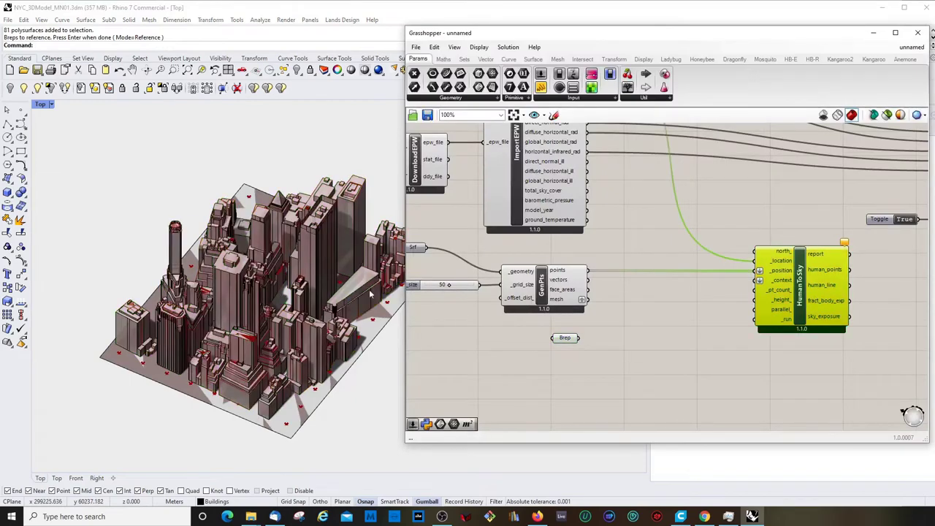
- Connect the Brep parameter holding the buildings to HumanToSky's _context input
{"action": "scroll", "coordinate": [332, 276], "scroll_direction": "up", "scroll_amount": 5}
{"action": "scroll", "coordinate": [299, 276], "scroll_direction": "down", "scroll_amount": 3}
{"action": "scroll", "coordinate": [568, 339], "scroll_direction": "up", "scroll_amount": 2}
{"action": "left_click", "coordinate": [569, 339]}
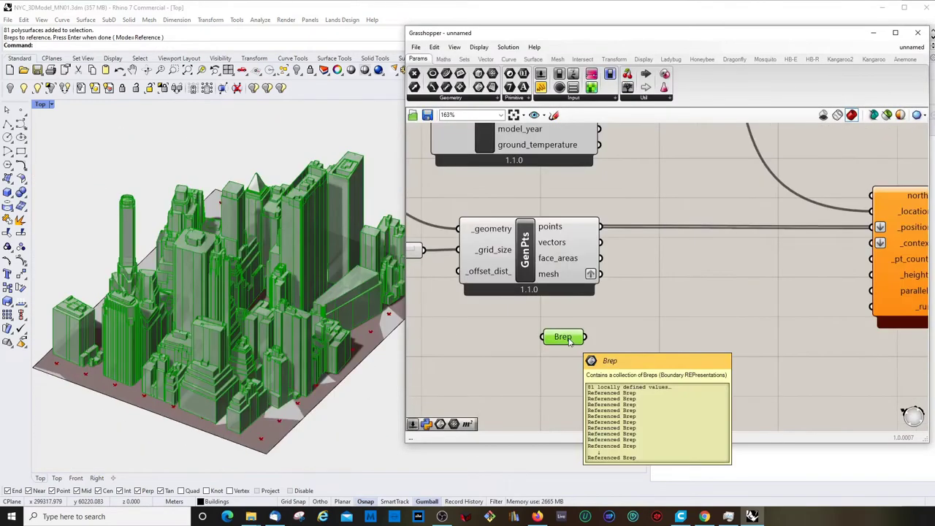
{"action": "left_click_drag", "start_coordinate": [584, 336], "coordinate": [832, 256]}
{"action": "scroll", "coordinate": [693, 333], "scroll_direction": "down", "scroll_amount": 2}
{"action": "scroll", "coordinate": [653, 344], "scroll_direction": "up", "scroll_amount": 2}
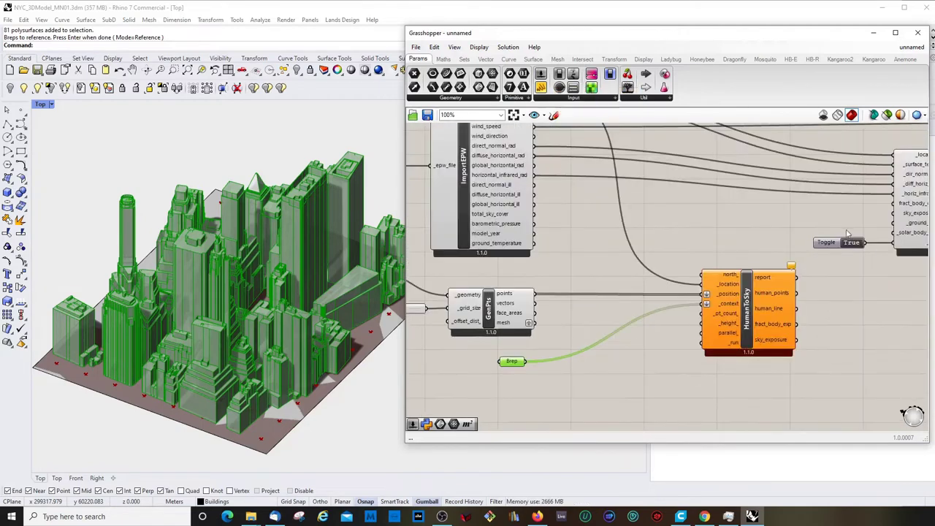
- Duplicate OutdoorSolarMRT's True toggle, place the copy beside HumanToSky and connect it to its _run input
{"action": "left_click", "coordinate": [834, 241]}
{"action": "left_click", "coordinate": [820, 317]}
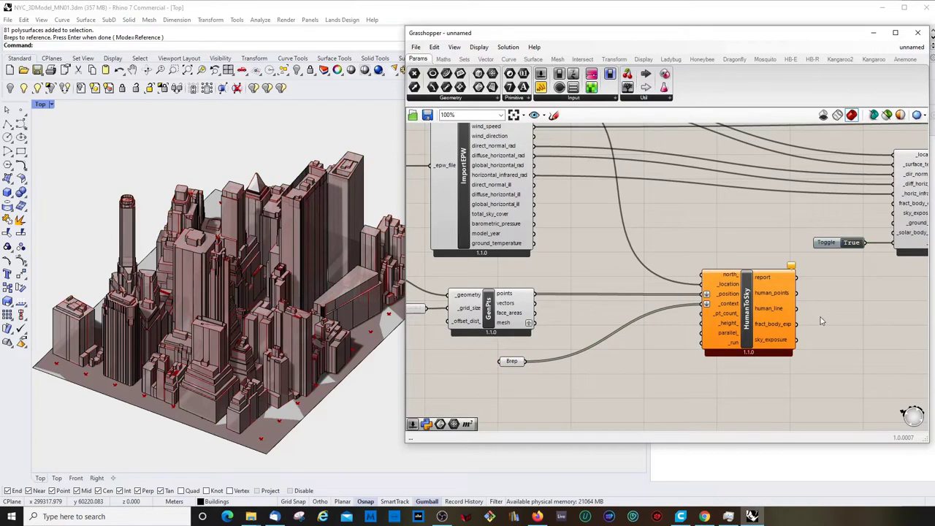
{"action": "key", "text": "ctrl+v"}
{"action": "left_click_drag", "start_coordinate": [838, 249], "coordinate": [741, 350]}
{"action": "scroll", "coordinate": [646, 362], "scroll_direction": "up", "scroll_amount": 3}
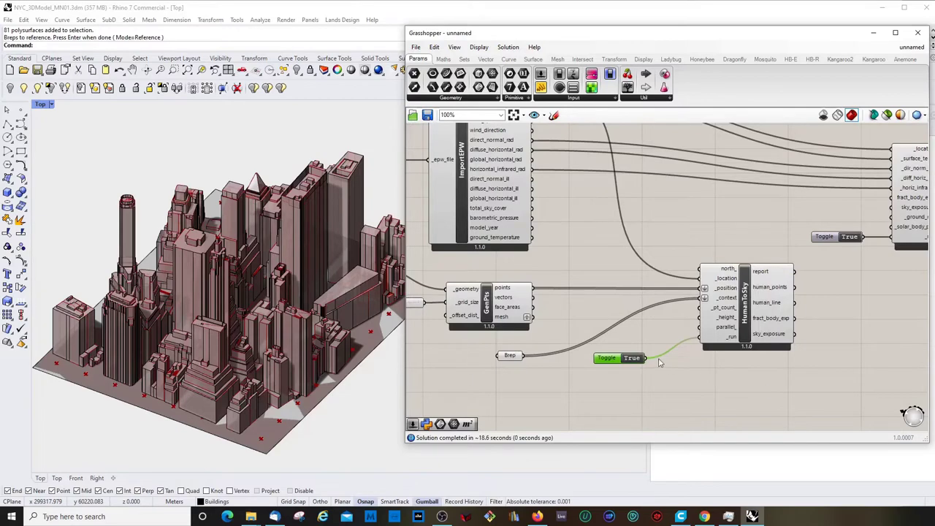
- Tidy the layout by nudging HumanToSky up and moving its toggle and the Brep parameter closer to their neighbouring components
{"action": "left_click", "coordinate": [570, 290]}
{"action": "scroll", "coordinate": [570, 290], "scroll_direction": "down", "scroll_amount": 5}
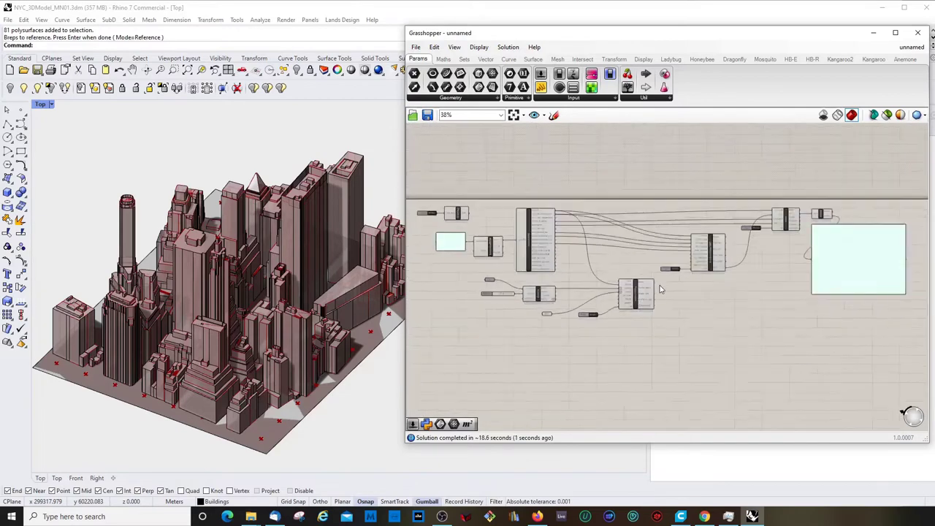
{"action": "scroll", "coordinate": [663, 282], "scroll_direction": "up", "scroll_amount": 6}
{"action": "scroll", "coordinate": [657, 298], "scroll_direction": "down", "scroll_amount": 1}
{"action": "scroll", "coordinate": [656, 301], "scroll_direction": "down", "scroll_amount": 3}
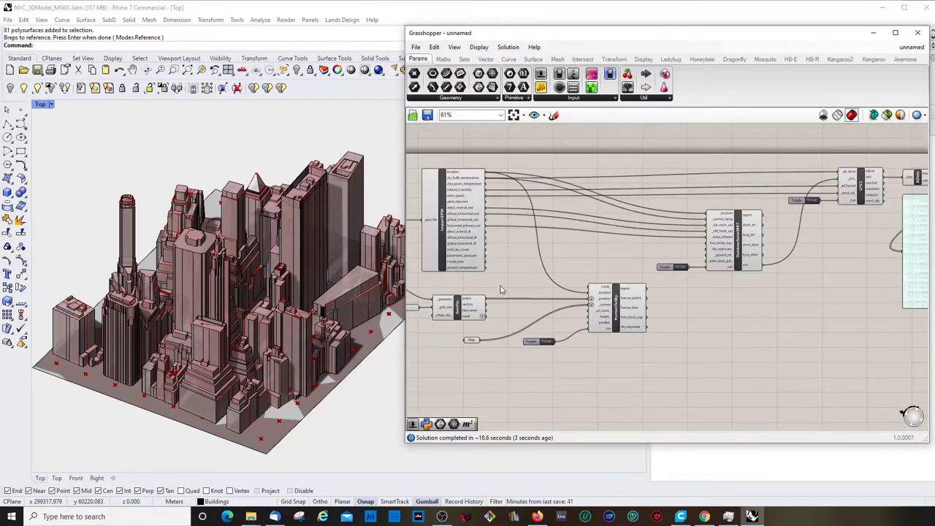
{"action": "scroll", "coordinate": [504, 290], "scroll_direction": "up", "scroll_amount": 2}
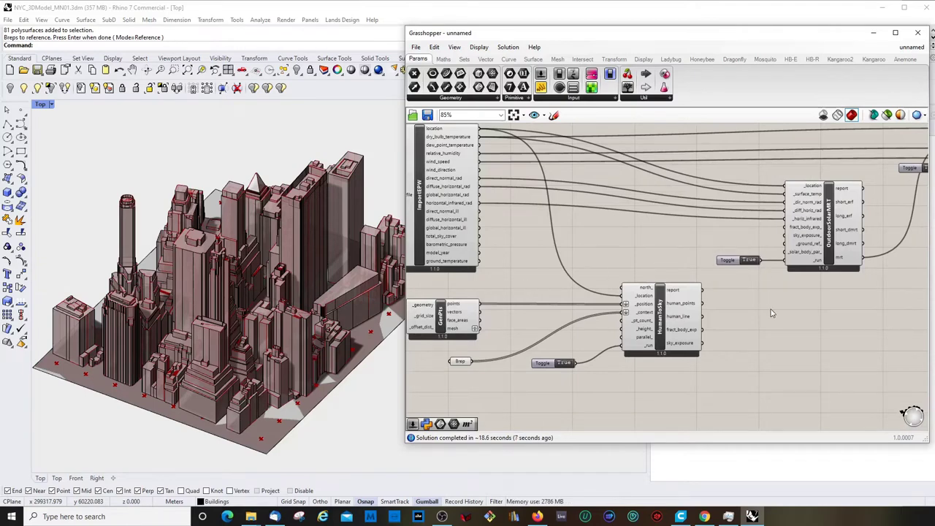
{"action": "left_click", "coordinate": [681, 296]}
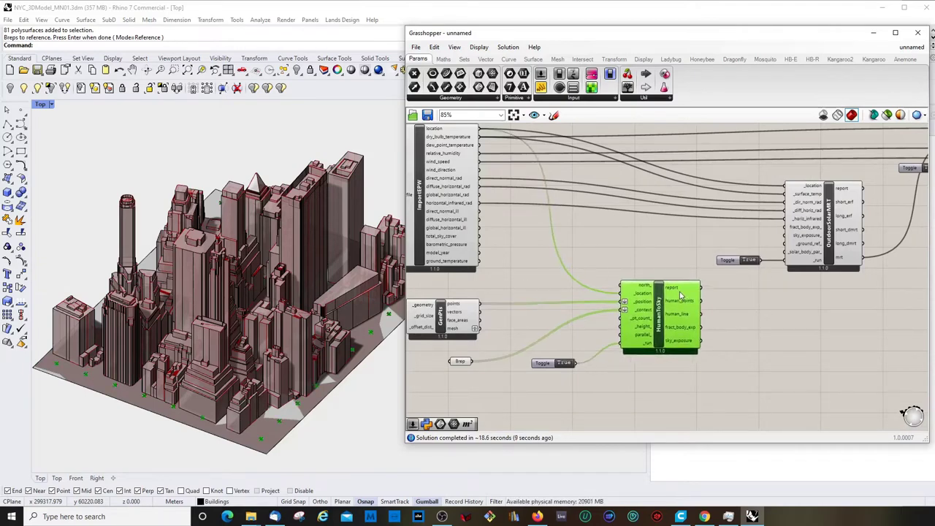
{"action": "left_click_drag", "start_coordinate": [549, 363], "coordinate": [576, 346]}
{"action": "left_click_drag", "start_coordinate": [462, 367], "coordinate": [464, 358]}
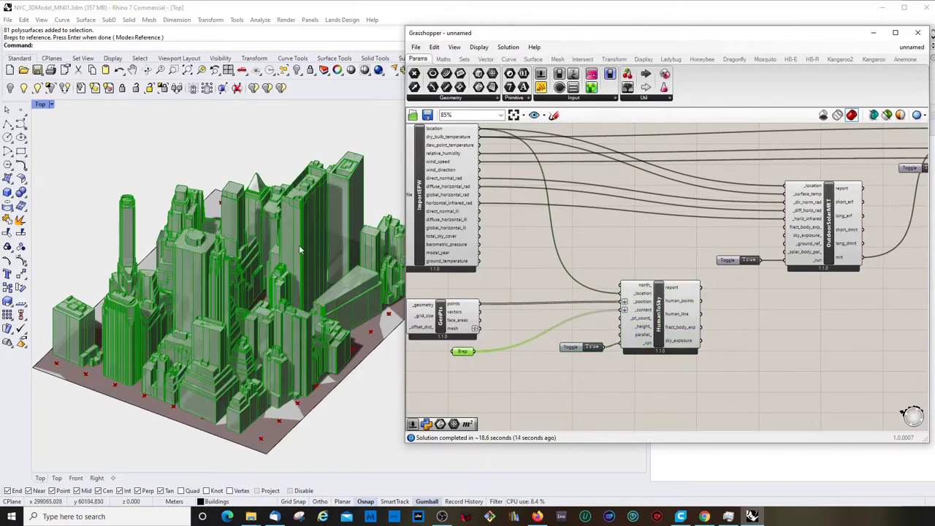
- Examine the grid points among the buildings and OutdoorSolarMRT's fract_body_exp_ and sky_exposure_ inputs alongside HumanToSky's outputs
{"action": "right_click_drag", "start_coordinate": [219, 281], "coordinate": [363, 313]}
{"action": "left_click", "coordinate": [723, 296]}
{"action": "right_click_drag", "start_coordinate": [737, 263], "coordinate": [615, 272]}
{"action": "scroll", "coordinate": [615, 271], "scroll_direction": "down", "scroll_amount": 1}
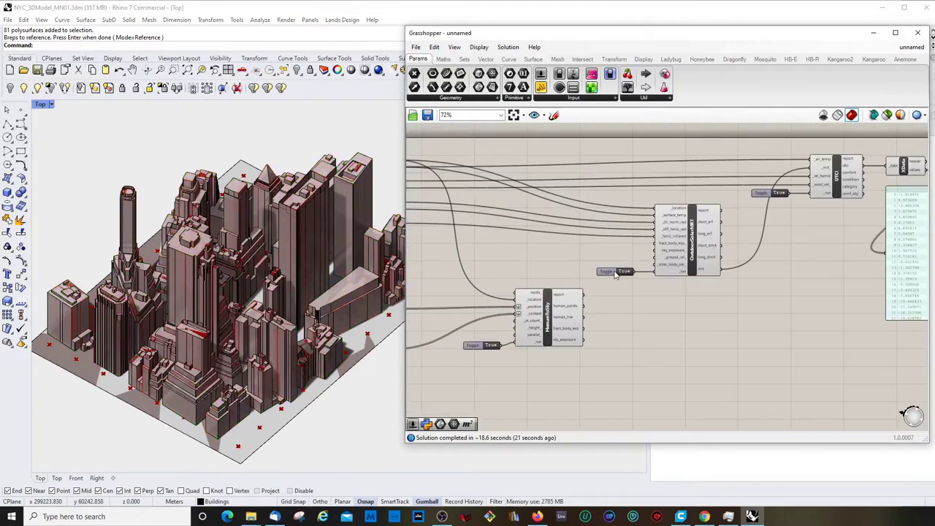
{"action": "scroll", "coordinate": [647, 256], "scroll_direction": "up", "scroll_amount": 1}
{"action": "scroll", "coordinate": [567, 326], "scroll_direction": "up", "scroll_amount": 3}
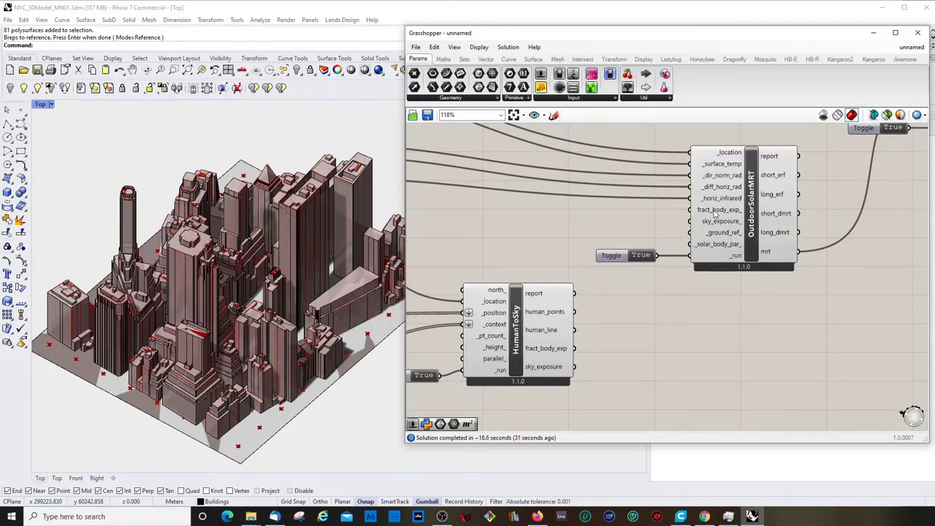
{"action": "mouse_move", "coordinate": [718, 213]}
{"action": "left_click", "coordinate": [532, 293]}
{"action": "scroll", "coordinate": [650, 343], "scroll_direction": "down", "scroll_amount": 4}
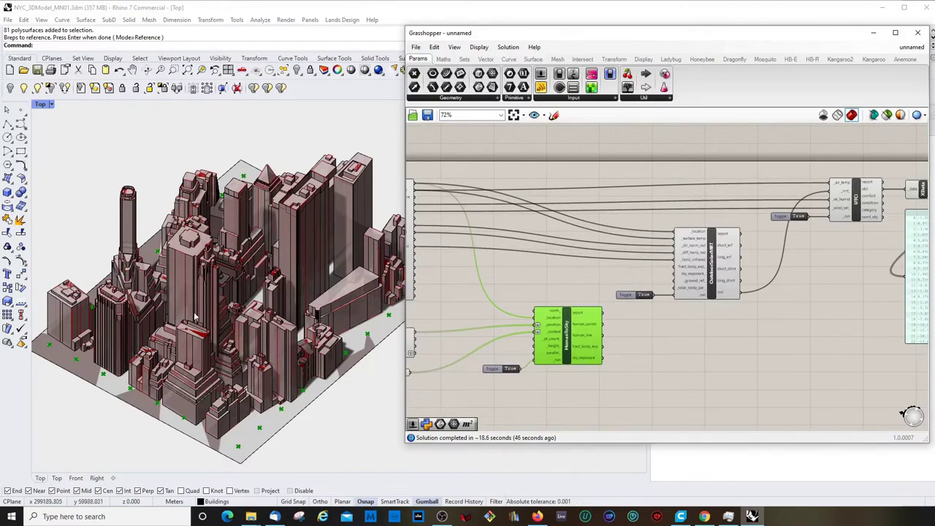
- Move the panel showing the UTCI values from beneath XData to its right-hand side
{"action": "scroll", "coordinate": [758, 316], "scroll_direction": "down", "scroll_amount": 5}
{"action": "scroll", "coordinate": [758, 317], "scroll_direction": "up", "scroll_amount": 7}
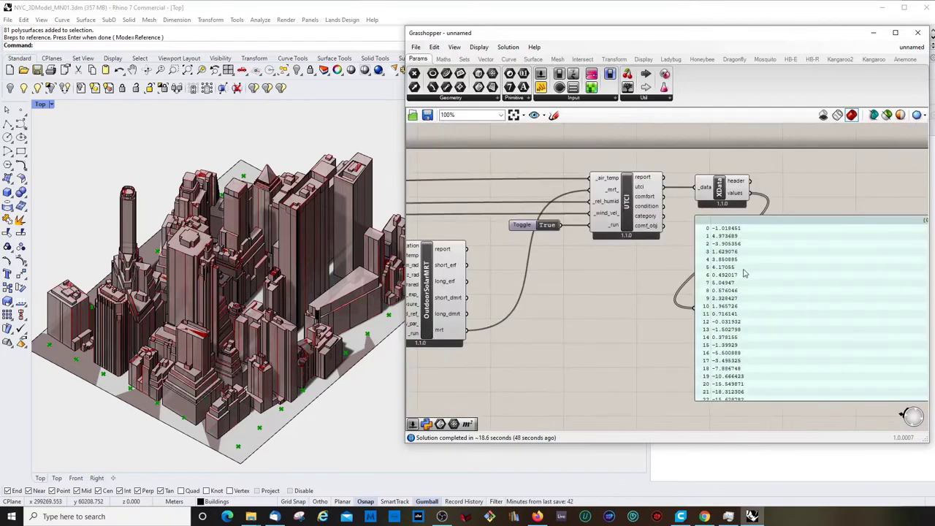
{"action": "scroll", "coordinate": [746, 273], "scroll_direction": "down", "scroll_amount": 2}
{"action": "left_click_drag", "start_coordinate": [768, 256], "coordinate": [853, 398]}
{"action": "scroll", "coordinate": [682, 281], "scroll_direction": "down", "scroll_amount": 3}
{"action": "scroll", "coordinate": [835, 252], "scroll_direction": "up", "scroll_amount": 5}
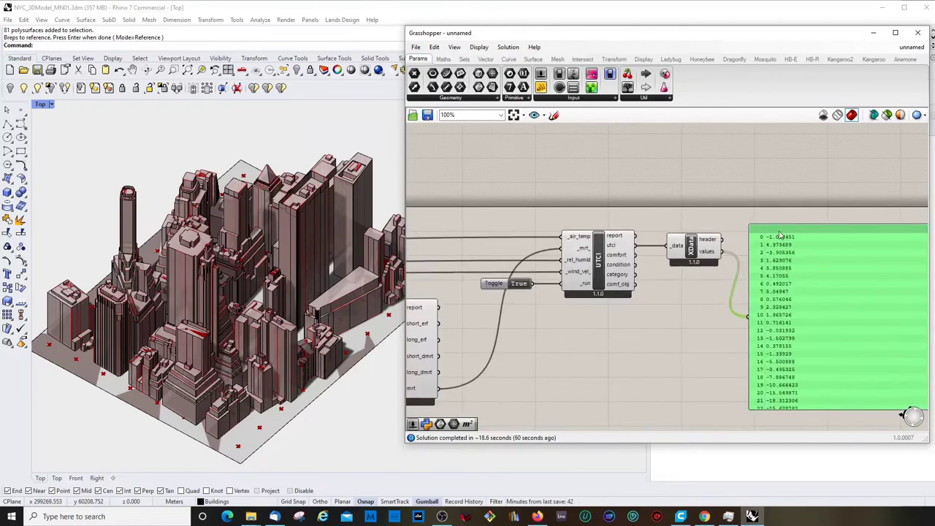
{"action": "left_click_drag", "start_coordinate": [774, 255], "coordinate": [781, 248]}
{"action": "scroll", "coordinate": [779, 256], "scroll_direction": "down", "scroll_amount": 5}
{"action": "scroll", "coordinate": [866, 259], "scroll_direction": "up", "scroll_amount": 2}
{"action": "scroll", "coordinate": [819, 276], "scroll_direction": "up", "scroll_amount": 2}
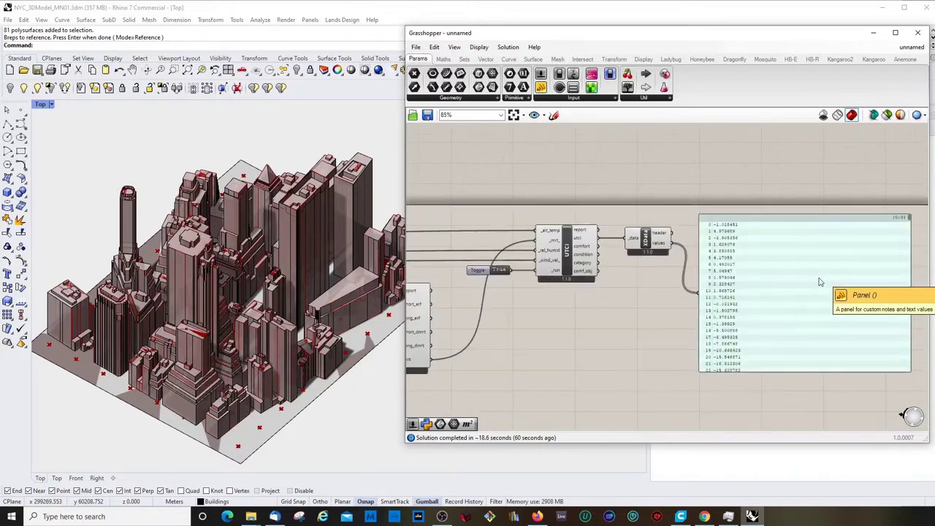
{"action": "scroll", "coordinate": [733, 317], "scroll_direction": "down", "scroll_amount": 3}
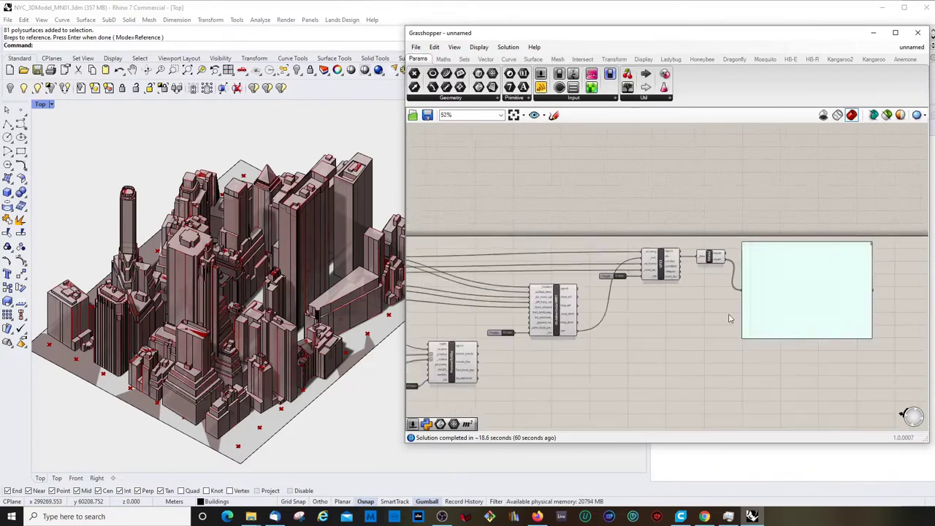
- Set GenPts' grid_size slider to 100 and inspect the coarser point grid around the buildings
{"action": "scroll", "coordinate": [571, 390], "scroll_direction": "up", "scroll_amount": 6}
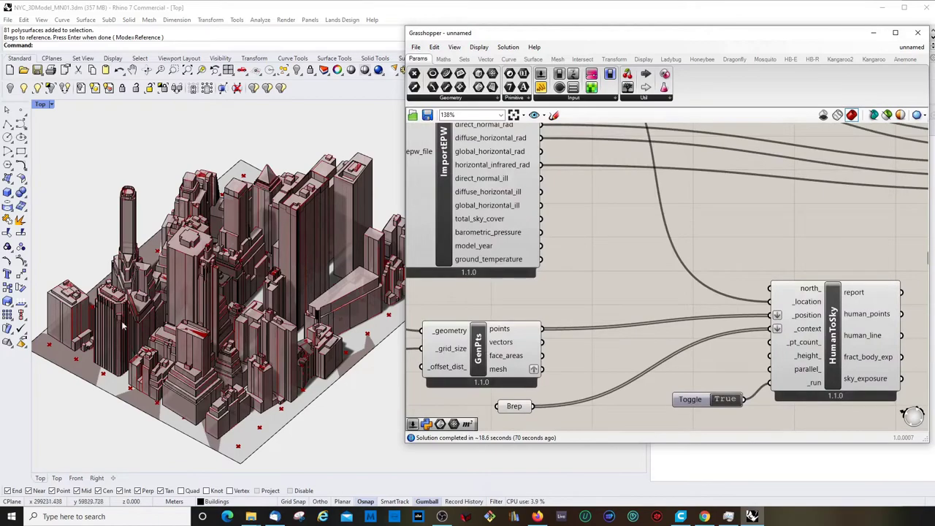
{"action": "scroll", "coordinate": [571, 290], "scroll_direction": "down", "scroll_amount": 2}
{"action": "scroll", "coordinate": [561, 335], "scroll_direction": "up", "scroll_amount": 4}
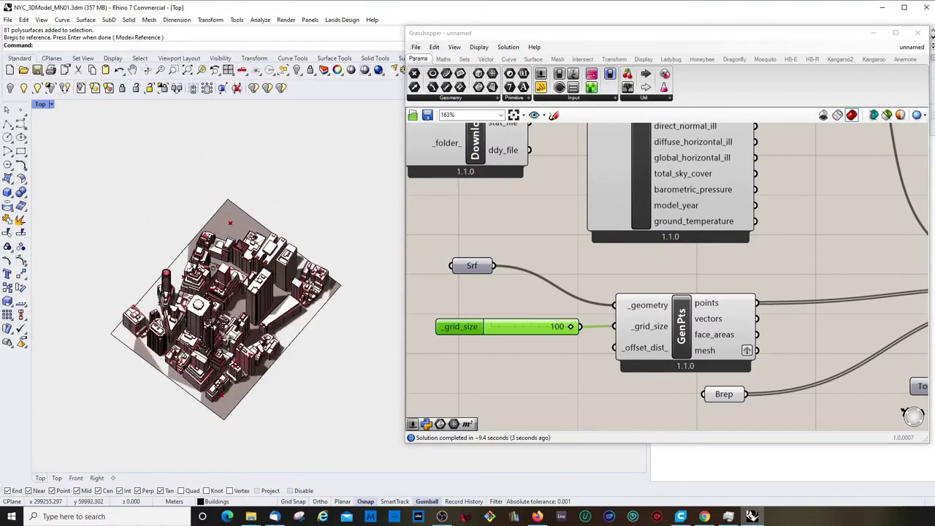
{"action": "mouse_move", "coordinate": [202, 330]}
{"action": "right_mouse_down", "text": "ctrl+shift"}
{"action": "mouse_move", "coordinate": [202, 313]}
{"action": "mouse_move", "coordinate": [204, 345]}
{"action": "right_mouse_up", "text": "ctrl+shift"}
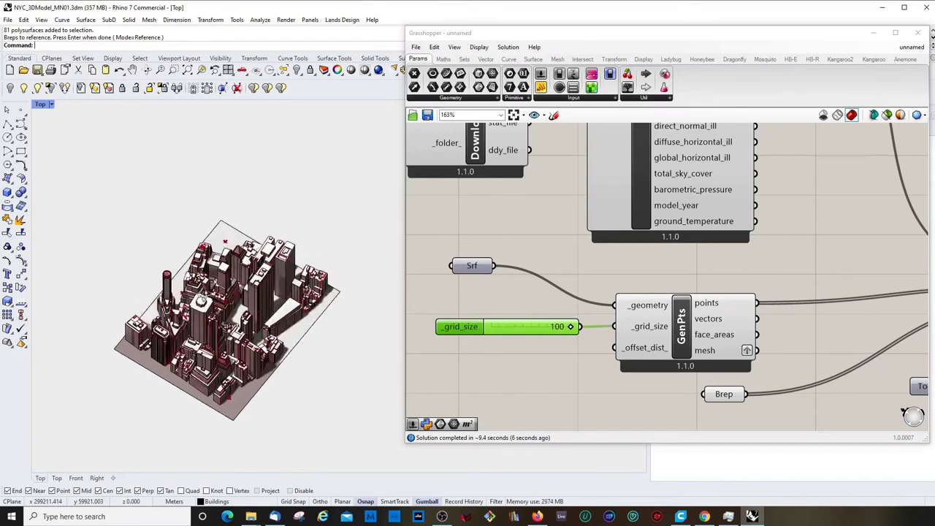
- Read the values held in HumanToSky's sky_exposure output
{"action": "scroll", "coordinate": [520, 360], "scroll_direction": "down", "scroll_amount": 6}
{"action": "scroll", "coordinate": [743, 350], "scroll_direction": "up", "scroll_amount": 4}
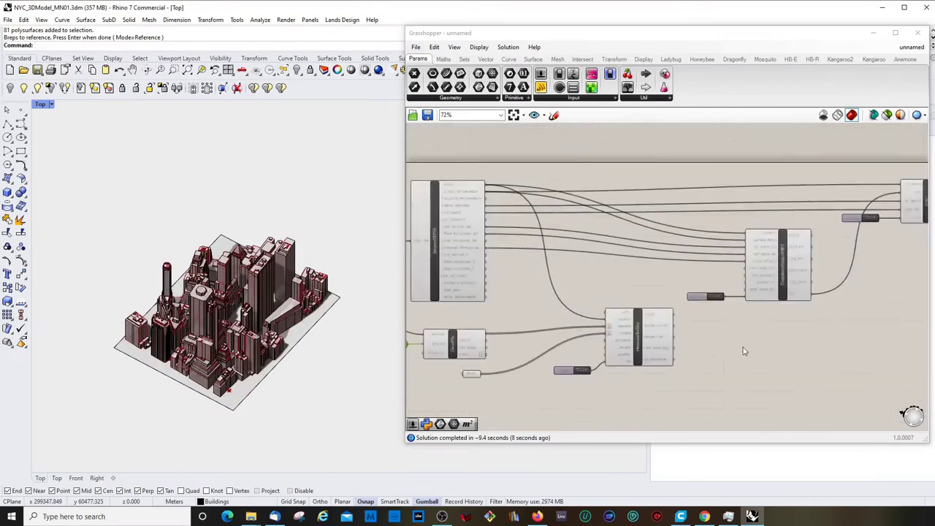
{"action": "left_click", "coordinate": [682, 351]}
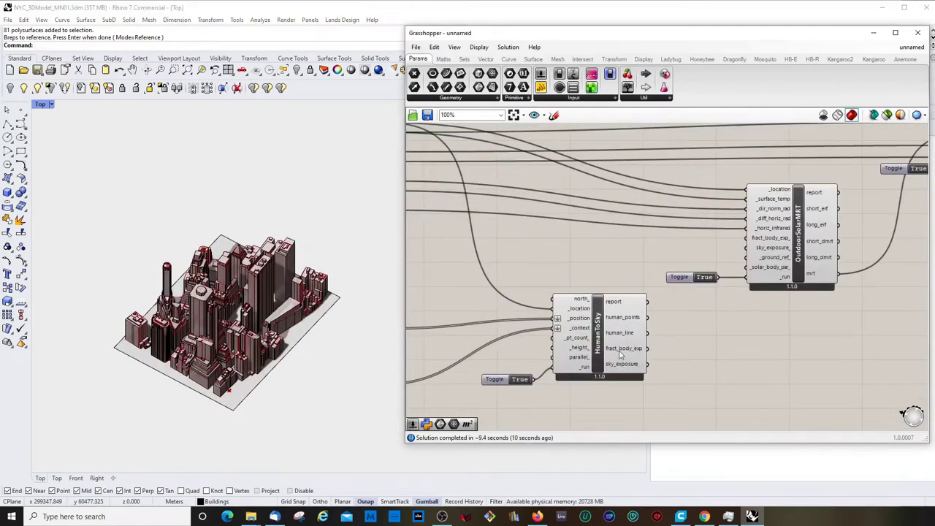
{"action": "mouse_move", "coordinate": [625, 370]}
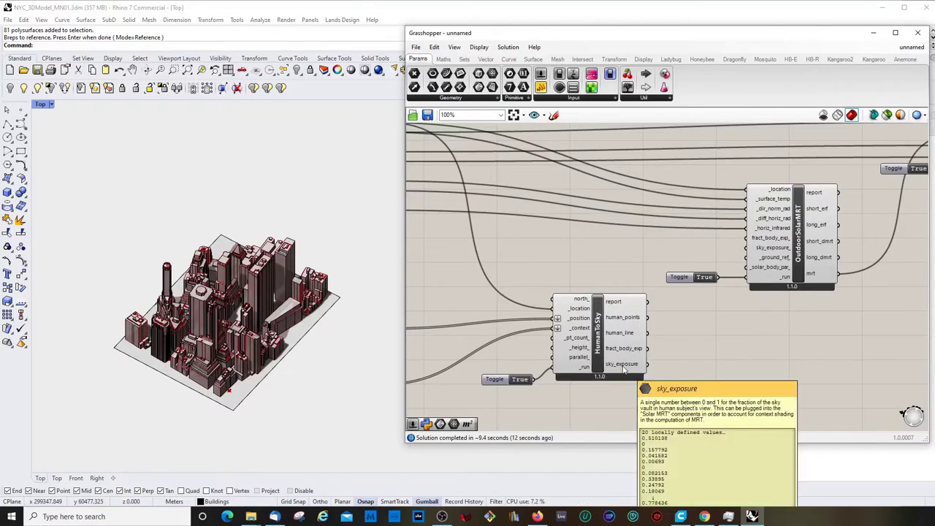
{"action": "scroll", "coordinate": [628, 368], "scroll_direction": "up", "scroll_amount": 1}
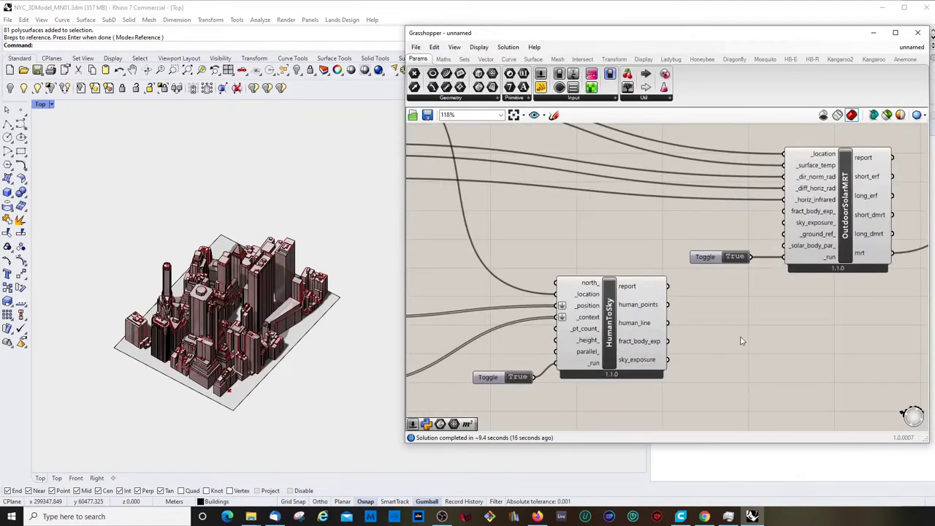
{"action": "scroll", "coordinate": [739, 338], "scroll_direction": "down", "scroll_amount": 7}
{"action": "scroll", "coordinate": [644, 345], "scroll_direction": "up", "scroll_amount": 8}
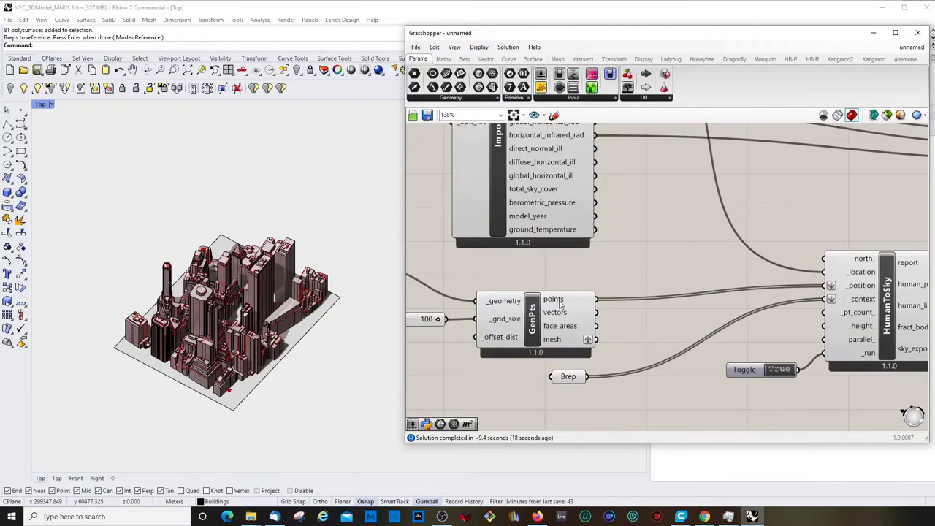
{"action": "scroll", "coordinate": [511, 321], "scroll_direction": "down", "scroll_amount": 4}
{"action": "scroll", "coordinate": [509, 324], "scroll_direction": "down", "scroll_amount": 2}
{"action": "scroll", "coordinate": [789, 302], "scroll_direction": "up", "scroll_amount": 3}
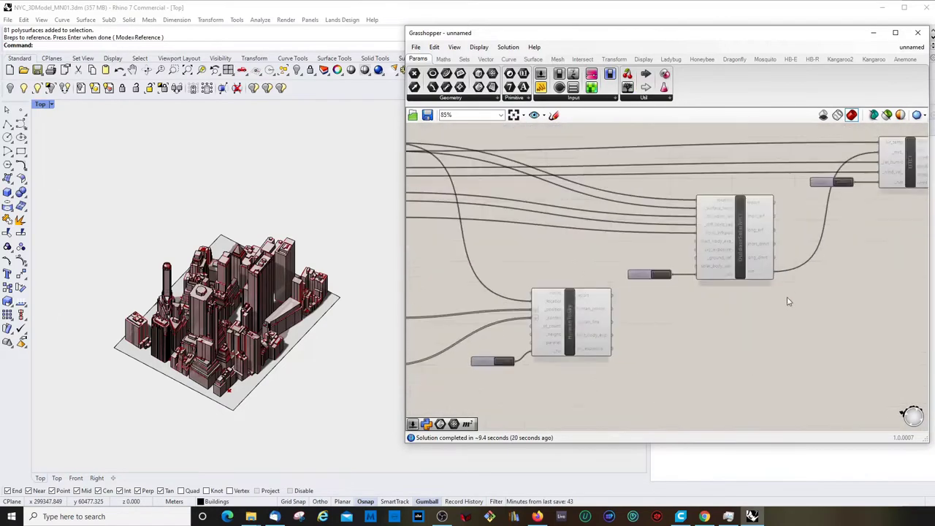
{"action": "scroll", "coordinate": [657, 320], "scroll_direction": "down", "scroll_amount": 6}
{"action": "scroll", "coordinate": [831, 281], "scroll_direction": "up", "scroll_amount": 3}
{"action": "scroll", "coordinate": [831, 282], "scroll_direction": "up", "scroll_amount": 2}
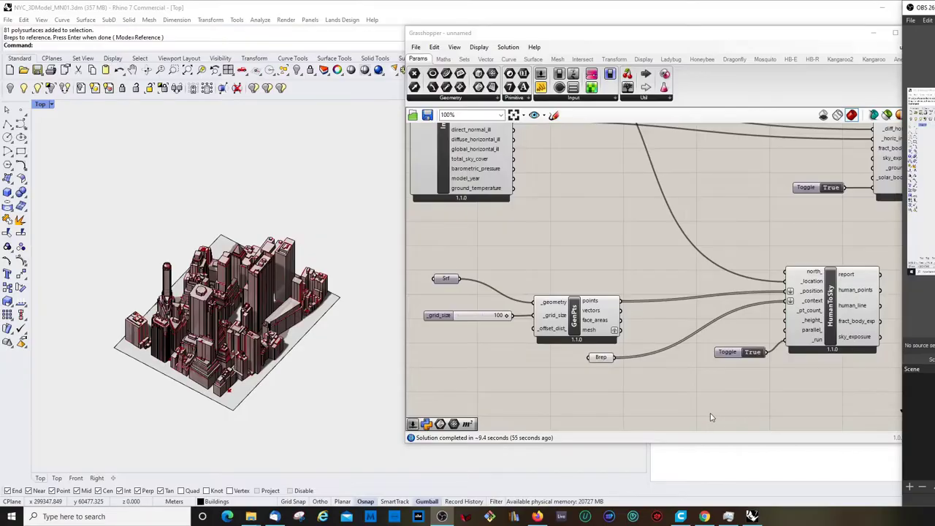
{"action": "scroll", "coordinate": [607, 265], "scroll_direction": "down", "scroll_amount": 2}
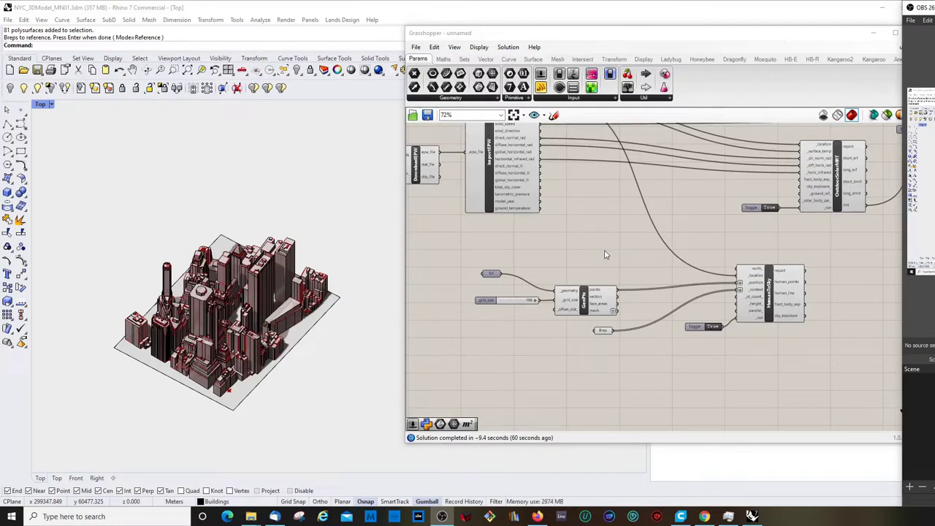
{"action": "scroll", "coordinate": [605, 248], "scroll_direction": "down", "scroll_amount": 2}
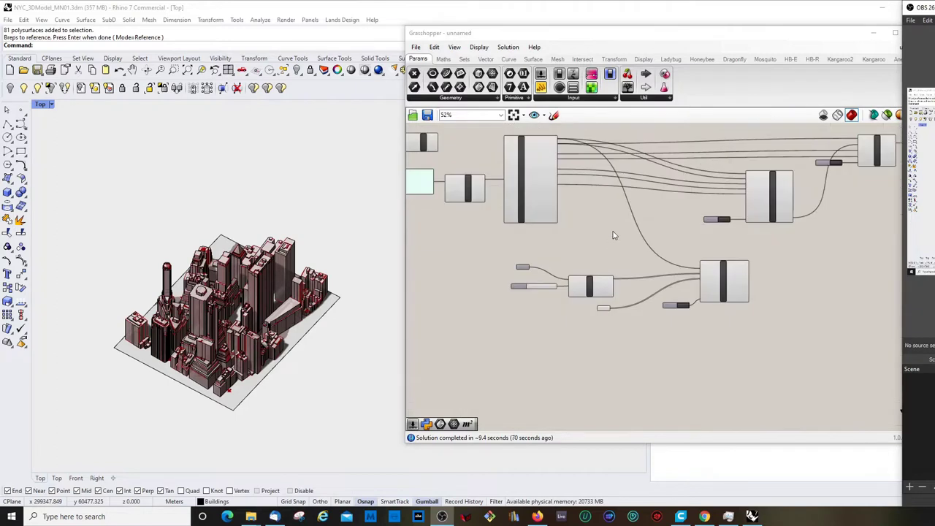
{"action": "scroll", "coordinate": [613, 233], "scroll_direction": "up", "scroll_amount": 2}
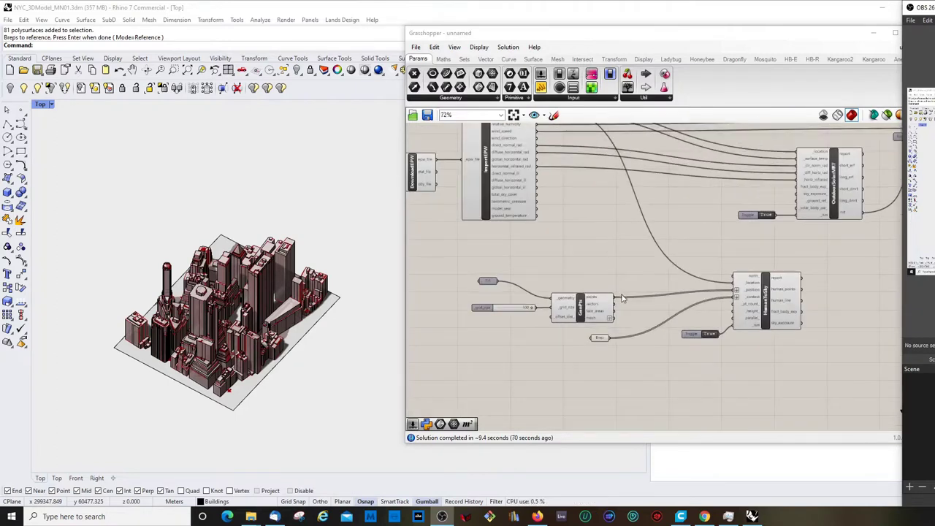
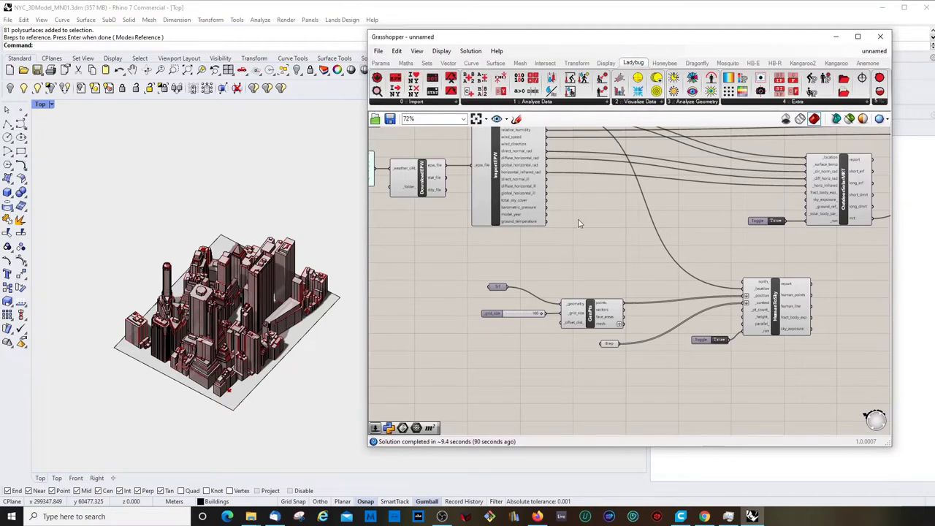
- Add a Ladybug ImportSTAT component and place it below DownloadEPW
{"action": "scroll", "coordinate": [420, 182], "scroll_direction": "up", "scroll_amount": 3}
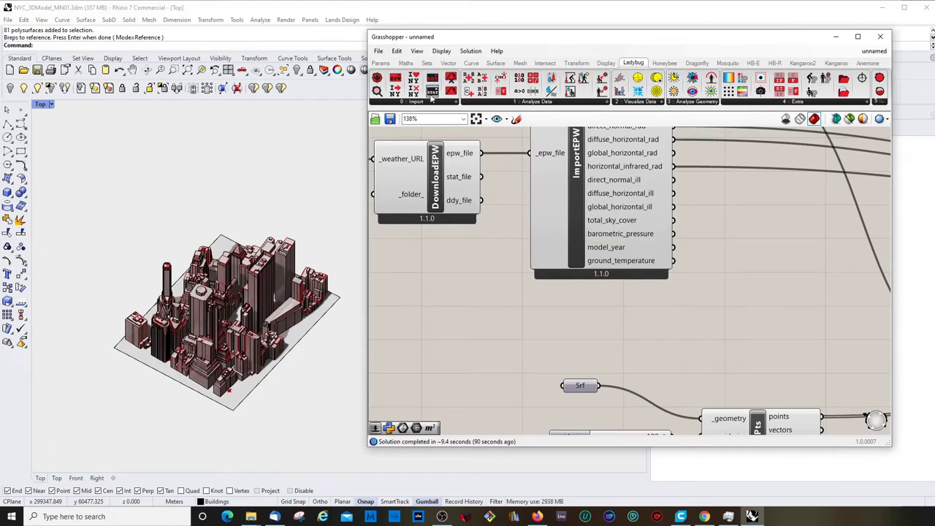
{"action": "left_click_drag", "start_coordinate": [433, 97], "coordinate": [468, 300]}
{"action": "scroll", "coordinate": [591, 280], "scroll_direction": "down", "scroll_amount": 6}
{"action": "scroll", "coordinate": [595, 290], "scroll_direction": "up", "scroll_amount": 2}
{"action": "left_click_drag", "start_coordinate": [534, 244], "coordinate": [531, 316]}
- Connect DownloadEPW's stat_file output to ImportSTAT's _stat_file input and nudge ImportSTAT up slightly
{"action": "scroll", "coordinate": [531, 309], "scroll_direction": "up", "scroll_amount": 3}
{"action": "left_click_drag", "start_coordinate": [544, 179], "coordinate": [488, 391]}
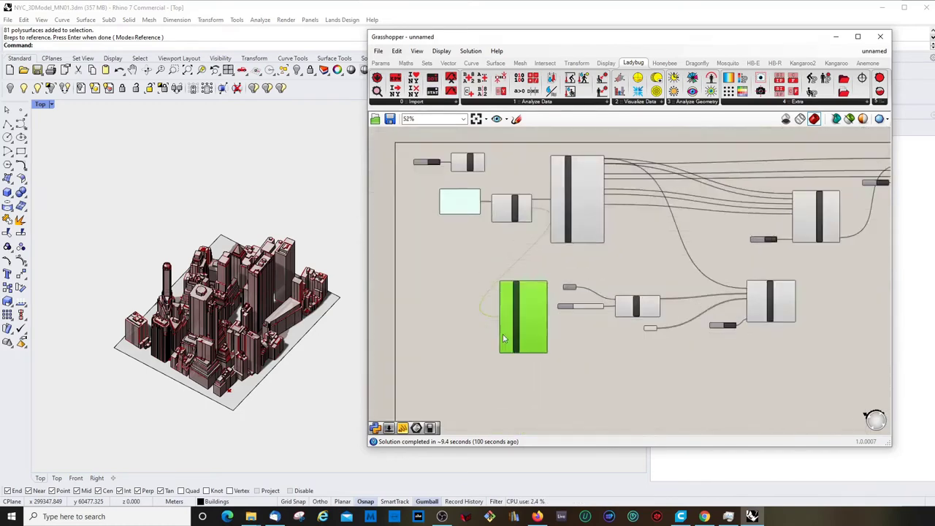
{"action": "scroll", "coordinate": [500, 314], "scroll_direction": "up", "scroll_amount": 5}
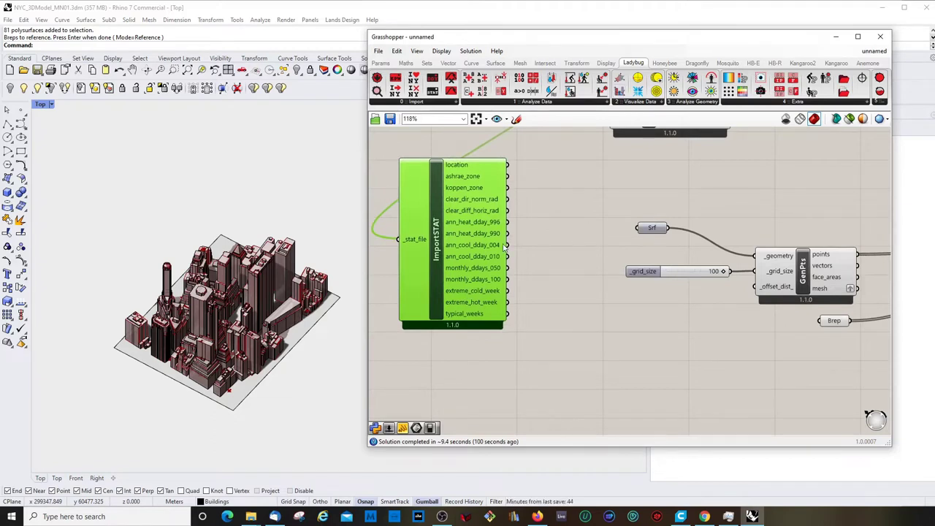
{"action": "right_click_drag", "start_coordinate": [503, 247], "coordinate": [502, 243]}
{"action": "left_click_drag", "start_coordinate": [430, 245], "coordinate": [431, 240]}
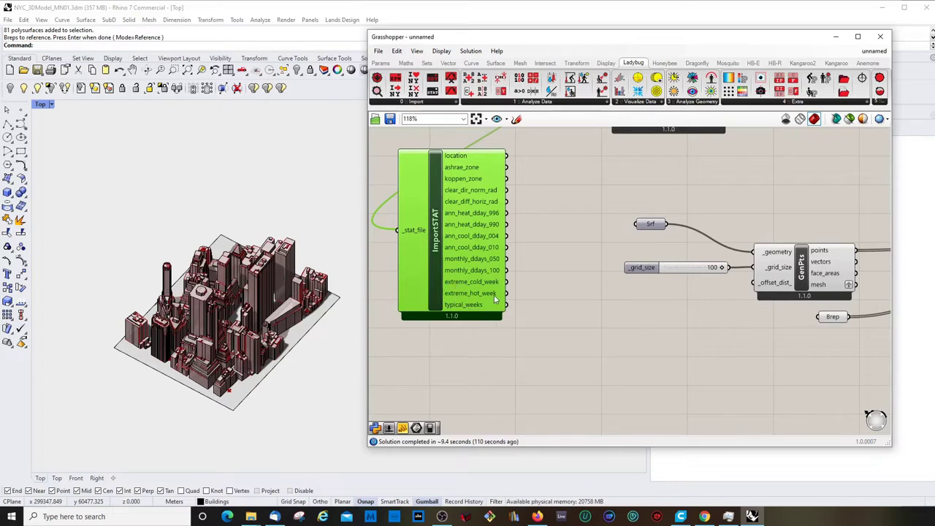
{"action": "scroll", "coordinate": [558, 320], "scroll_direction": "down", "scroll_amount": 3}
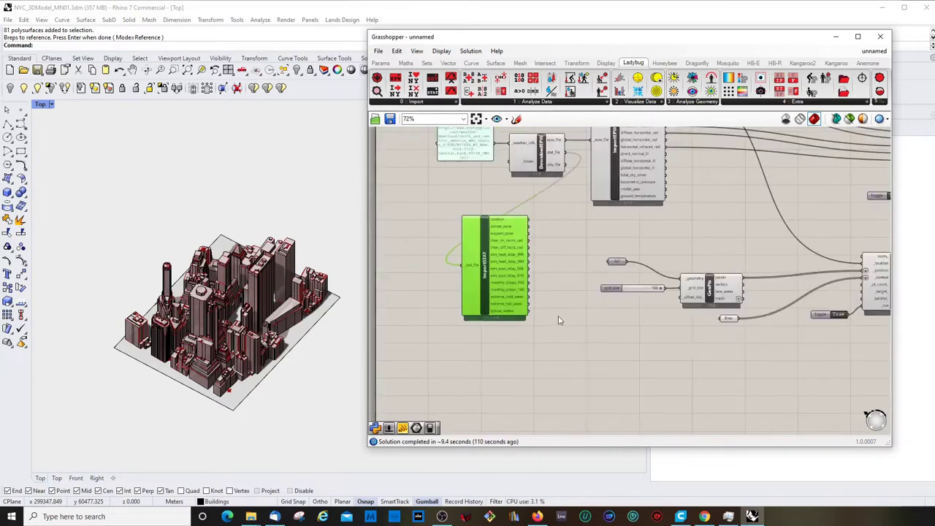
- Duplicate the values panel from the end of the definition and place the copy beside ImportSTAT, below GenPts
{"action": "scroll", "coordinate": [558, 320], "scroll_direction": "down", "scroll_amount": 2}
{"action": "scroll", "coordinate": [823, 294], "scroll_direction": "up", "scroll_amount": 2}
{"action": "scroll", "coordinate": [566, 278], "scroll_direction": "down", "scroll_amount": 5}
{"action": "scroll", "coordinate": [821, 239], "scroll_direction": "up", "scroll_amount": 3}
{"action": "left_click", "coordinate": [834, 216]}
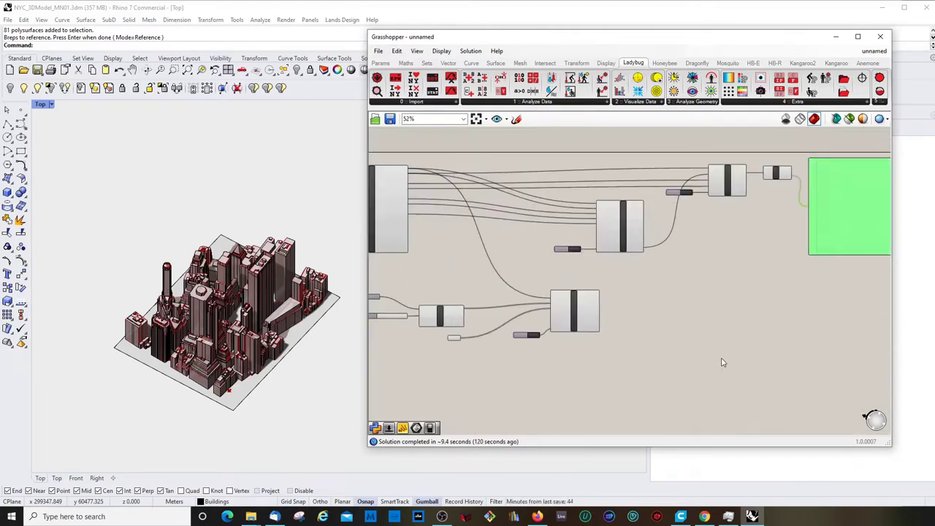
{"action": "left_click", "coordinate": [672, 400]}
{"action": "left_click", "coordinate": [820, 244]}
{"action": "scroll", "coordinate": [760, 261], "scroll_direction": "down", "scroll_amount": 3}
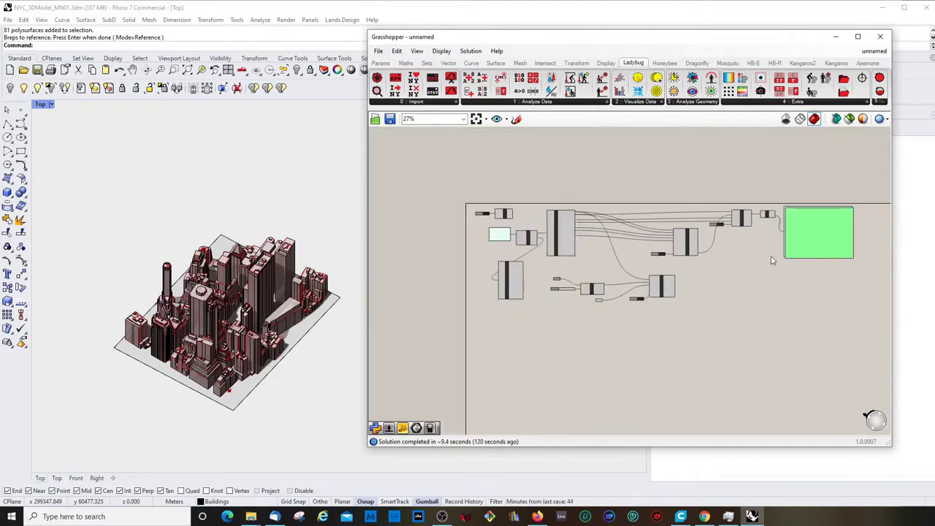
{"action": "scroll", "coordinate": [795, 240], "scroll_direction": "up", "scroll_amount": 2}
{"action": "left_click_drag", "start_coordinate": [807, 234], "coordinate": [491, 355], "text": "alt"}
{"action": "scroll", "coordinate": [399, 329], "scroll_direction": "up", "scroll_amount": 6}
{"action": "scroll", "coordinate": [629, 259], "scroll_direction": "down", "scroll_amount": 3}
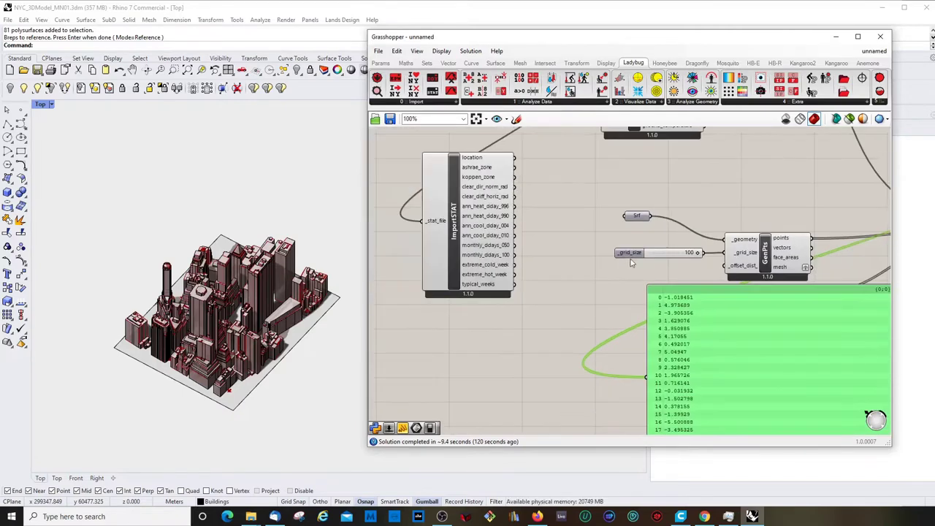
- Connect ImportSTAT's extreme_hot_week output to the copied panel, reposition the panel below GenPts' slider, and read the period
{"action": "scroll", "coordinate": [524, 305], "scroll_direction": "up", "scroll_amount": 2}
{"action": "left_click_drag", "start_coordinate": [512, 261], "coordinate": [680, 391]}
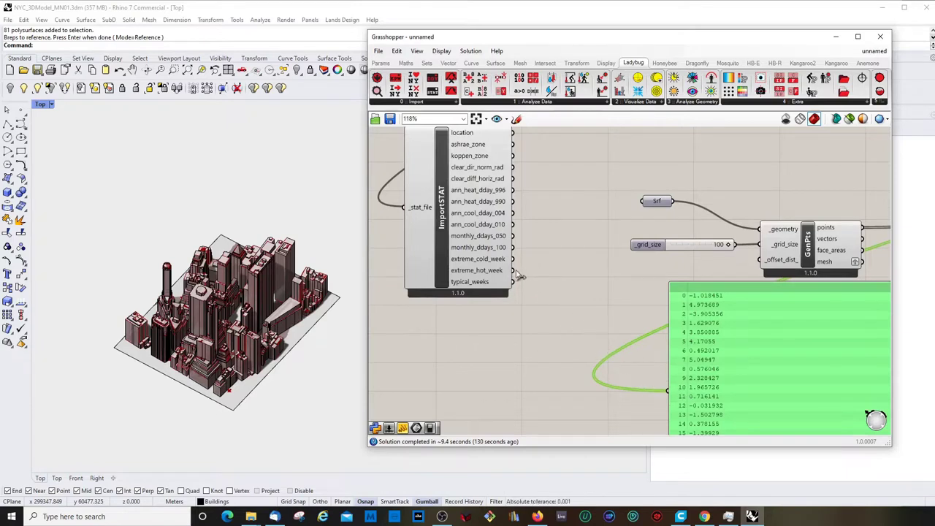
{"action": "left_click_drag", "start_coordinate": [512, 270], "coordinate": [669, 392]}
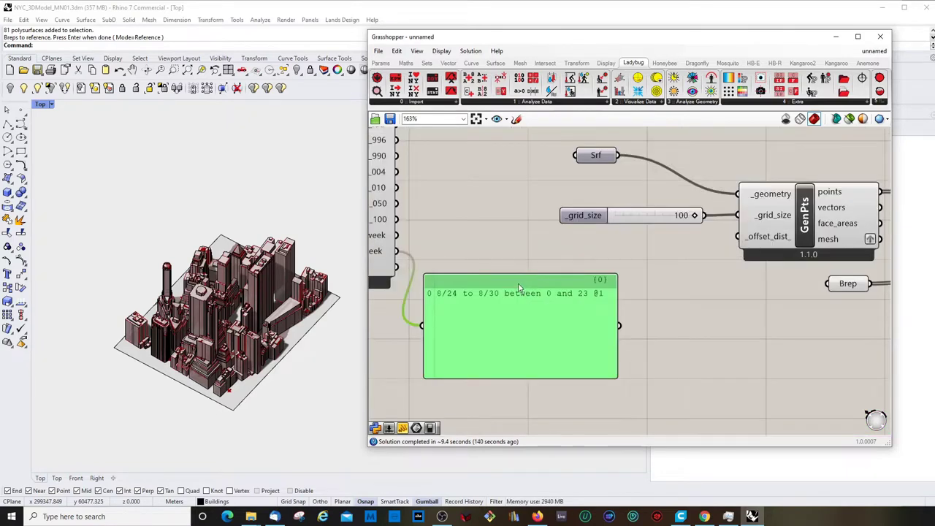
{"action": "mouse_move", "coordinate": [523, 284]}
{"action": "left_mouse_down"}
{"action": "mouse_move", "coordinate": [527, 324]}
{"action": "mouse_move", "coordinate": [522, 290]}
{"action": "left_mouse_up"}
{"action": "scroll", "coordinate": [506, 271], "scroll_direction": "down", "scroll_amount": 3}
{"action": "scroll", "coordinate": [506, 307], "scroll_direction": "up", "scroll_amount": 3}
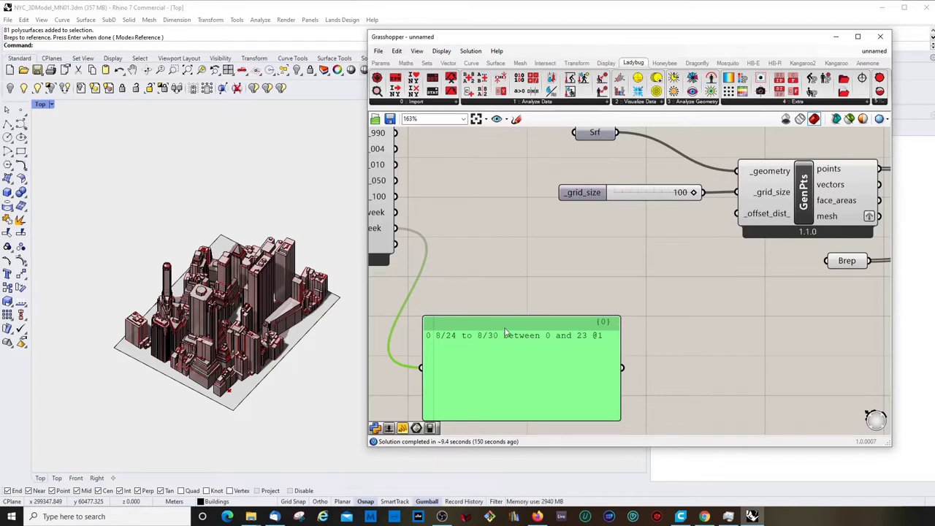
{"action": "left_click_drag", "start_coordinate": [506, 333], "coordinate": [507, 305]}
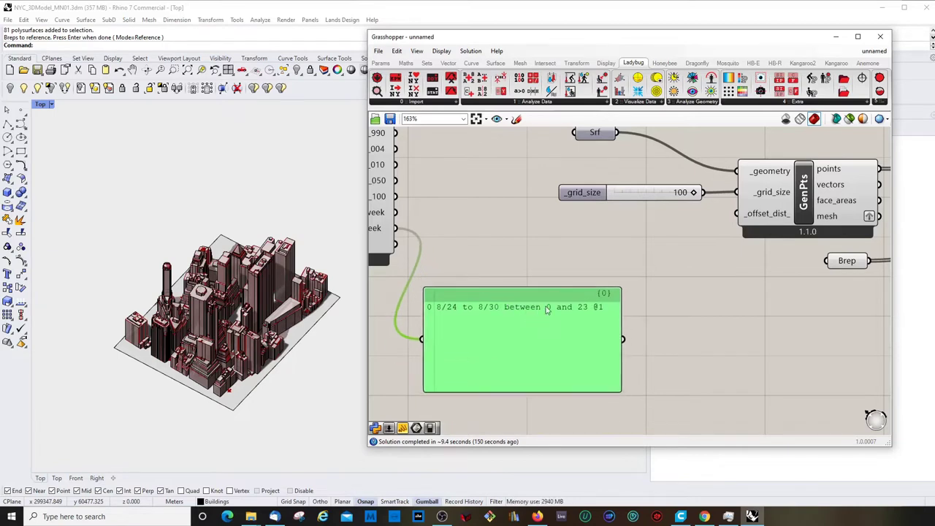
{"action": "scroll", "coordinate": [581, 300], "scroll_direction": "down", "scroll_amount": 1}
{"action": "left_click_drag", "start_coordinate": [523, 298], "coordinate": [520, 328]}
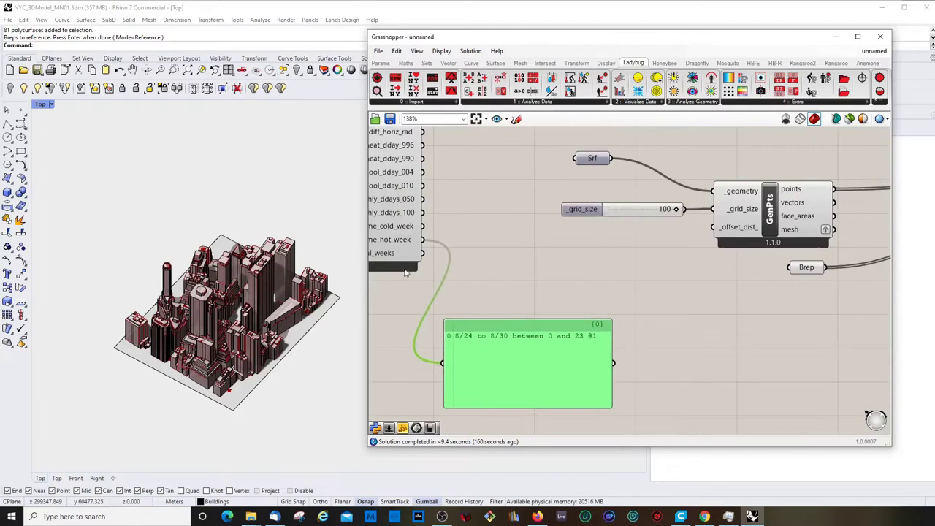
- Add a Ladybug Analysis Period component and place it below GenPts
{"action": "scroll", "coordinate": [459, 267], "scroll_direction": "down", "scroll_amount": 3}
{"action": "scroll", "coordinate": [509, 295], "scroll_direction": "up", "scroll_amount": 2}
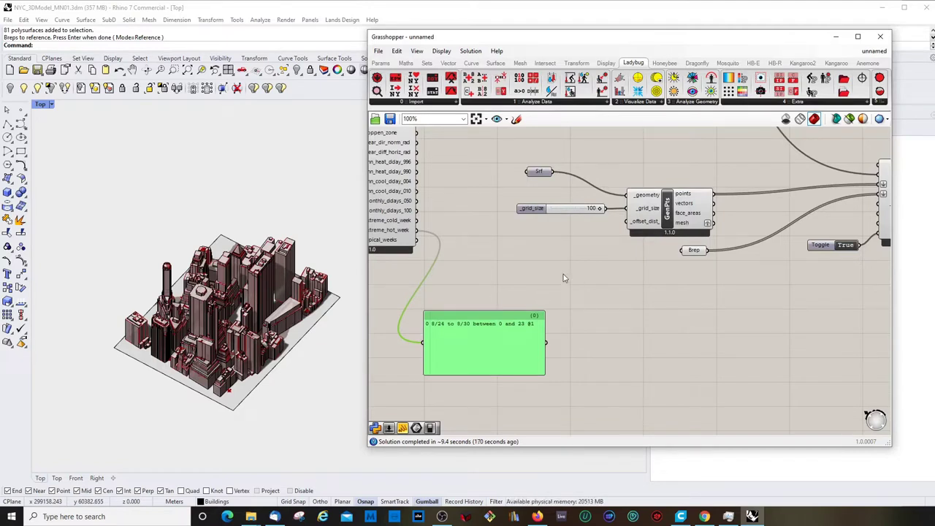
{"action": "scroll", "coordinate": [563, 273], "scroll_direction": "down", "scroll_amount": 3}
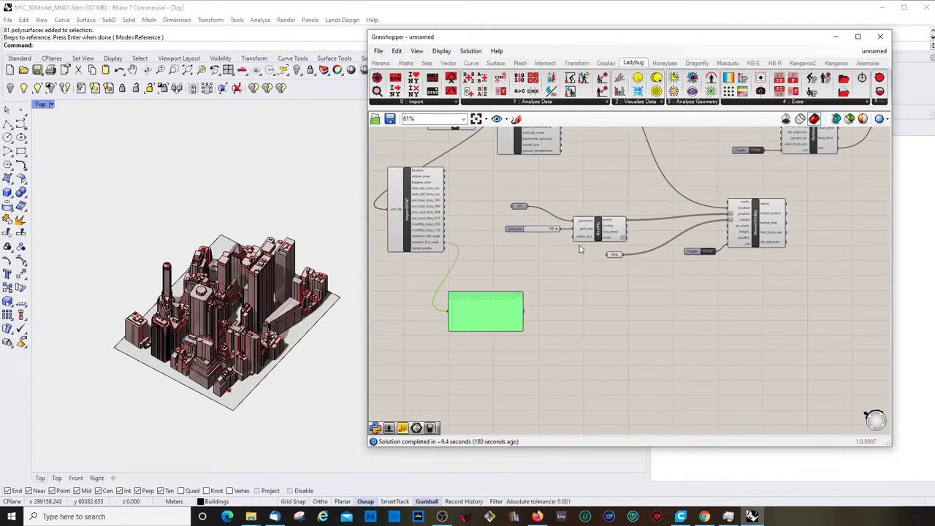
{"action": "scroll", "coordinate": [592, 282], "scroll_direction": "up", "scroll_amount": 1}
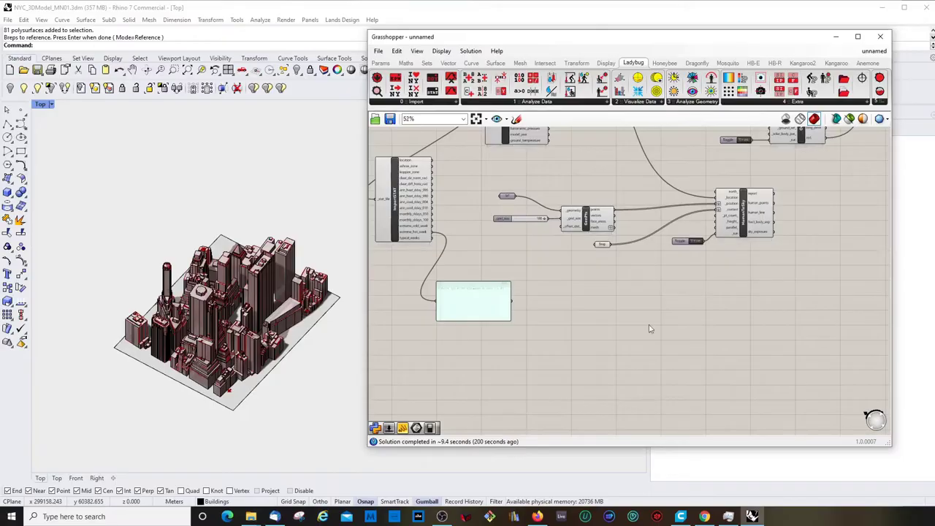
{"action": "scroll", "coordinate": [749, 230], "scroll_direction": "up", "scroll_amount": 2}
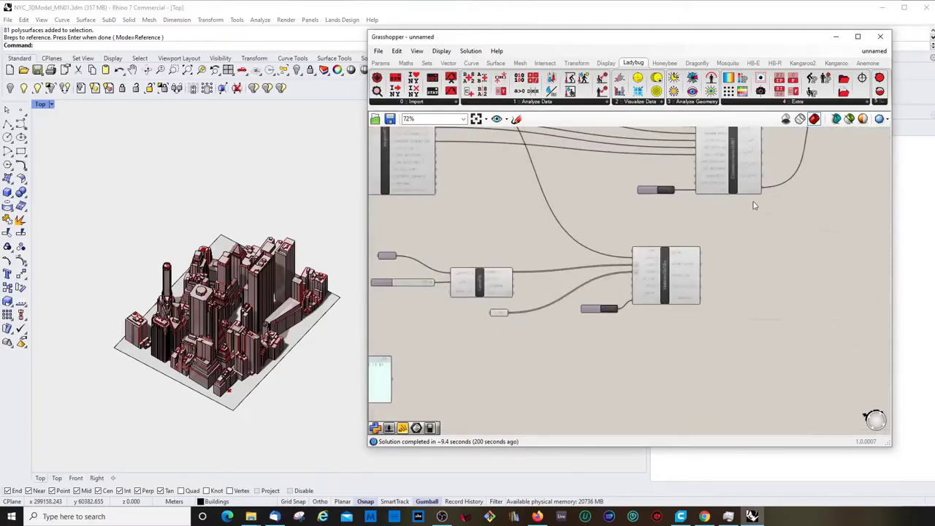
{"action": "right_click_drag", "start_coordinate": [749, 231], "coordinate": [718, 266]}
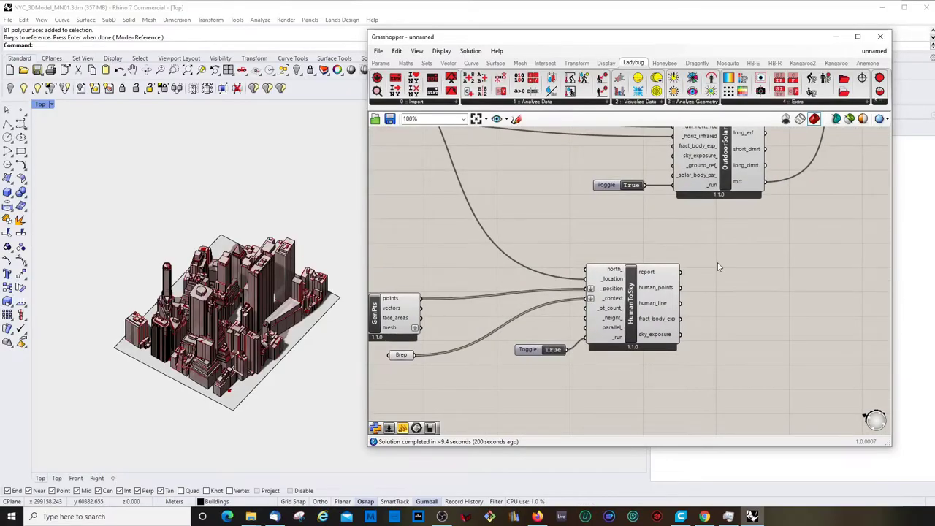
{"action": "left_click", "coordinate": [537, 102]}
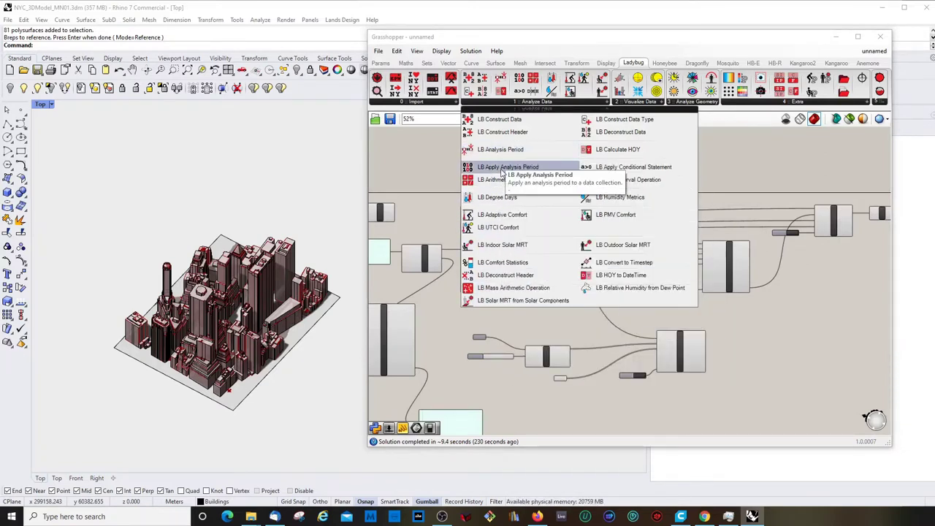
{"action": "left_click", "coordinate": [521, 167]}
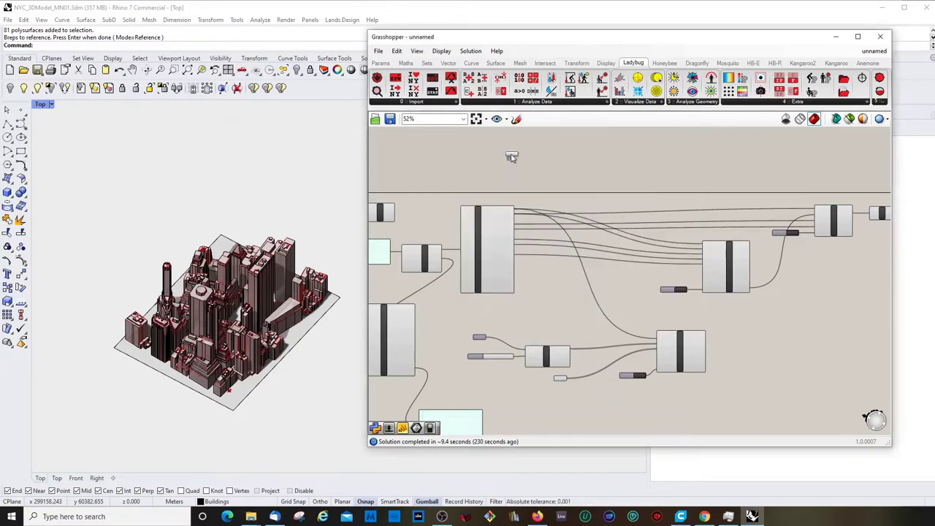
{"action": "left_click", "coordinate": [533, 303]}
{"action": "scroll", "coordinate": [577, 273], "scroll_direction": "down", "scroll_amount": 3}
{"action": "scroll", "coordinate": [482, 336], "scroll_direction": "up", "scroll_amount": 5}
{"action": "left_click_drag", "start_coordinate": [656, 219], "coordinate": [660, 395]}
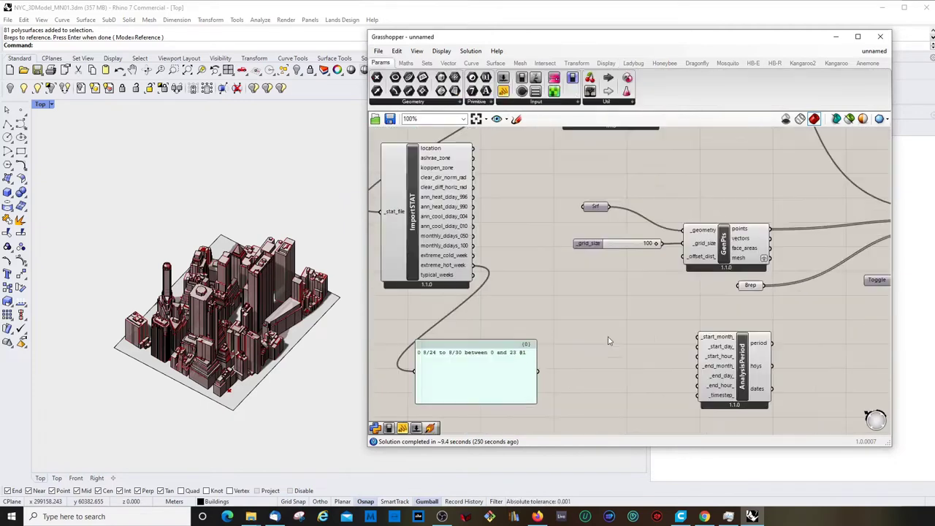
- Add three number sliders with values 12, 31 and 24 between the hot-week panel and AnalysisPeriod
{"action": "double_click", "coordinate": [609, 340]}
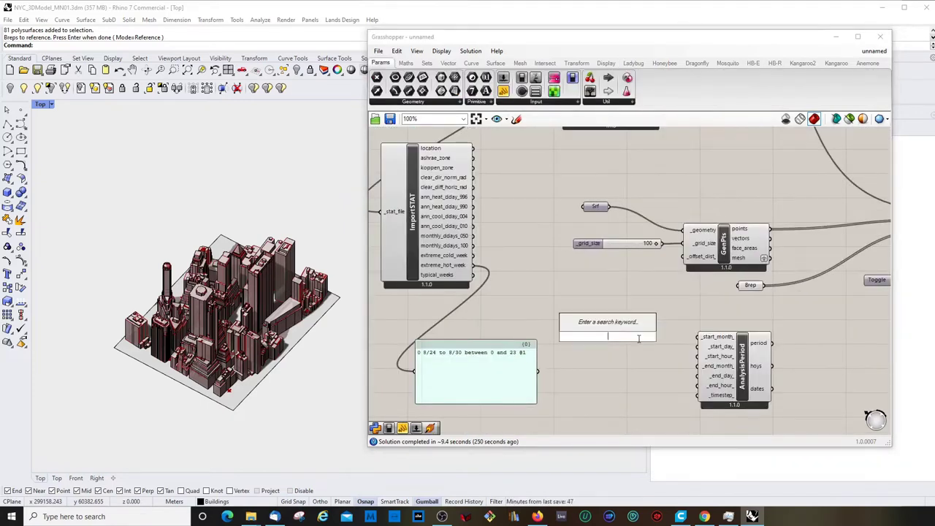
{"action": "type", "text": "12"}
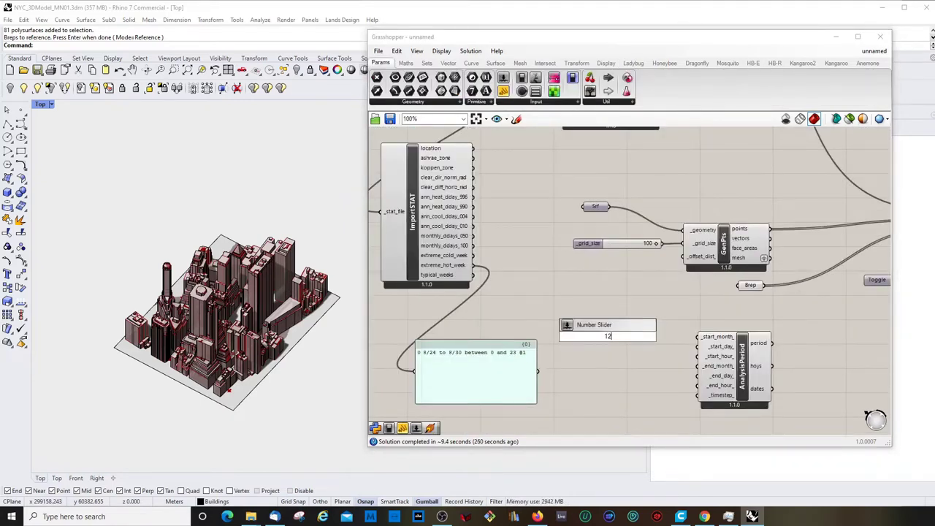
{"action": "key", "text": "Return"}
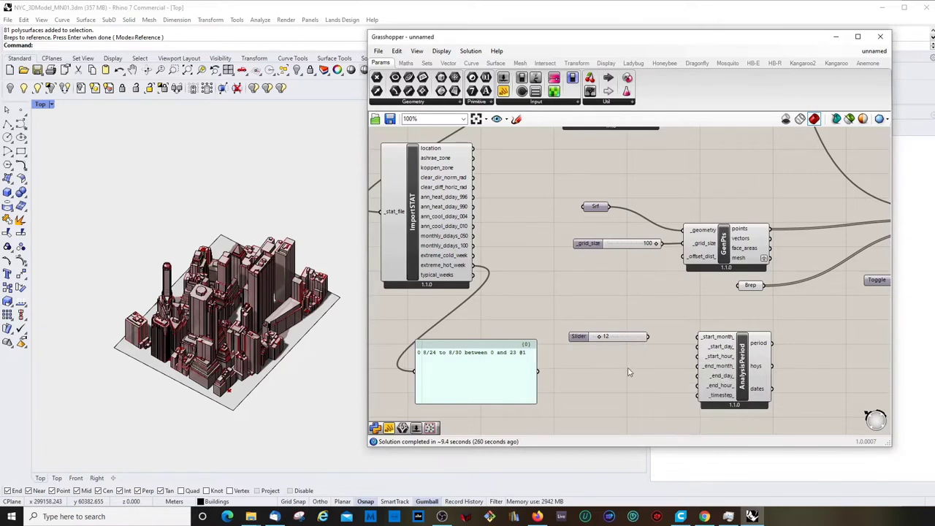
{"action": "double_click", "coordinate": [627, 369]}
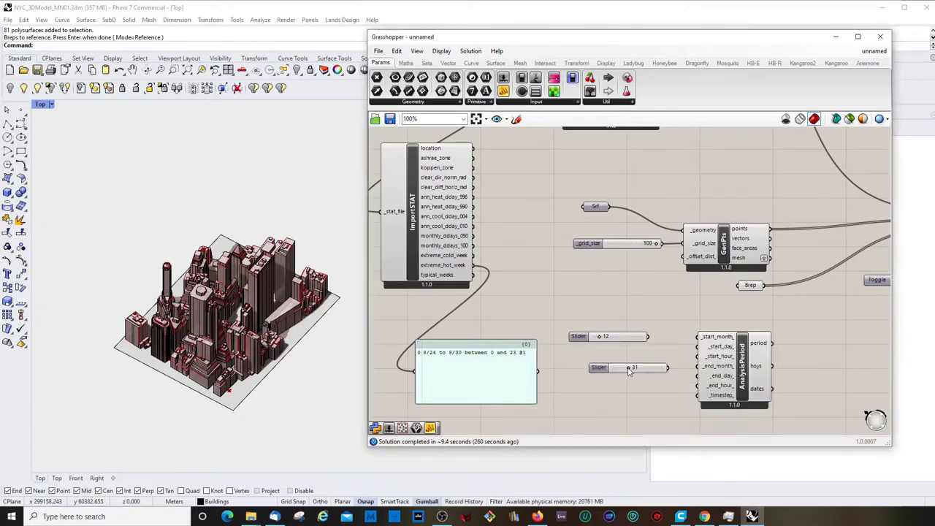
{"action": "double_click", "coordinate": [629, 381]}
{"action": "type", "text": "24"}
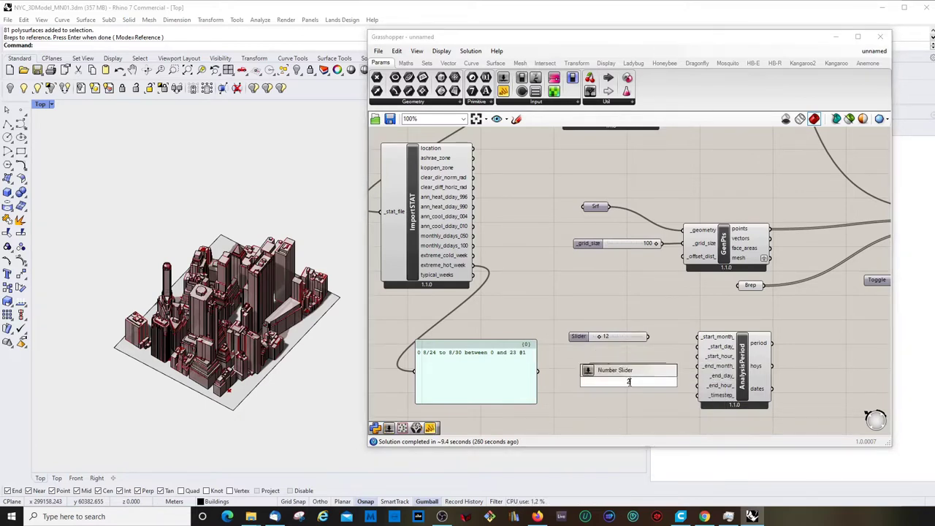
{"action": "key", "text": "Return"}
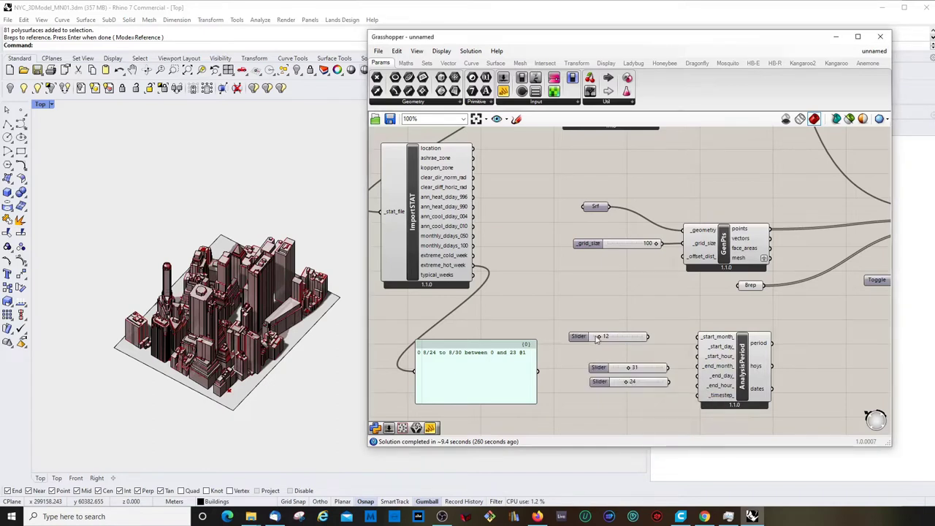
- Connect the 12 slider to AnalysisPeriod's _start_month_ input and limit its range to 1 through 12, with value 1
{"action": "scroll", "coordinate": [621, 336], "scroll_direction": "up", "scroll_amount": 2}
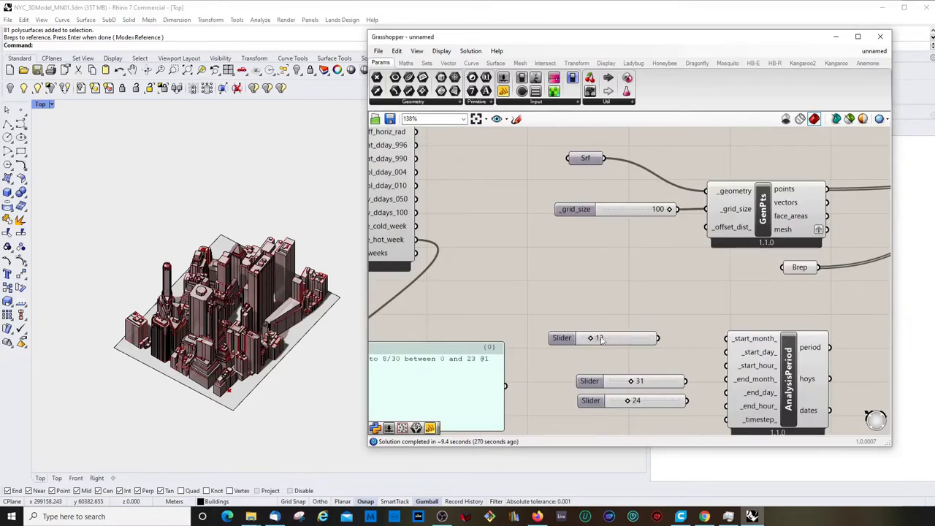
{"action": "double_click", "coordinate": [601, 339]}
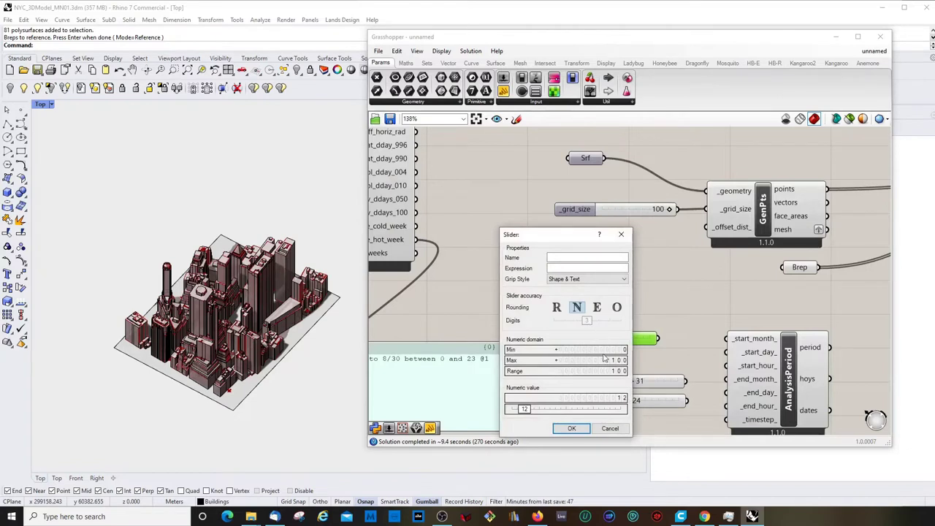
{"action": "left_click", "coordinate": [605, 361]}
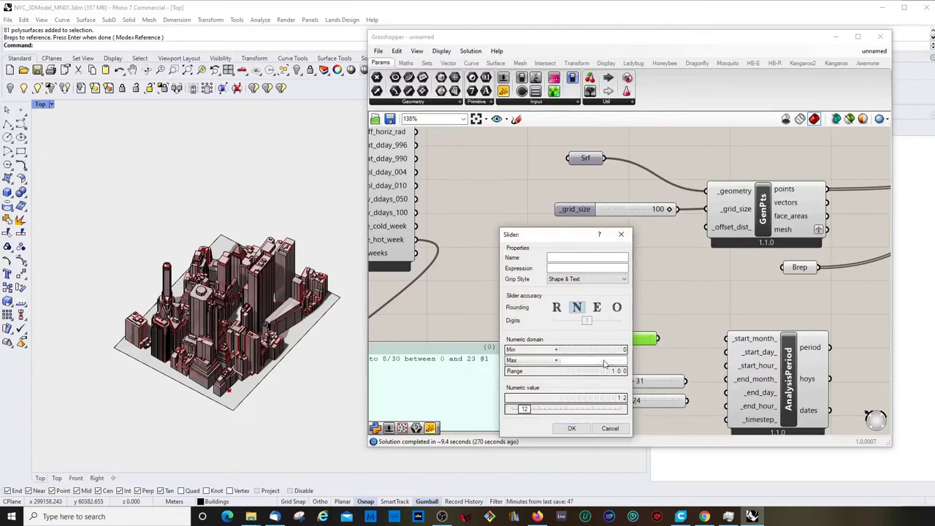
{"action": "left_click", "coordinate": [572, 428]}
{"action": "left_click_drag", "start_coordinate": [658, 339], "coordinate": [591, 314]}
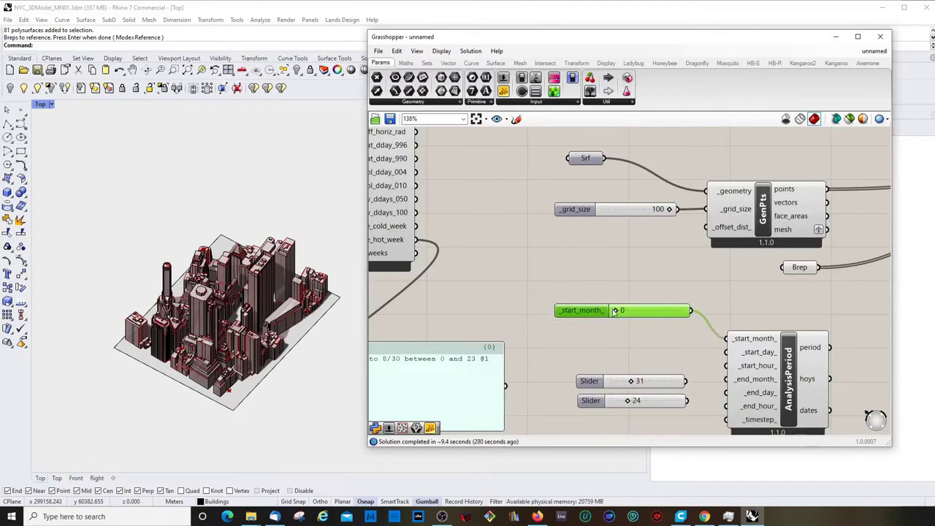
{"action": "double_click", "coordinate": [592, 313]}
{"action": "double_click", "coordinate": [602, 329]}
{"action": "type", "text": "1"}
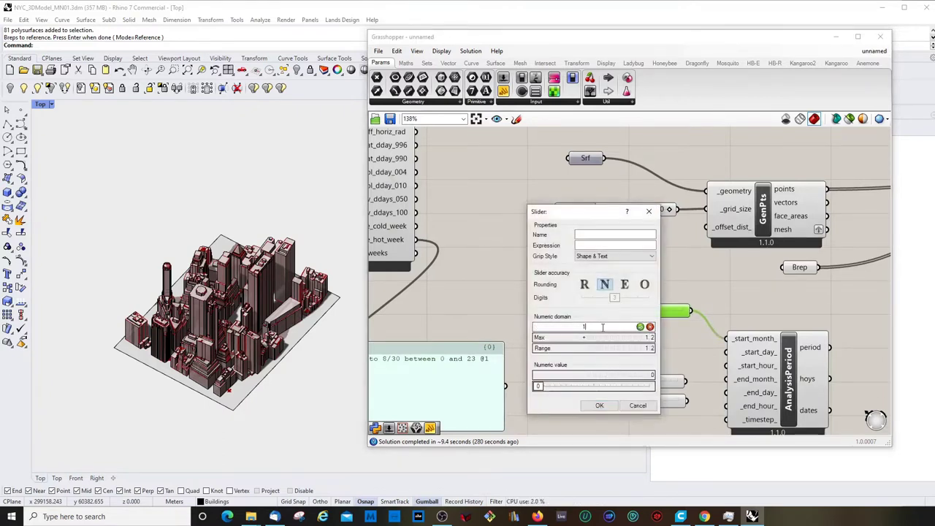
{"action": "key", "text": "Return"}
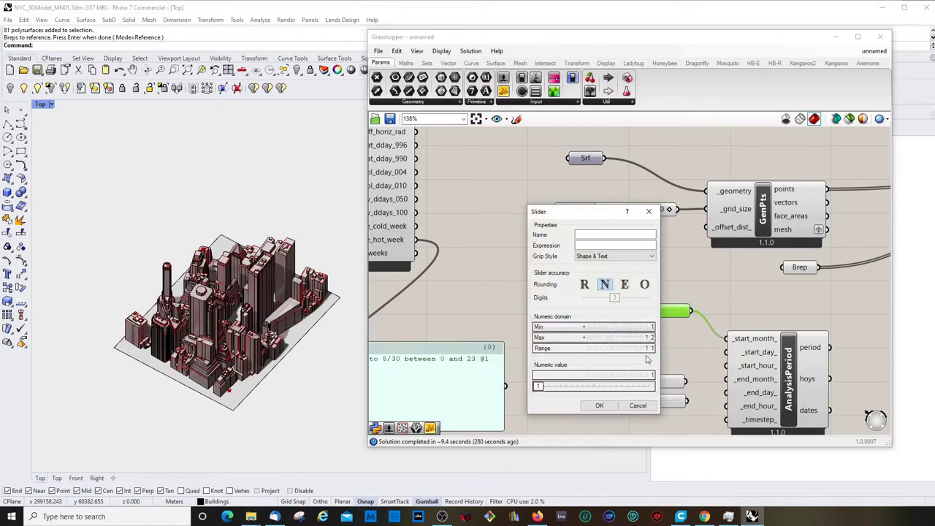
{"action": "left_click", "coordinate": [599, 405]}
- Connect the 31 slider to AnalysisPeriod's _start_day_ input and limit its range to 1 through 31, with value 1
{"action": "left_click_drag", "start_coordinate": [589, 380], "coordinate": [567, 339]}
{"action": "left_click_drag", "start_coordinate": [663, 339], "coordinate": [725, 352]}
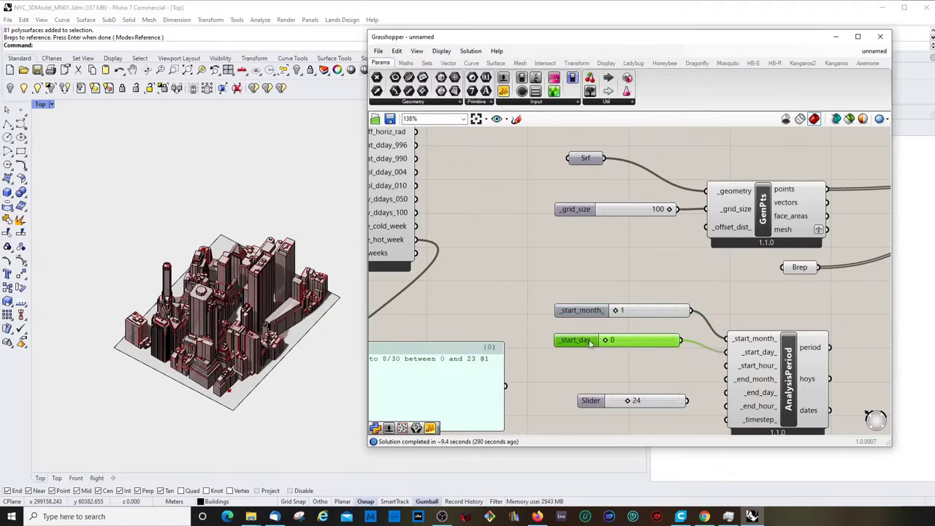
{"action": "double_click", "coordinate": [590, 343]}
{"action": "double_click", "coordinate": [599, 365]}
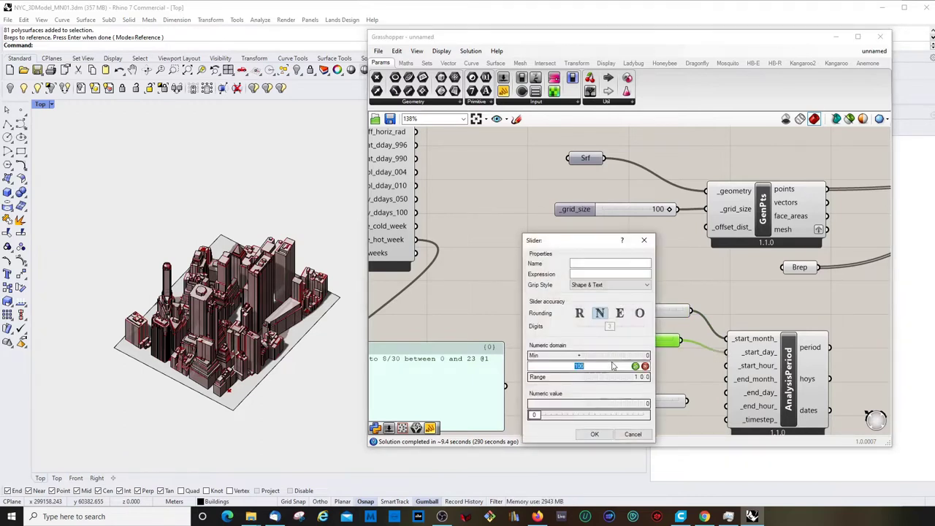
{"action": "double_click", "coordinate": [636, 357]}
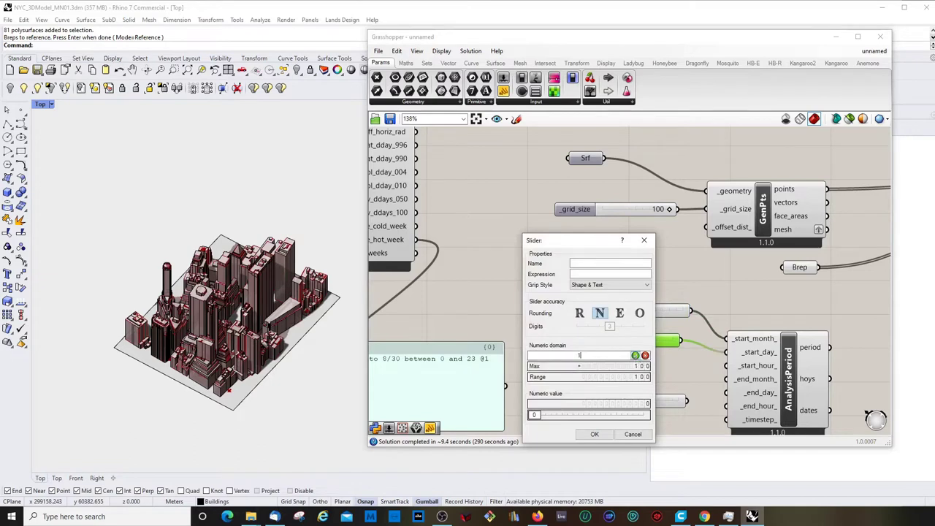
{"action": "type", "text": "1"}
{"action": "double_click", "coordinate": [633, 366]}
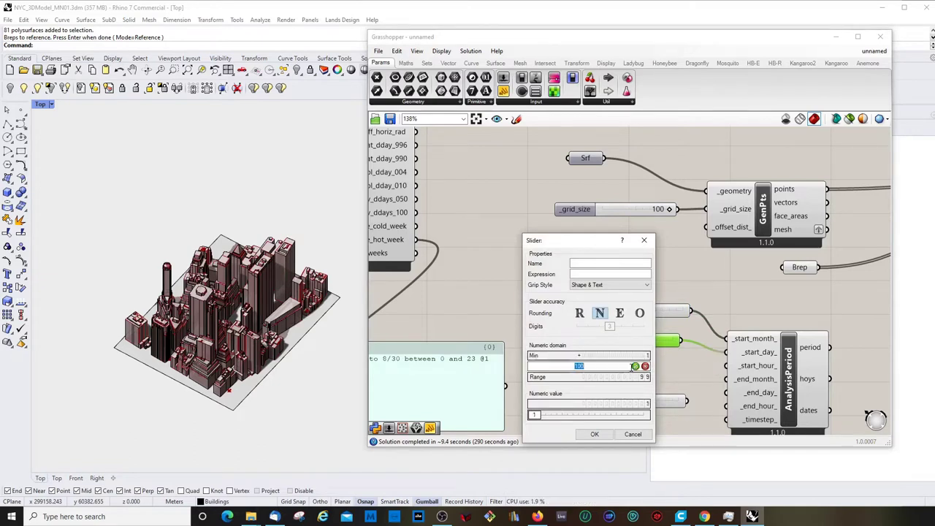
{"action": "type", "text": "31"}
{"action": "key", "text": "Return"}
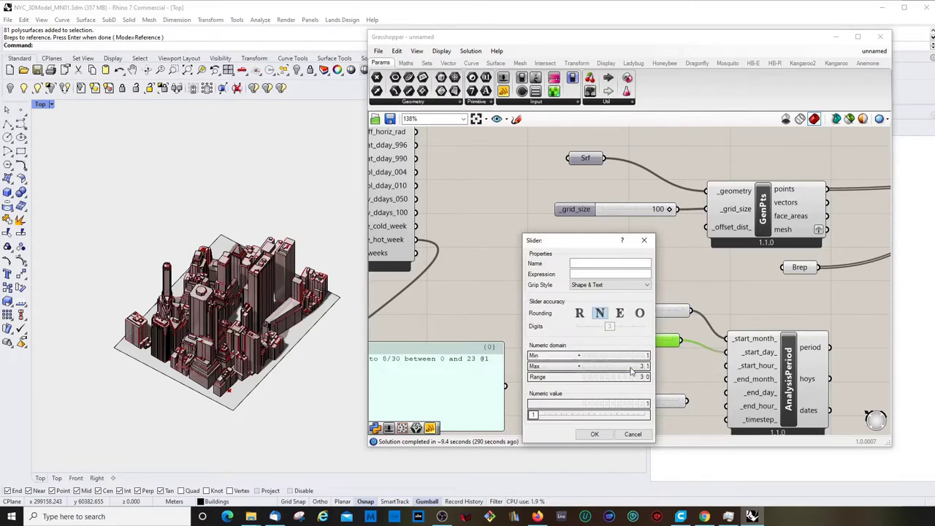
{"action": "left_click", "coordinate": [595, 434]}
- Limit the third slider's range to 0 through 31 and connect it to AnalysisPeriod's _start_hour_ input, with value 0
{"action": "left_click_drag", "start_coordinate": [600, 403], "coordinate": [590, 366]}
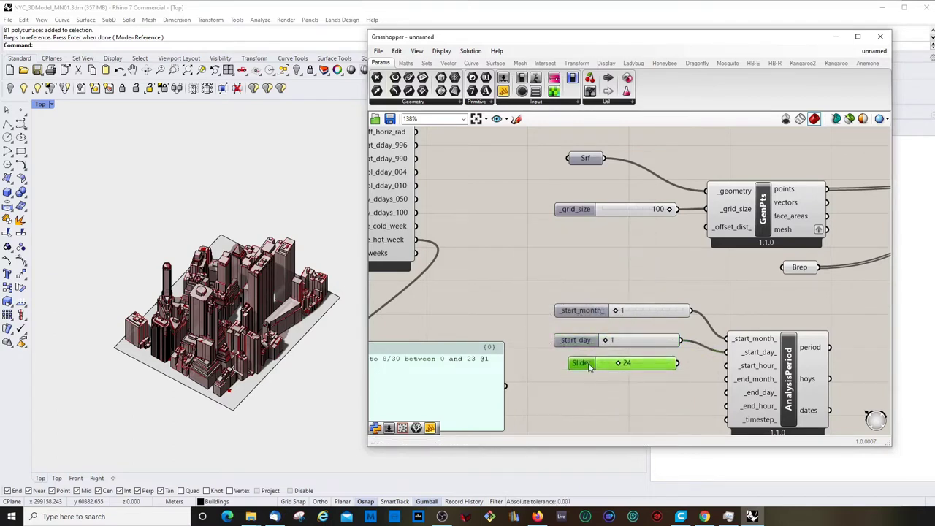
{"action": "double_click", "coordinate": [590, 367]}
{"action": "double_click", "coordinate": [604, 379]}
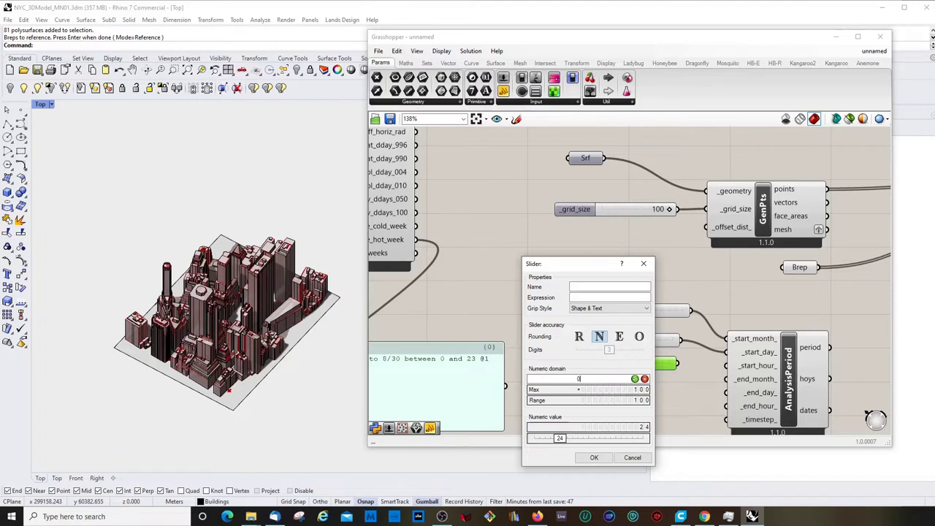
{"action": "double_click", "coordinate": [610, 390]}
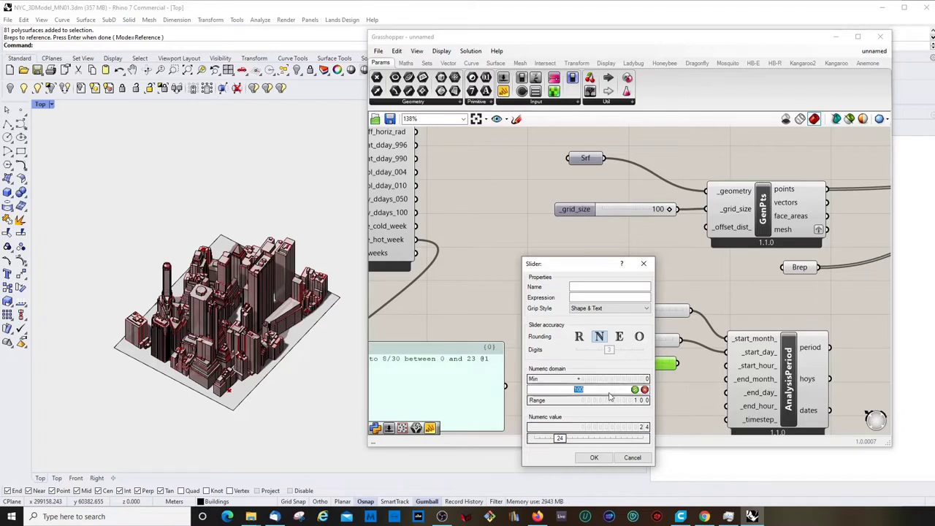
{"action": "type", "text": "31"}
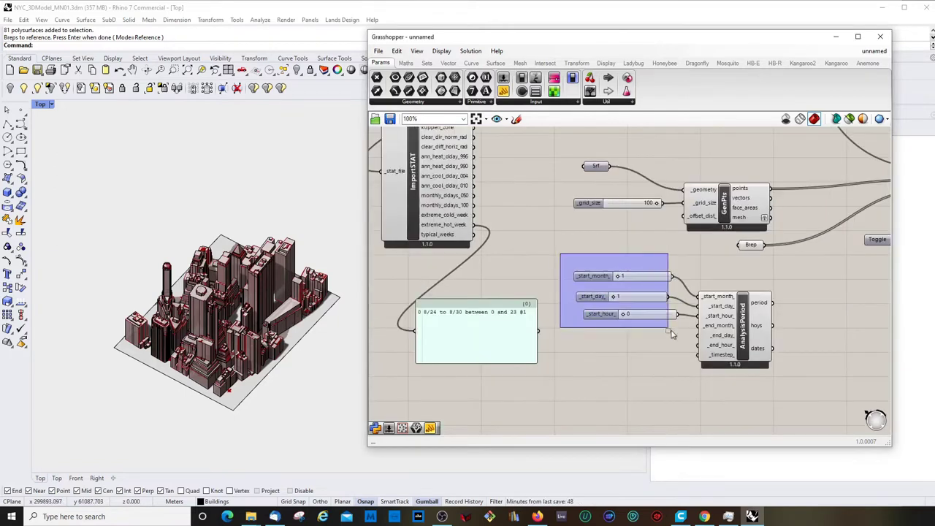
- Duplicate the three start sliders and place the copies directly below the originals
{"action": "mouse_move", "coordinate": [672, 334]}
{"action": "left_mouse_down"}
{"action": "mouse_move", "coordinate": [688, 347]}
{"action": "mouse_move", "coordinate": [680, 347]}
{"action": "left_mouse_up"}
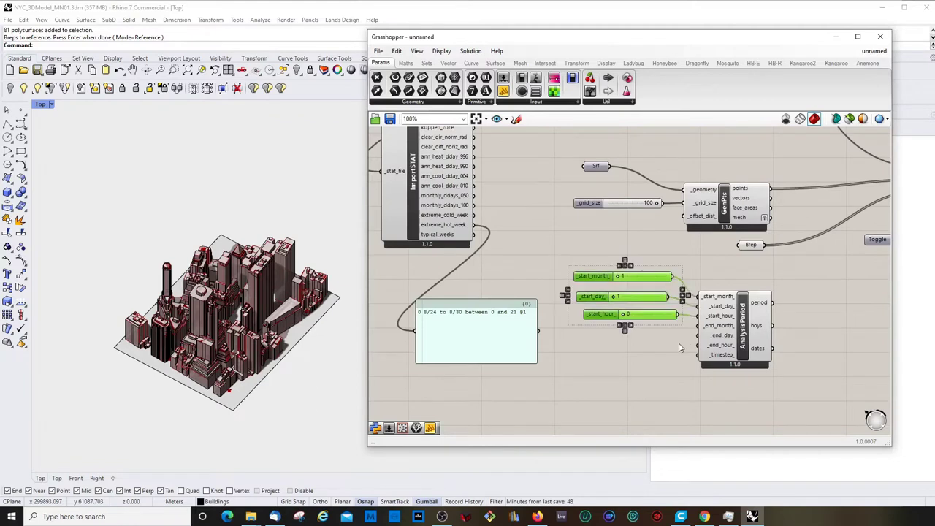
{"action": "key", "text": "ctrl+c"}
{"action": "key", "text": "ctrl+v"}
{"action": "left_click_drag", "start_coordinate": [662, 302], "coordinate": [647, 368]}
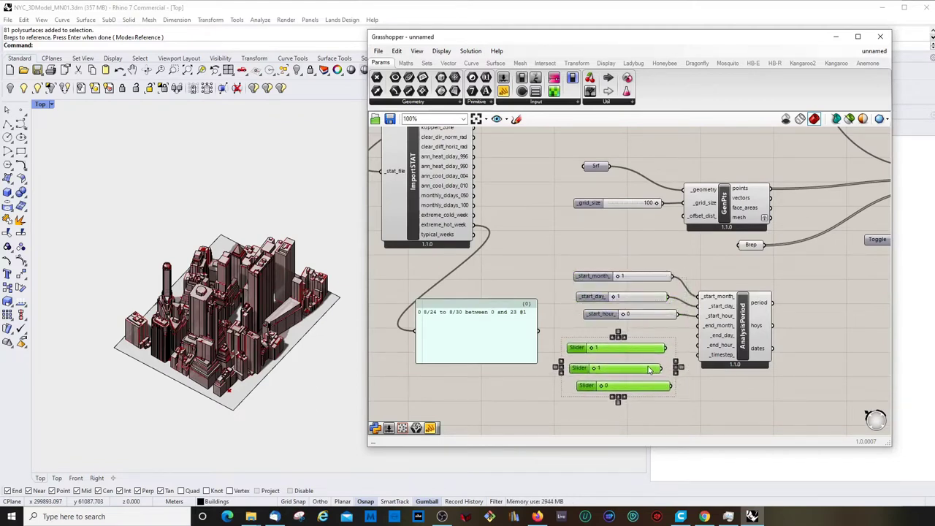
- Connect the three copied sliders, in order, to AnalysisPeriod's _end_month_, _end_day_ and _end_hour_ inputs
{"action": "scroll", "coordinate": [647, 369], "scroll_direction": "up", "scroll_amount": 3}
{"action": "left_click_drag", "start_coordinate": [640, 325], "coordinate": [690, 288]}
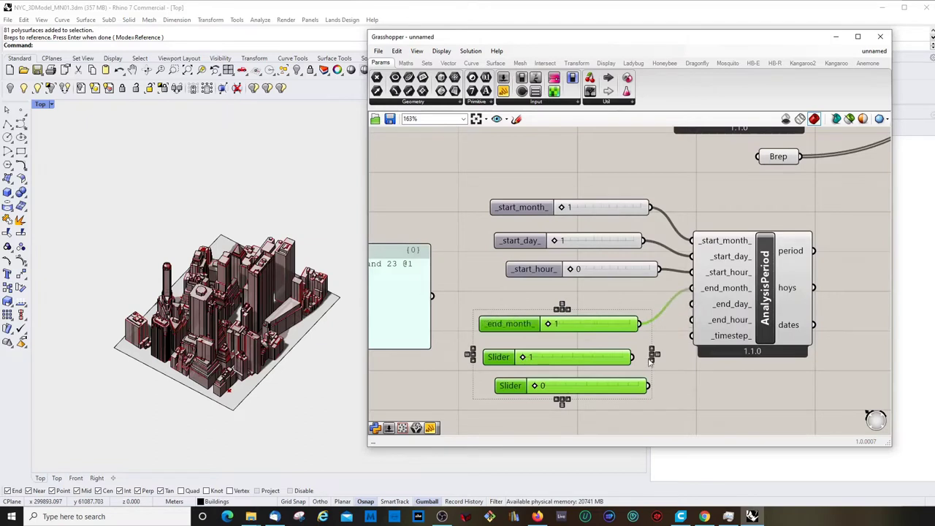
{"action": "left_click_drag", "start_coordinate": [632, 356], "coordinate": [690, 304]}
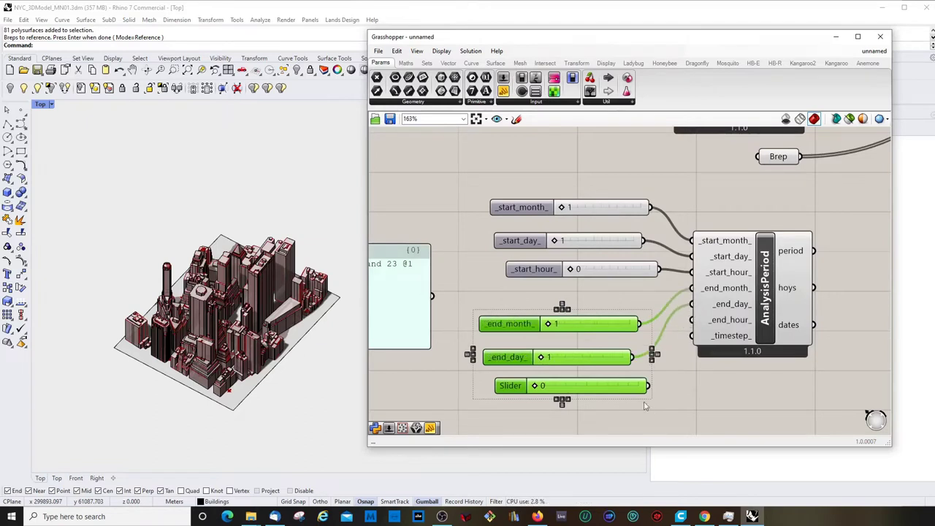
{"action": "left_click_drag", "start_coordinate": [648, 385], "coordinate": [688, 321]}
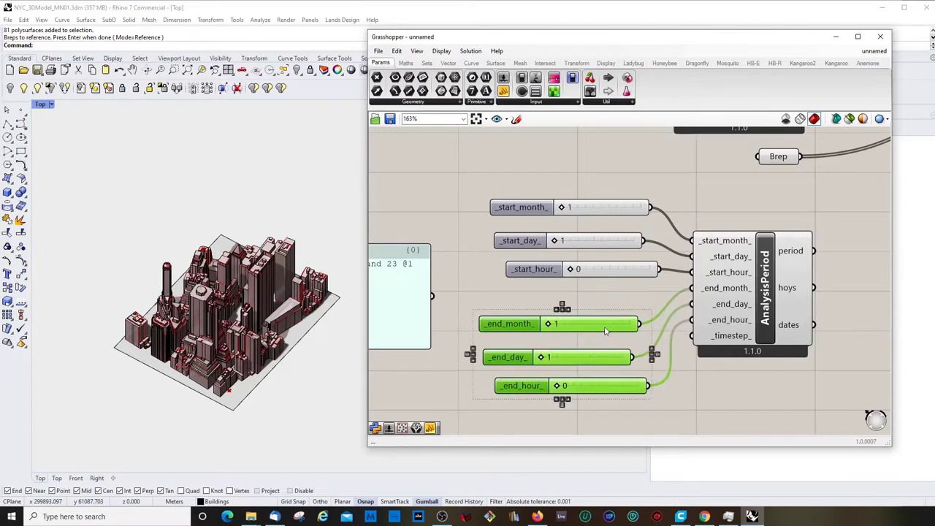
- Stack the _end_month_, _end_day_ and _end_hour_ sliders closely under the _start_hour_ slider
{"action": "left_click_drag", "start_coordinate": [604, 330], "coordinate": [612, 307]}
{"action": "left_click", "coordinate": [609, 378]}
{"action": "left_click_drag", "start_coordinate": [620, 367], "coordinate": [590, 325]}
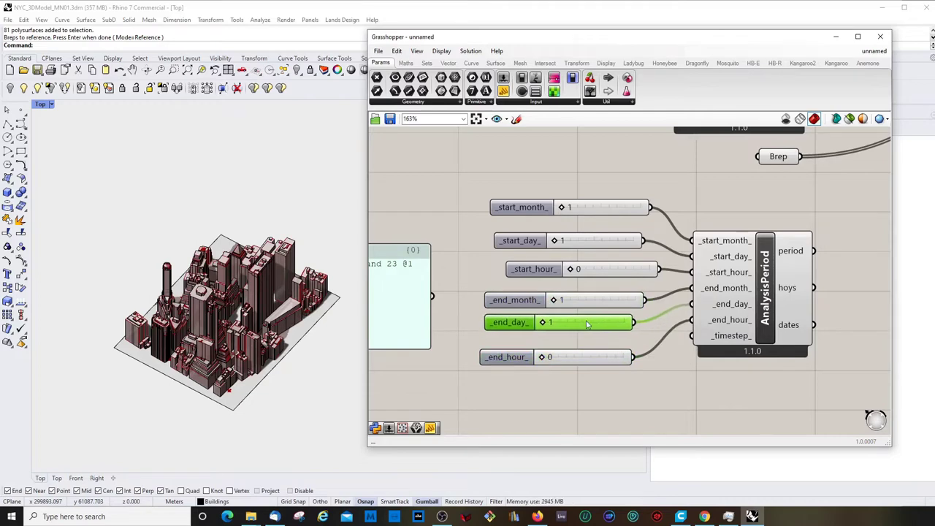
{"action": "left_click_drag", "start_coordinate": [583, 357], "coordinate": [586, 349]}
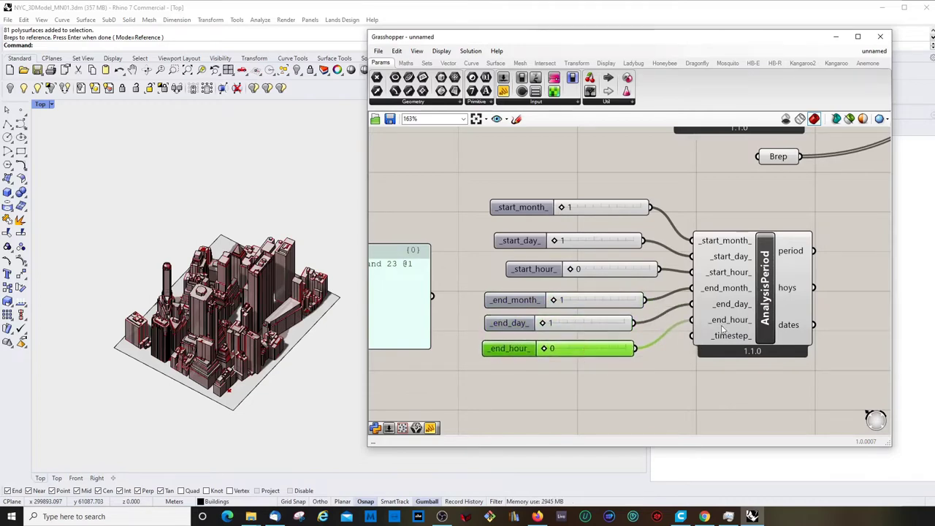
- Set the analysis period sliders to start month 8, start day 24, start hour 0, end month 8 and end day 24
{"action": "scroll", "coordinate": [733, 327], "scroll_direction": "down", "scroll_amount": 3}
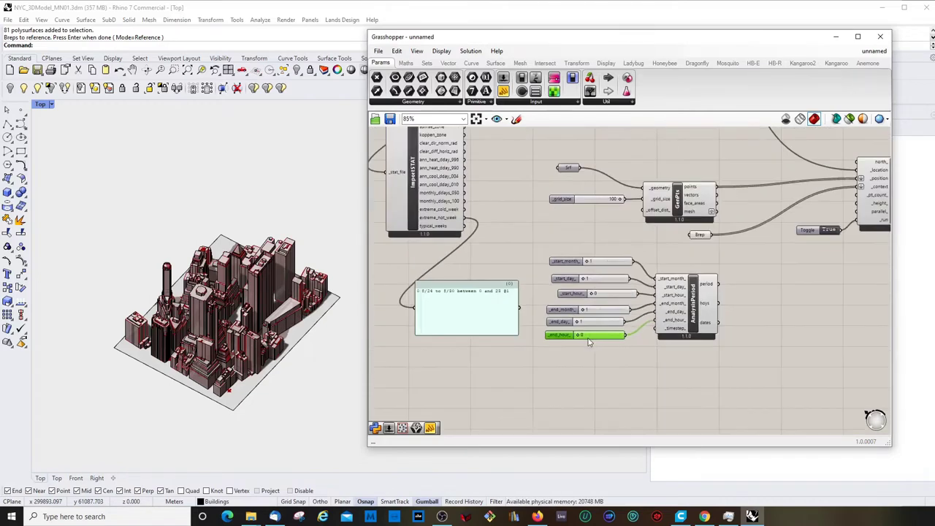
{"action": "scroll", "coordinate": [505, 338], "scroll_direction": "up", "scroll_amount": 2}
{"action": "scroll", "coordinate": [505, 338], "scroll_direction": "down", "scroll_amount": 3}
{"action": "scroll", "coordinate": [466, 303], "scroll_direction": "up", "scroll_amount": 2}
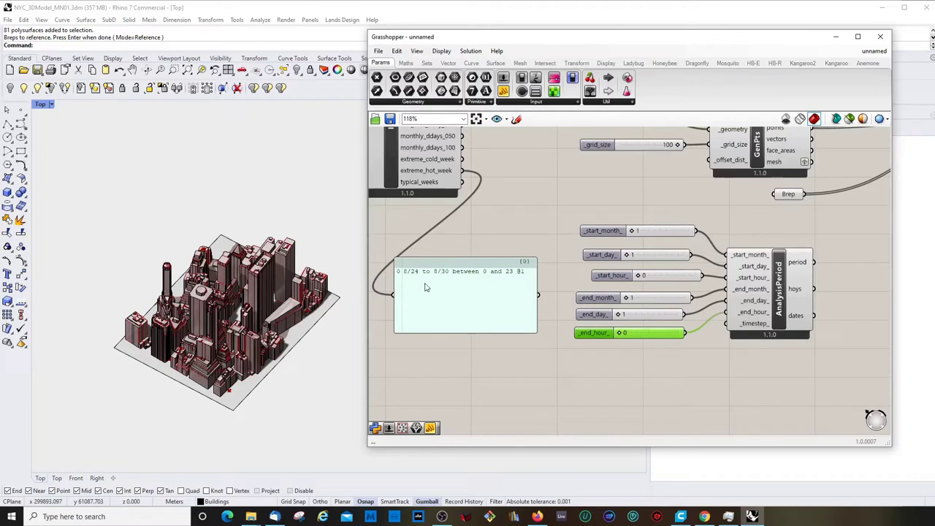
{"action": "left_click_drag", "start_coordinate": [449, 267], "coordinate": [446, 263]}
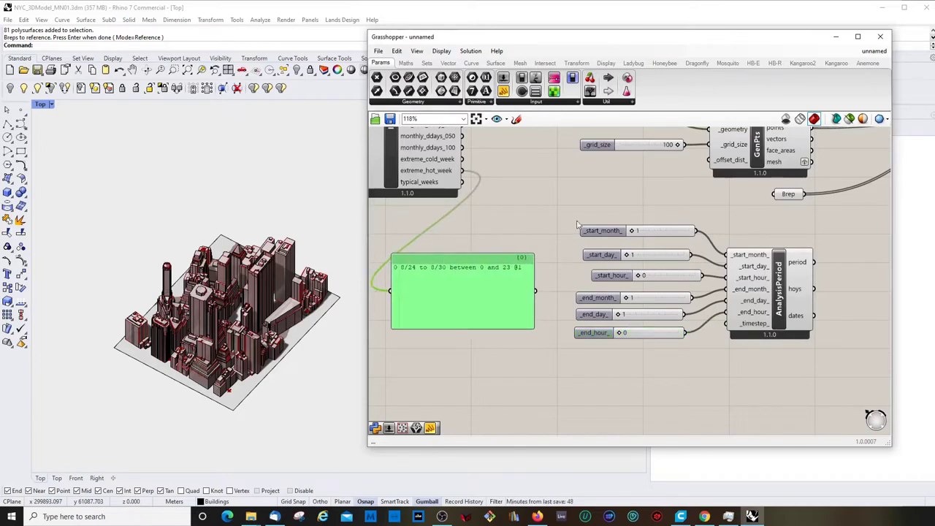
{"action": "double_click", "coordinate": [646, 230]}
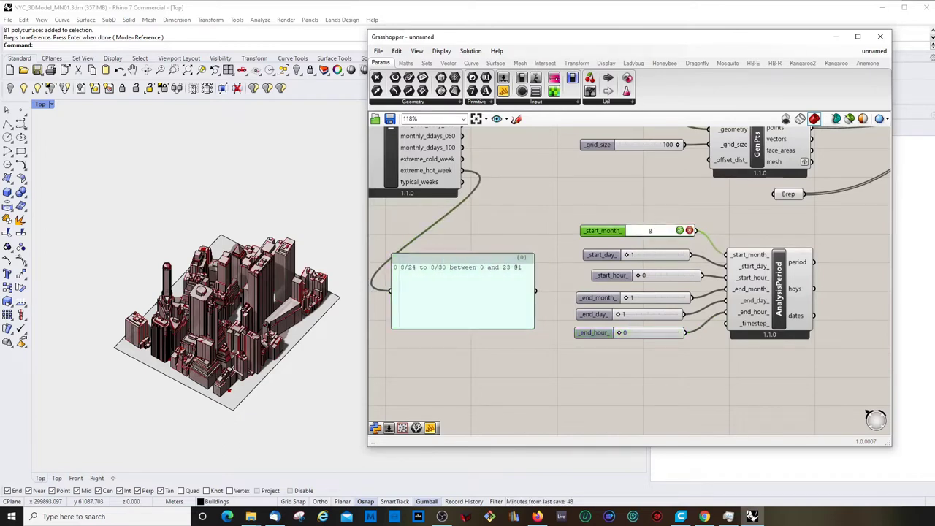
{"action": "type", "text": "8"}
{"action": "left_click", "coordinate": [649, 247]}
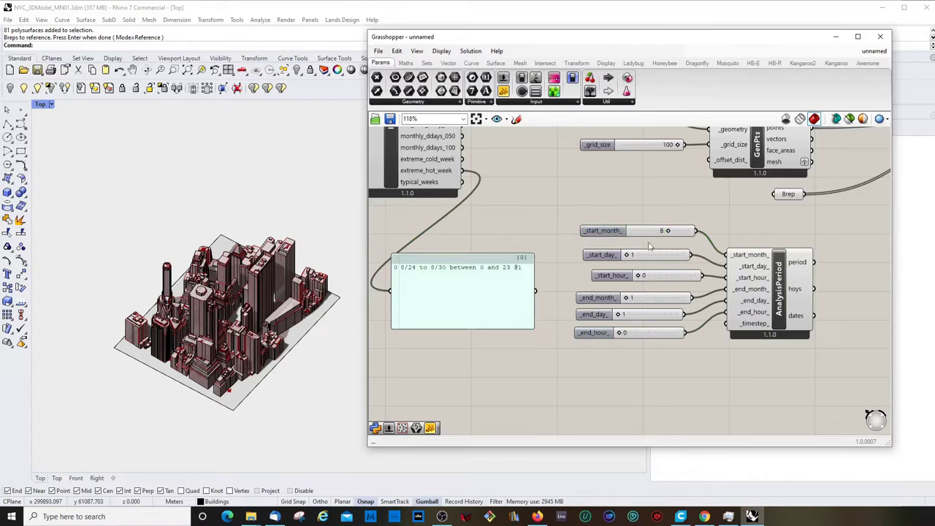
{"action": "left_click_drag", "start_coordinate": [628, 257], "coordinate": [668, 266]}
{"action": "left_click", "coordinate": [605, 259]}
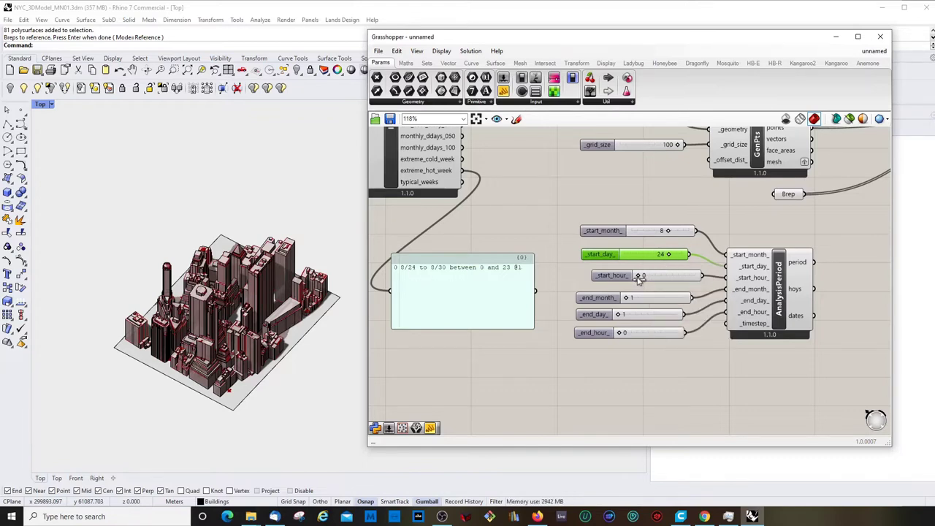
{"action": "left_click_drag", "start_coordinate": [635, 279], "coordinate": [639, 276]}
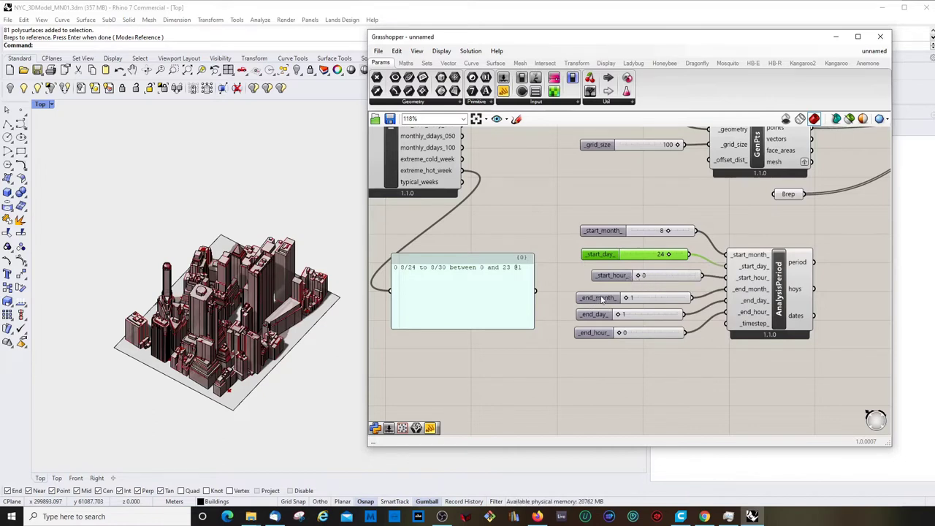
{"action": "left_click_drag", "start_coordinate": [626, 298], "coordinate": [666, 335]}
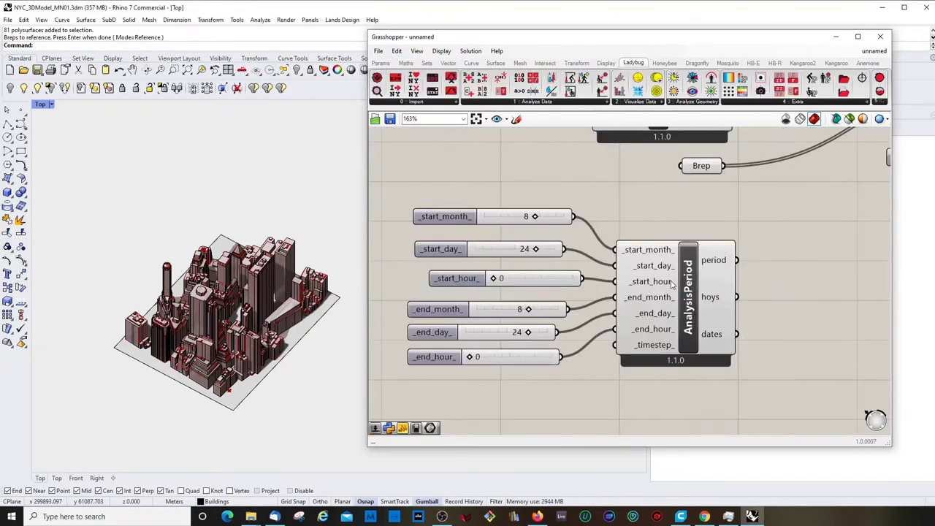
- Shift AnalysisPeriod slightly away from its sliders and align the _start_hour_ slider with the other sliders
{"action": "left_click", "coordinate": [674, 283]}
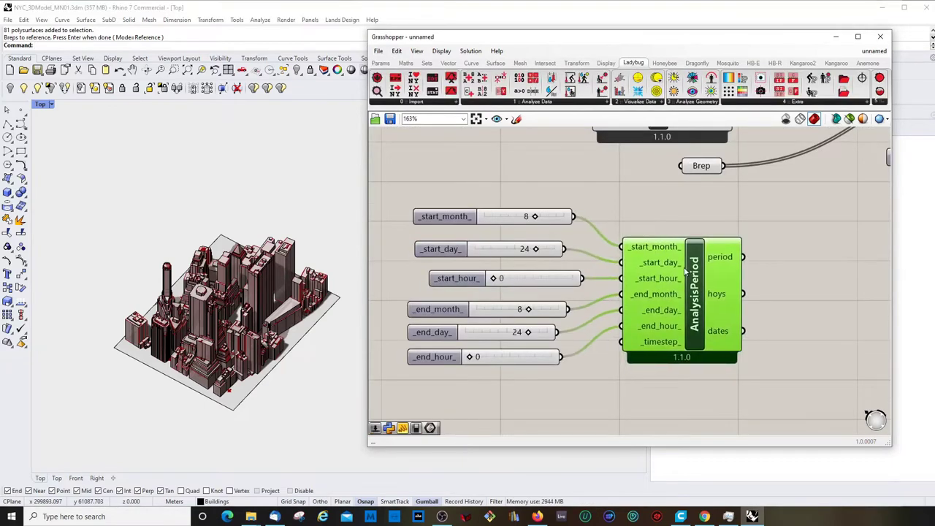
{"action": "scroll", "coordinate": [574, 302], "scroll_direction": "up", "scroll_amount": 1}
{"action": "left_click", "coordinate": [548, 269]}
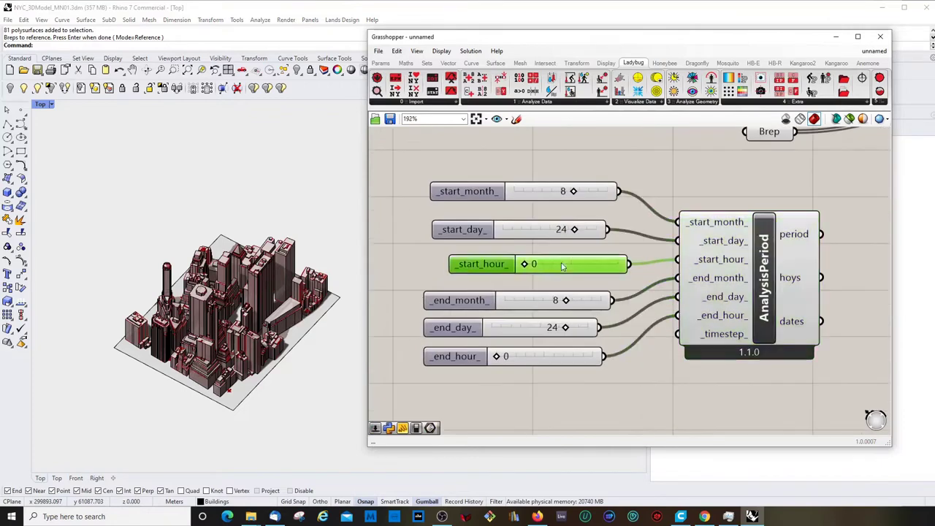
{"action": "scroll", "coordinate": [774, 263], "scroll_direction": "down", "scroll_amount": 3}
{"action": "scroll", "coordinate": [771, 246], "scroll_direction": "up", "scroll_amount": 2}
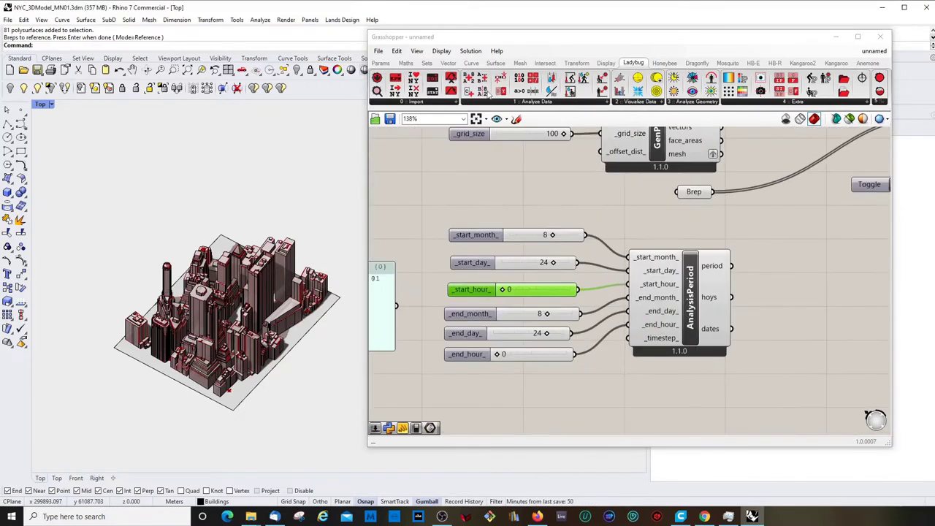
- Add a Ladybug LB Apply Analysis Period component beside AnalysisPeriod's outputs
{"action": "left_click", "coordinate": [532, 103]}
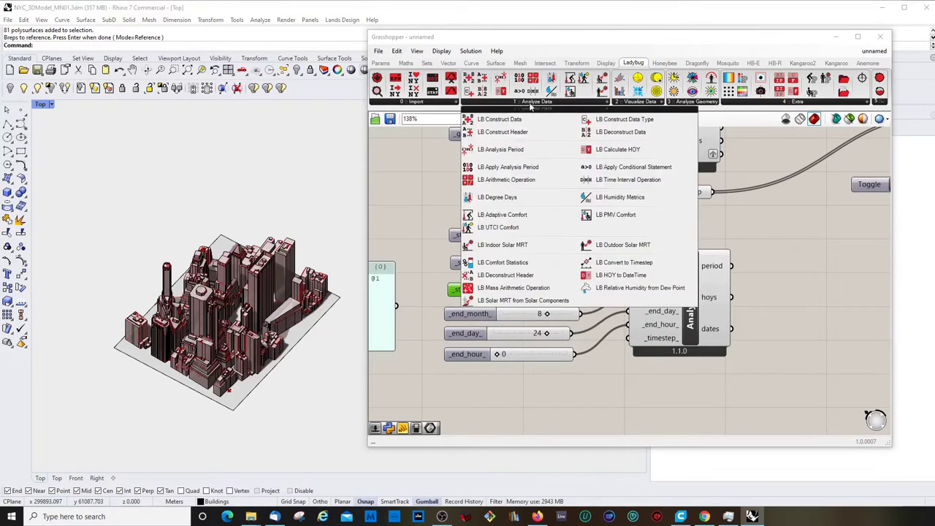
{"action": "left_click", "coordinate": [513, 167]}
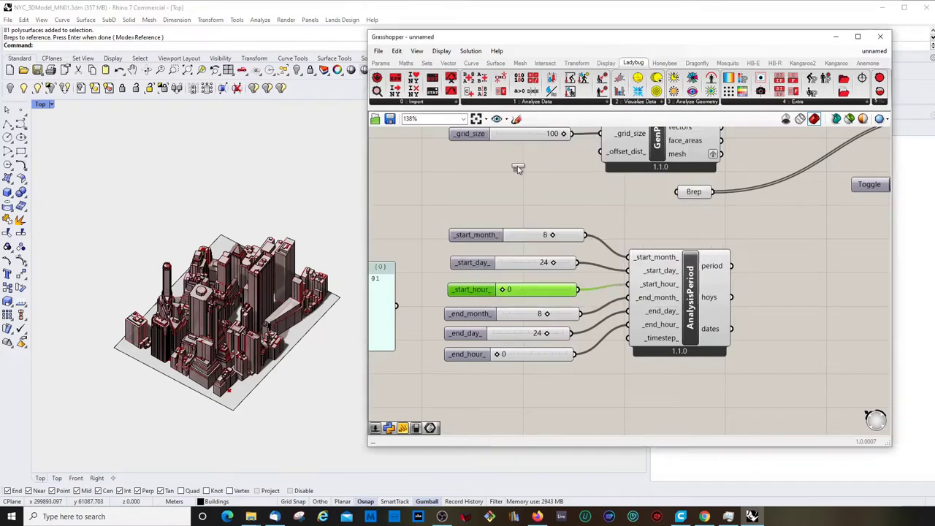
{"action": "left_click", "coordinate": [826, 273]}
- Move the ImportEPW component slightly down and to the right, closer to GenPts
{"action": "scroll", "coordinate": [601, 231], "scroll_direction": "down", "scroll_amount": 9}
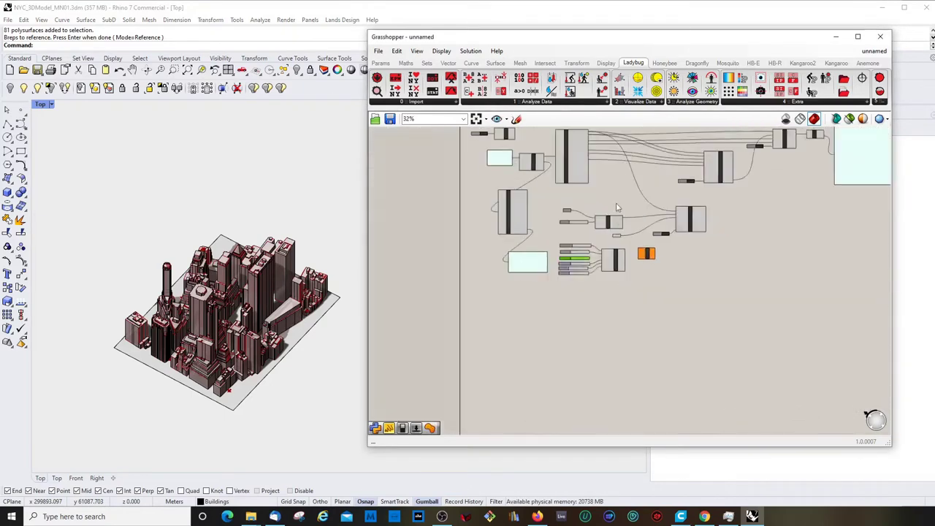
{"action": "scroll", "coordinate": [584, 175], "scroll_direction": "up", "scroll_amount": 4}
{"action": "left_click_drag", "start_coordinate": [570, 177], "coordinate": [592, 215]}
{"action": "scroll", "coordinate": [584, 204], "scroll_direction": "up", "scroll_amount": 3}
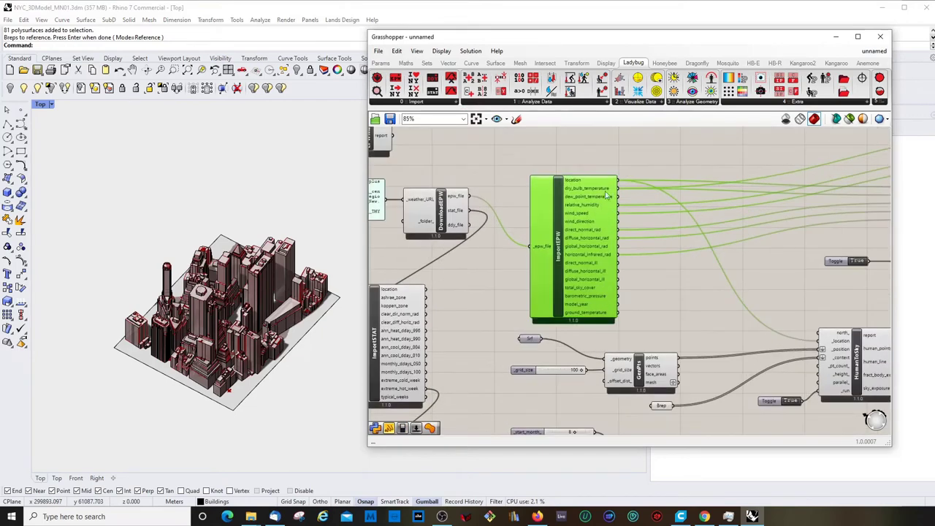
- Draw a wire from ImportEPW's dry_bulb_temperature output toward the new Apply Analysis Period component
{"action": "scroll", "coordinate": [612, 183], "scroll_direction": "down", "scroll_amount": 3}
{"action": "left_click_drag", "start_coordinate": [612, 180], "coordinate": [658, 246]}
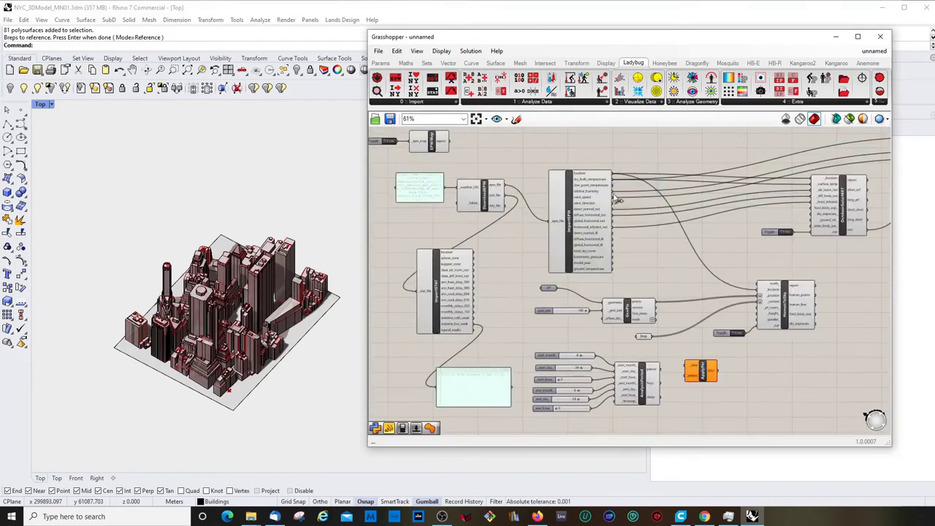
- Connect ImportEPW's dry_bulb_temperature output to the _data input of ApplyPer
{"action": "left_click_drag", "start_coordinate": [612, 180], "coordinate": [690, 367]}
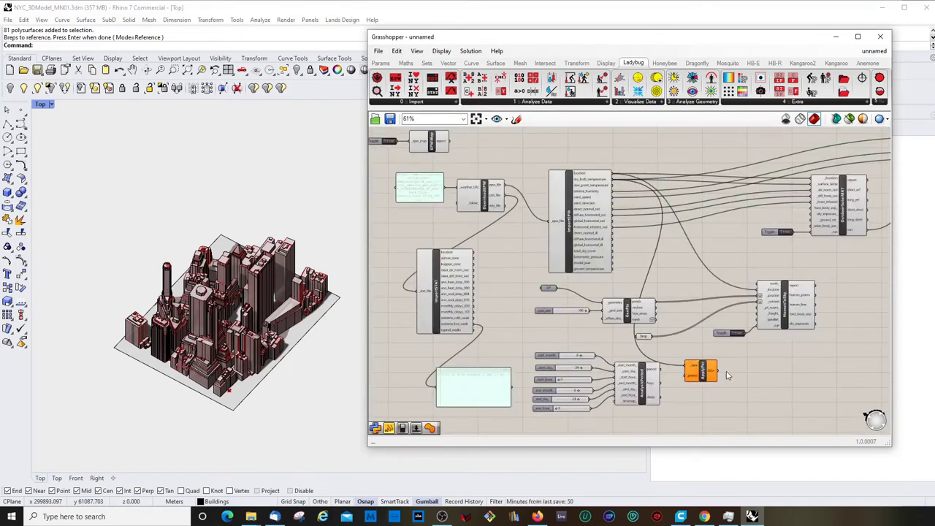
{"action": "scroll", "coordinate": [665, 408], "scroll_direction": "up", "scroll_amount": 5}
{"action": "left_click", "coordinate": [740, 316]}
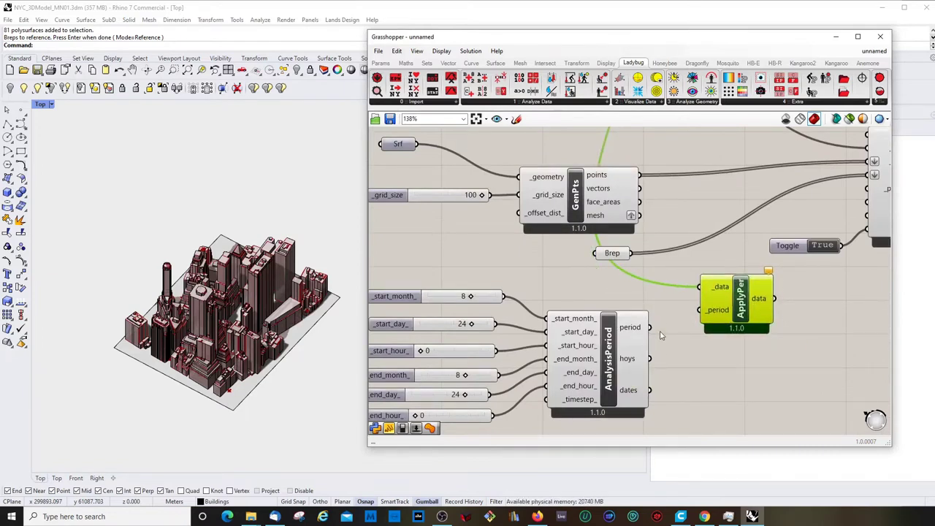
- Wire the start month, start day and start hour sliders into AnalysisPeriod's _end_month_, _end_day_ and _end_hour_ inputs as well
{"action": "scroll", "coordinate": [652, 318], "scroll_direction": "down", "scroll_amount": 4}
{"action": "scroll", "coordinate": [609, 374], "scroll_direction": "up", "scroll_amount": 4}
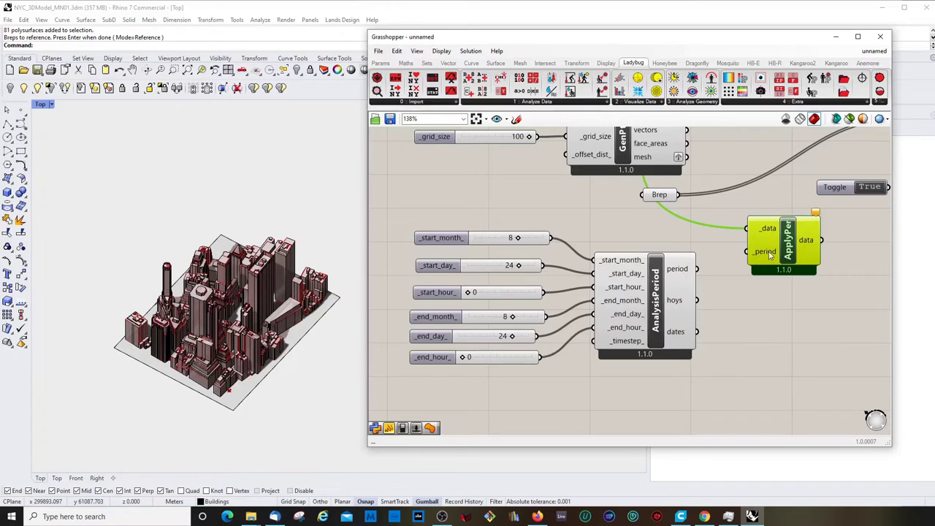
{"action": "left_click", "coordinate": [487, 295]}
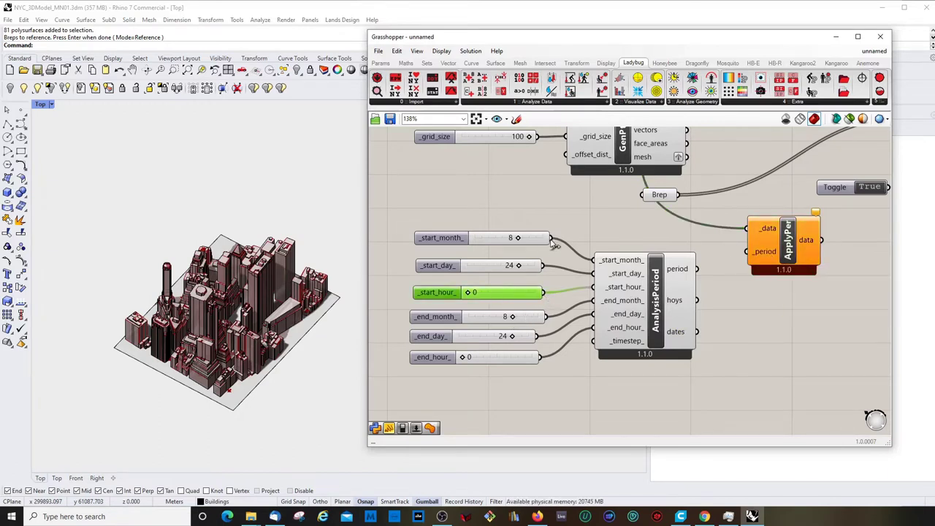
{"action": "left_click_drag", "start_coordinate": [554, 244], "coordinate": [590, 301]}
{"action": "left_click_drag", "start_coordinate": [544, 271], "coordinate": [590, 323]}
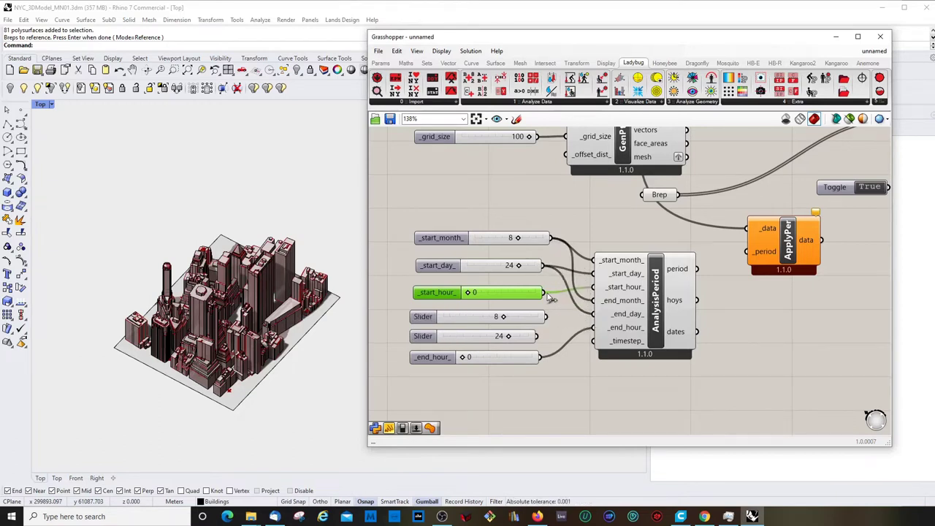
{"action": "left_click_drag", "start_coordinate": [544, 293], "coordinate": [593, 333]}
- Delete the three disconnected sliders that formerly fed the end month, day and hour
{"action": "left_click", "coordinate": [525, 319]}
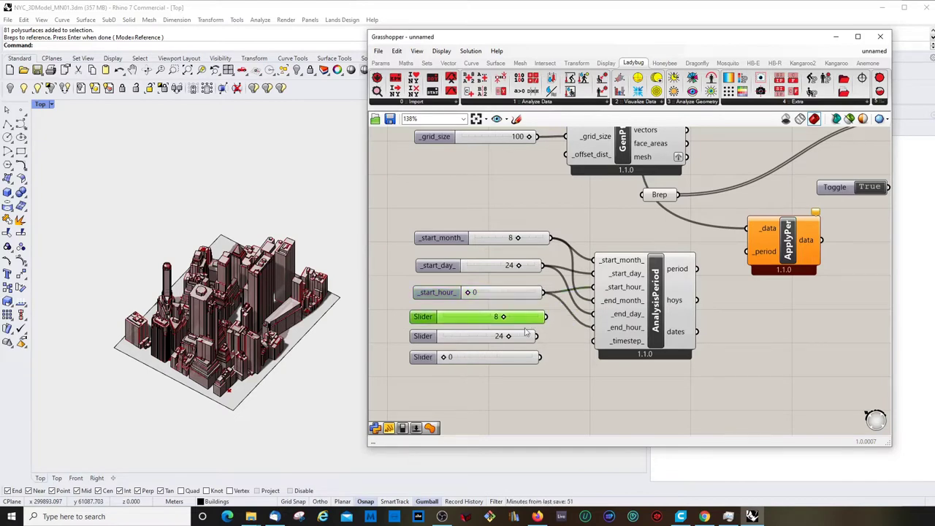
{"action": "left_click", "coordinate": [520, 338], "text": "shift"}
{"action": "left_click", "coordinate": [519, 358], "text": "shift"}
{"action": "key", "text": "Delete"}
{"action": "scroll", "coordinate": [512, 358], "scroll_direction": "down", "scroll_amount": 2}
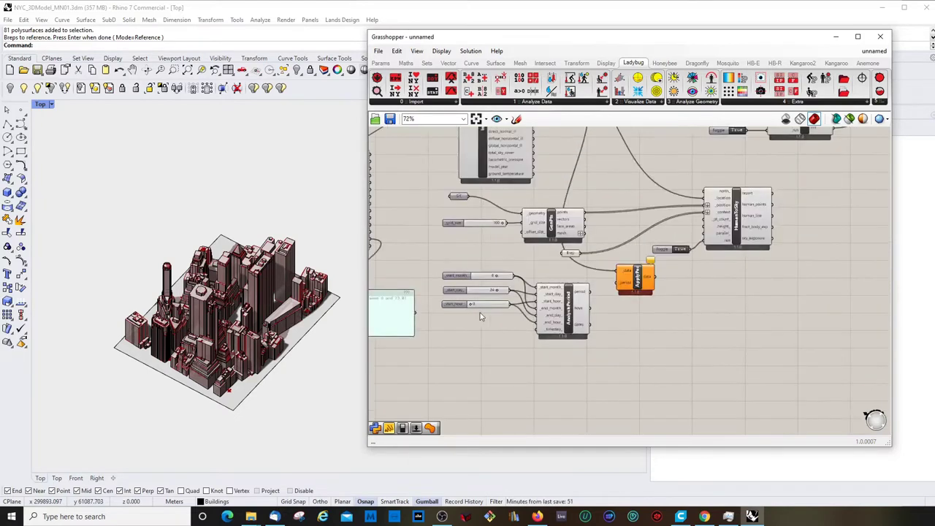
- Move the three remaining sliders level with AnalysisPeriod and connect its period output to ApplyPer's _period input
{"action": "left_click_drag", "start_coordinate": [560, 218], "coordinate": [464, 293]}
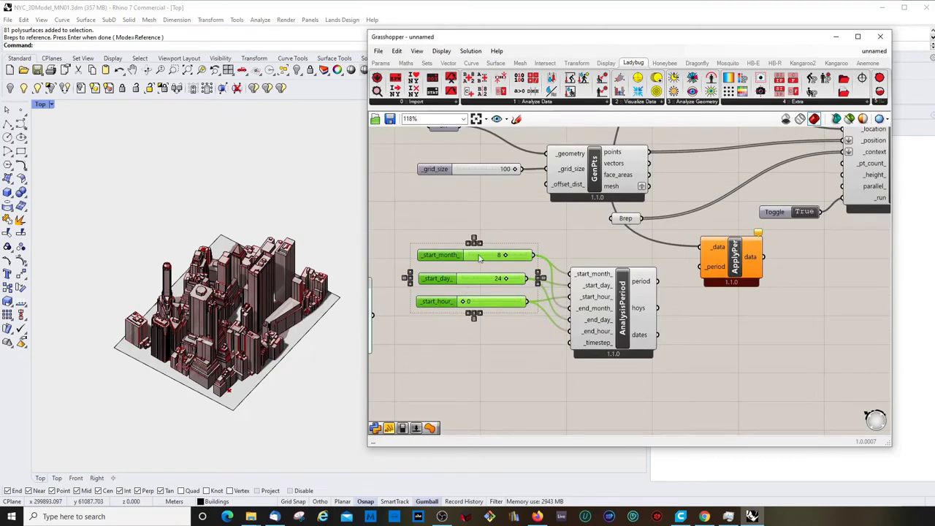
{"action": "left_click_drag", "start_coordinate": [479, 257], "coordinate": [474, 285]}
{"action": "left_click", "coordinate": [548, 263]}
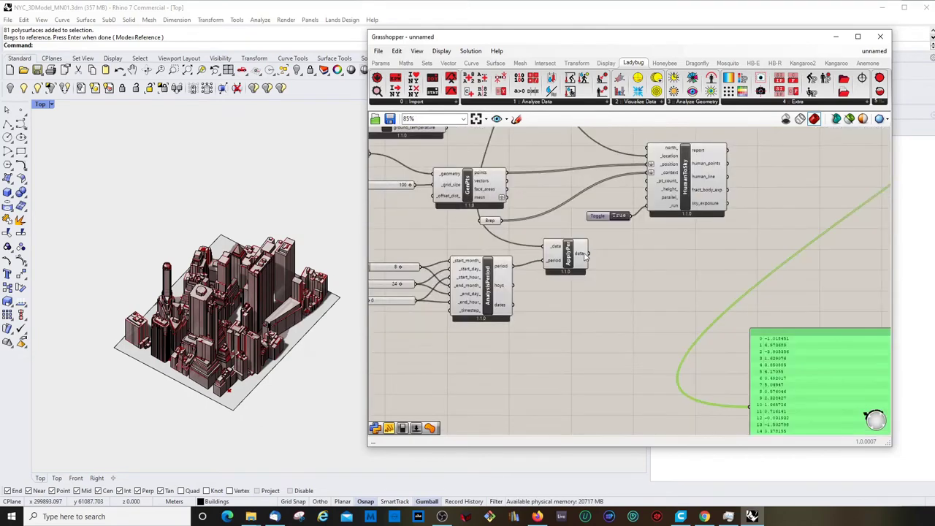
- Connect ApplyPer's data output to a copied panel and place that panel close to ApplyPer
{"action": "left_click_drag", "start_coordinate": [584, 254], "coordinate": [749, 407]}
{"action": "left_click_drag", "start_coordinate": [785, 347], "coordinate": [693, 261]}
{"action": "scroll", "coordinate": [632, 289], "scroll_direction": "down", "scroll_amount": 5}
{"action": "scroll", "coordinate": [736, 180], "scroll_direction": "up", "scroll_amount": 2}
- Copy the XData component between ApplyPer and the panel, wiring ApplyPer's data into it and its values into the panel
{"action": "left_click", "coordinate": [757, 187]}
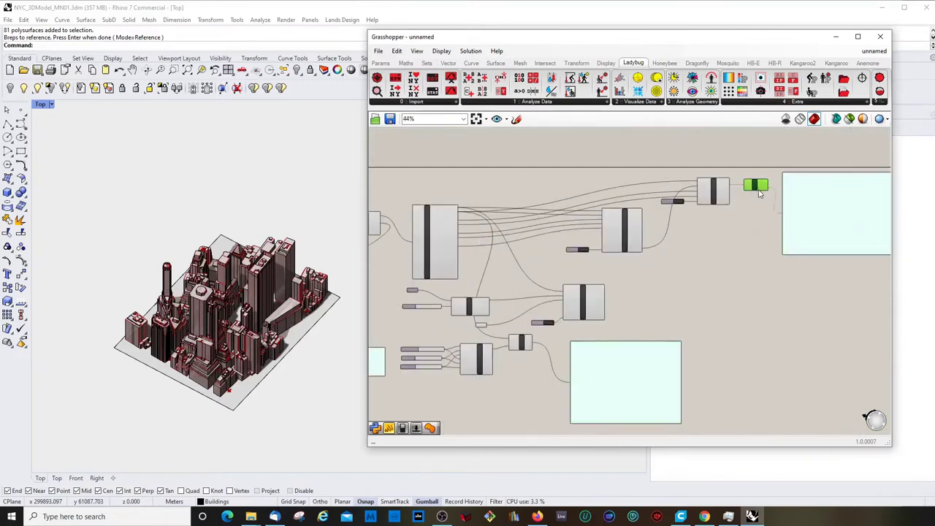
{"action": "left_click_drag", "start_coordinate": [760, 201], "coordinate": [650, 420]}
{"action": "scroll", "coordinate": [541, 361], "scroll_direction": "up", "scroll_amount": 5}
{"action": "scroll", "coordinate": [706, 264], "scroll_direction": "down", "scroll_amount": 1}
{"action": "left_click_drag", "start_coordinate": [573, 301], "coordinate": [600, 293]}
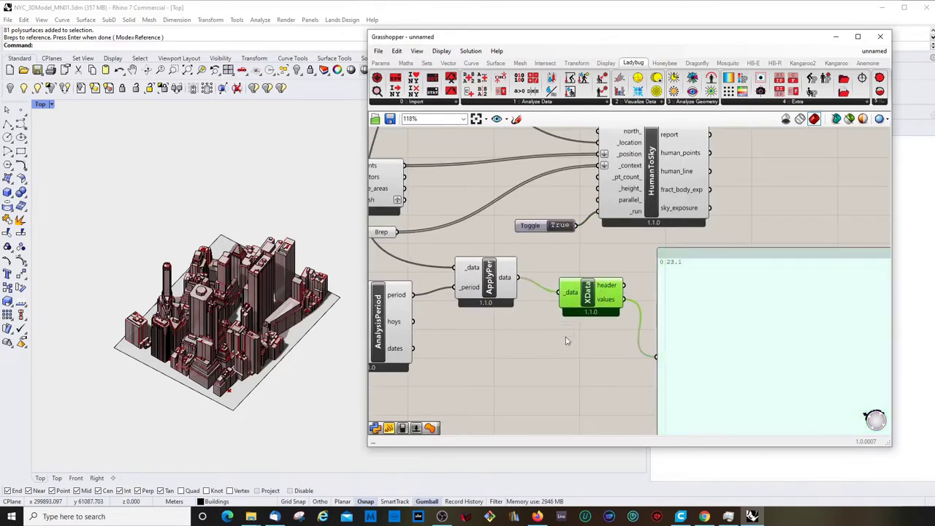
{"action": "left_click", "coordinate": [565, 340]}
- Examine the filtered temperature value in the panel alongside the AnalysisPeriod month, day and hour sliders
{"action": "scroll", "coordinate": [582, 283], "scroll_direction": "down", "scroll_amount": 4}
{"action": "scroll", "coordinate": [438, 304], "scroll_direction": "up", "scroll_amount": 4}
{"action": "scroll", "coordinate": [515, 319], "scroll_direction": "down", "scroll_amount": 3}
{"action": "scroll", "coordinate": [523, 321], "scroll_direction": "up", "scroll_amount": 3}
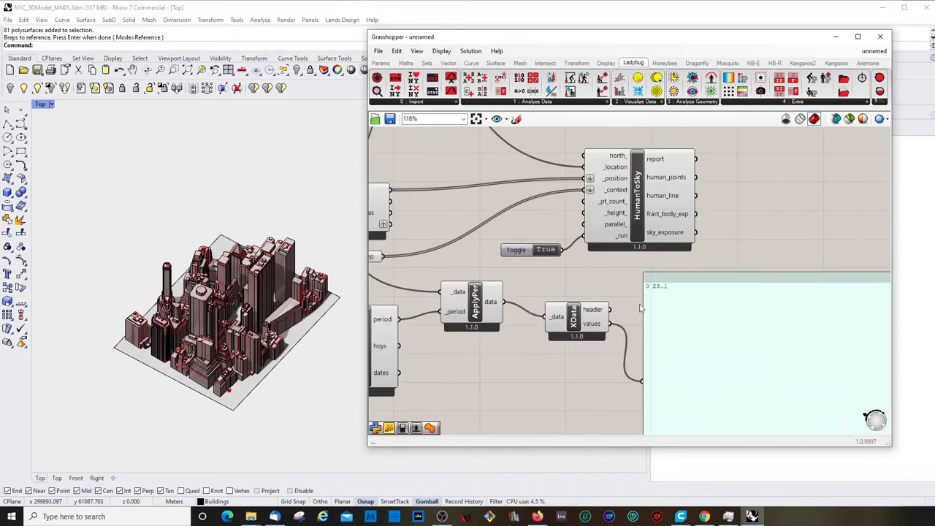
{"action": "scroll", "coordinate": [657, 292], "scroll_direction": "down", "scroll_amount": 4}
{"action": "scroll", "coordinate": [495, 310], "scroll_direction": "up", "scroll_amount": 5}
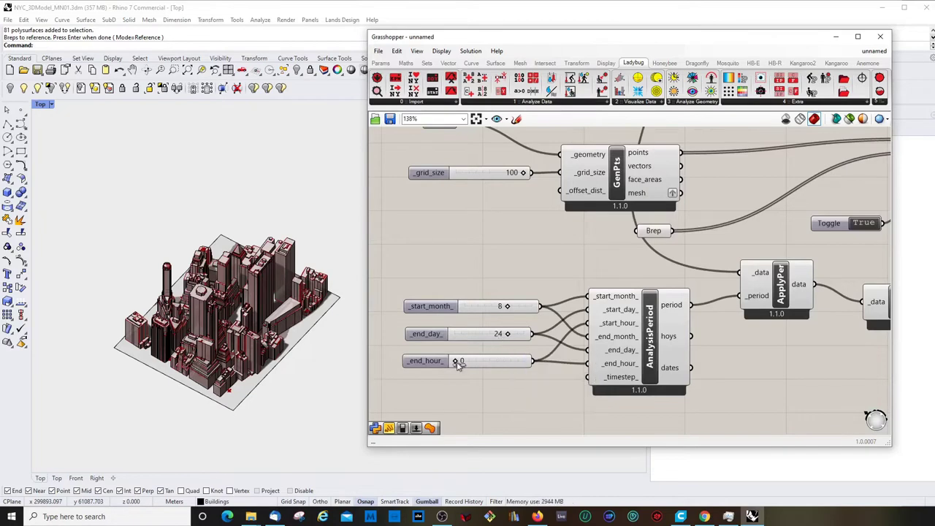
{"action": "scroll", "coordinate": [413, 339], "scroll_direction": "down", "scroll_amount": 4}
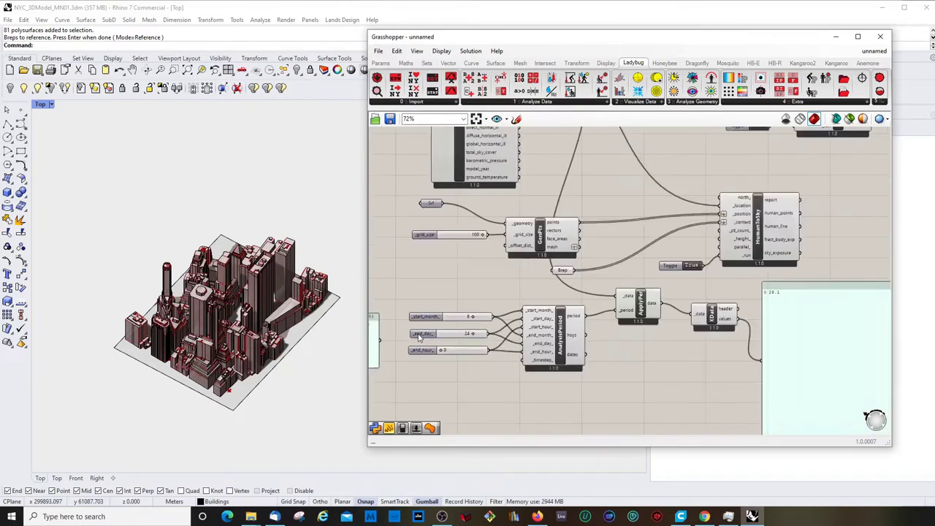
{"action": "scroll", "coordinate": [660, 335], "scroll_direction": "up", "scroll_amount": 2}
{"action": "scroll", "coordinate": [659, 335], "scroll_direction": "up", "scroll_amount": 1}
{"action": "scroll", "coordinate": [616, 355], "scroll_direction": "down", "scroll_amount": 3}
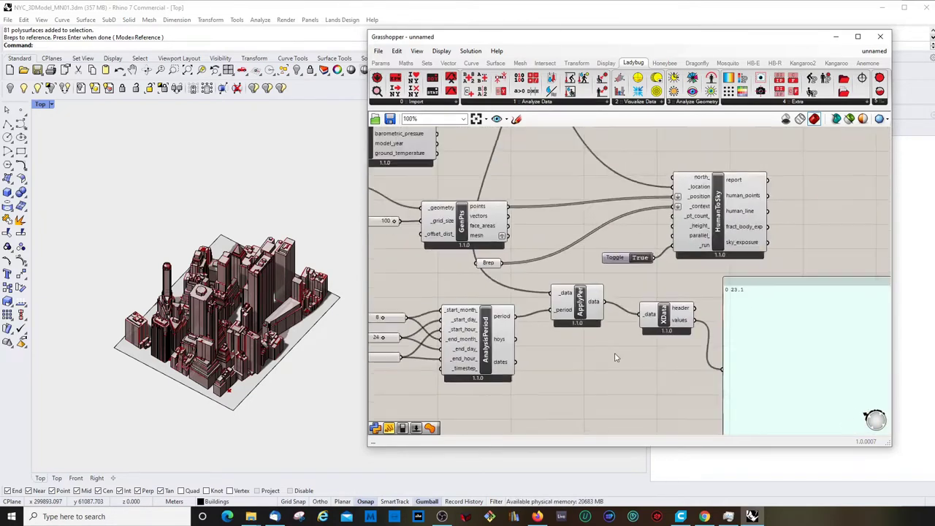
{"action": "scroll", "coordinate": [701, 313], "scroll_direction": "up", "scroll_amount": 2}
{"action": "scroll", "coordinate": [720, 328], "scroll_direction": "down", "scroll_amount": 3}
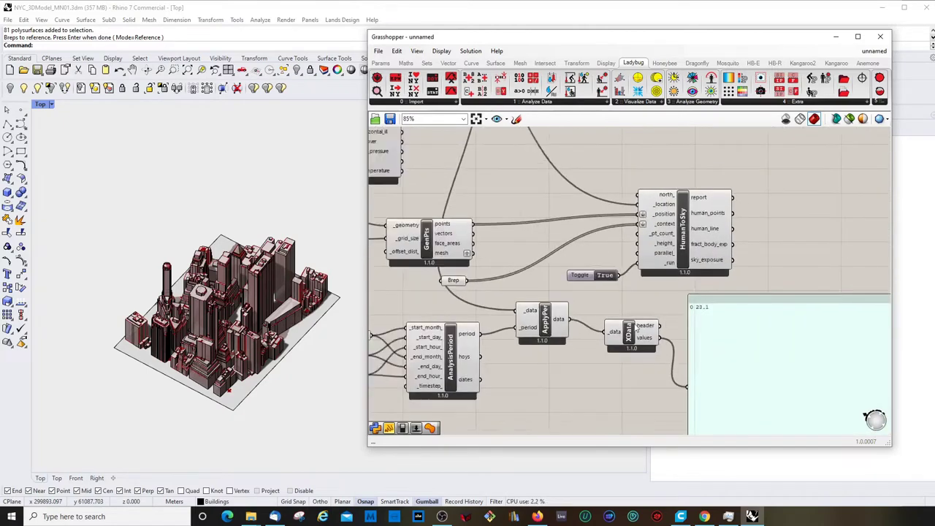
{"action": "right_click_drag", "start_coordinate": [699, 338], "coordinate": [772, 302]}
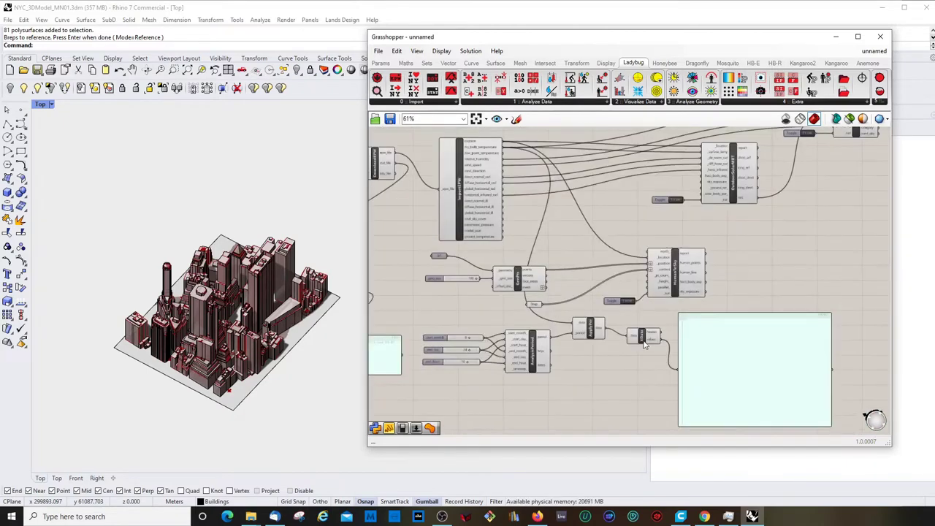
- Delete the copied XData component and the panel attached to it beside ApplyPer
{"action": "left_click", "coordinate": [645, 337]}
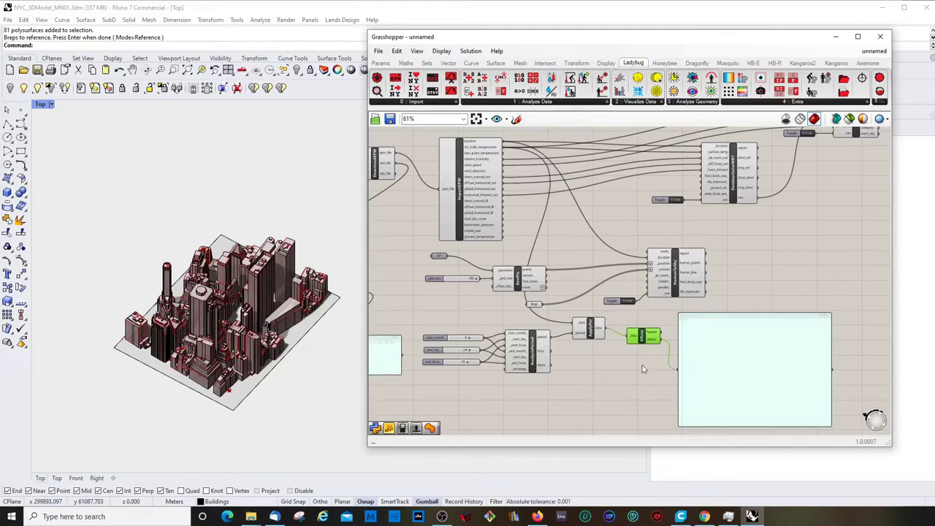
{"action": "scroll", "coordinate": [642, 369], "scroll_direction": "down", "scroll_amount": 2}
{"action": "scroll", "coordinate": [569, 380], "scroll_direction": "up", "scroll_amount": 4}
- Move ApplyPer up between ImportEPW and OutdoorSolarMRT, level with the weather data wires
{"action": "left_click_drag", "start_coordinate": [574, 396], "coordinate": [558, 196]}
{"action": "scroll", "coordinate": [569, 289], "scroll_direction": "down", "scroll_amount": 4}
{"action": "scroll", "coordinate": [703, 283], "scroll_direction": "down", "scroll_amount": 2}
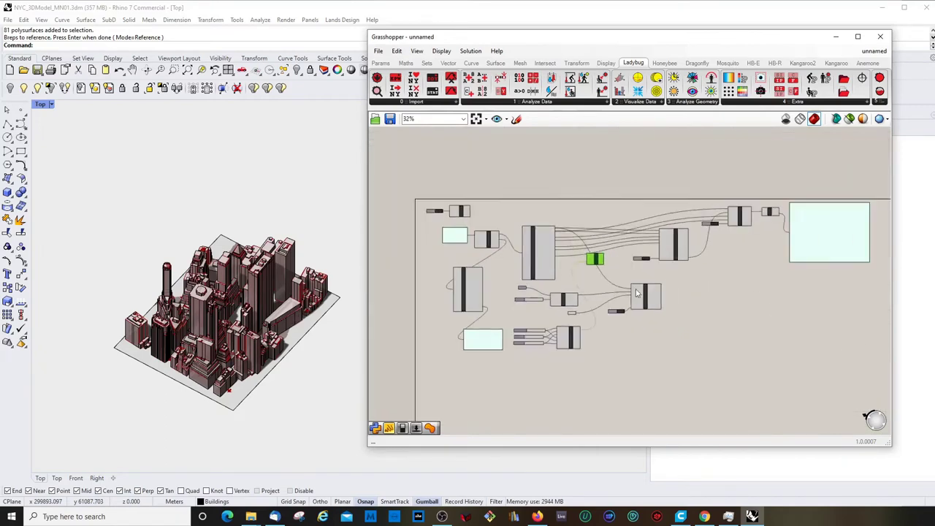
{"action": "scroll", "coordinate": [634, 240], "scroll_direction": "up", "scroll_amount": 4}
{"action": "scroll", "coordinate": [634, 240], "scroll_direction": "down", "scroll_amount": 5}
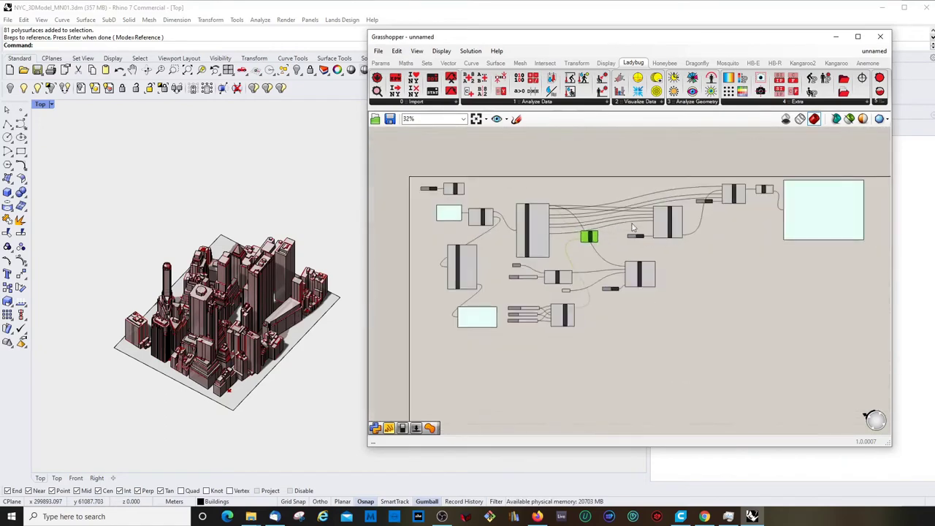
{"action": "scroll", "coordinate": [600, 221], "scroll_direction": "up", "scroll_amount": 5}
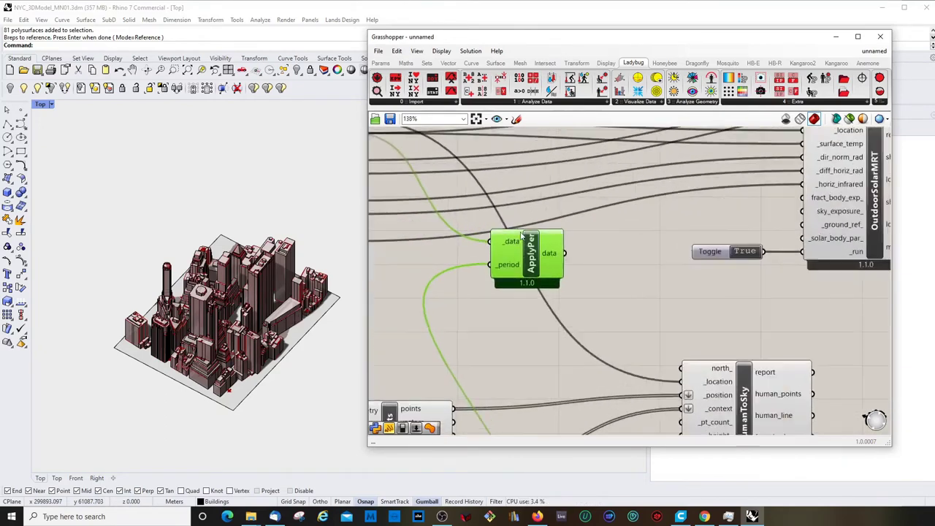
{"action": "left_click_drag", "start_coordinate": [534, 261], "coordinate": [531, 200]}
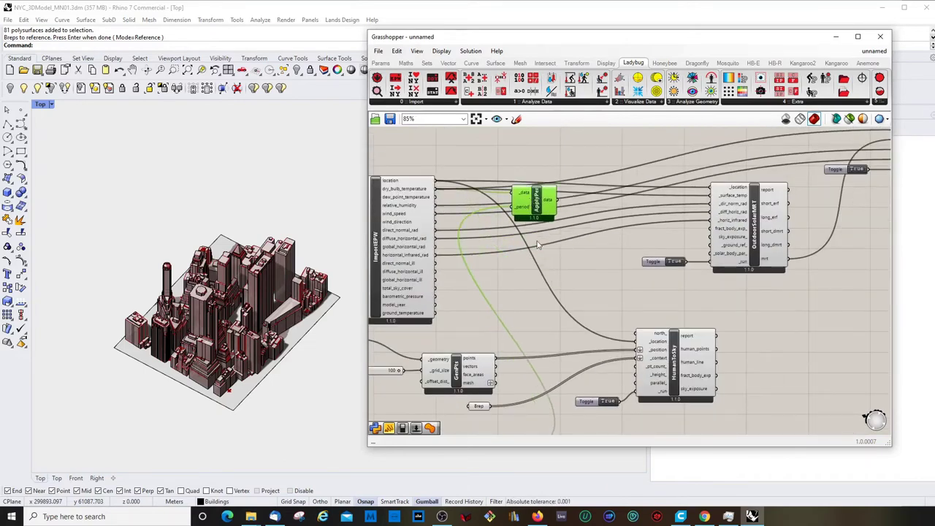
- Move OutdoorSolarMRT slightly lower to make room for ApplyPer components before UTCI
{"action": "scroll", "coordinate": [538, 245], "scroll_direction": "down", "scroll_amount": 2}
{"action": "scroll", "coordinate": [594, 209], "scroll_direction": "up", "scroll_amount": 2}
{"action": "scroll", "coordinate": [564, 238], "scroll_direction": "down", "scroll_amount": 2}
{"action": "scroll", "coordinate": [661, 242], "scroll_direction": "up", "scroll_amount": 2}
{"action": "left_click_drag", "start_coordinate": [673, 244], "coordinate": [679, 272]}
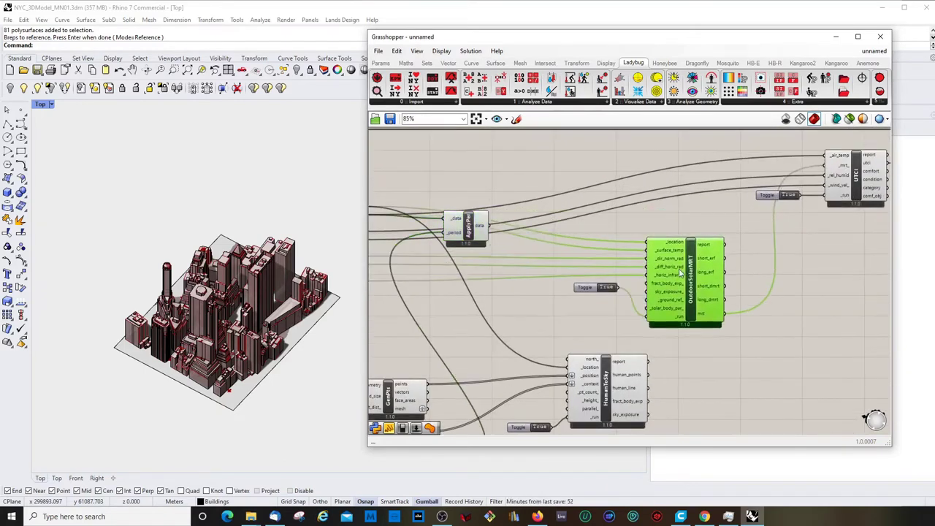
- Connect ApplyPer's data output to UTCI's _air_temp input and move ApplyPer up, closer to UTCI
{"action": "scroll", "coordinate": [679, 272], "scroll_direction": "down", "scroll_amount": 2}
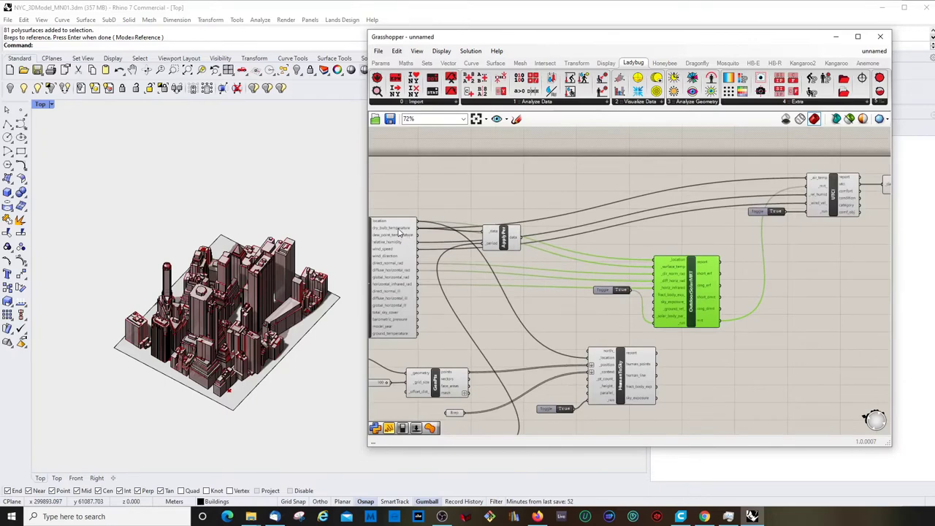
{"action": "left_click_drag", "start_coordinate": [497, 239], "coordinate": [811, 185]}
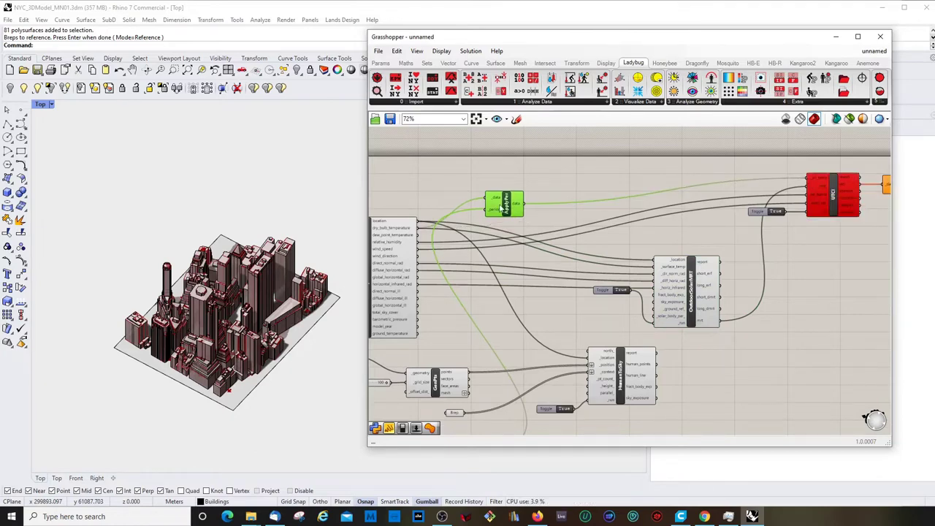
{"action": "left_click_drag", "start_coordinate": [501, 208], "coordinate": [629, 184]}
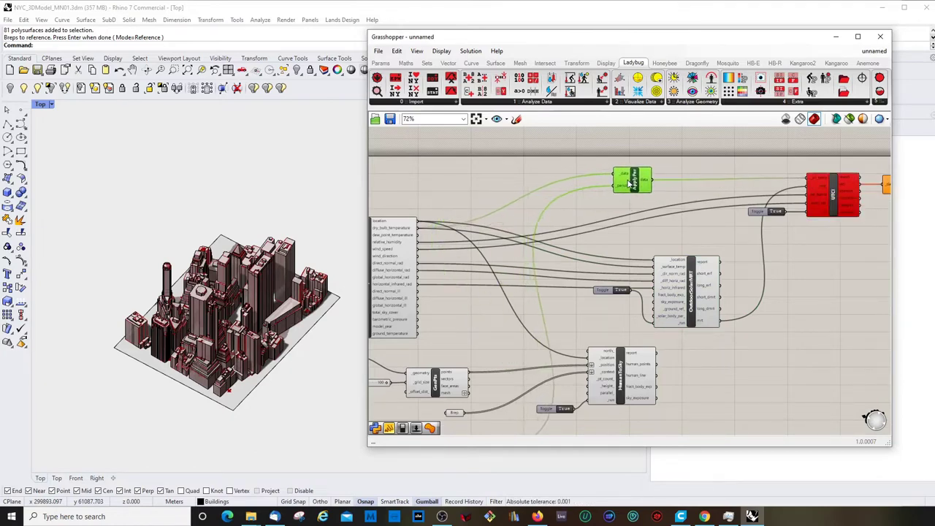
{"action": "scroll", "coordinate": [817, 183], "scroll_direction": "up", "scroll_amount": 5}
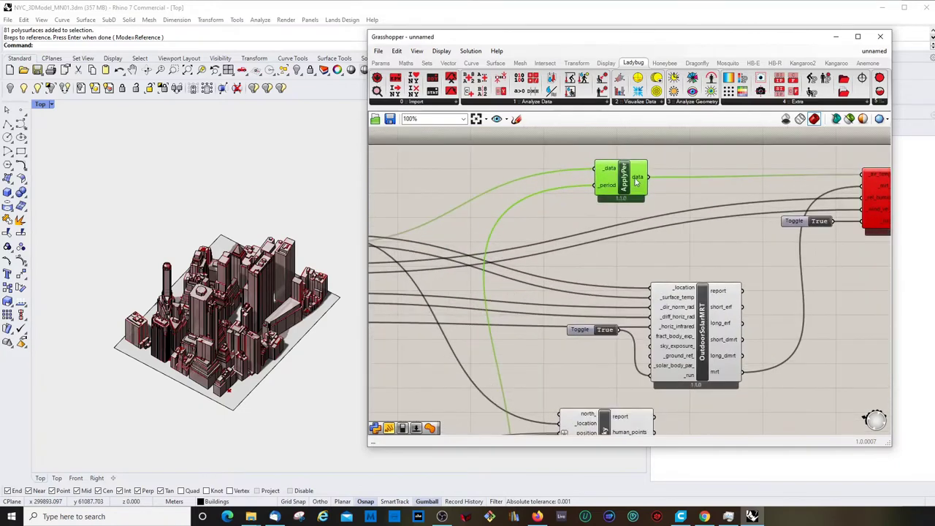
{"action": "scroll", "coordinate": [779, 213], "scroll_direction": "down", "scroll_amount": 3}
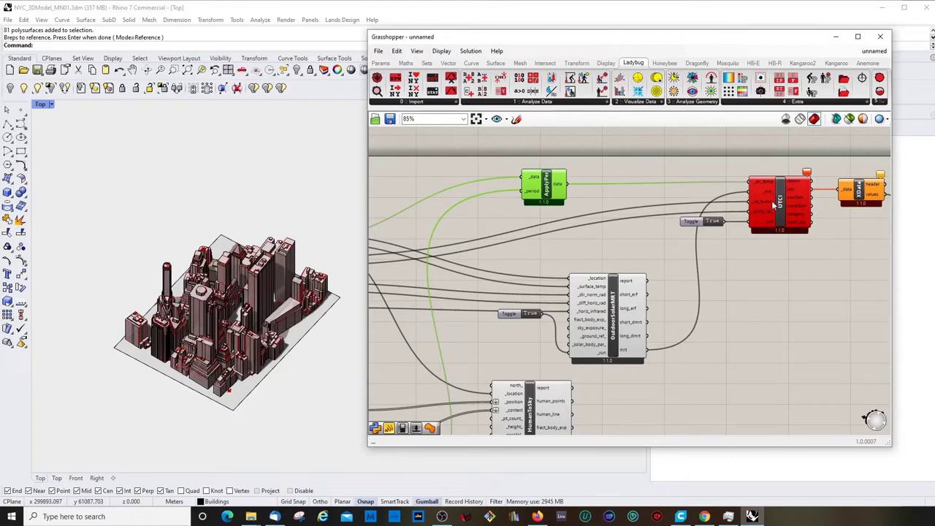
{"action": "left_click_drag", "start_coordinate": [547, 182], "coordinate": [553, 182]}
{"action": "scroll", "coordinate": [626, 217], "scroll_direction": "down", "scroll_amount": 2}
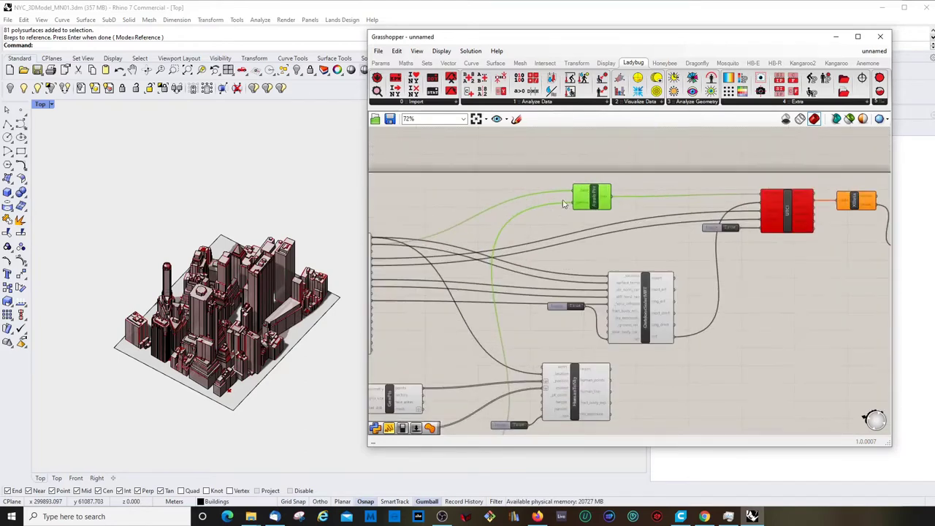
- Duplicate ApplyPer below the original and route relative_humidity through the copy into UTCI's _rel_humid input
{"action": "left_click_drag", "start_coordinate": [595, 203], "coordinate": [564, 232]}
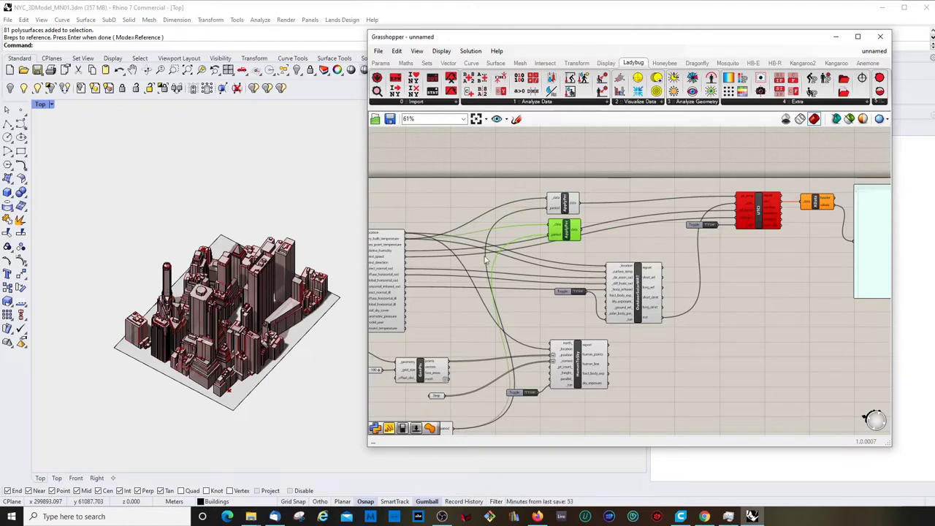
{"action": "left_click_drag", "start_coordinate": [408, 256], "coordinate": [740, 215]}
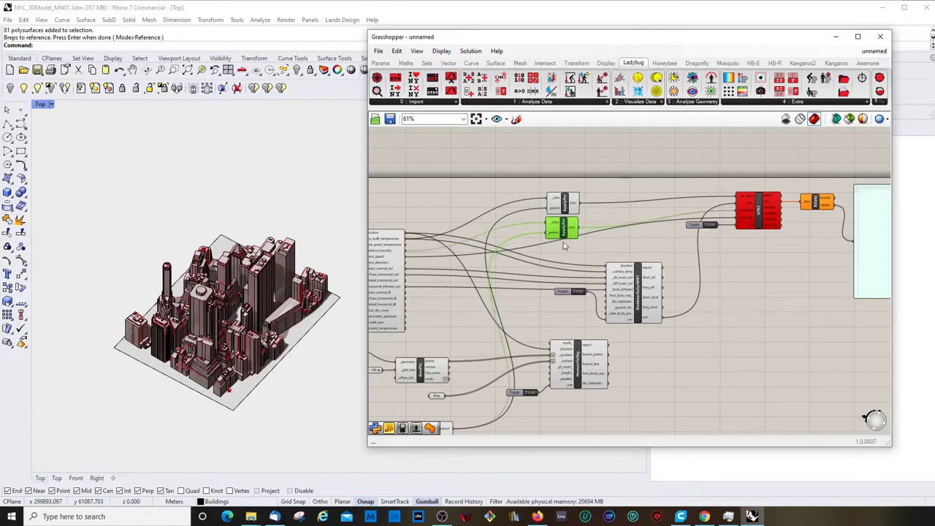
- Add a third ApplyPer copy below and route ImportEPW's wind_speed through it into UTCI's _wind_vel input
{"action": "left_click_drag", "start_coordinate": [563, 244], "coordinate": [559, 261], "text": "alt"}
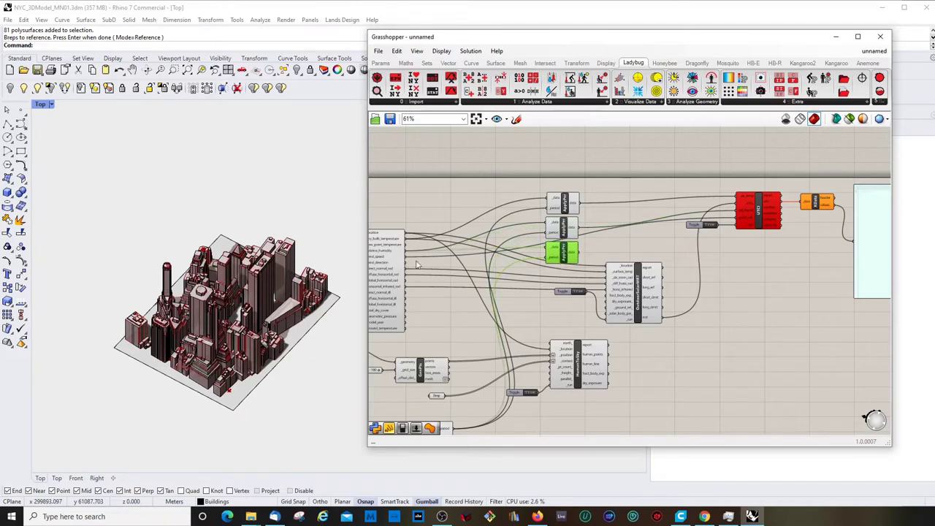
{"action": "scroll", "coordinate": [404, 268], "scroll_direction": "up", "scroll_amount": 2}
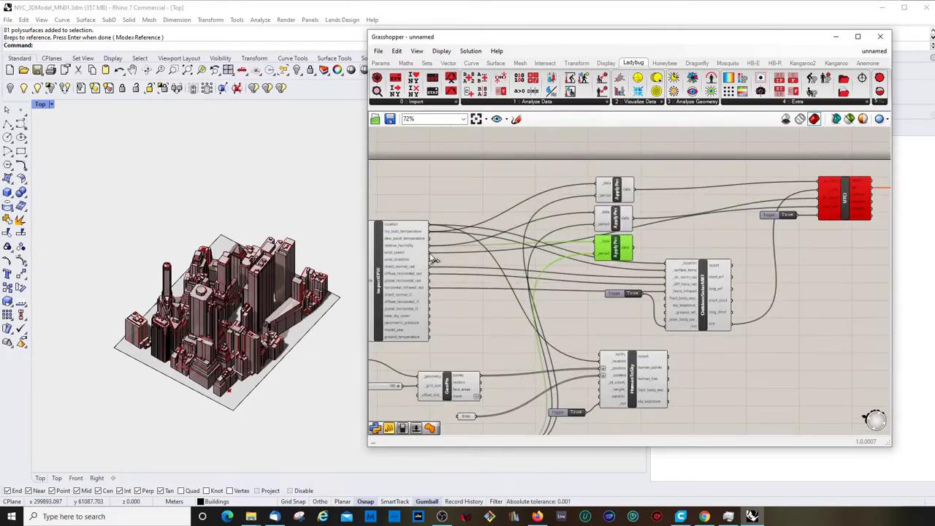
{"action": "left_click_drag", "start_coordinate": [431, 259], "coordinate": [597, 249]}
{"action": "right_click_drag", "start_coordinate": [521, 245], "coordinate": [476, 249]}
{"action": "left_click_drag", "start_coordinate": [589, 250], "coordinate": [746, 202]}
- Disconnect OutdoorSolarMRT from UTCI's _mrt_ input
{"action": "scroll", "coordinate": [567, 205], "scroll_direction": "down", "scroll_amount": 2}
{"action": "scroll", "coordinate": [703, 201], "scroll_direction": "up", "scroll_amount": 2}
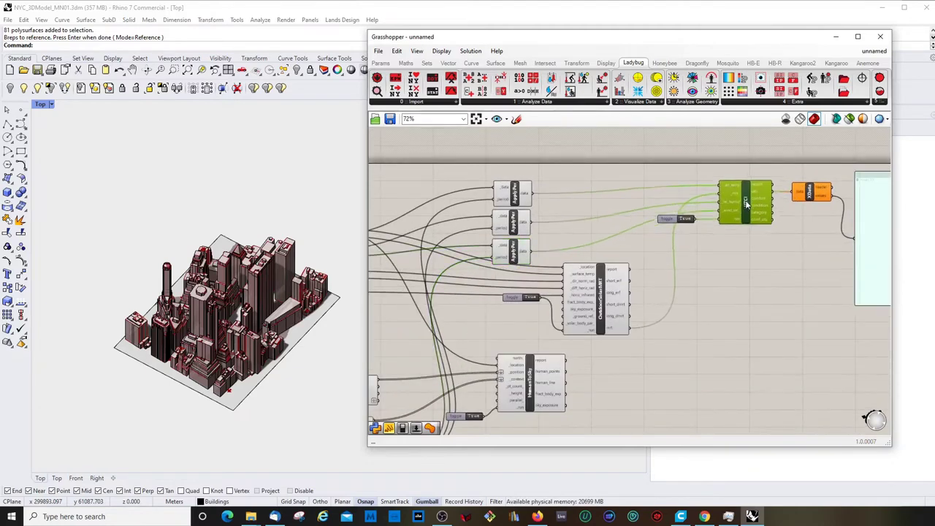
{"action": "left_click", "coordinate": [599, 288]}
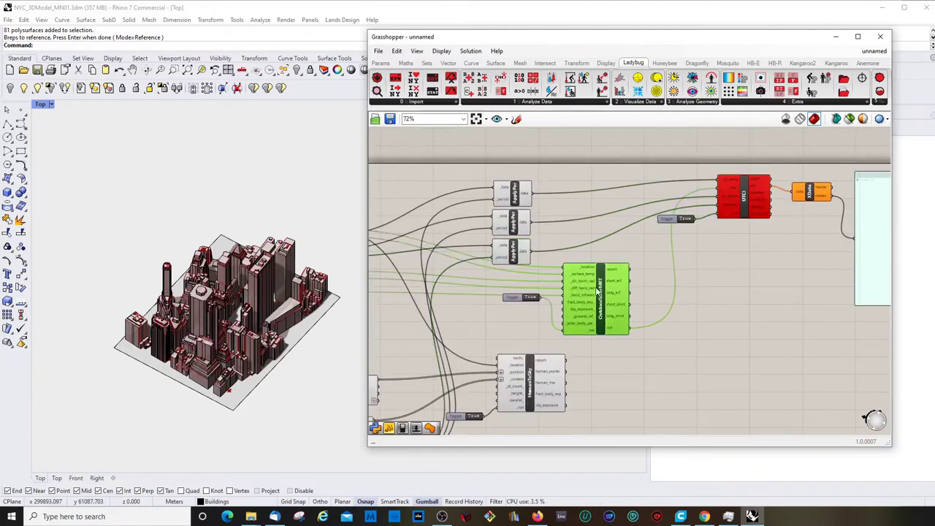
{"action": "right_click", "coordinate": [729, 192]}
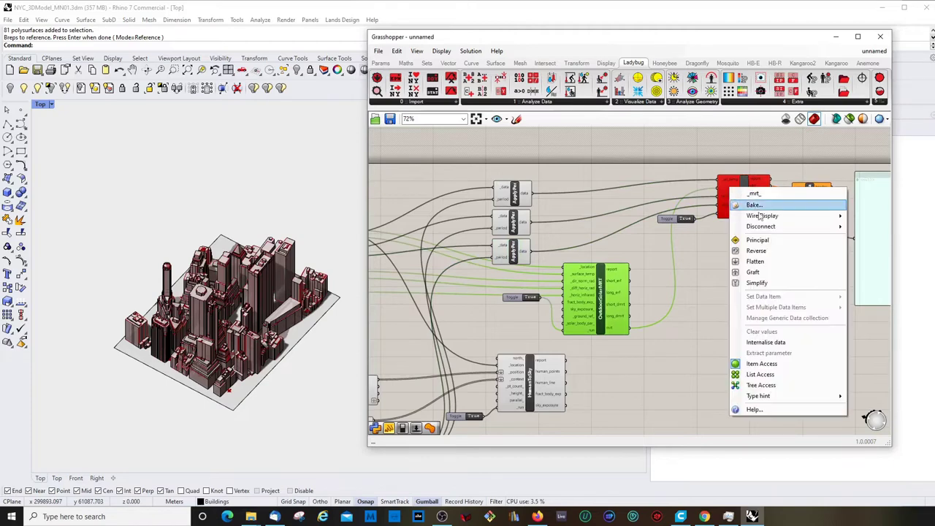
{"action": "mouse_move", "coordinate": [779, 231]}
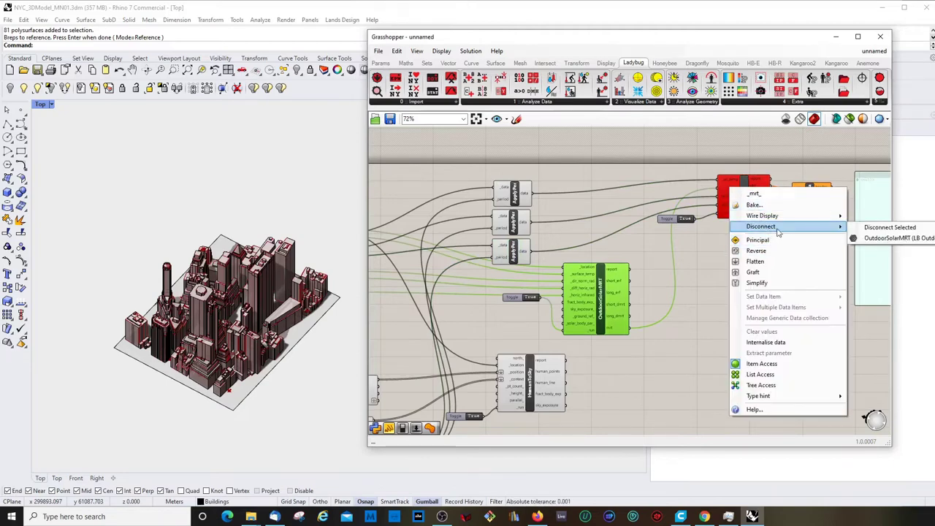
{"action": "left_click", "coordinate": [898, 238]}
{"action": "left_click", "coordinate": [747, 215]}
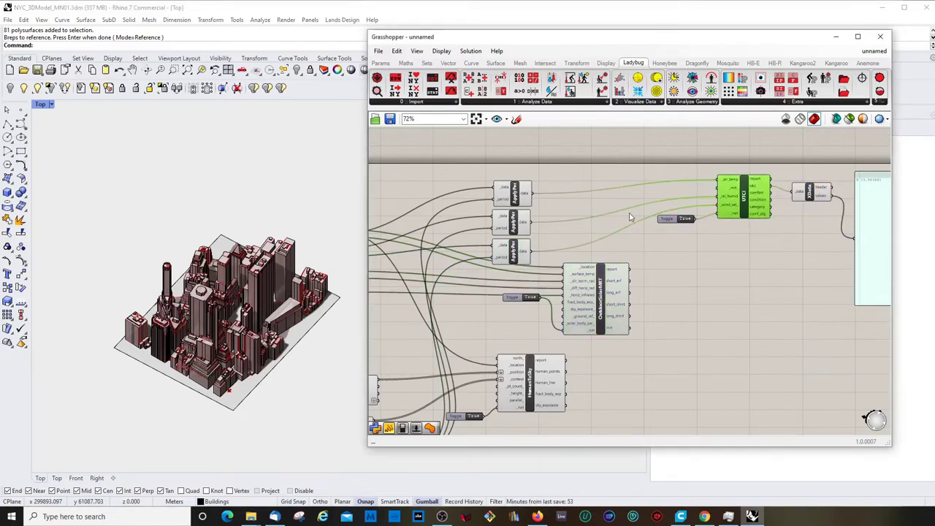
- Examine the three ApplyPer components and trace their wires from ImportEPW and AnalysisPeriod to UTCI
{"action": "right_click_drag", "start_coordinate": [631, 219], "coordinate": [535, 225]}
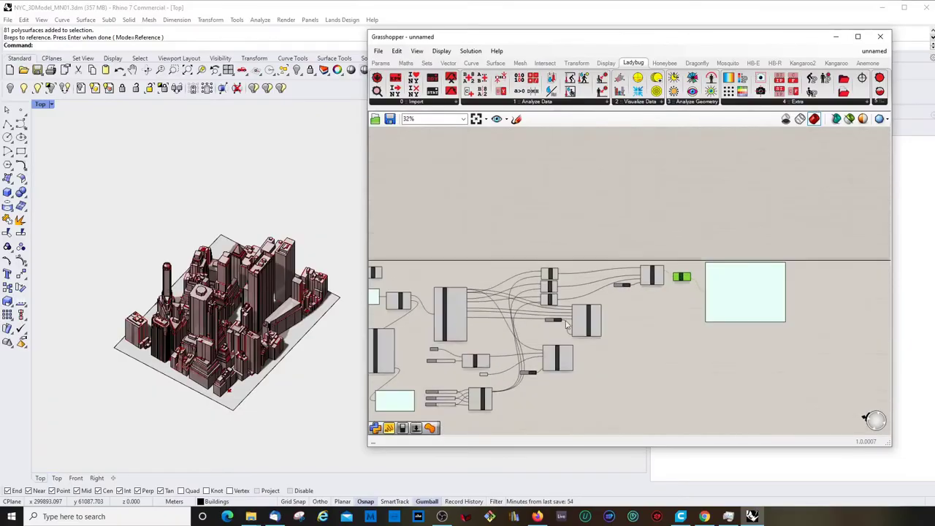
{"action": "scroll", "coordinate": [501, 316], "scroll_direction": "up", "scroll_amount": 3}
{"action": "scroll", "coordinate": [501, 317], "scroll_direction": "up", "scroll_amount": 1}
{"action": "left_click", "coordinate": [640, 176]}
{"action": "left_click", "coordinate": [640, 212], "text": "shift"}
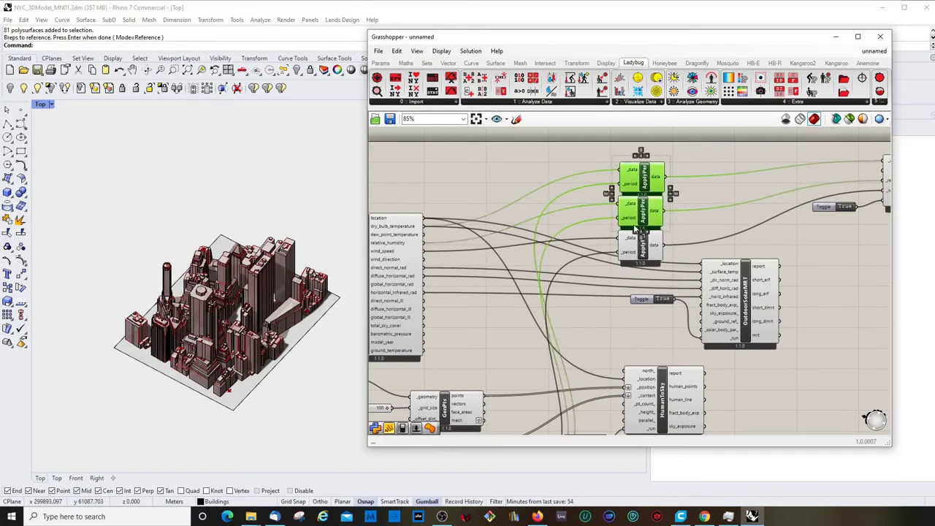
{"action": "left_click", "coordinate": [641, 244], "text": "shift"}
{"action": "scroll", "coordinate": [643, 226], "scroll_direction": "down", "scroll_amount": 3}
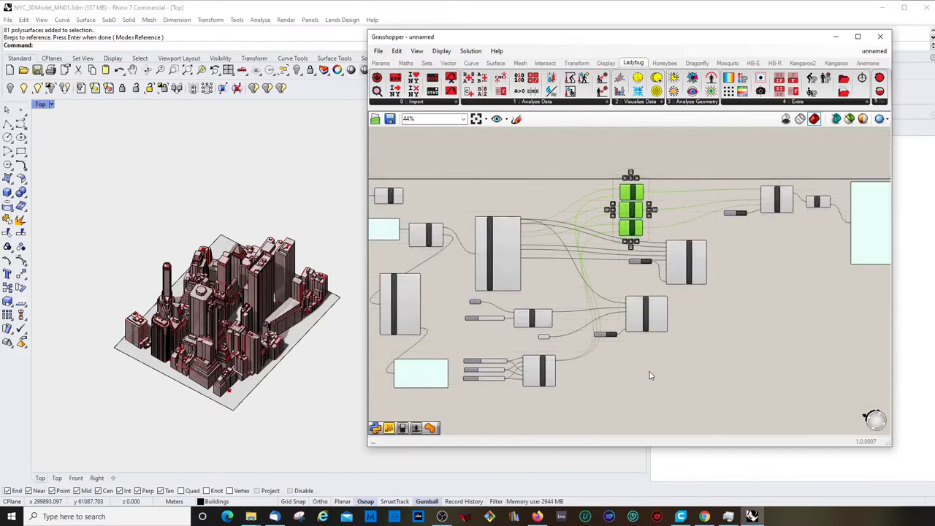
{"action": "scroll", "coordinate": [639, 335], "scroll_direction": "up", "scroll_amount": 4}
{"action": "scroll", "coordinate": [606, 295], "scroll_direction": "down", "scroll_amount": 5}
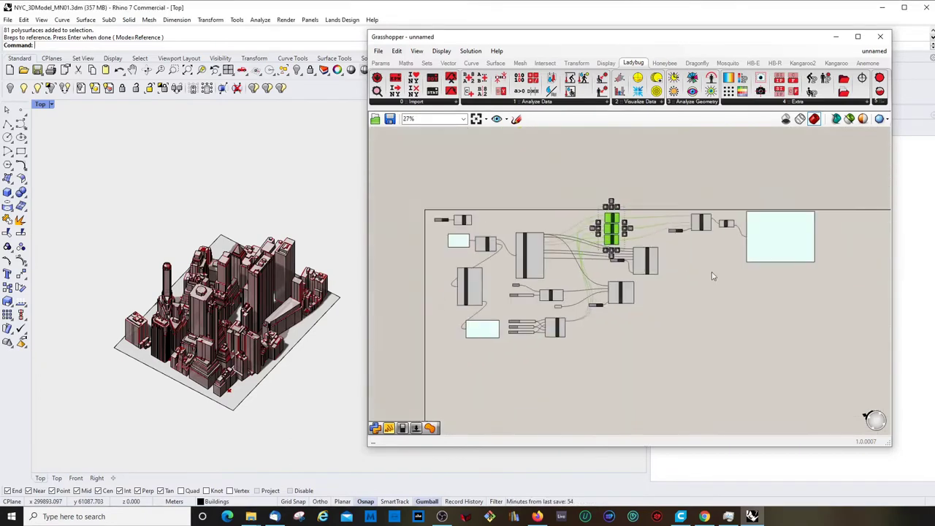
{"action": "scroll", "coordinate": [816, 201], "scroll_direction": "up", "scroll_amount": 3}
{"action": "scroll", "coordinate": [602, 224], "scroll_direction": "up", "scroll_amount": 2}
{"action": "scroll", "coordinate": [528, 170], "scroll_direction": "down", "scroll_amount": 2}
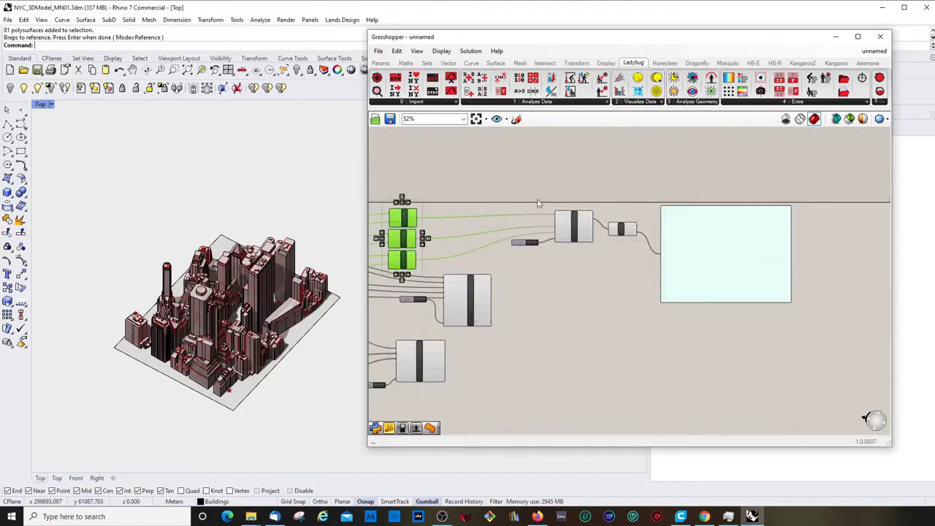
- Move UTCI together with its Toggle, XData and output panel further right to free canvas space
{"action": "left_click_drag", "start_coordinate": [501, 180], "coordinate": [833, 334]}
{"action": "scroll", "coordinate": [688, 244], "scroll_direction": "up", "scroll_amount": 2}
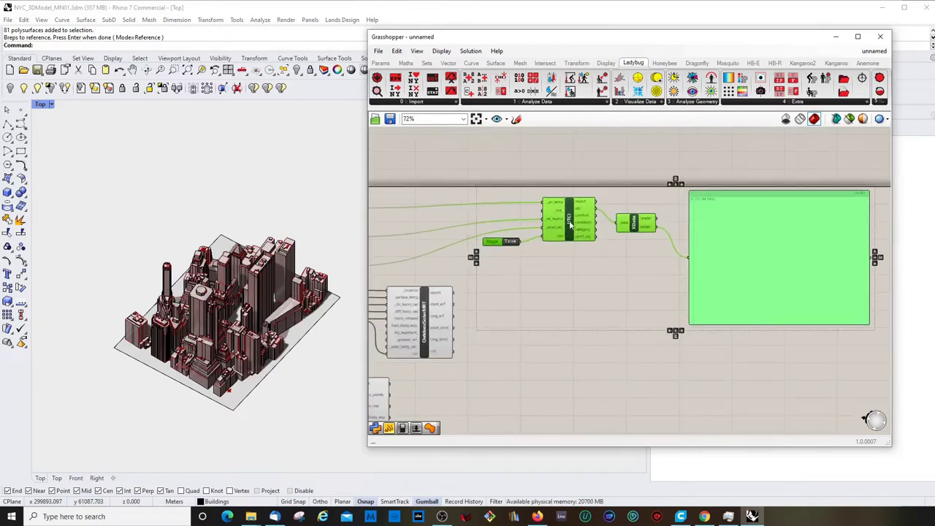
{"action": "left_click_drag", "start_coordinate": [688, 245], "coordinate": [711, 236]}
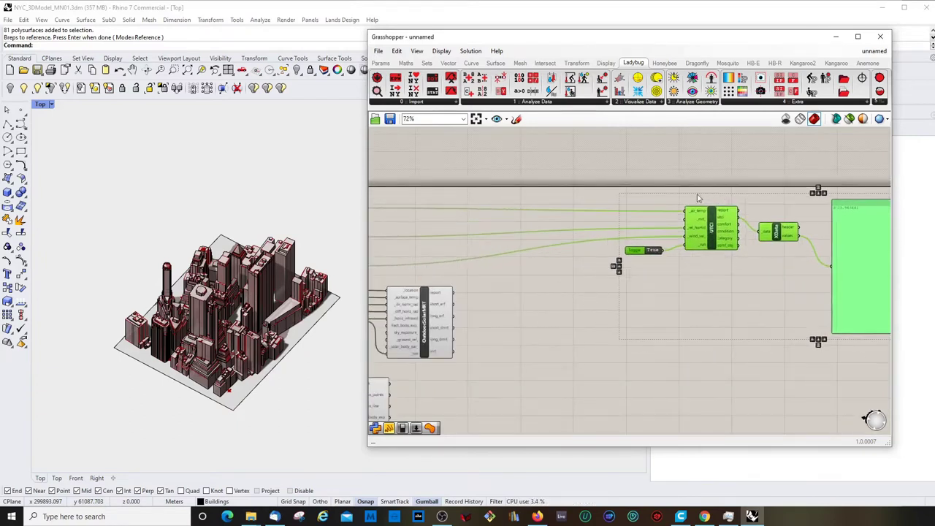
{"action": "left_click", "coordinate": [721, 372]}
- Move XData slightly further right of UTCI and shift the output panel slightly up
{"action": "scroll", "coordinate": [708, 229], "scroll_direction": "up", "scroll_amount": 4}
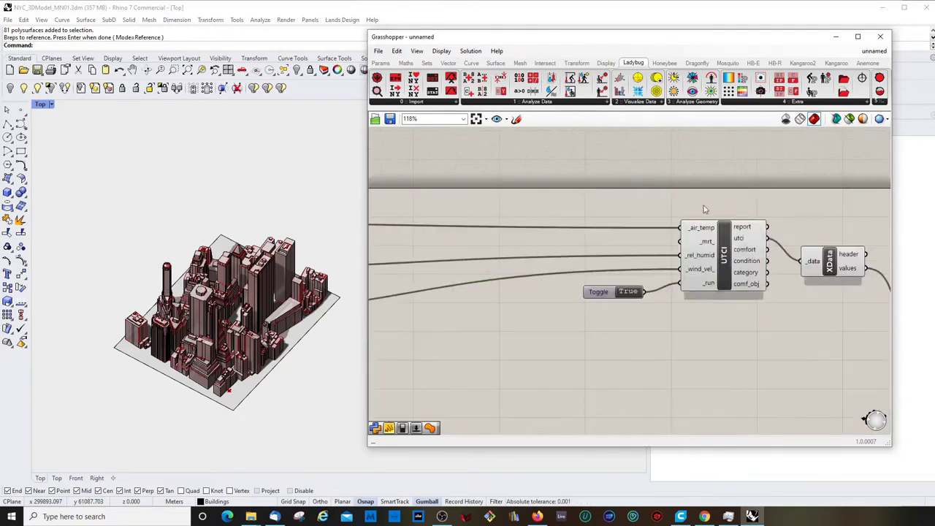
{"action": "scroll", "coordinate": [707, 229], "scroll_direction": "down", "scroll_amount": 9}
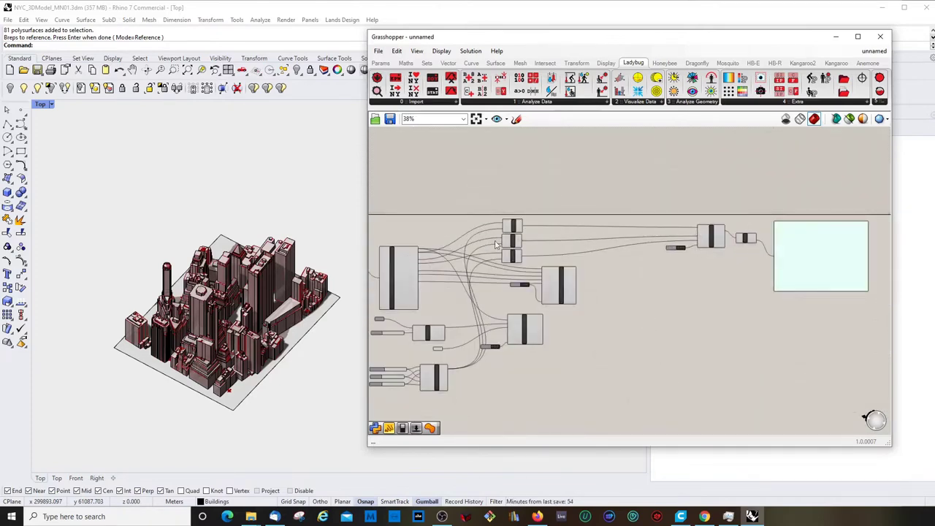
{"action": "scroll", "coordinate": [512, 231], "scroll_direction": "up", "scroll_amount": 5}
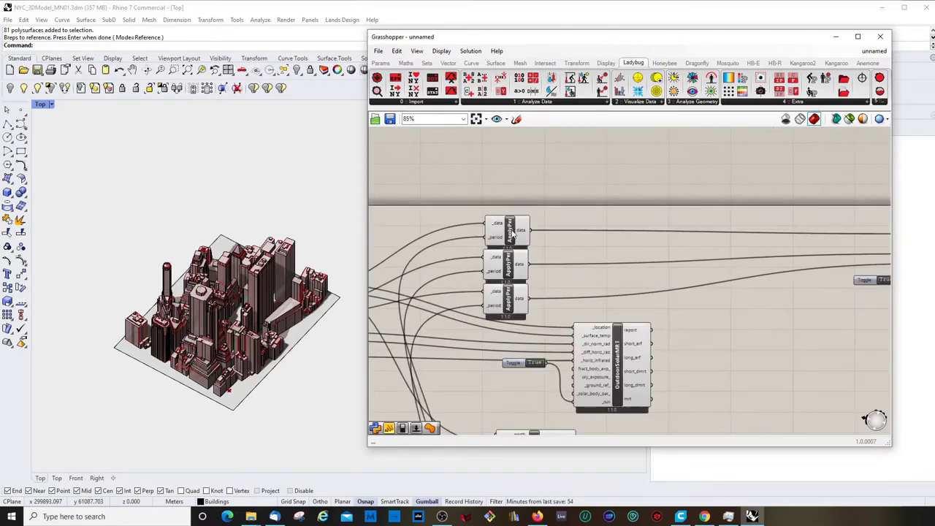
{"action": "left_click", "coordinate": [509, 232]}
{"action": "left_click", "coordinate": [509, 265], "text": "shift"}
{"action": "left_click", "coordinate": [509, 299], "text": "shift"}
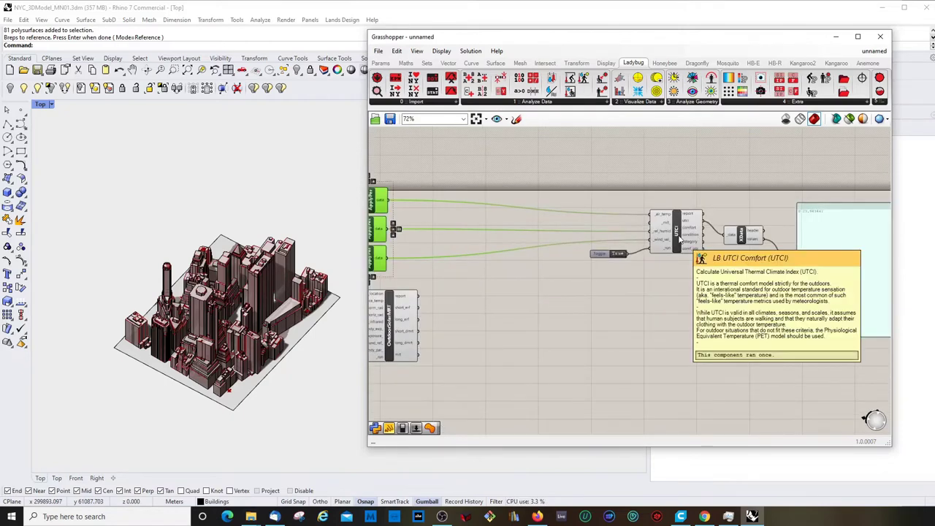
{"action": "left_click_drag", "start_coordinate": [751, 239], "coordinate": [760, 230]}
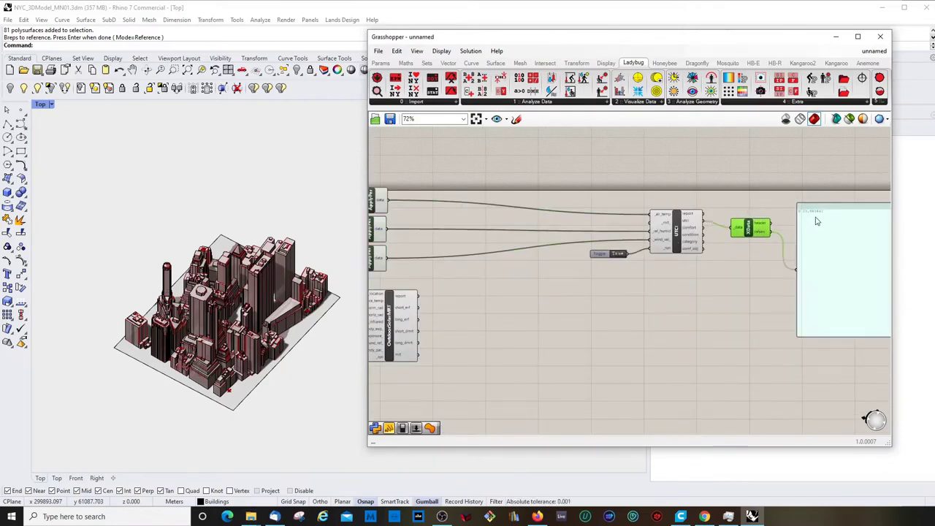
{"action": "left_click_drag", "start_coordinate": [815, 216], "coordinate": [822, 194]}
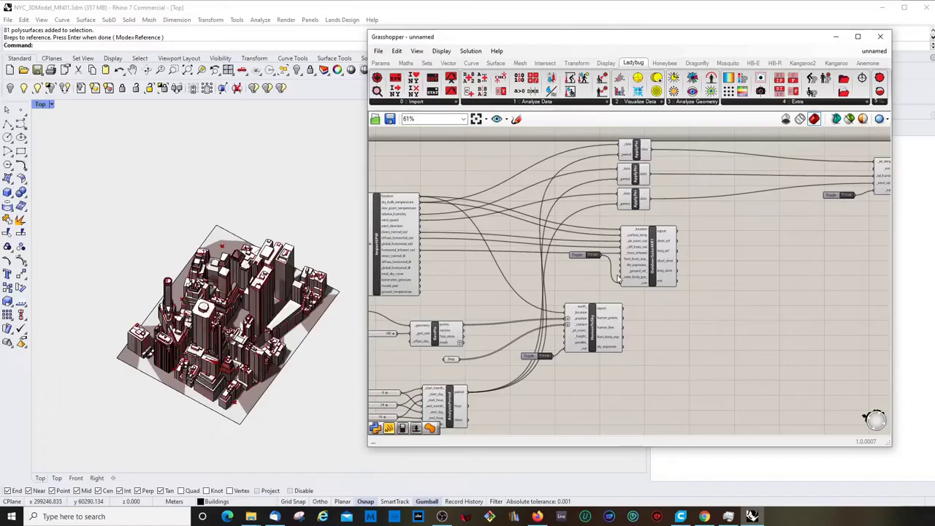
- Move OutdoorSolarMRT and its Toggle right to make room between them and the ApplyPer components
{"action": "scroll", "coordinate": [643, 255], "scroll_direction": "up", "scroll_amount": 3}
{"action": "left_click", "coordinate": [656, 255]}
{"action": "scroll", "coordinate": [672, 247], "scroll_direction": "down", "scroll_amount": 3}
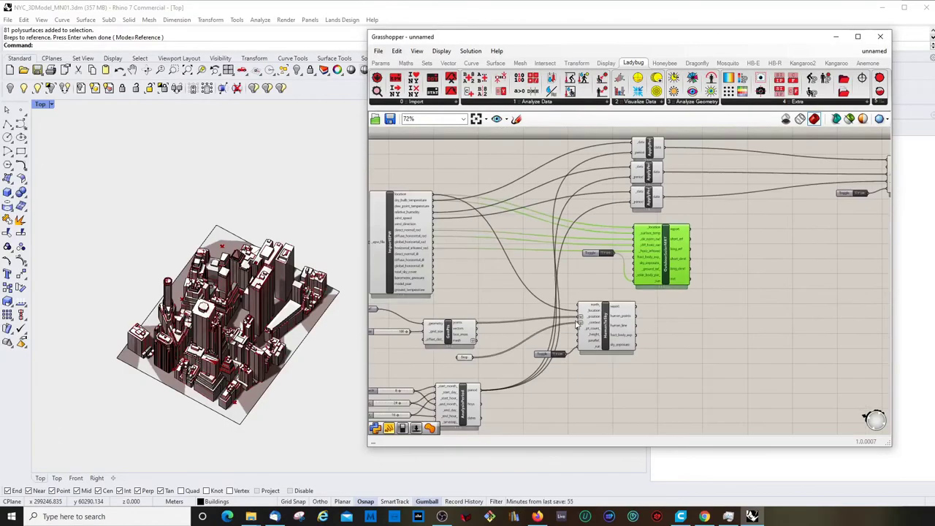
{"action": "scroll", "coordinate": [575, 319], "scroll_direction": "up", "scroll_amount": 3}
{"action": "scroll", "coordinate": [631, 326], "scroll_direction": "down", "scroll_amount": 2}
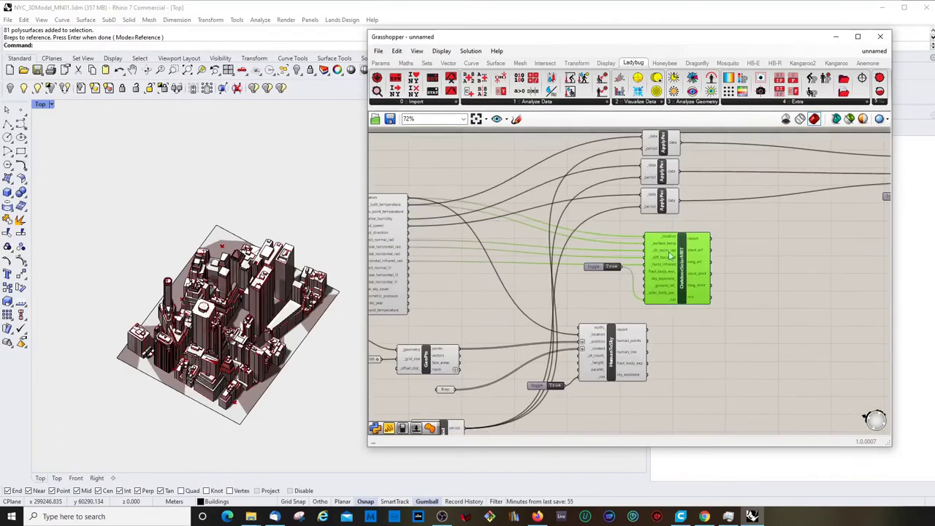
{"action": "left_click_drag", "start_coordinate": [670, 254], "coordinate": [838, 280]}
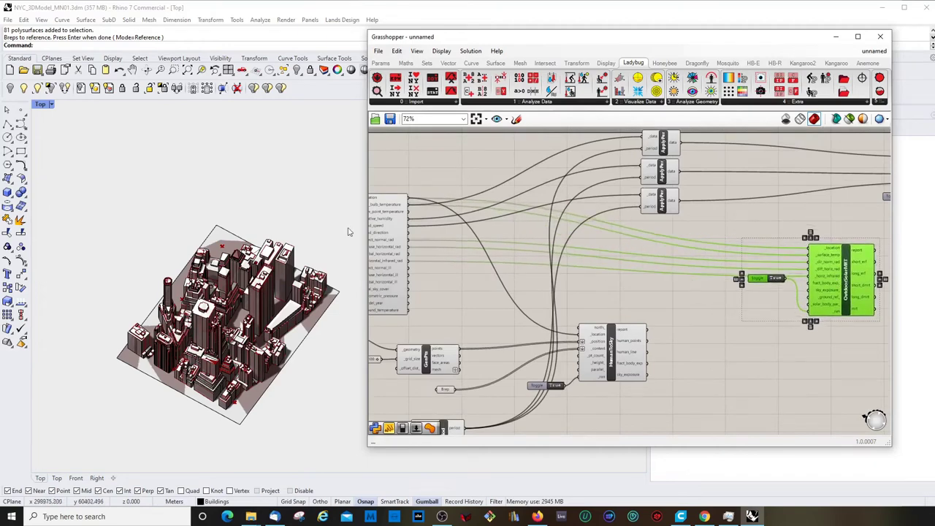
- Connect the top ApplyPer's data output to OutdoorSolarMRT's _surface_temp input, replacing the direct dry_bulb_temperature wire
{"action": "scroll", "coordinate": [504, 216], "scroll_direction": "up", "scroll_amount": 2}
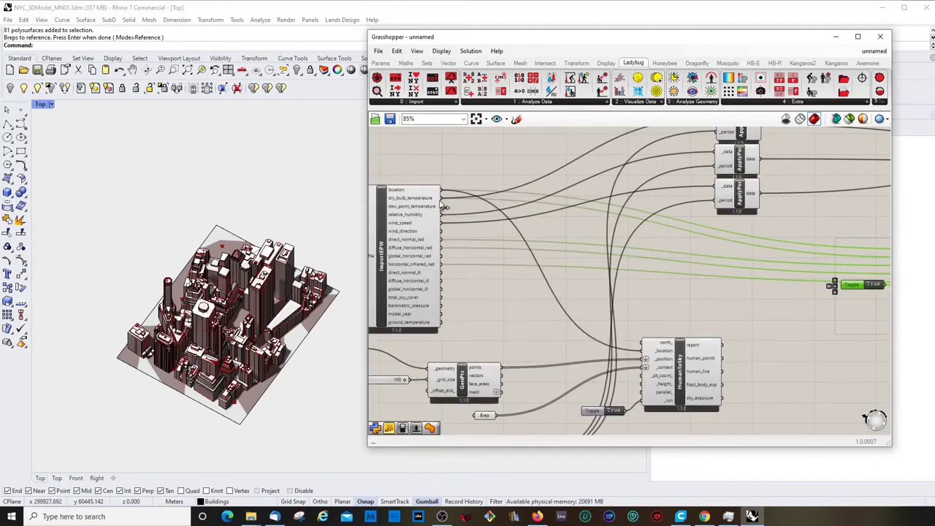
{"action": "scroll", "coordinate": [411, 203], "scroll_direction": "down", "scroll_amount": 1}
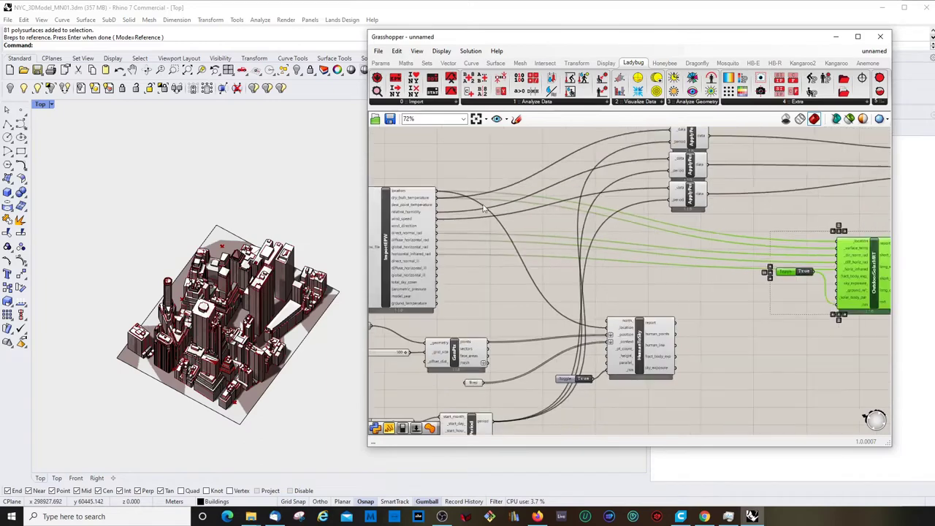
{"action": "scroll", "coordinate": [697, 153], "scroll_direction": "up", "scroll_amount": 1}
{"action": "left_click_drag", "start_coordinate": [678, 141], "coordinate": [828, 272]}
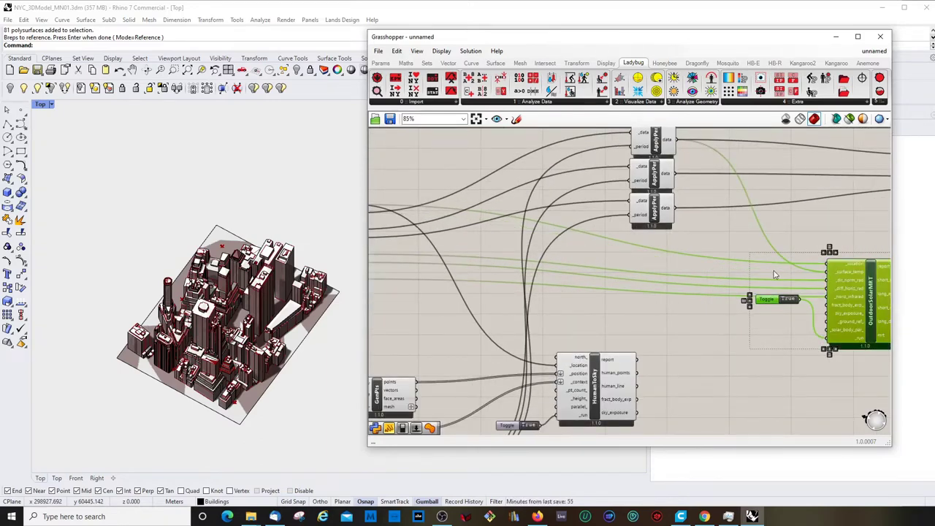
- Duplicate the third ApplyPer below itself and connect ImportEPW's direct_normal_rad to the copy's _data input
{"action": "scroll", "coordinate": [772, 274], "scroll_direction": "down", "scroll_amount": 2}
{"action": "scroll", "coordinate": [498, 268], "scroll_direction": "up", "scroll_amount": 1}
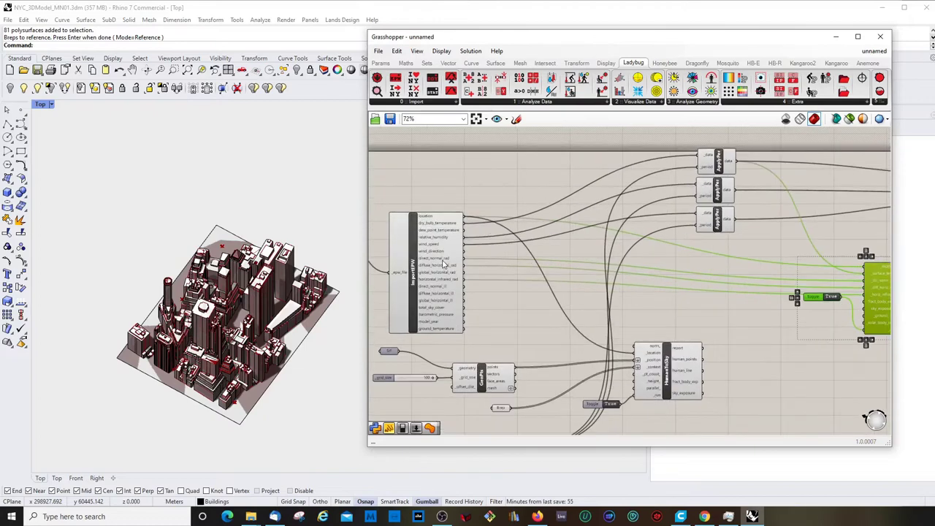
{"action": "mouse_move", "coordinate": [443, 263]}
{"action": "left_click", "coordinate": [721, 227]}
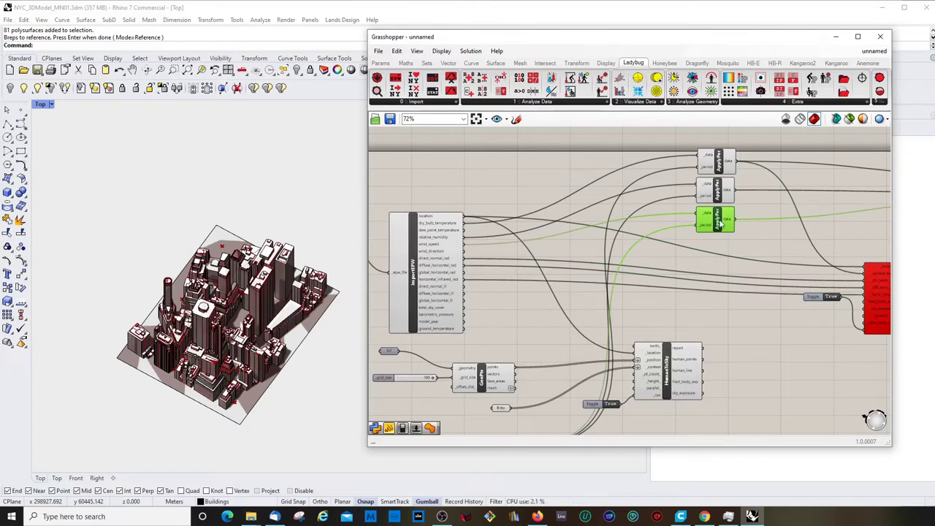
{"action": "left_click_drag", "start_coordinate": [723, 227], "coordinate": [718, 251], "text": "alt"}
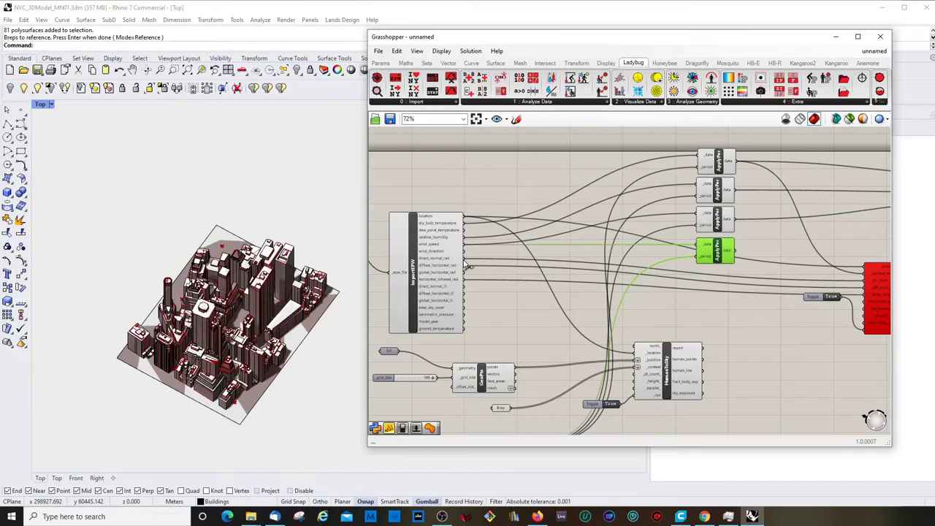
{"action": "left_click_drag", "start_coordinate": [468, 267], "coordinate": [699, 245]}
- Connect the fourth ApplyPer's data output to OutdoorSolarMRT's _dir_norm_rad input
{"action": "scroll", "coordinate": [768, 271], "scroll_direction": "down", "scroll_amount": 2}
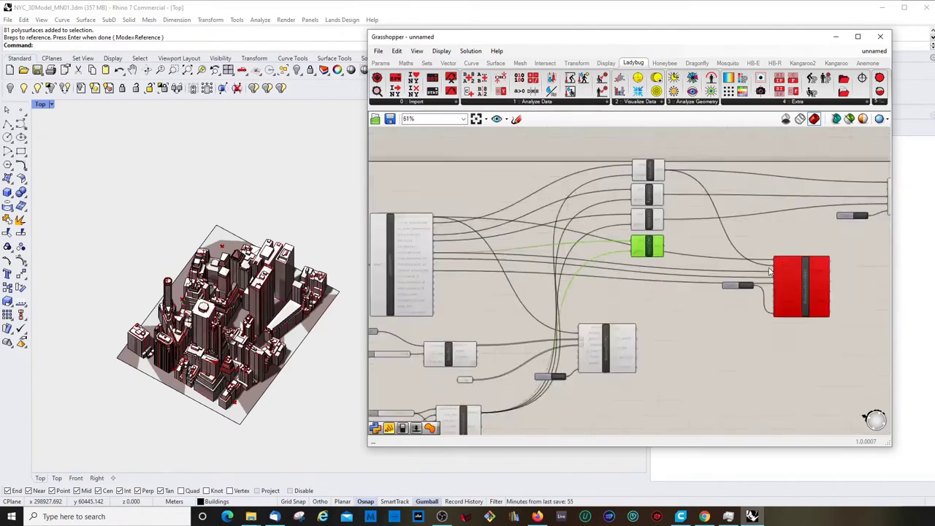
{"action": "scroll", "coordinate": [769, 272], "scroll_direction": "up", "scroll_amount": 2}
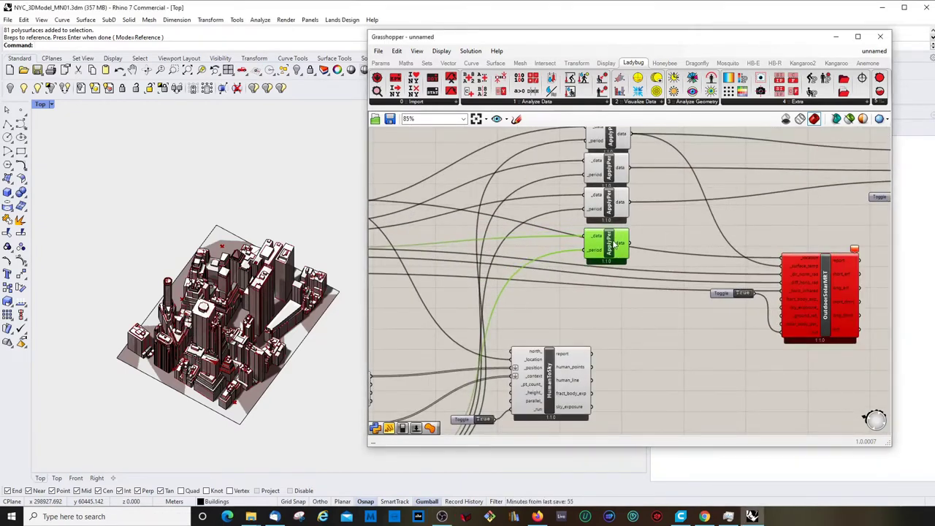
{"action": "scroll", "coordinate": [655, 259], "scroll_direction": "down", "scroll_amount": 3}
{"action": "scroll", "coordinate": [481, 256], "scroll_direction": "up", "scroll_amount": 3}
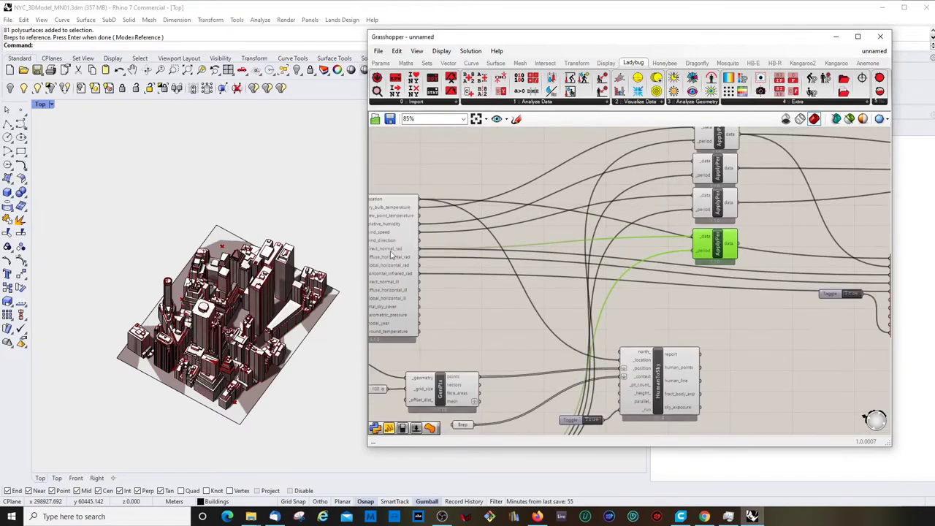
{"action": "scroll", "coordinate": [651, 254], "scroll_direction": "down", "scroll_amount": 3}
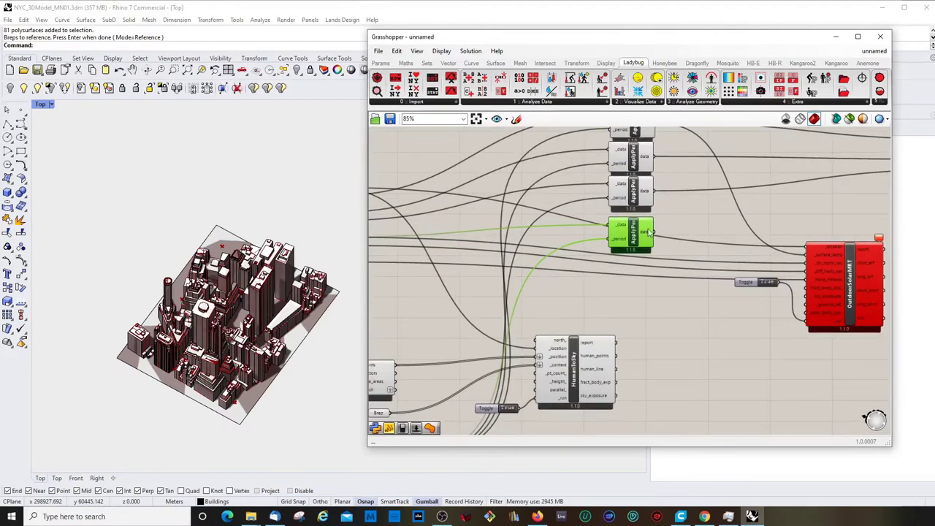
{"action": "left_click_drag", "start_coordinate": [650, 233], "coordinate": [810, 269]}
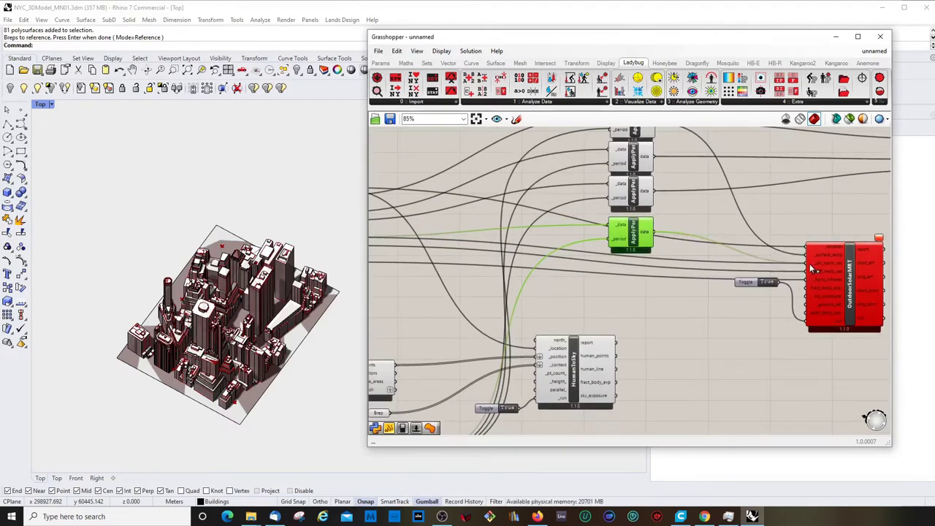
- Add a fifth ApplyPer routing diffuse_horizontal_rad into OutdoorSolarMRT's _diff_horiz_rad input, and move that component's Toggle lower
{"action": "scroll", "coordinate": [791, 269], "scroll_direction": "down", "scroll_amount": 2}
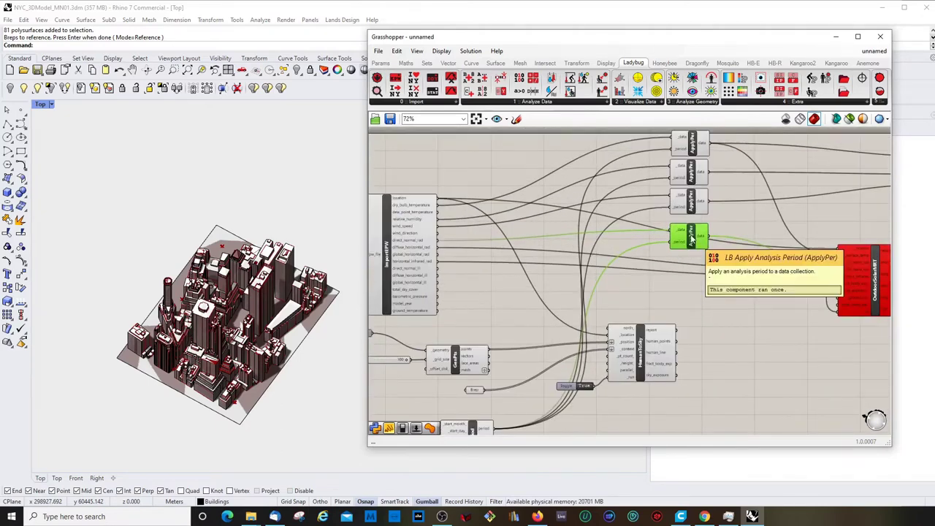
{"action": "left_click_drag", "start_coordinate": [692, 238], "coordinate": [694, 268], "text": "alt"}
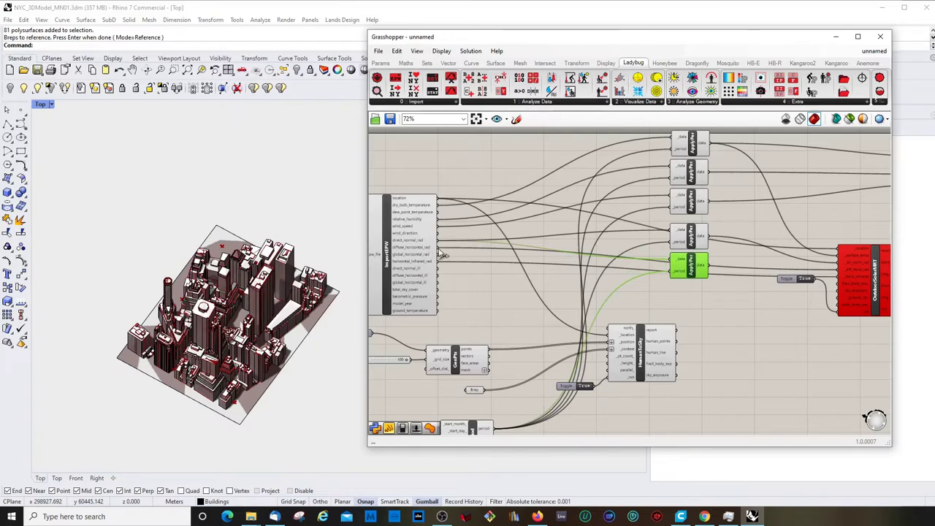
{"action": "left_click_drag", "start_coordinate": [439, 249], "coordinate": [840, 278]}
{"action": "left_click_drag", "start_coordinate": [688, 298], "coordinate": [687, 274]}
{"action": "left_click_drag", "start_coordinate": [796, 281], "coordinate": [789, 360]}
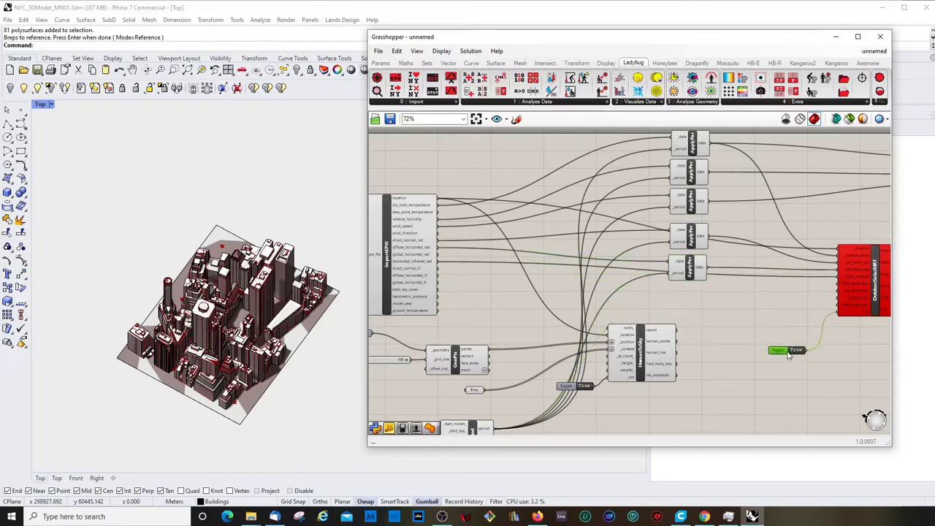
- Add a sixth ApplyPer below the fifth, routing horizontal_infrared_rad into OutdoorSolarMRT's _horiz_infrared input
{"action": "left_click", "coordinate": [691, 267]}
{"action": "left_click_drag", "start_coordinate": [691, 267], "coordinate": [691, 298]}
{"action": "left_click_drag", "start_coordinate": [441, 267], "coordinate": [814, 272]}
{"action": "scroll", "coordinate": [648, 297], "scroll_direction": "up", "scroll_amount": 2}
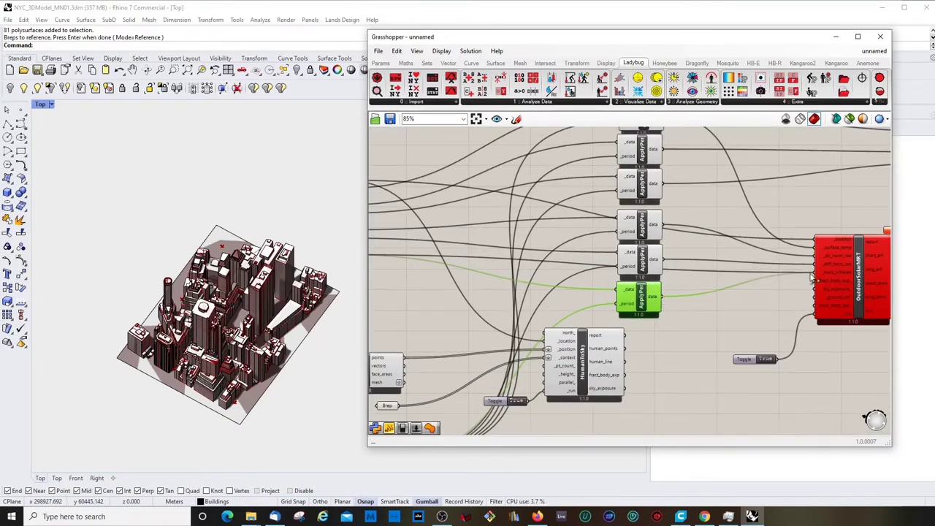
{"action": "scroll", "coordinate": [619, 260], "scroll_direction": "down", "scroll_amount": 3}
{"action": "scroll", "coordinate": [764, 270], "scroll_direction": "up", "scroll_amount": 2}
{"action": "left_click", "coordinate": [764, 272]}
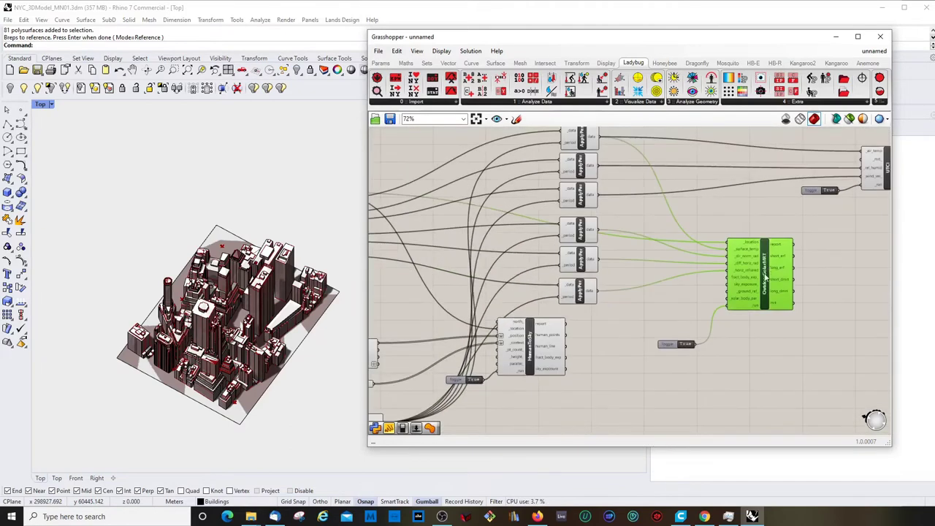
- Close up the vertical gaps between the lower ApplyPer components so all six form an evenly spaced column
{"action": "scroll", "coordinate": [613, 262], "scroll_direction": "down", "scroll_amount": 3}
{"action": "scroll", "coordinate": [707, 264], "scroll_direction": "up", "scroll_amount": 3}
{"action": "left_click_drag", "start_coordinate": [707, 263], "coordinate": [705, 257]}
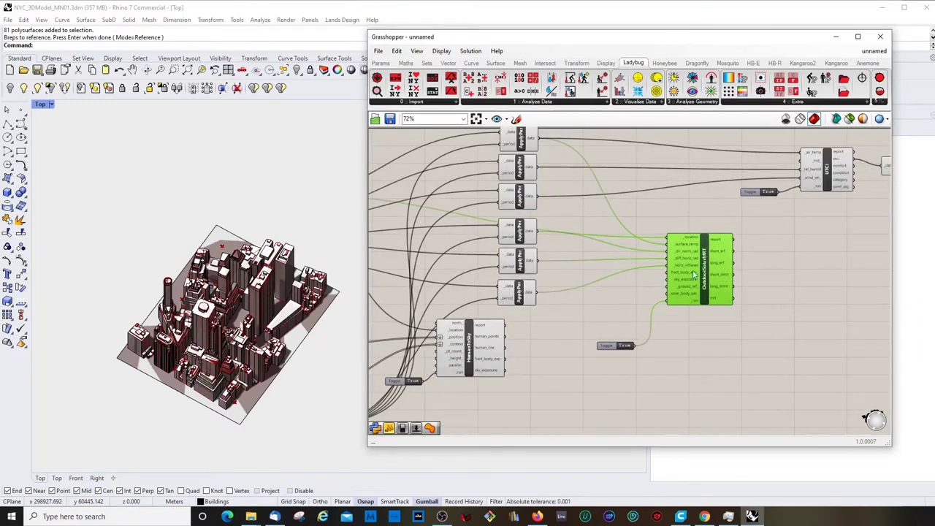
{"action": "scroll", "coordinate": [654, 293], "scroll_direction": "down", "scroll_amount": 3}
{"action": "scroll", "coordinate": [575, 237], "scroll_direction": "up", "scroll_amount": 3}
{"action": "left_click", "coordinate": [577, 238]}
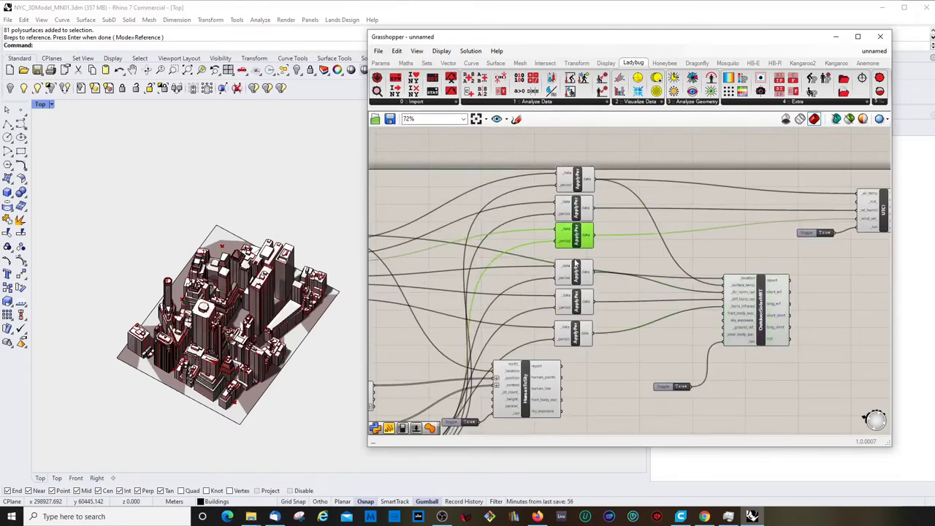
{"action": "left_click", "coordinate": [575, 266]}
{"action": "left_click_drag", "start_coordinate": [575, 301], "coordinate": [574, 294]}
{"action": "left_click_drag", "start_coordinate": [572, 343], "coordinate": [573, 333]}
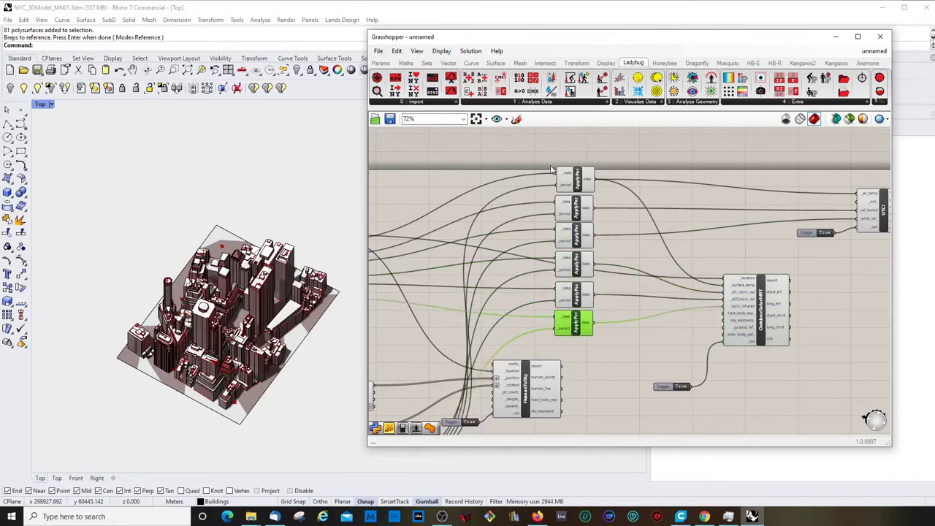
- Move the six ApplyPer components closer to ImportEPW and shift OutdoorSolarMRT and HumanToSky further right on the canvas
{"action": "scroll", "coordinate": [552, 170], "scroll_direction": "down", "scroll_amount": 3}
{"action": "left_click_drag", "start_coordinate": [559, 165], "coordinate": [611, 310]}
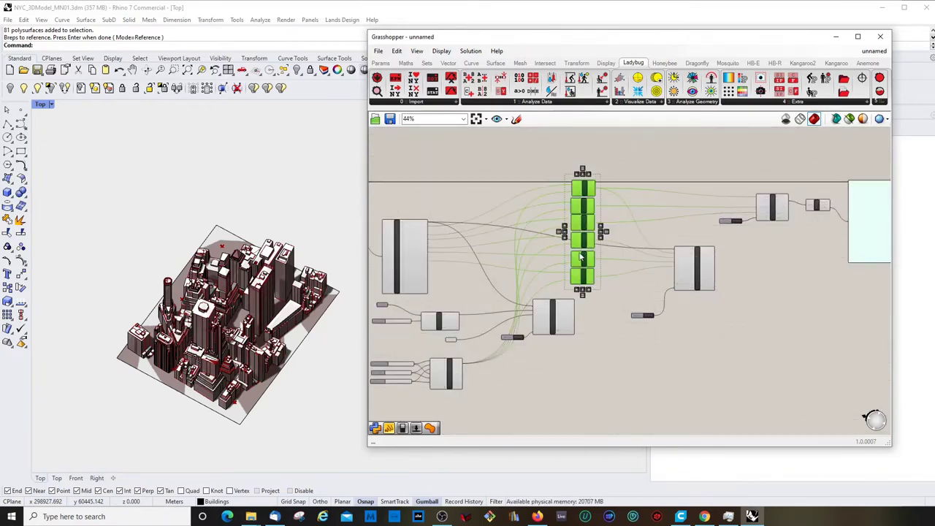
{"action": "left_click_drag", "start_coordinate": [580, 257], "coordinate": [550, 254]}
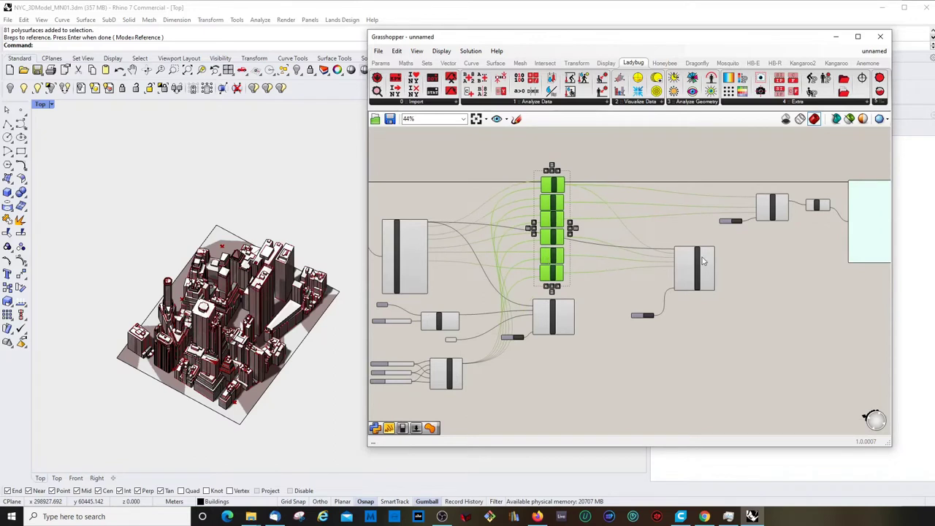
{"action": "left_click_drag", "start_coordinate": [703, 261], "coordinate": [727, 268]}
{"action": "left_click_drag", "start_coordinate": [551, 321], "coordinate": [599, 338]}
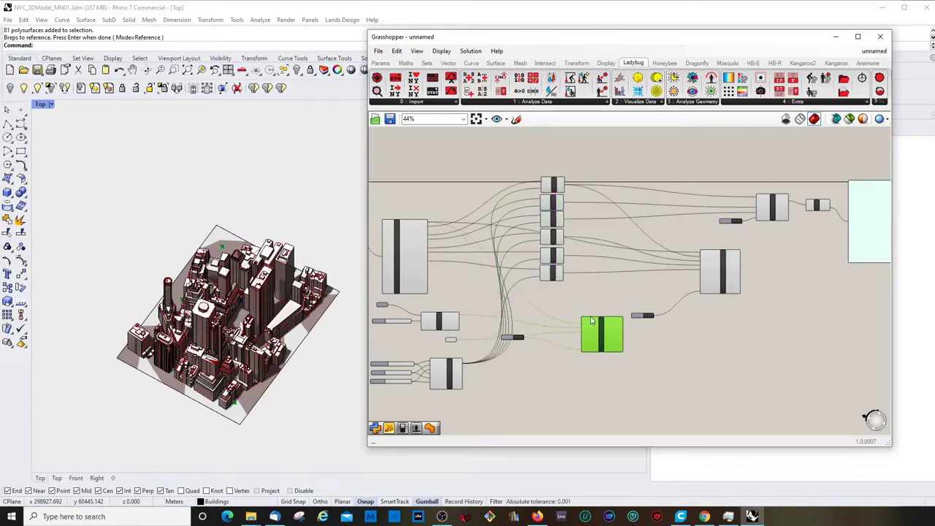
- Move GenPts with its Srf parameter, _grid_size slider and the Brep parameter below the AnalysisPeriod group
{"action": "scroll", "coordinate": [590, 321], "scroll_direction": "down", "scroll_amount": 2}
{"action": "scroll", "coordinate": [478, 340], "scroll_direction": "up", "scroll_amount": 5}
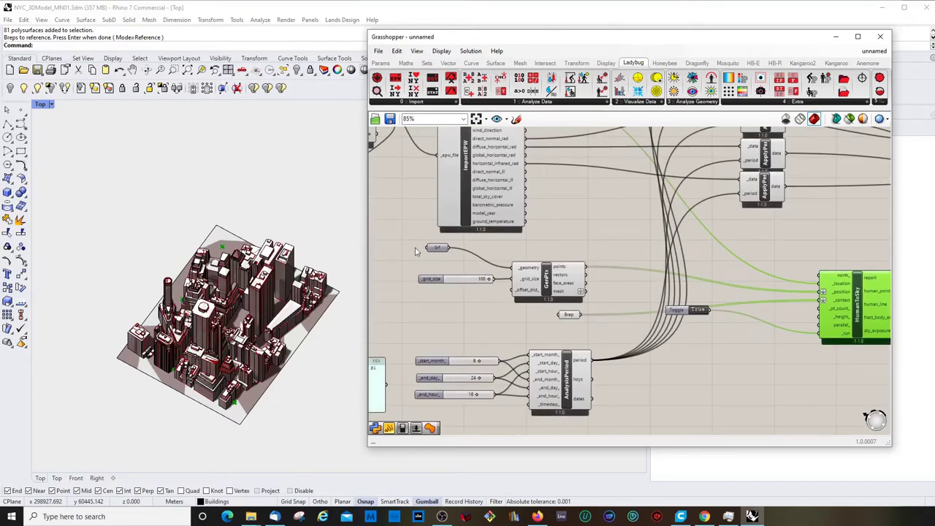
{"action": "left_click_drag", "start_coordinate": [402, 238], "coordinate": [622, 333]}
{"action": "scroll", "coordinate": [562, 299], "scroll_direction": "down", "scroll_amount": 4}
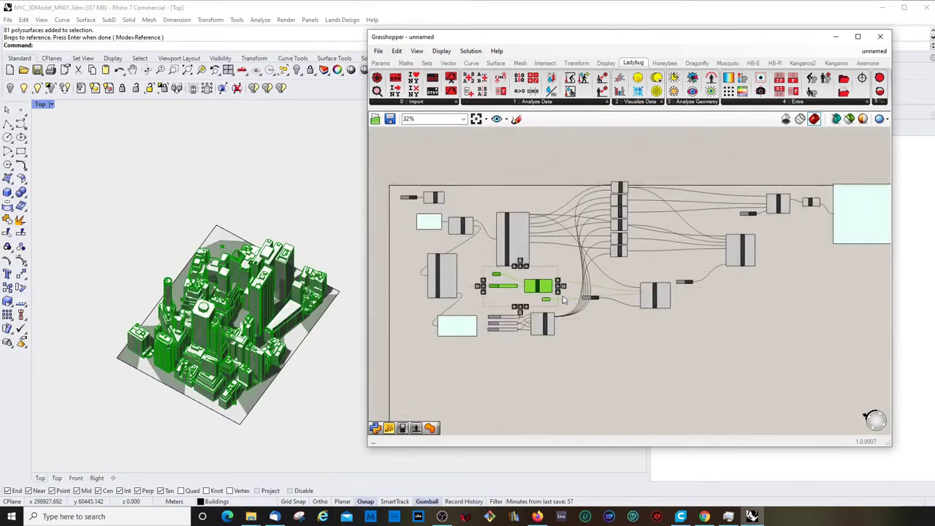
{"action": "scroll", "coordinate": [562, 299], "scroll_direction": "up", "scroll_amount": 2}
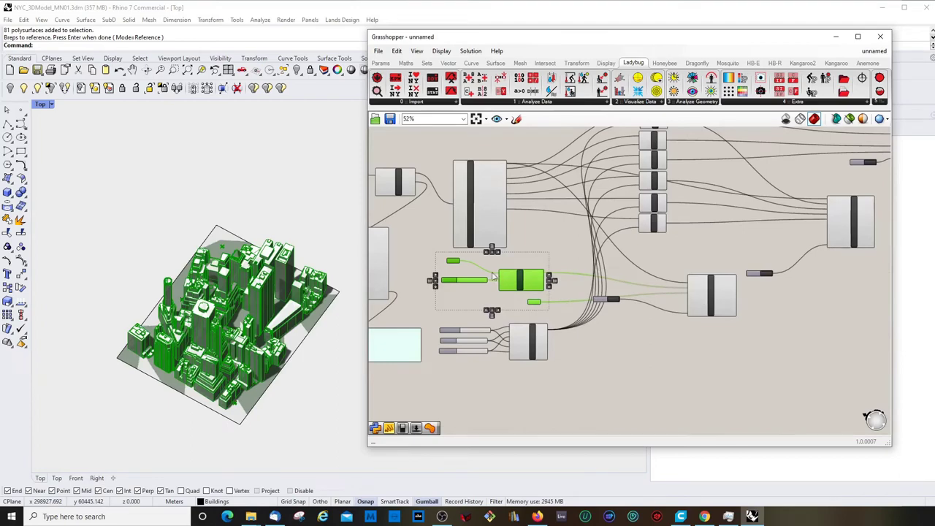
{"action": "left_click_drag", "start_coordinate": [493, 277], "coordinate": [520, 406]}
- Move HumanToSky and its Toggle down beside the GenPts group, and shift that group slightly right and down
{"action": "scroll", "coordinate": [658, 331], "scroll_direction": "up", "scroll_amount": 1}
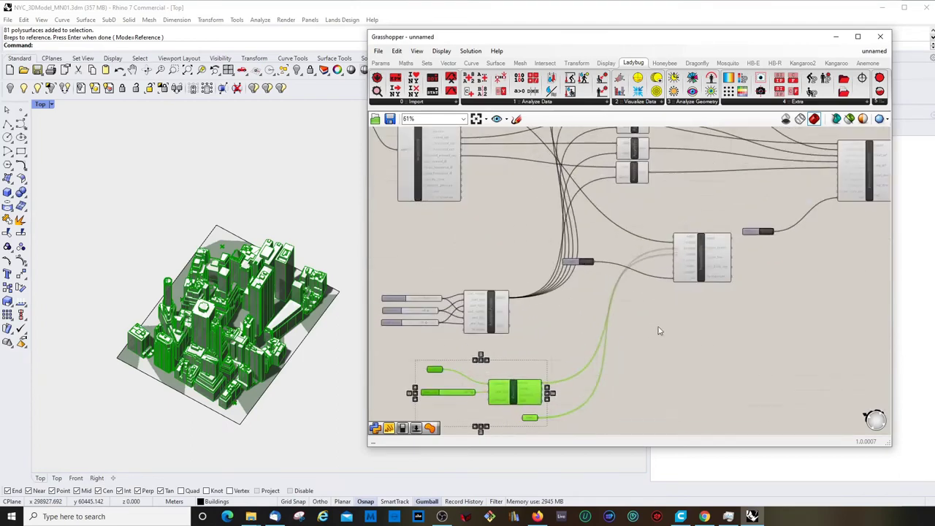
{"action": "left_click_drag", "start_coordinate": [701, 257], "coordinate": [768, 356]}
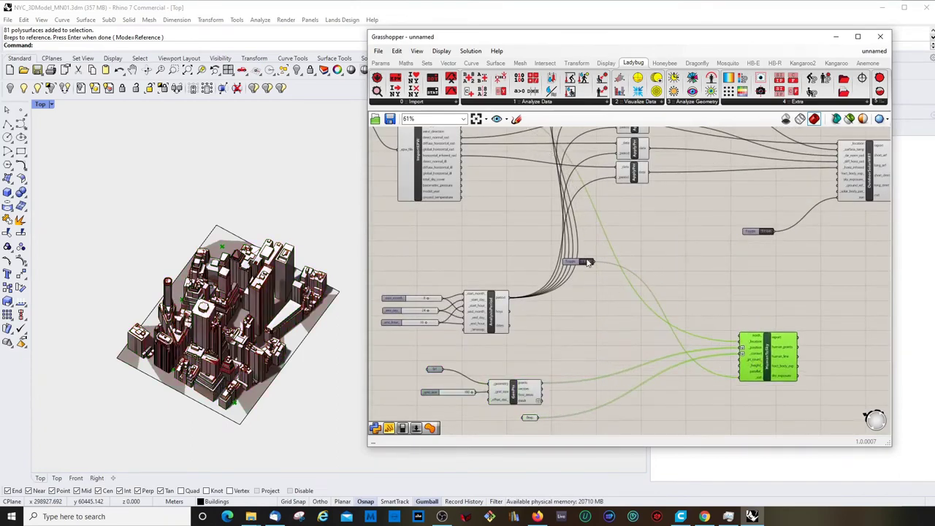
{"action": "left_click_drag", "start_coordinate": [587, 262], "coordinate": [703, 390]}
{"action": "scroll", "coordinate": [677, 348], "scroll_direction": "down", "scroll_amount": 3}
{"action": "scroll", "coordinate": [533, 387], "scroll_direction": "up", "scroll_amount": 4}
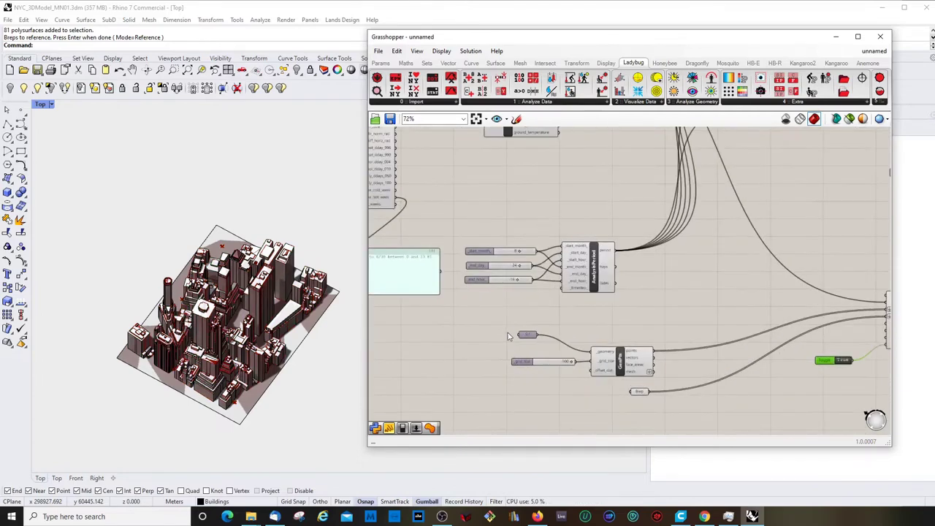
{"action": "left_click_drag", "start_coordinate": [501, 311], "coordinate": [695, 431]}
{"action": "left_click_drag", "start_coordinate": [638, 371], "coordinate": [659, 385]}
{"action": "left_click", "coordinate": [668, 298]}
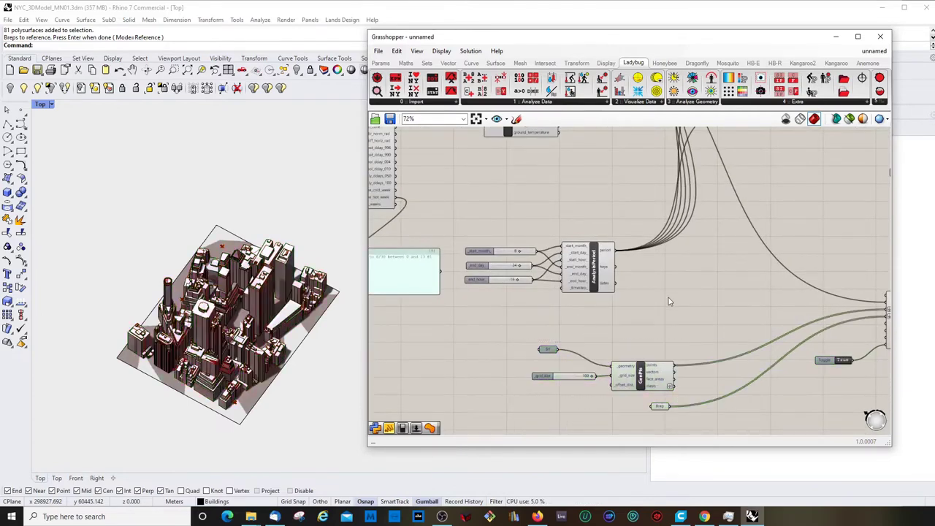
- Move the Brep parameter directly below the GenPts component
{"action": "scroll", "coordinate": [478, 270], "scroll_direction": "down", "scroll_amount": 2}
{"action": "scroll", "coordinate": [595, 344], "scroll_direction": "up", "scroll_amount": 3}
{"action": "left_click", "coordinate": [488, 314]}
{"action": "scroll", "coordinate": [588, 319], "scroll_direction": "down", "scroll_amount": 2}
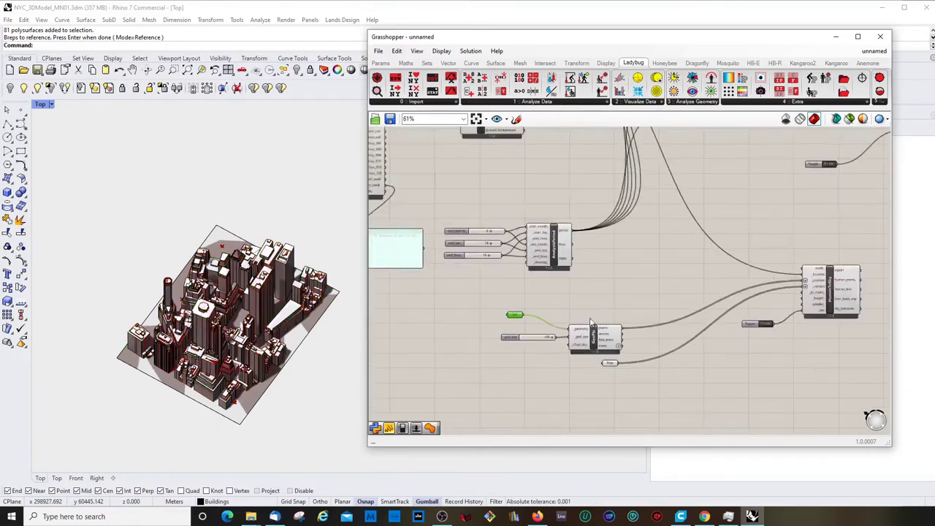
{"action": "scroll", "coordinate": [591, 321], "scroll_direction": "up", "scroll_amount": 2}
{"action": "scroll", "coordinate": [730, 332], "scroll_direction": "down", "scroll_amount": 2}
{"action": "scroll", "coordinate": [734, 337], "scroll_direction": "up", "scroll_amount": 3}
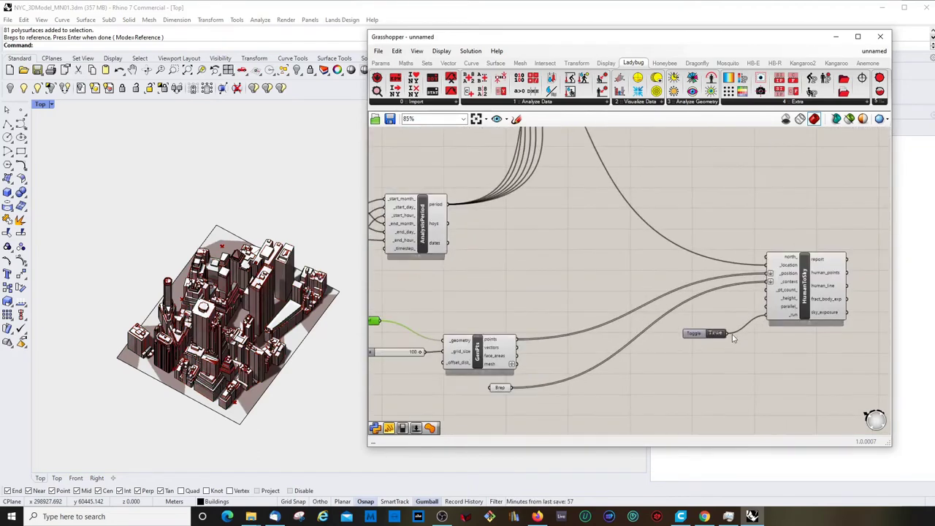
{"action": "scroll", "coordinate": [661, 351], "scroll_direction": "down", "scroll_amount": 1}
{"action": "left_click", "coordinate": [549, 377]}
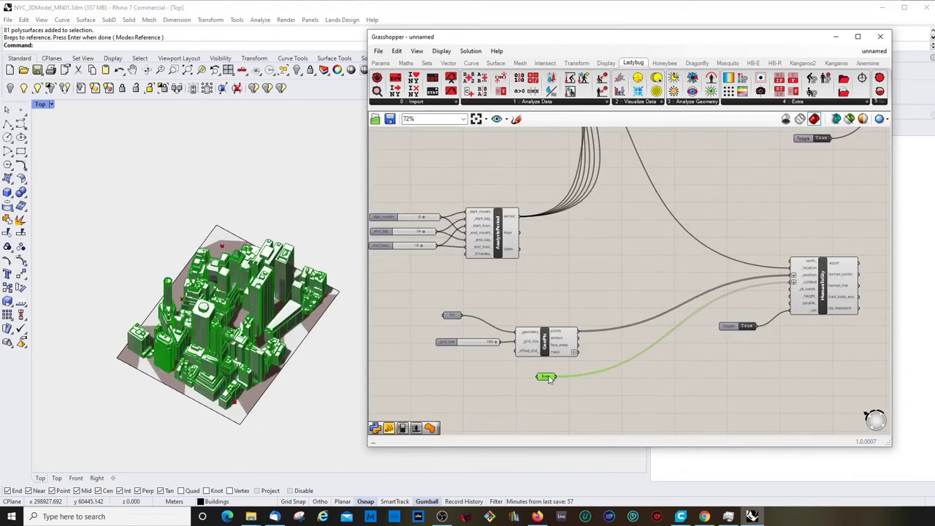
{"action": "left_click_drag", "start_coordinate": [549, 378], "coordinate": [549, 389]}
- Rename the Brep parameter feeding HumanToSky's _context input as Contex
{"action": "scroll", "coordinate": [548, 398], "scroll_direction": "up", "scroll_amount": 3}
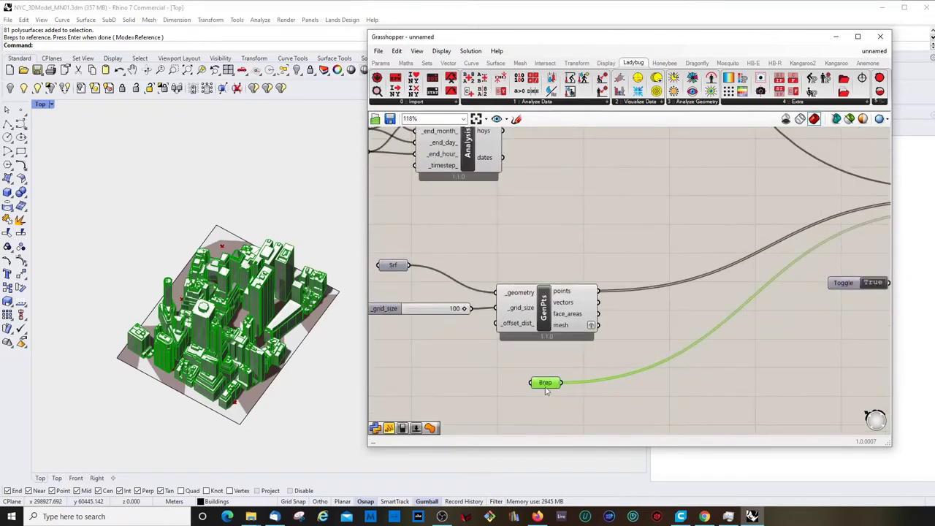
{"action": "double_click", "coordinate": [545, 382]}
{"action": "key", "text": "Escape"}
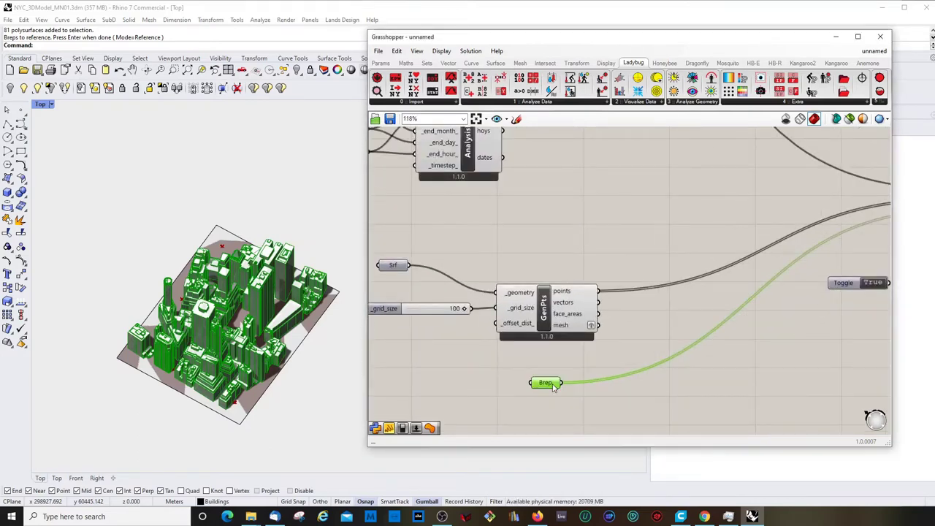
{"action": "right_click", "coordinate": [553, 382]}
{"action": "type", "text": "Contex"}
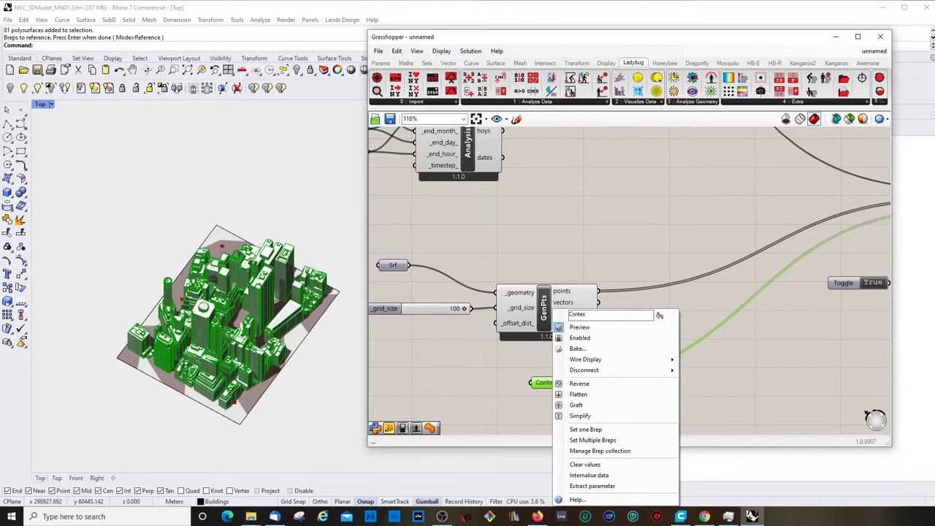
{"action": "key", "text": "Return"}
- Rename the Srf parameter feeding GenPts' _geometry input as Ground
{"action": "right_click", "coordinate": [383, 266]}
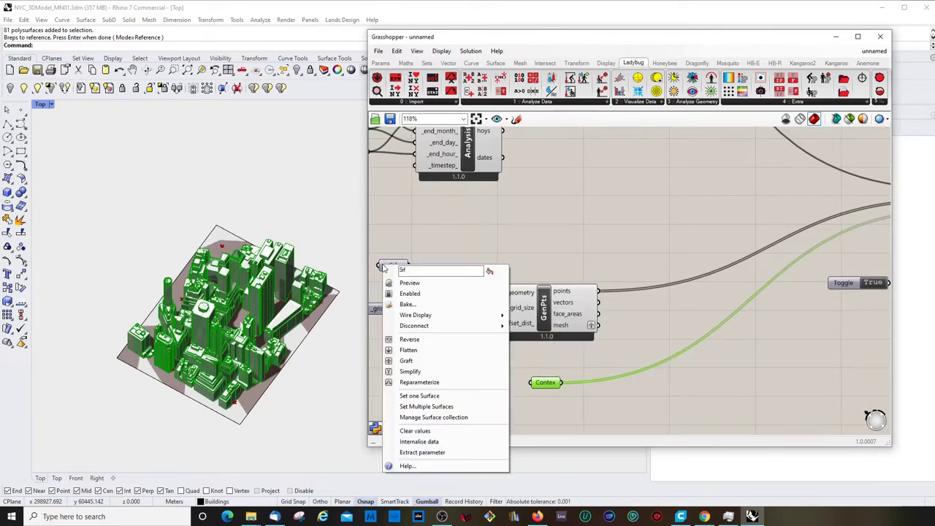
{"action": "left_click", "coordinate": [398, 268]}
{"action": "right_click", "coordinate": [399, 268]}
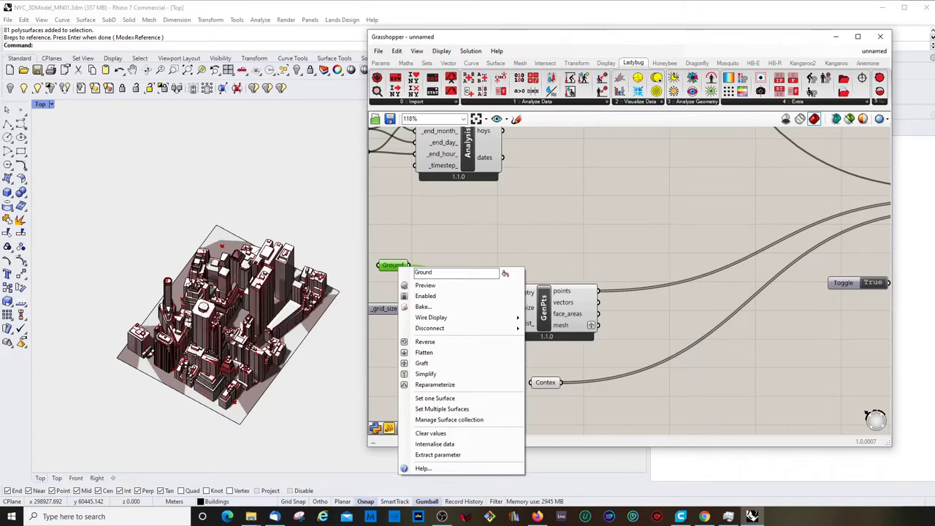
{"action": "left_click", "coordinate": [391, 271]}
{"action": "left_click", "coordinate": [535, 280]}
{"action": "scroll", "coordinate": [567, 267], "scroll_direction": "down", "scroll_amount": 4}
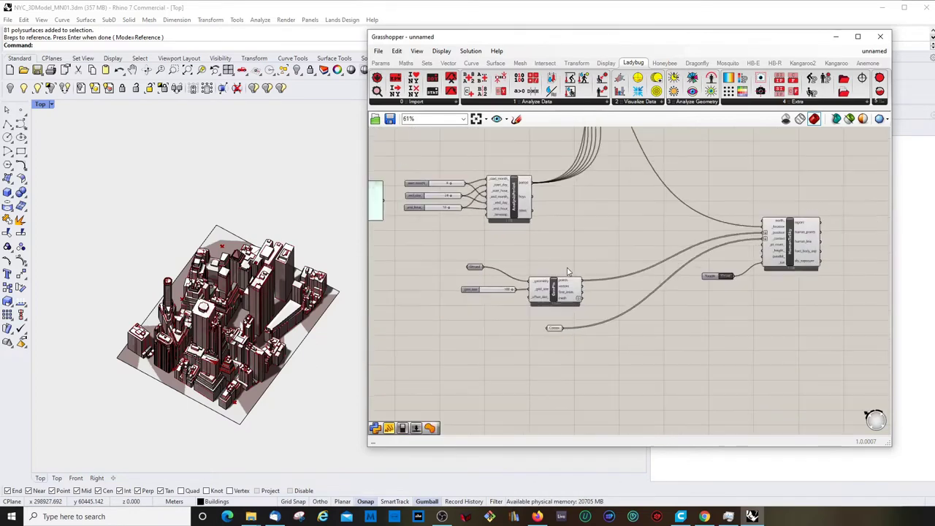
- Move OutdoorSolarMRT and its Toggle slightly closer to the ApplyPer column
{"action": "scroll", "coordinate": [491, 269], "scroll_direction": "up", "scroll_amount": 3}
{"action": "left_click", "coordinate": [474, 271]}
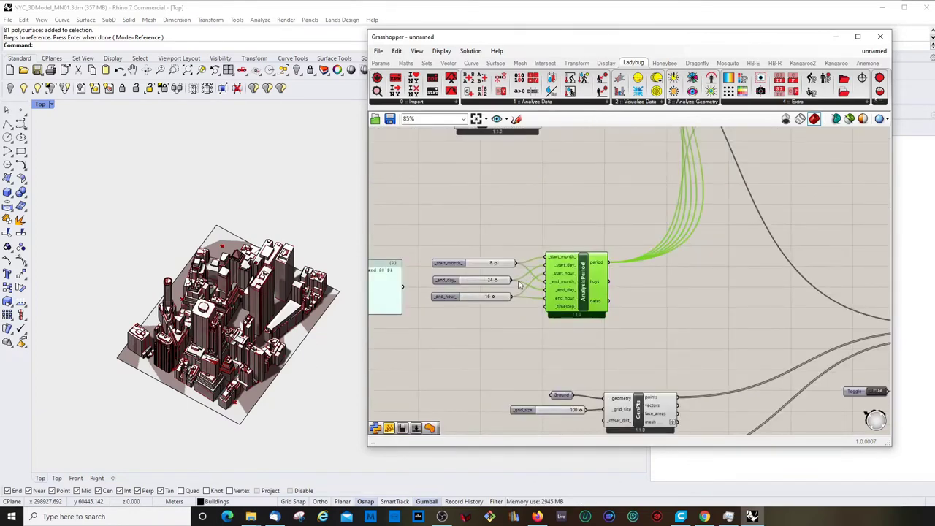
{"action": "scroll", "coordinate": [520, 285], "scroll_direction": "down", "scroll_amount": 3}
{"action": "scroll", "coordinate": [629, 184], "scroll_direction": "up", "scroll_amount": 2}
{"action": "scroll", "coordinate": [617, 146], "scroll_direction": "down", "scroll_amount": 1}
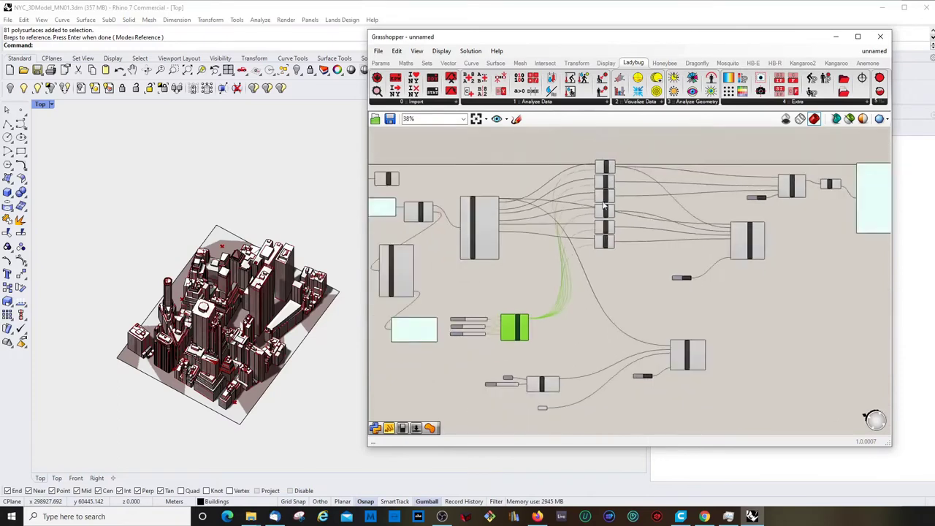
{"action": "scroll", "coordinate": [613, 149], "scroll_direction": "up", "scroll_amount": 2}
{"action": "mouse_move", "coordinate": [599, 285]}
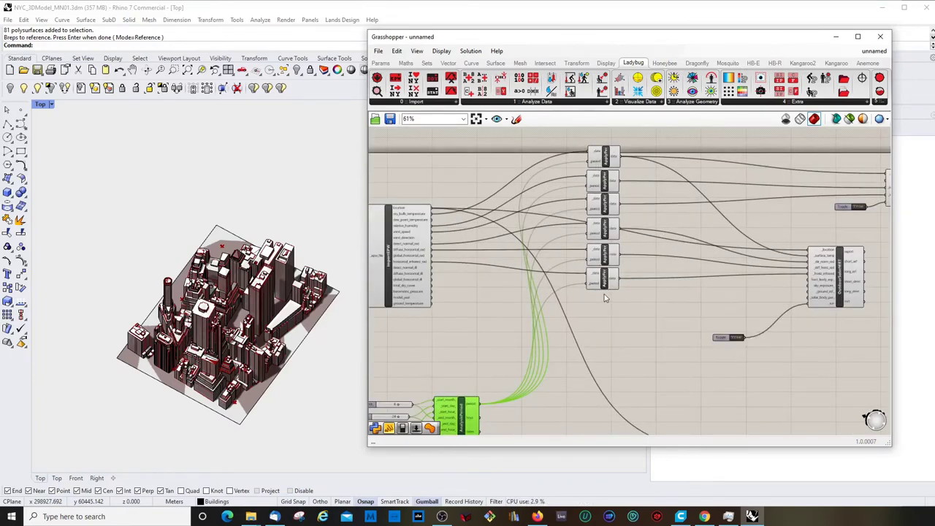
{"action": "left_click_drag", "start_coordinate": [848, 272], "coordinate": [821, 271]}
{"action": "left_click_drag", "start_coordinate": [730, 339], "coordinate": [711, 328]}
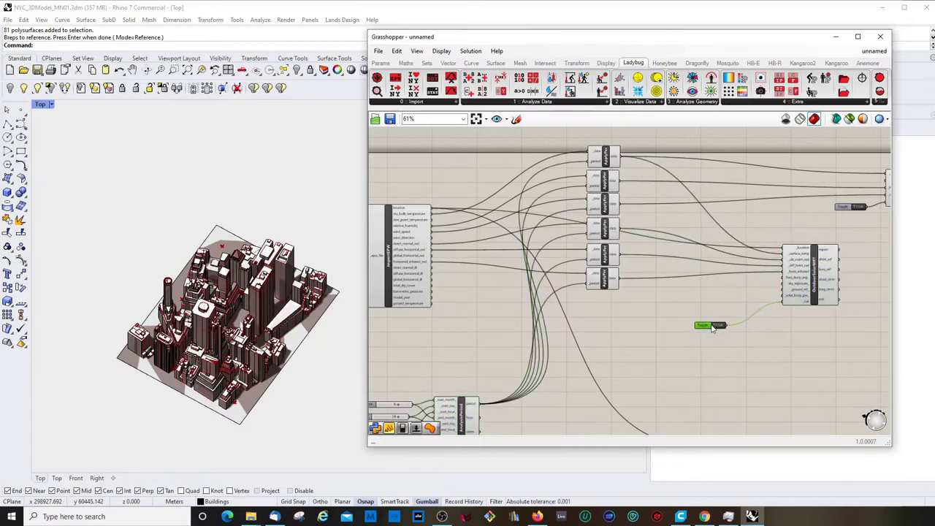
- Connect OutdoorSolarMRT's mrt output to UTCI's _mrt input and move OutdoorSolarMRT's Toggle beside its _run input
{"action": "scroll", "coordinate": [604, 308], "scroll_direction": "down", "scroll_amount": 4}
{"action": "scroll", "coordinate": [769, 248], "scroll_direction": "up", "scroll_amount": 5}
{"action": "left_click", "coordinate": [748, 257]}
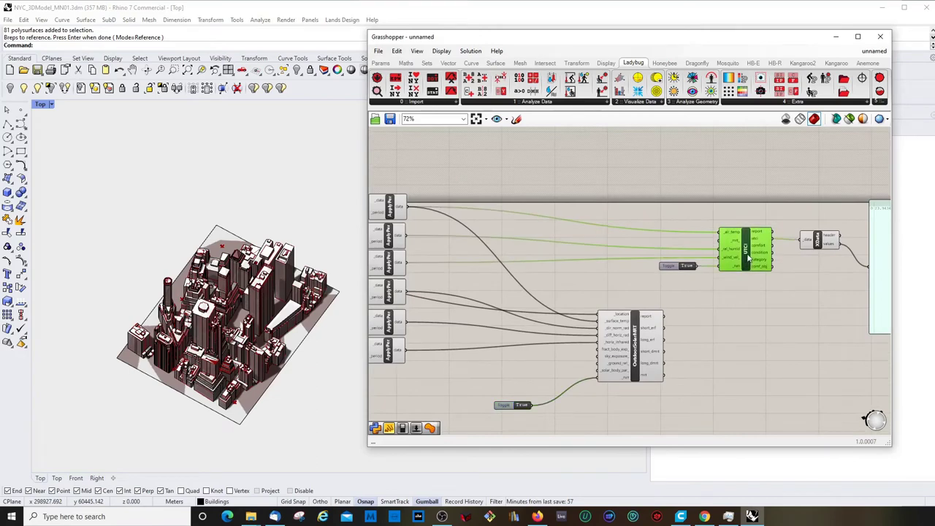
{"action": "left_click_drag", "start_coordinate": [664, 378], "coordinate": [719, 233]}
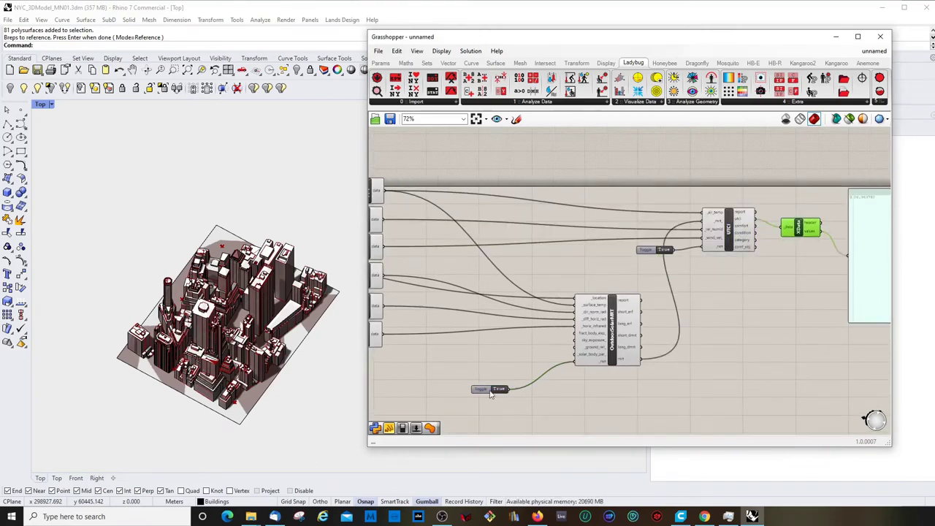
{"action": "left_click_drag", "start_coordinate": [492, 392], "coordinate": [532, 367]}
{"action": "scroll", "coordinate": [575, 364], "scroll_direction": "up", "scroll_amount": 3}
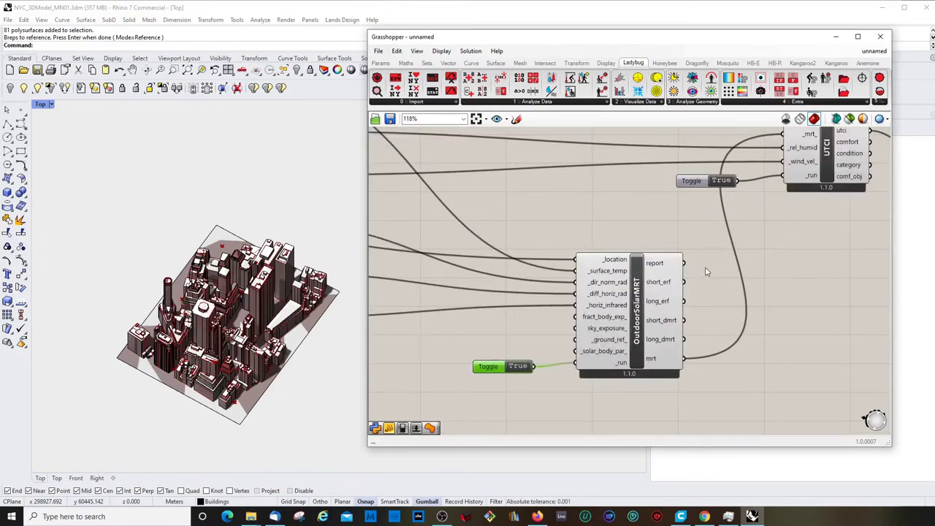
- Move HumanToSky up near OutdoorSolarMRT and place the Toggle of each component below it
{"action": "scroll", "coordinate": [706, 271], "scroll_direction": "down", "scroll_amount": 5}
{"action": "scroll", "coordinate": [636, 415], "scroll_direction": "up", "scroll_amount": 3}
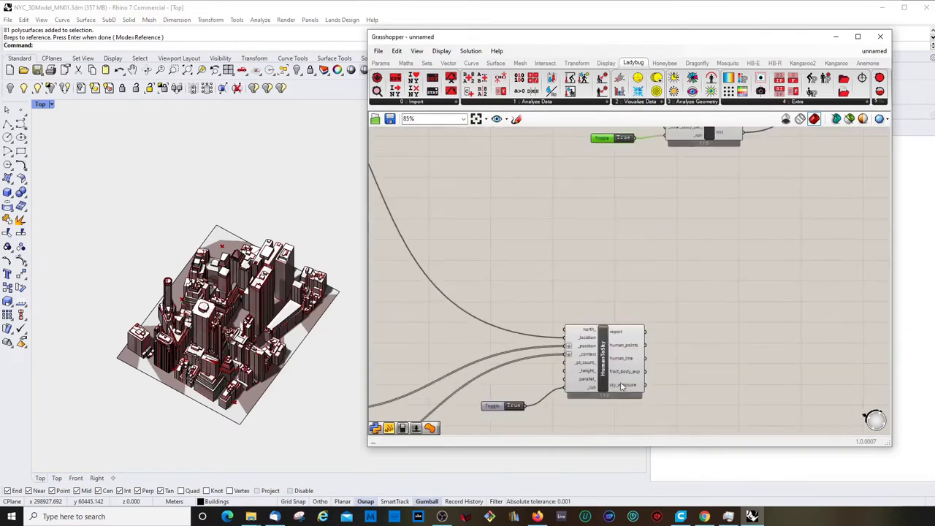
{"action": "left_click_drag", "start_coordinate": [621, 344], "coordinate": [601, 300]}
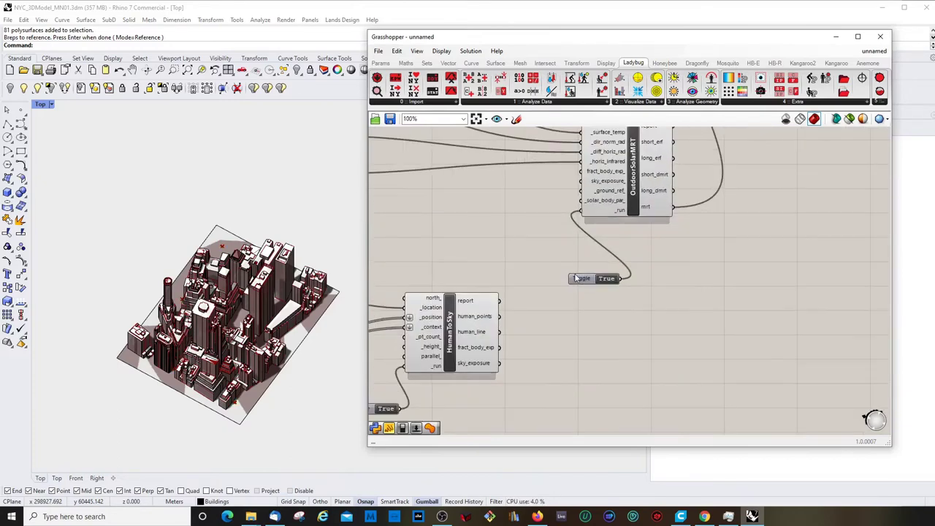
{"action": "scroll", "coordinate": [561, 289], "scroll_direction": "down", "scroll_amount": 1}
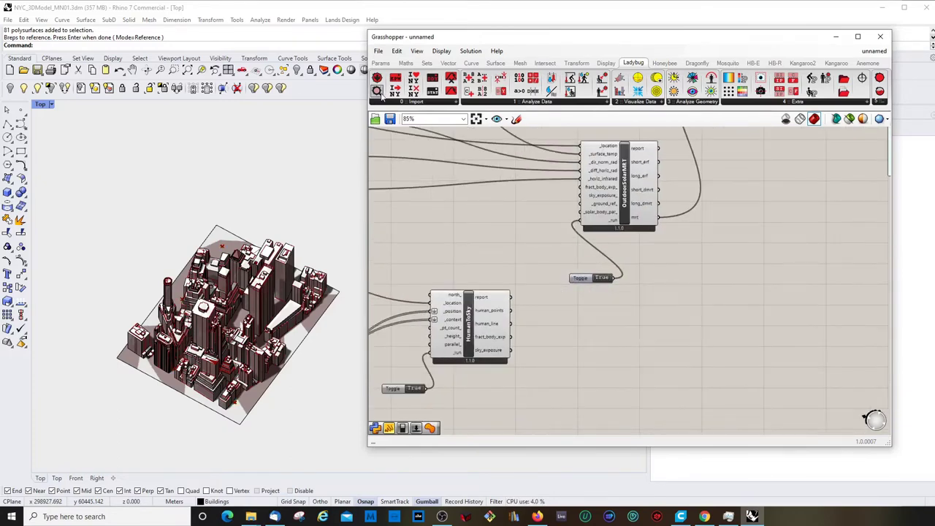
- Save the Grasshopper definition as UTCI.gh in the nyc_3dmodel_mn01 folder
{"action": "left_click", "coordinate": [377, 52]}
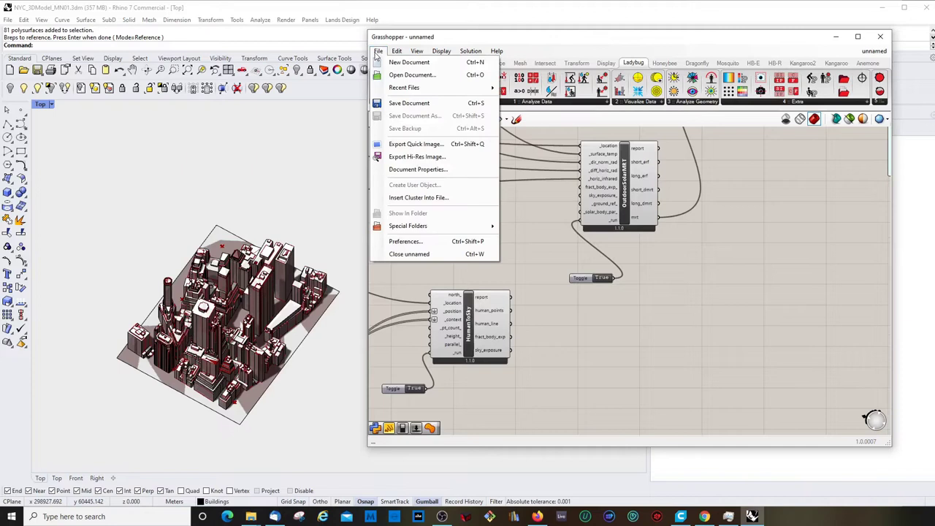
{"action": "left_click", "coordinate": [423, 103]}
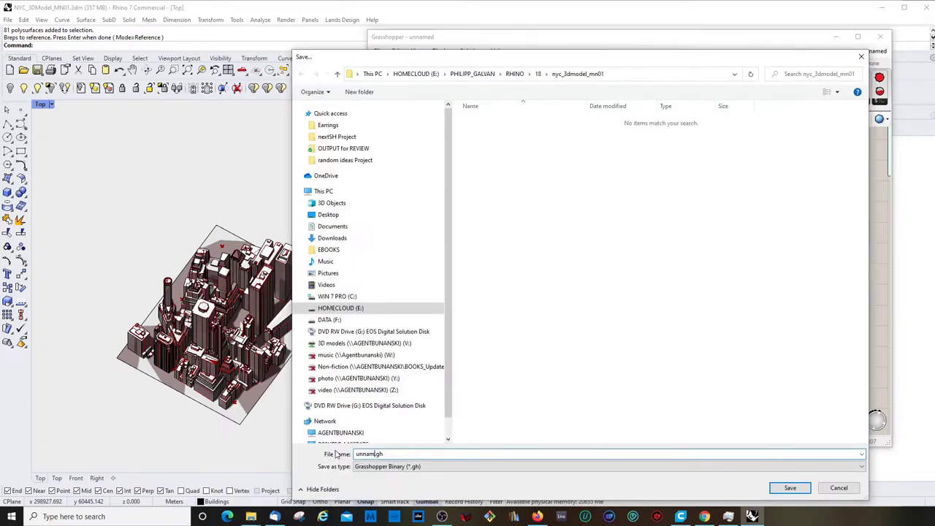
{"action": "key", "text": "BackSpace"}
{"action": "key", "text": "BackSpace"}
{"action": "key", "text": "BackSpace"}
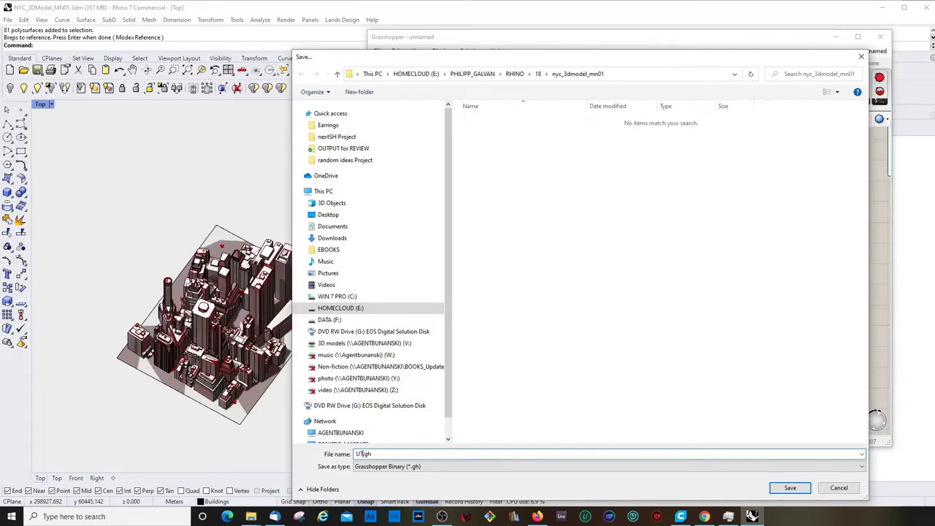
{"action": "key", "text": "Return"}
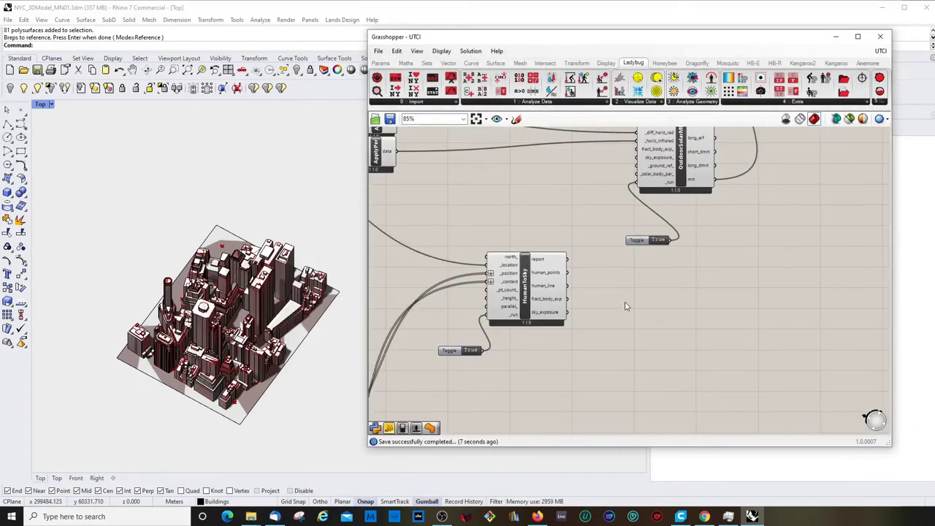
- Duplicate the output panel near HumanToSky and feed the copy from HumanToSky's fract_body_exp output
{"action": "scroll", "coordinate": [623, 305], "scroll_direction": "up", "scroll_amount": 3}
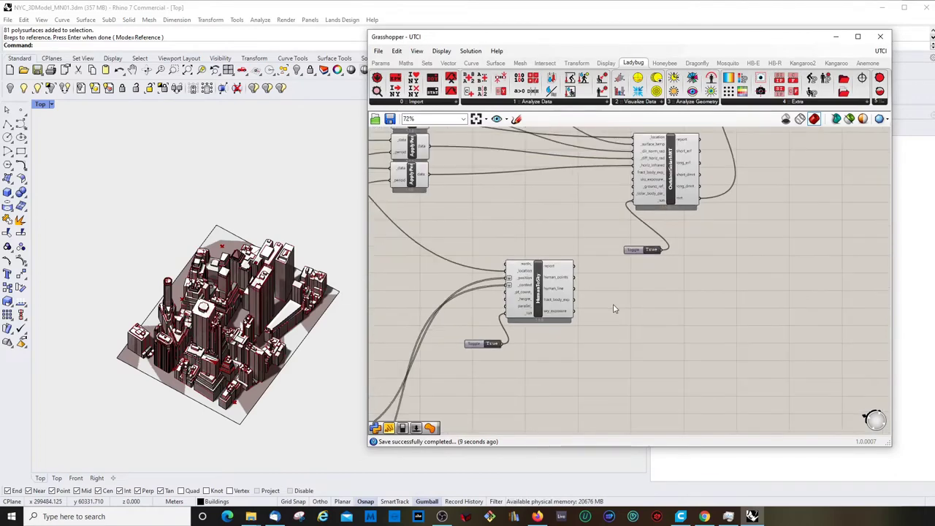
{"action": "mouse_move", "coordinate": [640, 181]}
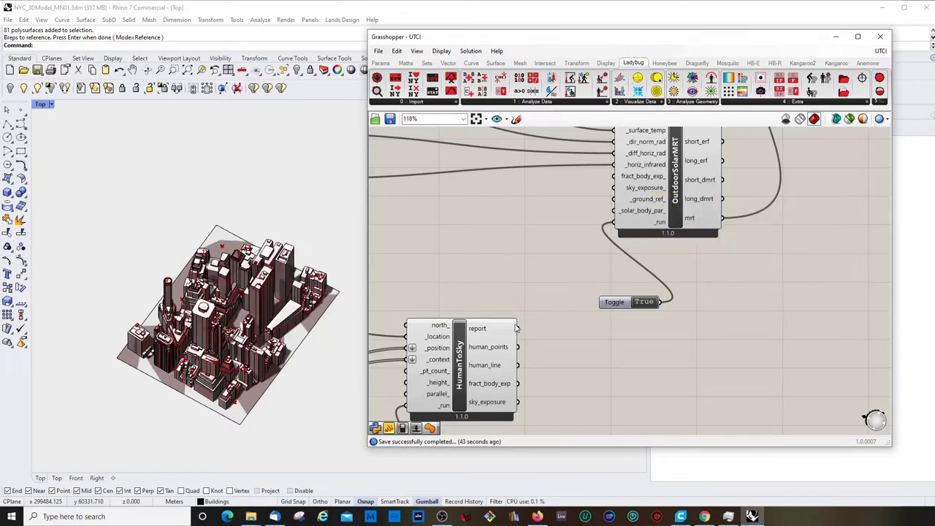
{"action": "scroll", "coordinate": [515, 326], "scroll_direction": "down", "scroll_amount": 4}
{"action": "scroll", "coordinate": [497, 386], "scroll_direction": "up", "scroll_amount": 5}
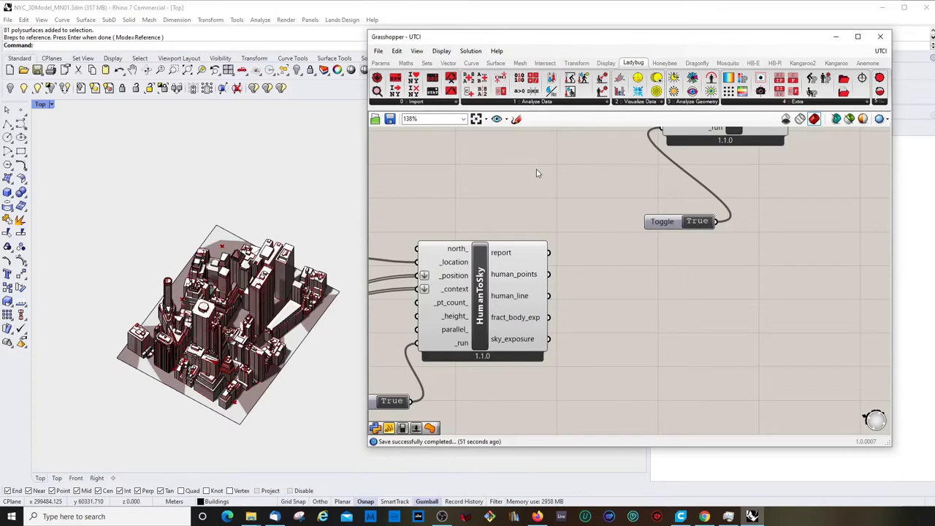
{"action": "scroll", "coordinate": [601, 278], "scroll_direction": "down", "scroll_amount": 5}
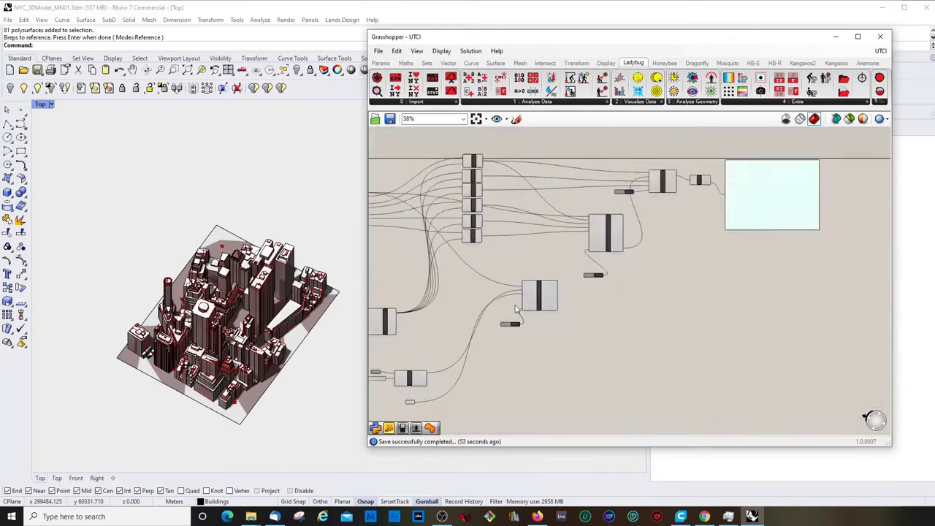
{"action": "left_click", "coordinate": [716, 232]}
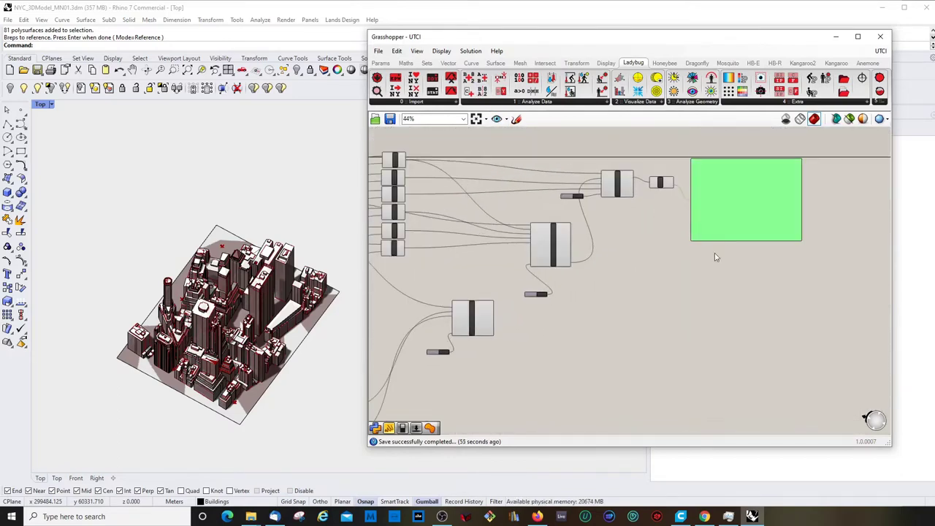
{"action": "left_click_drag", "start_coordinate": [726, 198], "coordinate": [659, 325], "text": "alt"}
{"action": "scroll", "coordinate": [501, 325], "scroll_direction": "up", "scroll_amount": 3}
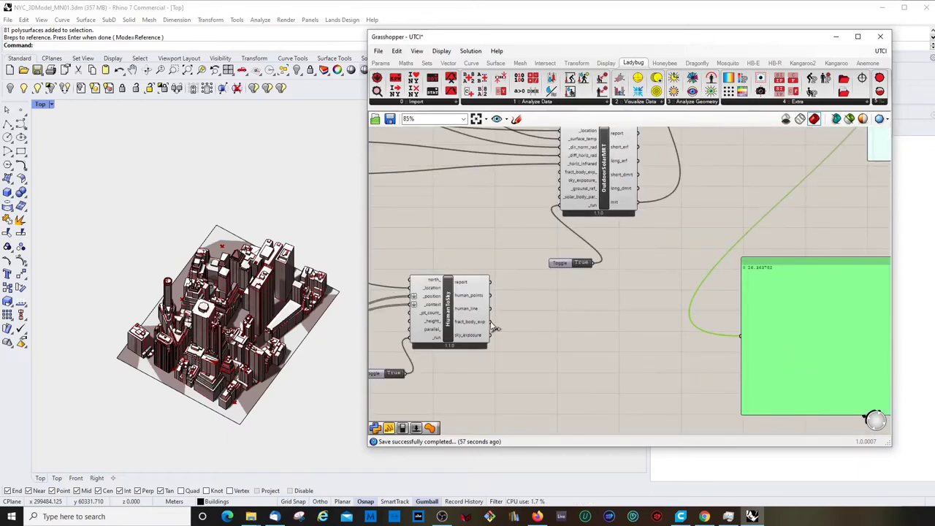
{"action": "left_click_drag", "start_coordinate": [496, 329], "coordinate": [740, 337]}
{"action": "scroll", "coordinate": [760, 351], "scroll_direction": "down", "scroll_amount": 2}
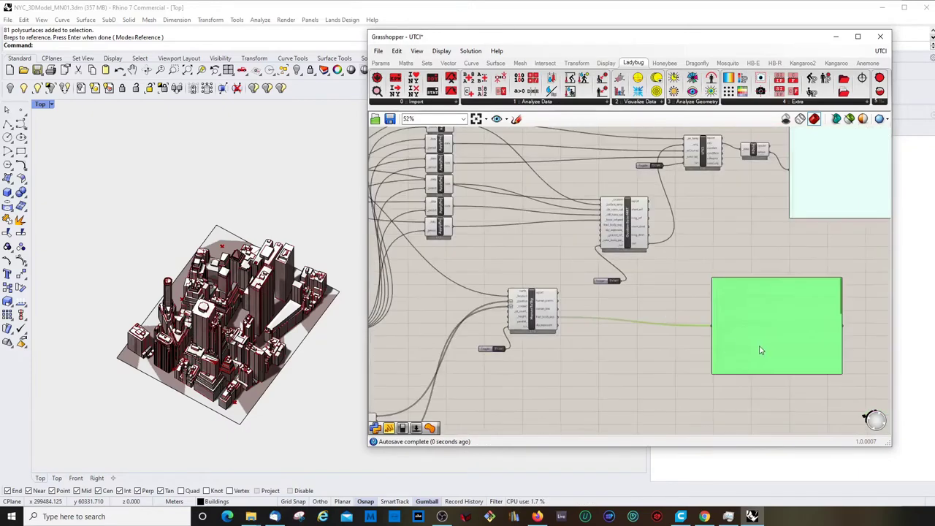
{"action": "scroll", "coordinate": [760, 351], "scroll_direction": "up", "scroll_amount": 6}
{"action": "scroll", "coordinate": [756, 268], "scroll_direction": "down", "scroll_amount": 7}
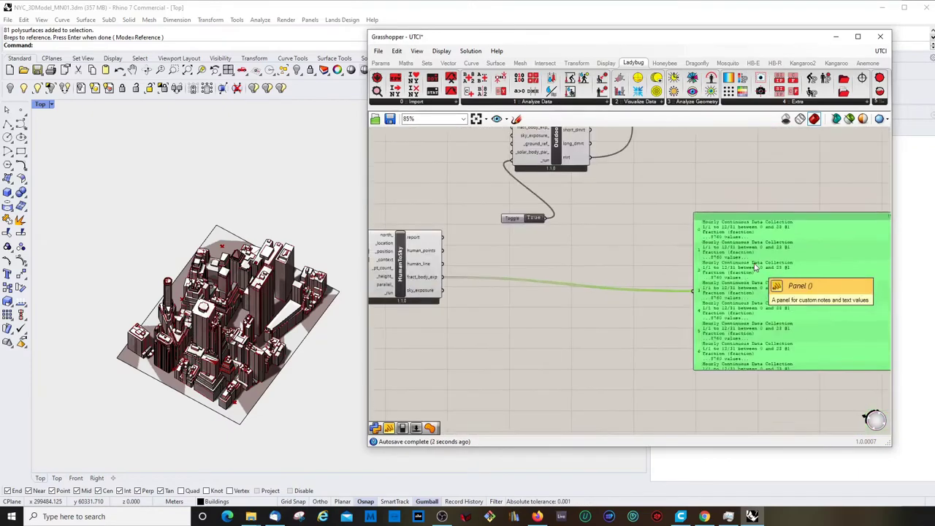
- Duplicate XData between HumanToSky and the copied panel, wiring fract_body_exp to its _data input and its values output to the panel
{"action": "scroll", "coordinate": [471, 338], "scroll_direction": "up", "scroll_amount": 5}
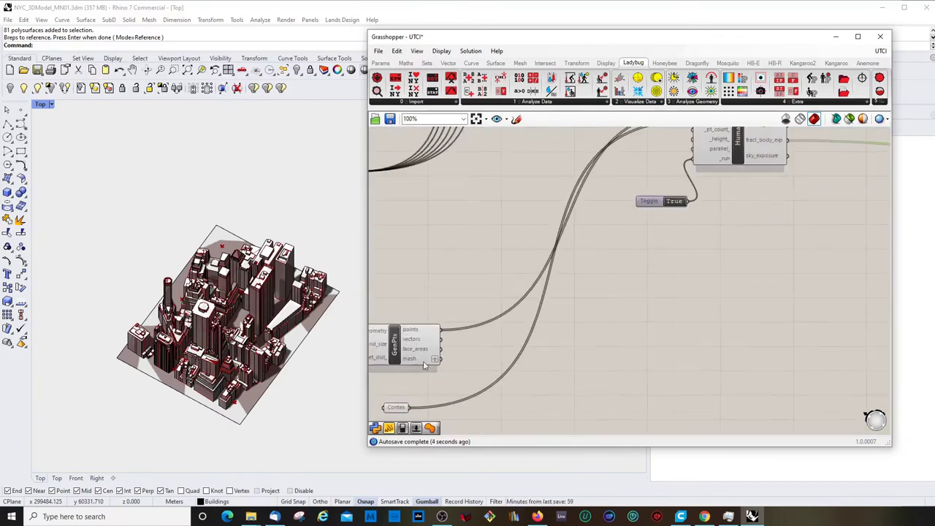
{"action": "scroll", "coordinate": [501, 351], "scroll_direction": "down", "scroll_amount": 5}
{"action": "middle_click", "coordinate": [530, 341]}
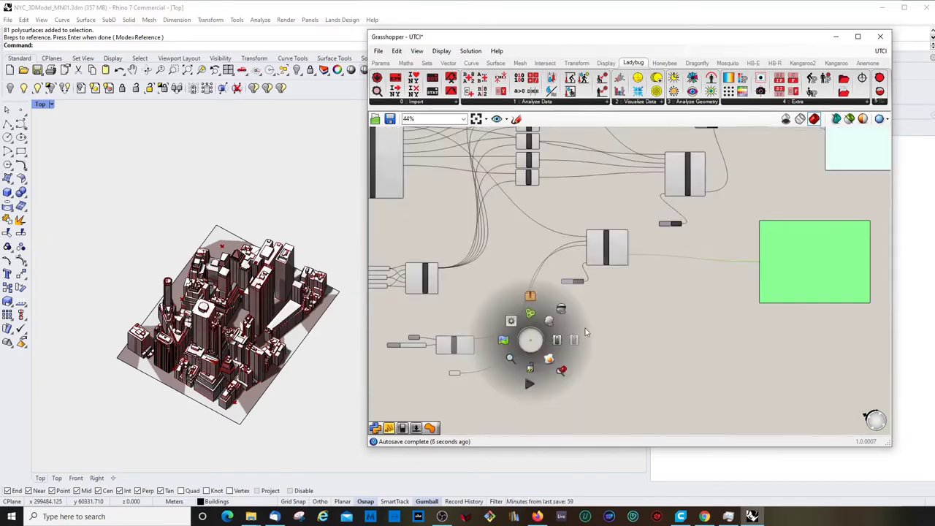
{"action": "scroll", "coordinate": [727, 231], "scroll_direction": "up", "scroll_amount": 2}
{"action": "scroll", "coordinate": [606, 387], "scroll_direction": "down", "scroll_amount": 2}
{"action": "left_click", "coordinate": [765, 158]}
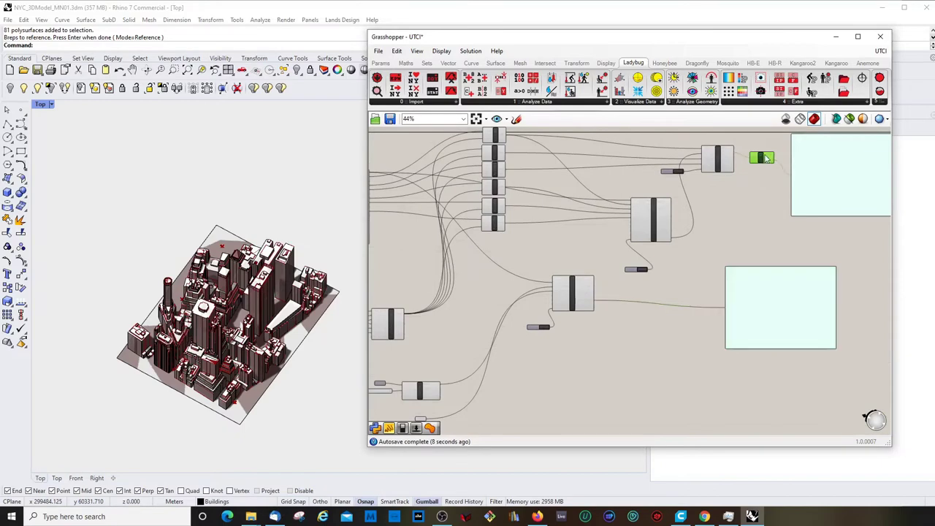
{"action": "left_click_drag", "start_coordinate": [770, 161], "coordinate": [669, 296]}
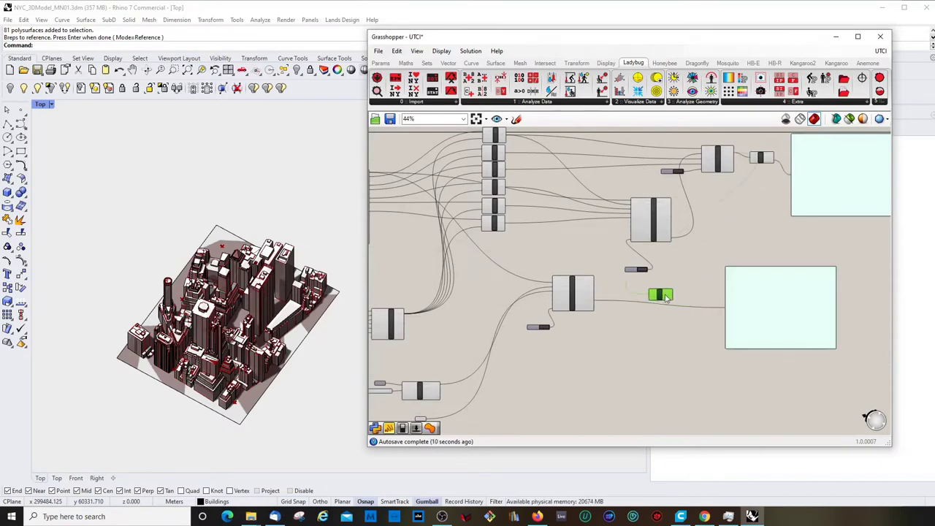
{"action": "scroll", "coordinate": [613, 313], "scroll_direction": "up", "scroll_amount": 2}
{"action": "scroll", "coordinate": [612, 314], "scroll_direction": "up", "scroll_amount": 1}
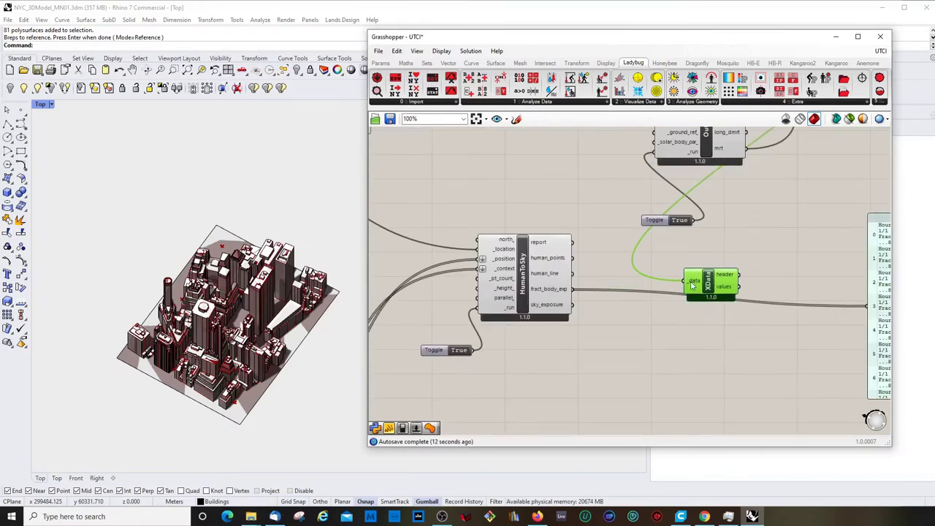
{"action": "left_click_drag", "start_coordinate": [571, 290], "coordinate": [817, 304]}
{"action": "scroll", "coordinate": [615, 295], "scroll_direction": "down", "scroll_amount": 2}
{"action": "scroll", "coordinate": [696, 298], "scroll_direction": "up", "scroll_amount": 2}
{"action": "scroll", "coordinate": [672, 292], "scroll_direction": "down", "scroll_amount": 2}
{"action": "scroll", "coordinate": [801, 281], "scroll_direction": "up", "scroll_amount": 2}
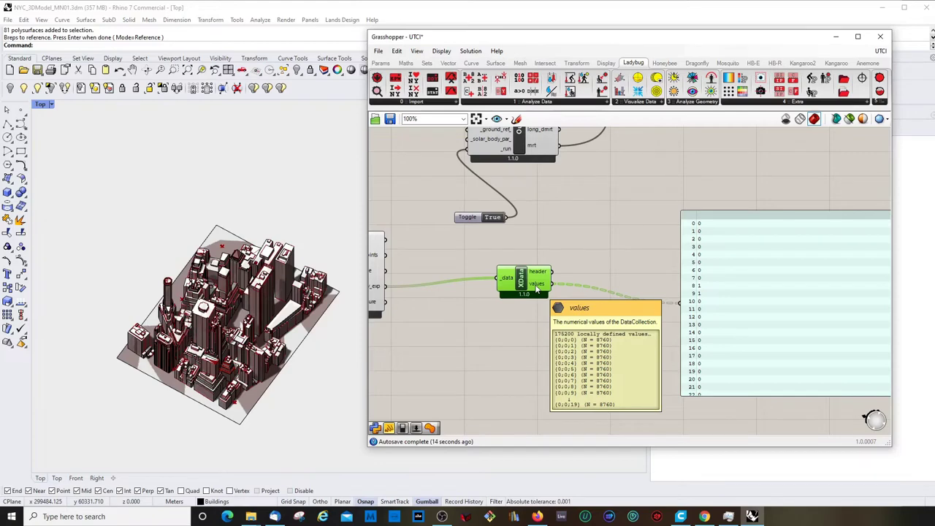
- Try to graft HumanToSky's fract_body_exp output and delete the XData copy connected to it
{"action": "right_click_drag", "start_coordinate": [537, 289], "coordinate": [748, 267]}
{"action": "right_click", "coordinate": [583, 265]}
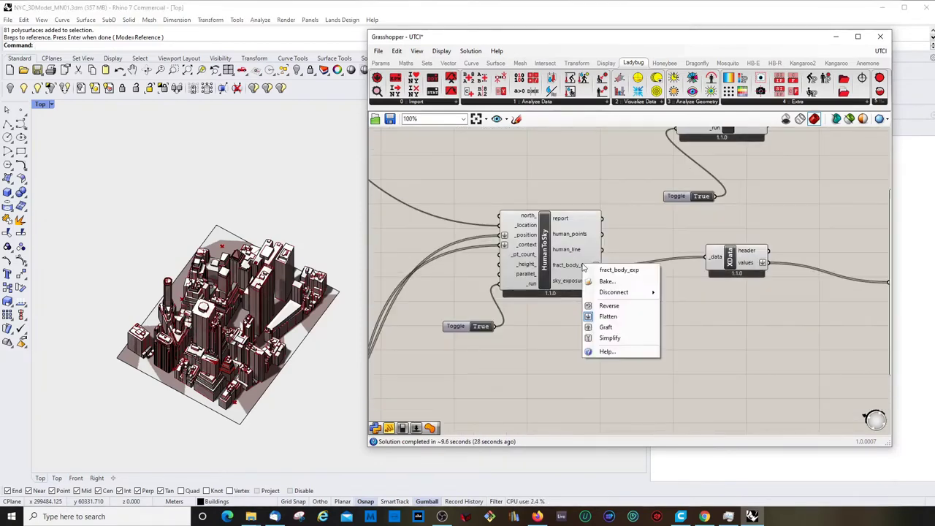
{"action": "left_click", "coordinate": [640, 327]}
{"action": "left_click", "coordinate": [728, 254]}
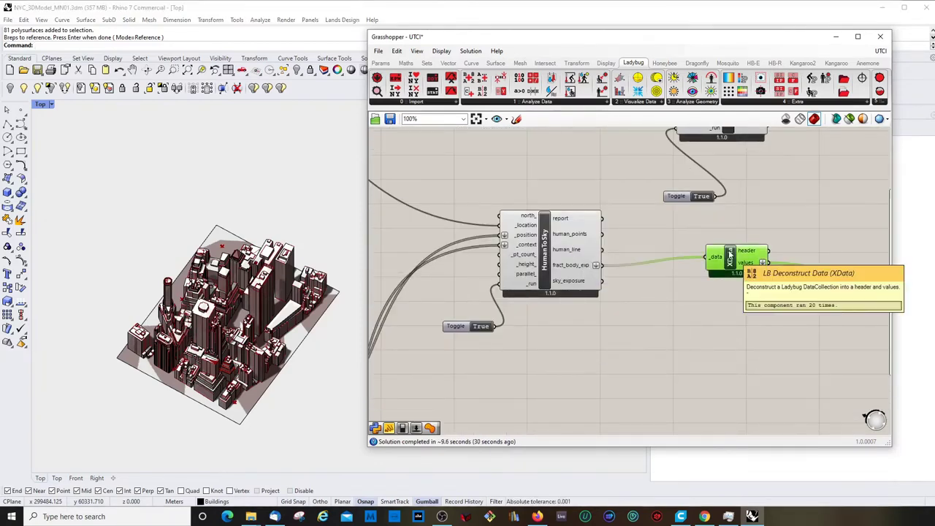
{"action": "key", "text": "Delete"}
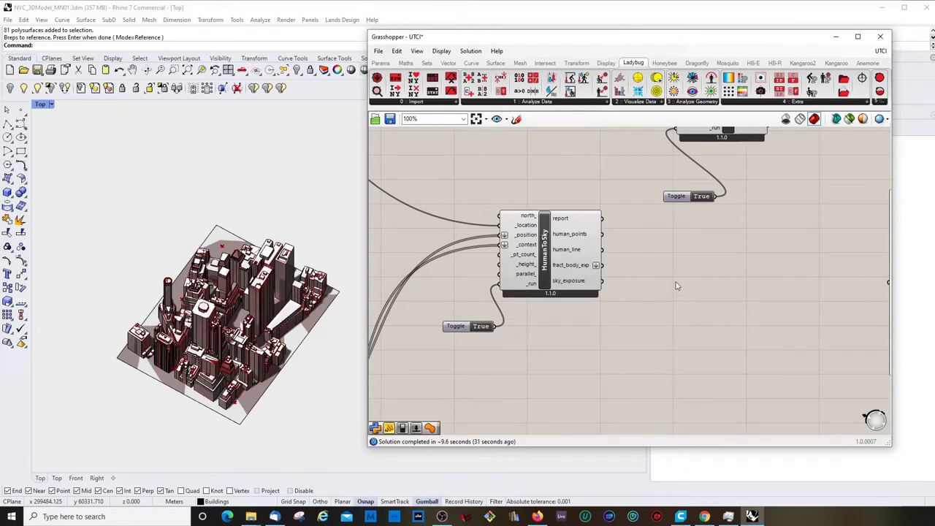
- Graft HumanToSky's fract_body_exp output and inspect its data structure
{"action": "right_click", "coordinate": [558, 269]}
{"action": "left_click", "coordinate": [613, 315]}
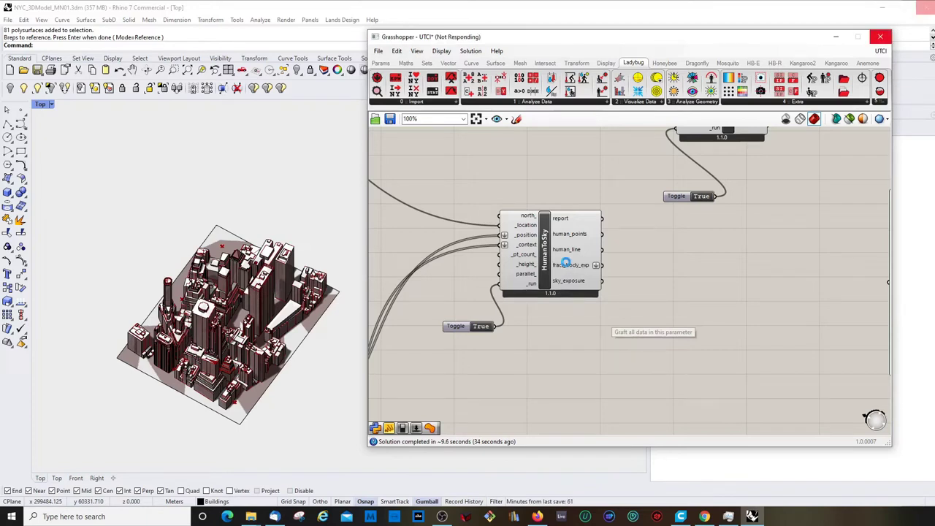
{"action": "right_click", "coordinate": [566, 265]}
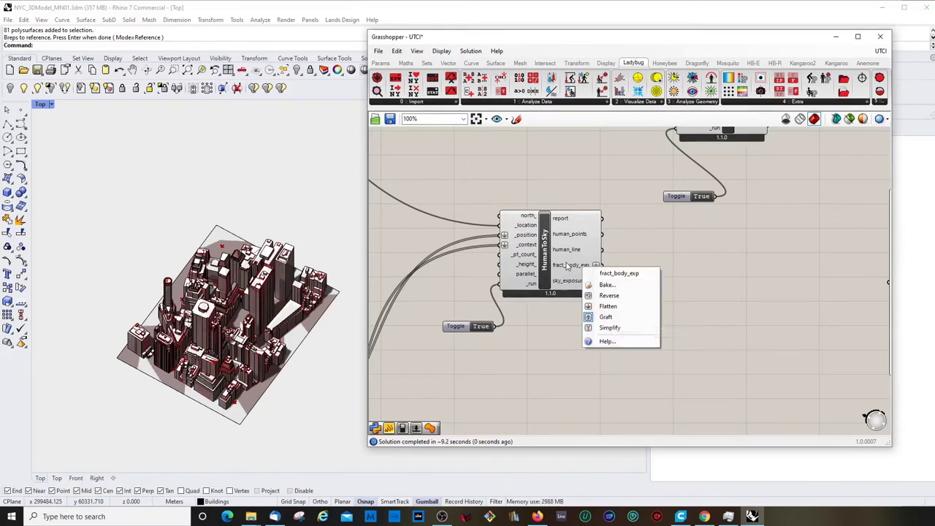
{"action": "left_click", "coordinate": [565, 339]}
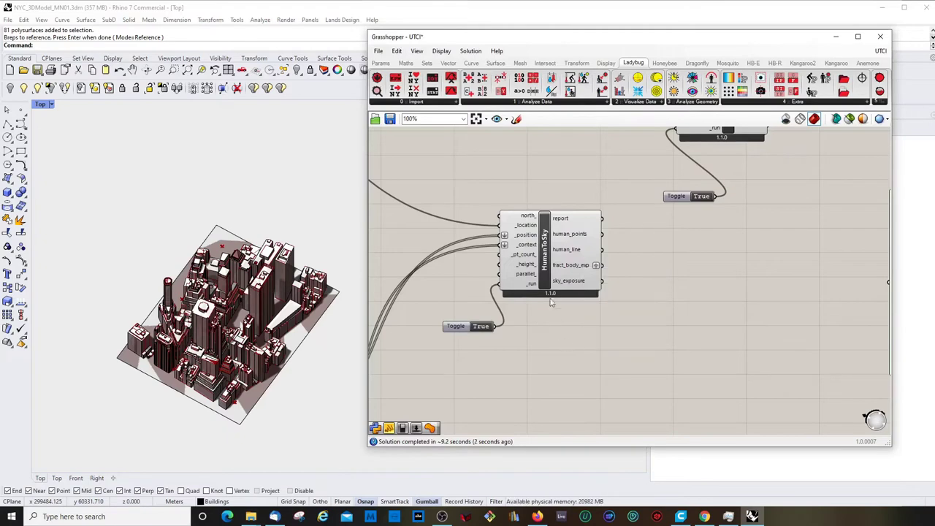
{"action": "scroll", "coordinate": [570, 253], "scroll_direction": "down", "scroll_amount": 5}
{"action": "scroll", "coordinate": [462, 368], "scroll_direction": "up", "scroll_amount": 3}
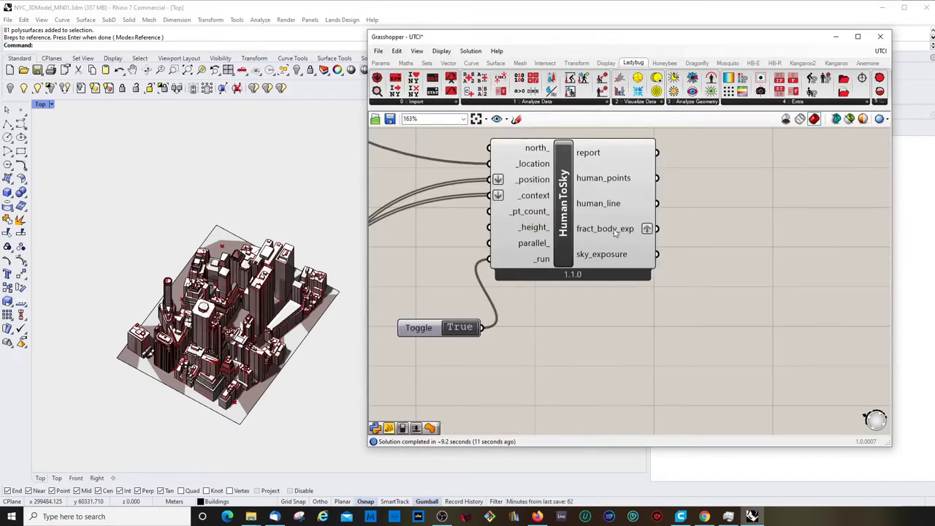
{"action": "mouse_move", "coordinate": [615, 230]}
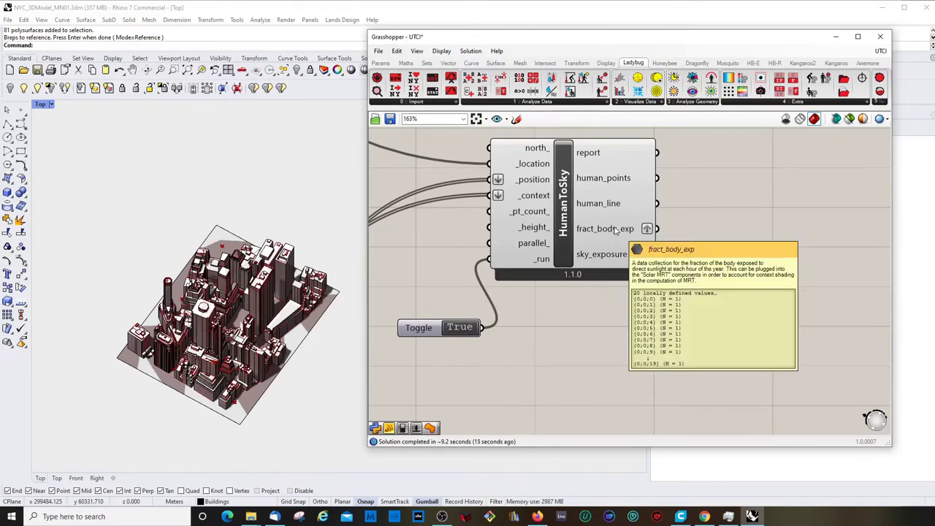
{"action": "scroll", "coordinate": [615, 231], "scroll_direction": "down", "scroll_amount": 6}
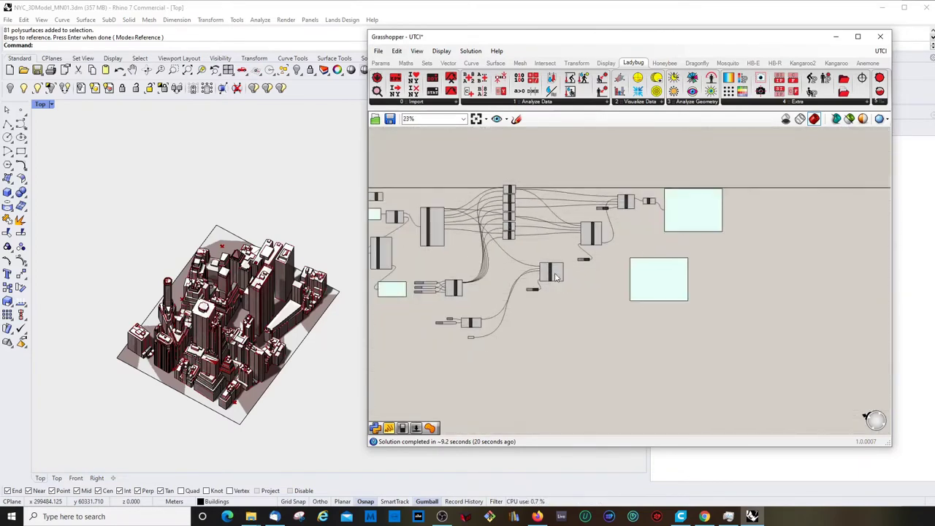
- Duplicate the lowest ApplyPer component beside HumanToSky and connect fract_body_exp to its _data input, keeping the analysis period connection
{"action": "scroll", "coordinate": [555, 276], "scroll_direction": "up", "scroll_amount": 5}
{"action": "left_click", "coordinate": [478, 239]}
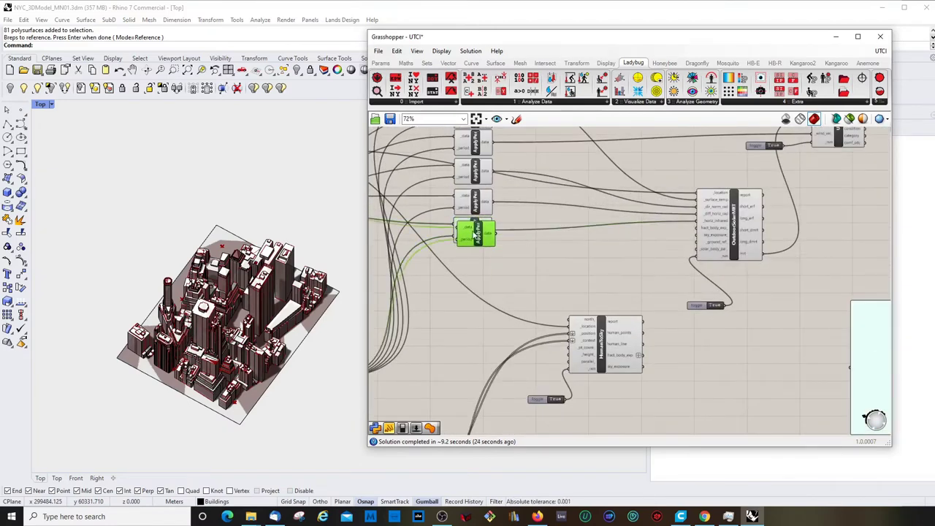
{"action": "left_click_drag", "start_coordinate": [478, 234], "coordinate": [720, 350]}
{"action": "scroll", "coordinate": [678, 375], "scroll_direction": "up", "scroll_amount": 3}
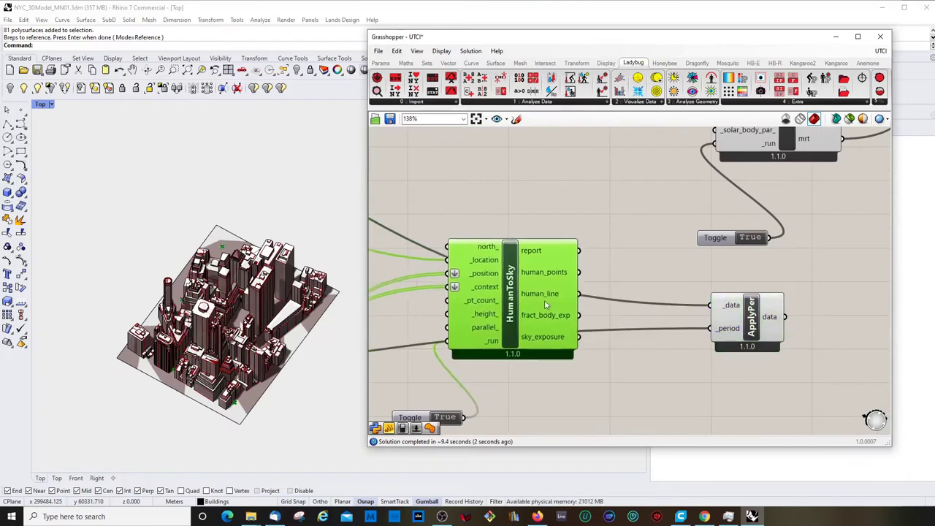
{"action": "mouse_move", "coordinate": [548, 305]}
{"action": "left_mouse_down"}
{"action": "mouse_move", "coordinate": [681, 320]}
{"action": "mouse_move", "coordinate": [710, 306]}
{"action": "mouse_move", "coordinate": [729, 339]}
{"action": "mouse_move", "coordinate": [682, 343]}
{"action": "left_mouse_up"}
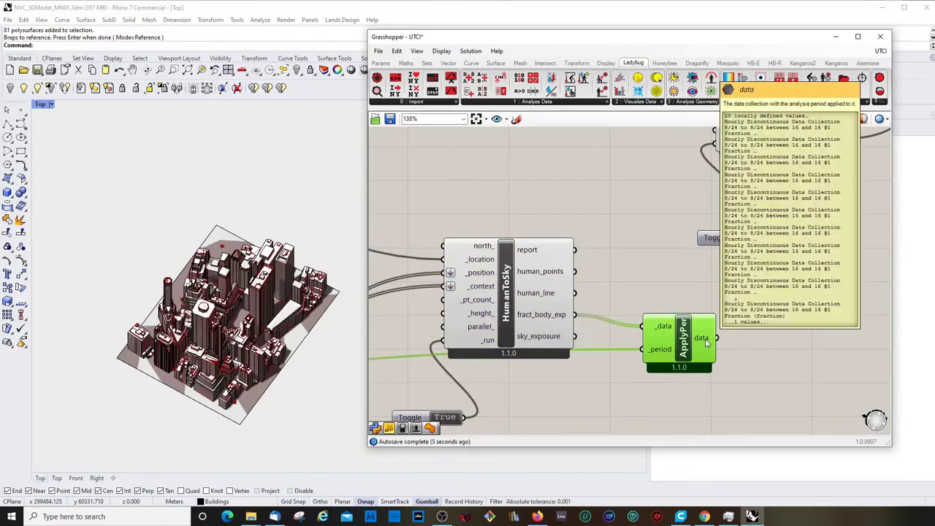
- Shift HumanToSky slightly down and place the copied ApplyPer close beside its fract_body_exp output
{"action": "scroll", "coordinate": [679, 338], "scroll_direction": "down", "scroll_amount": 8}
{"action": "scroll", "coordinate": [572, 365], "scroll_direction": "up", "scroll_amount": 4}
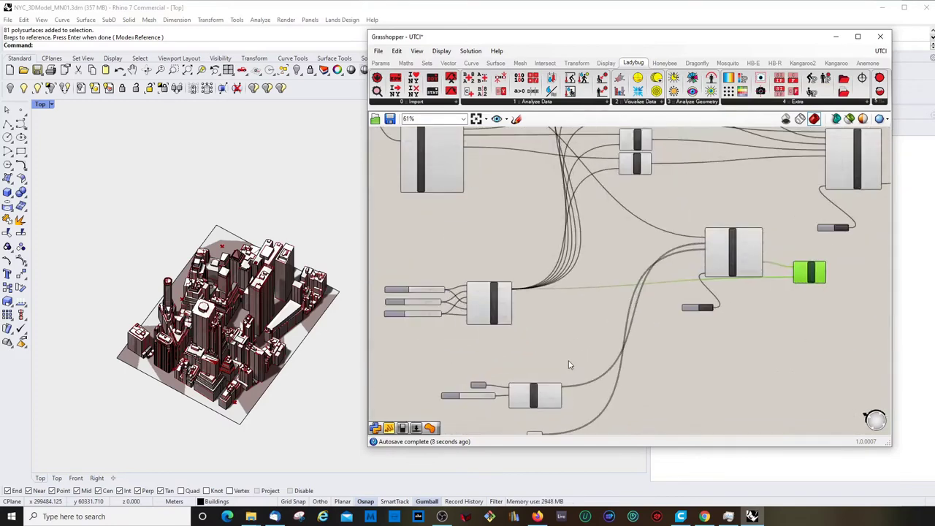
{"action": "scroll", "coordinate": [559, 329], "scroll_direction": "down", "scroll_amount": 1}
{"action": "scroll", "coordinate": [558, 396], "scroll_direction": "up", "scroll_amount": 4}
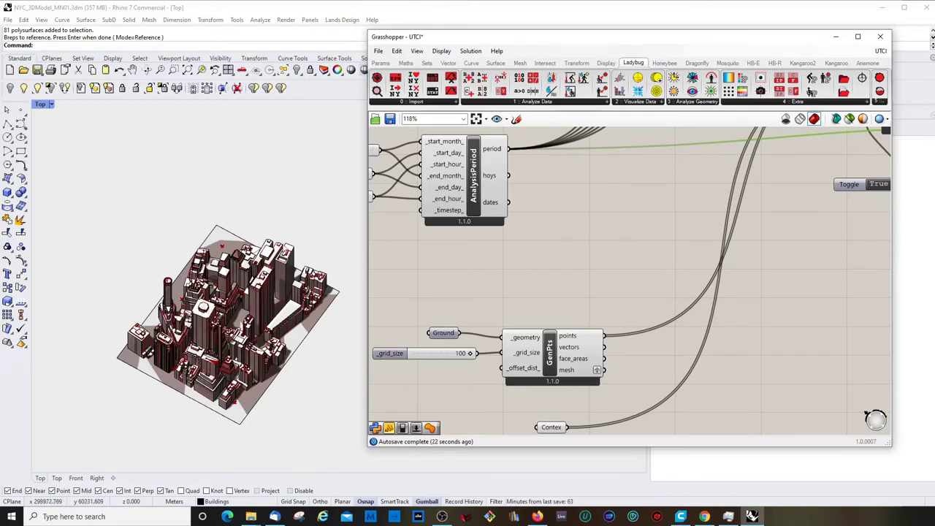
{"action": "scroll", "coordinate": [633, 254], "scroll_direction": "down", "scroll_amount": 5}
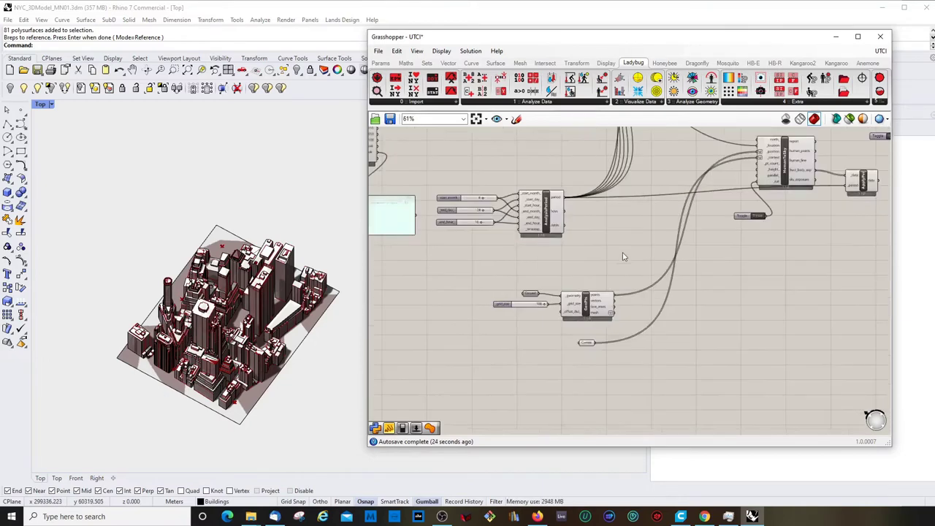
{"action": "scroll", "coordinate": [785, 189], "scroll_direction": "up", "scroll_amount": 4}
{"action": "left_click_drag", "start_coordinate": [730, 248], "coordinate": [730, 265]}
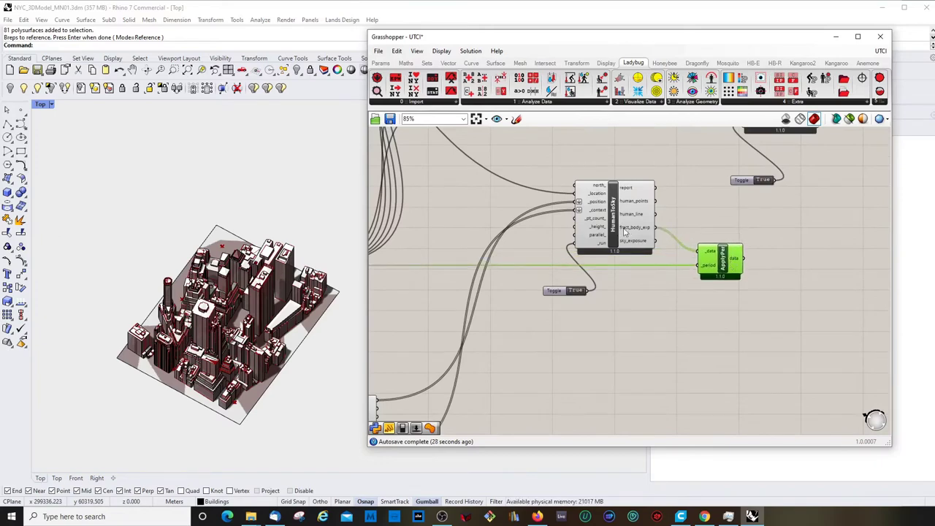
{"action": "scroll", "coordinate": [670, 274], "scroll_direction": "down", "scroll_amount": 3}
{"action": "scroll", "coordinate": [672, 203], "scroll_direction": "up", "scroll_amount": 2}
{"action": "left_click_drag", "start_coordinate": [629, 238], "coordinate": [632, 245]}
{"action": "left_click", "coordinate": [717, 289]}
{"action": "left_click_drag", "start_coordinate": [718, 291], "coordinate": [692, 284]}
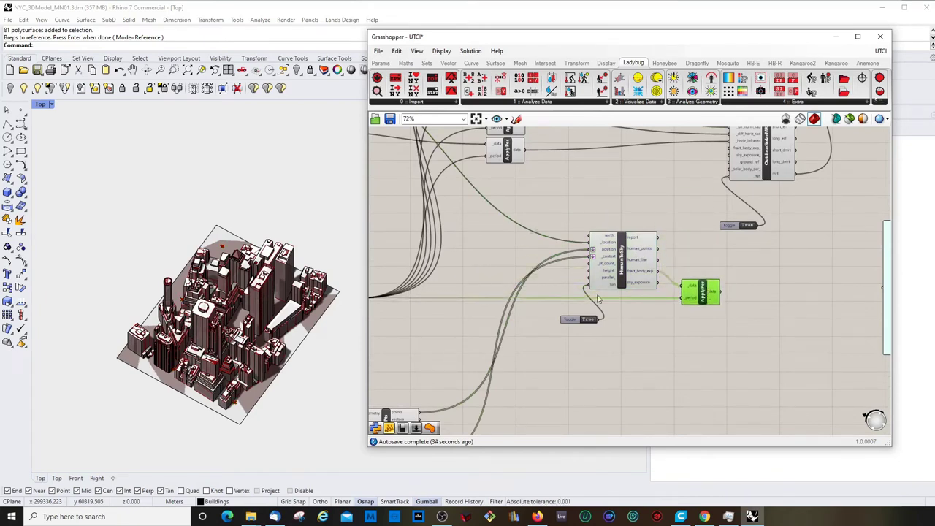
- Move HumanToSky's toggle farther away from the component and inspect the data output of the ApplyPer beside it
{"action": "left_click_drag", "start_coordinate": [580, 321], "coordinate": [549, 326]}
{"action": "mouse_move", "coordinate": [633, 276]}
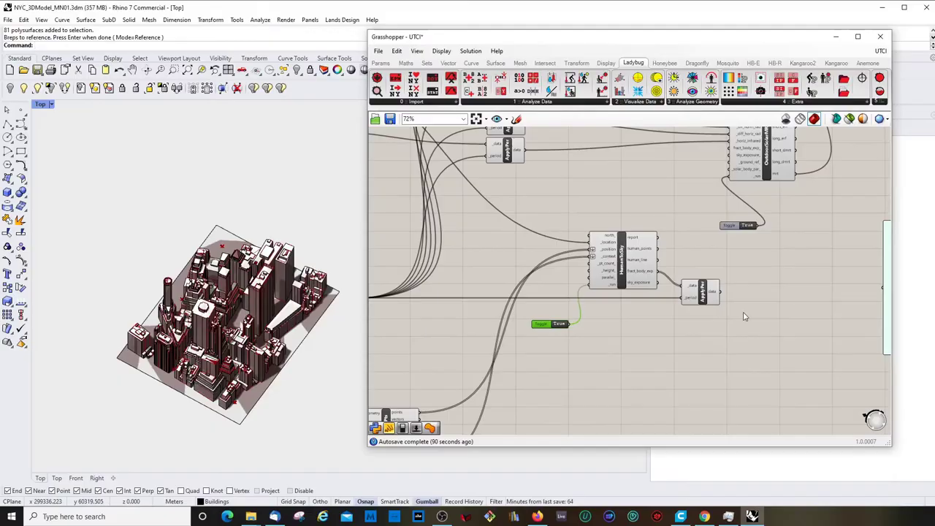
{"action": "scroll", "coordinate": [700, 291], "scroll_direction": "up", "scroll_amount": 4}
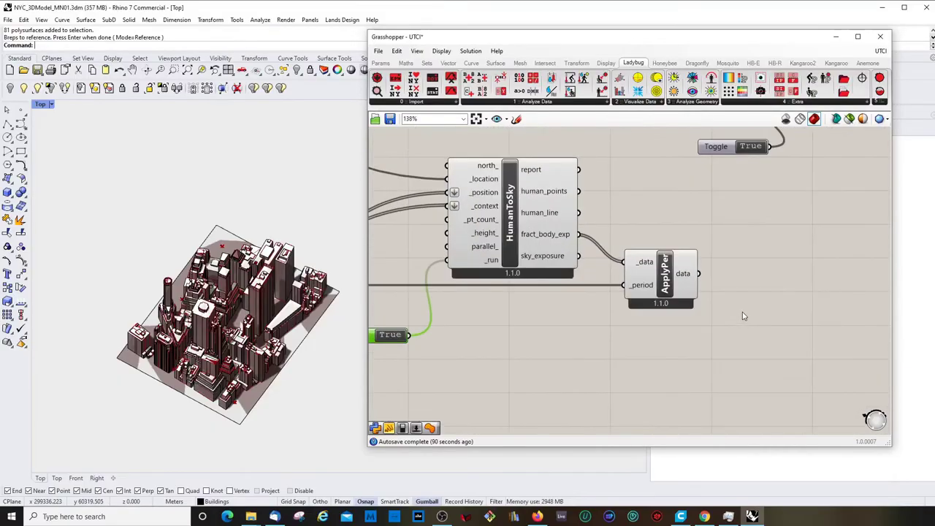
{"action": "mouse_move", "coordinate": [710, 291]}
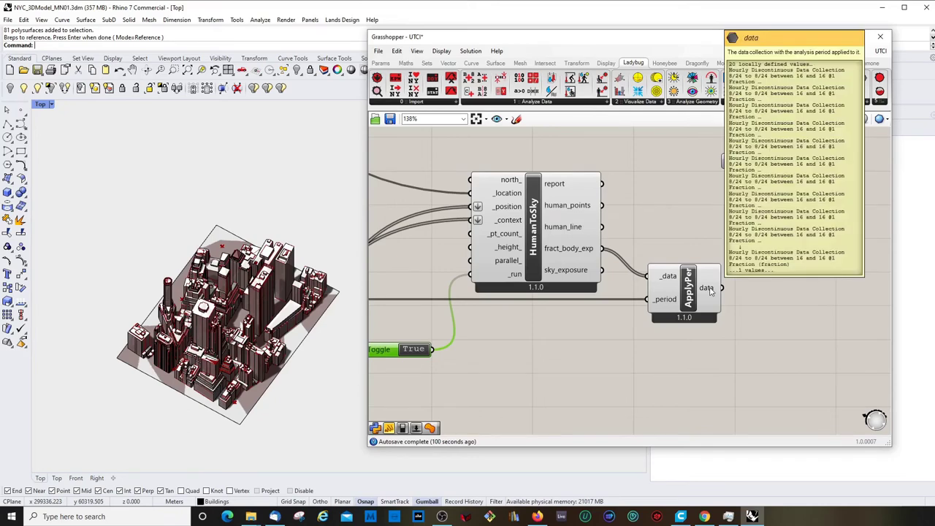
{"action": "scroll", "coordinate": [706, 290], "scroll_direction": "down", "scroll_amount": 5}
{"action": "scroll", "coordinate": [701, 286], "scroll_direction": "up", "scroll_amount": 4}
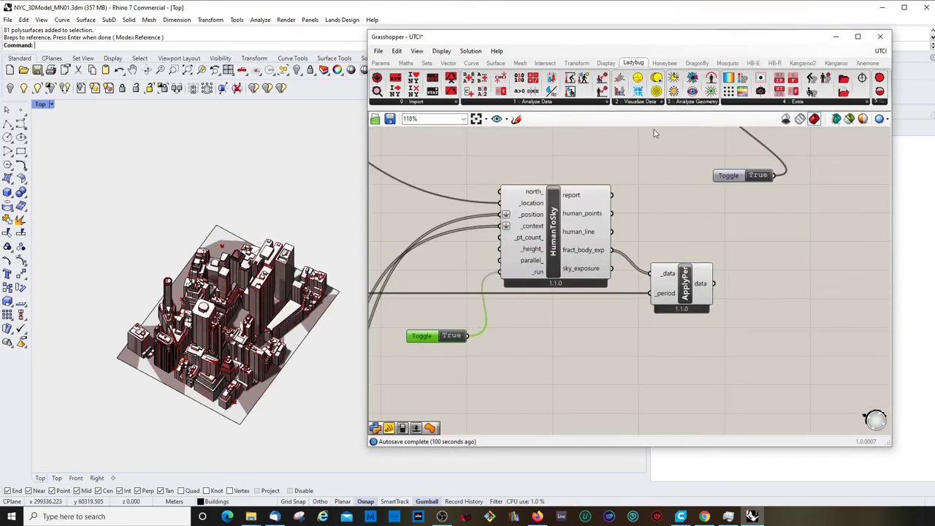
- Duplicate the XData component from the UTCI result beside the HumanToSky ApplyPer and connect the ApplyPer data output to its _data input
{"action": "scroll", "coordinate": [655, 183], "scroll_direction": "down", "scroll_amount": 5}
{"action": "scroll", "coordinate": [656, 183], "scroll_direction": "up", "scroll_amount": 2}
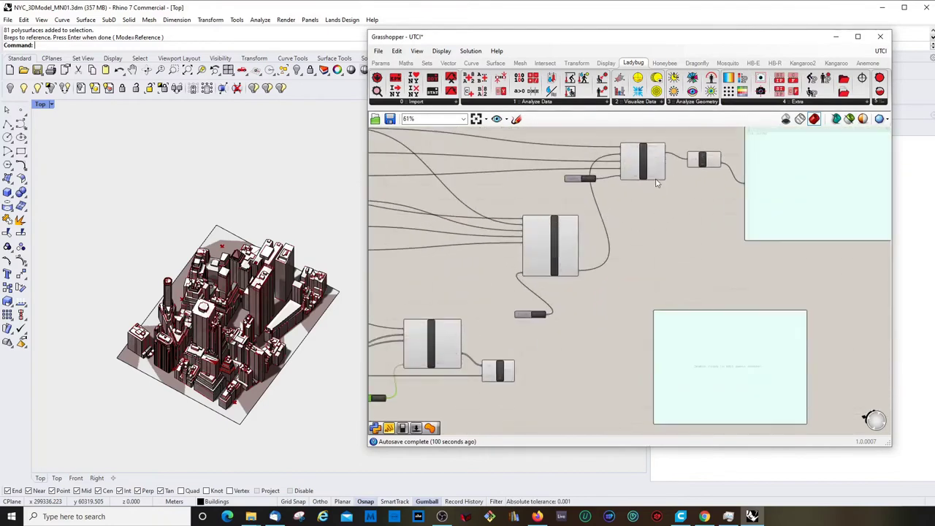
{"action": "left_click", "coordinate": [713, 159]}
{"action": "mouse_move", "coordinate": [713, 159]}
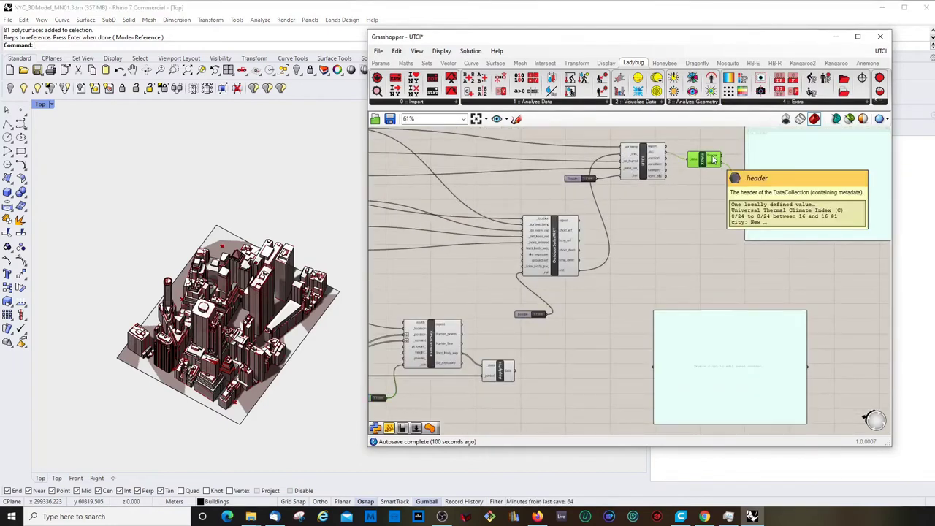
{"action": "left_click_drag", "start_coordinate": [714, 160], "coordinate": [580, 354]}
{"action": "scroll", "coordinate": [530, 380], "scroll_direction": "up", "scroll_amount": 4}
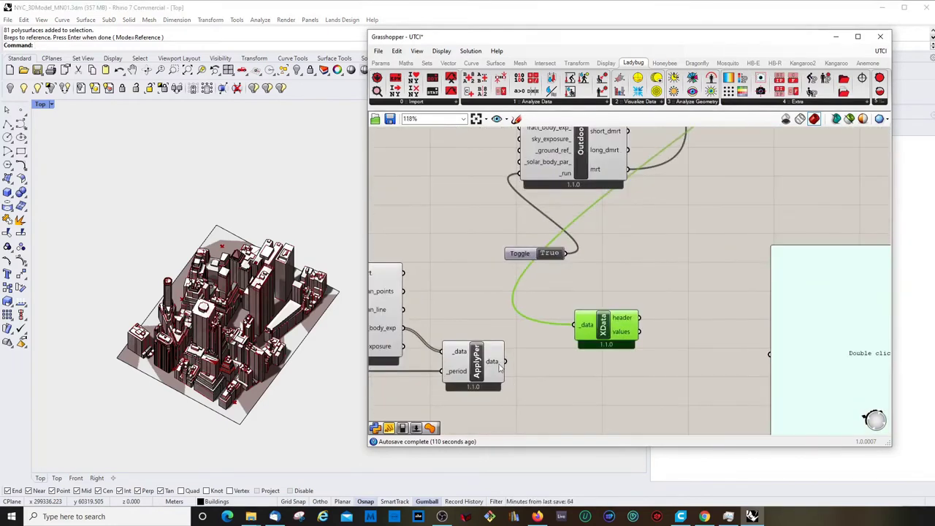
{"action": "left_click_drag", "start_coordinate": [504, 361], "coordinate": [594, 360]}
- Connect the copied XData's values output to the empty panel and flatten that output
{"action": "mouse_move", "coordinate": [614, 365]}
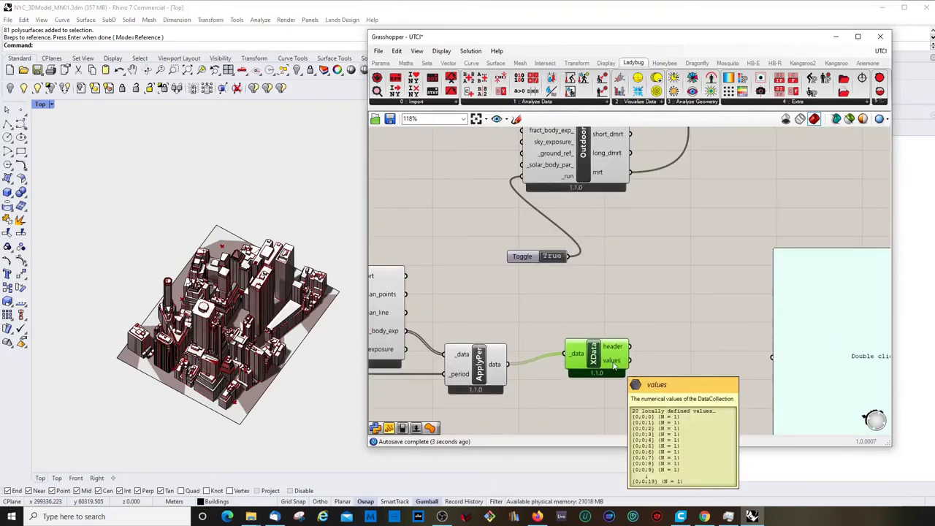
{"action": "right_click_drag", "start_coordinate": [612, 368], "coordinate": [604, 350]}
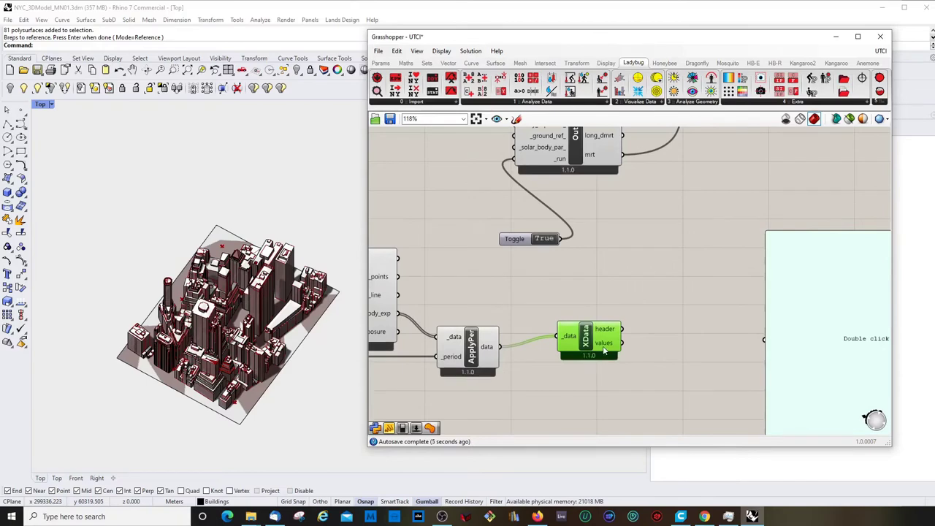
{"action": "left_click_drag", "start_coordinate": [626, 349], "coordinate": [764, 339]}
{"action": "scroll", "coordinate": [753, 321], "scroll_direction": "down", "scroll_amount": 1}
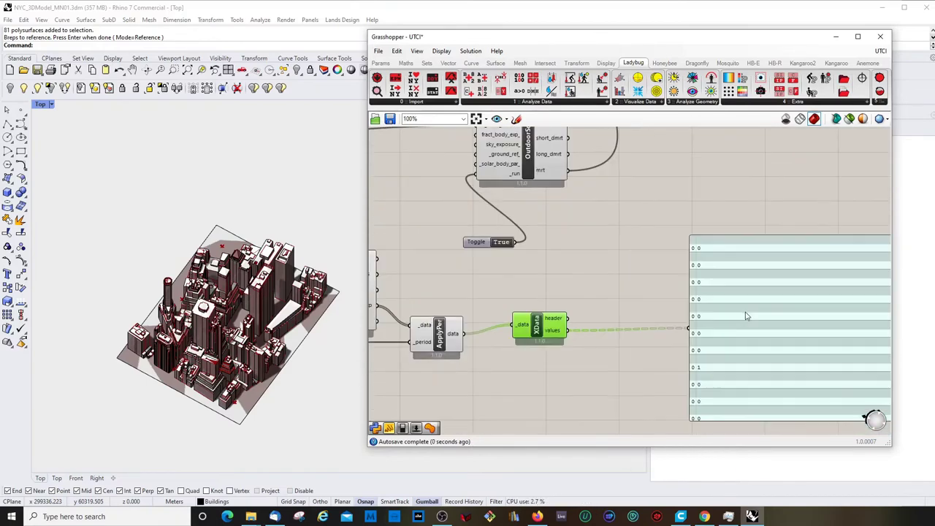
{"action": "right_click", "coordinate": [558, 331]}
{"action": "left_click", "coordinate": [590, 383]}
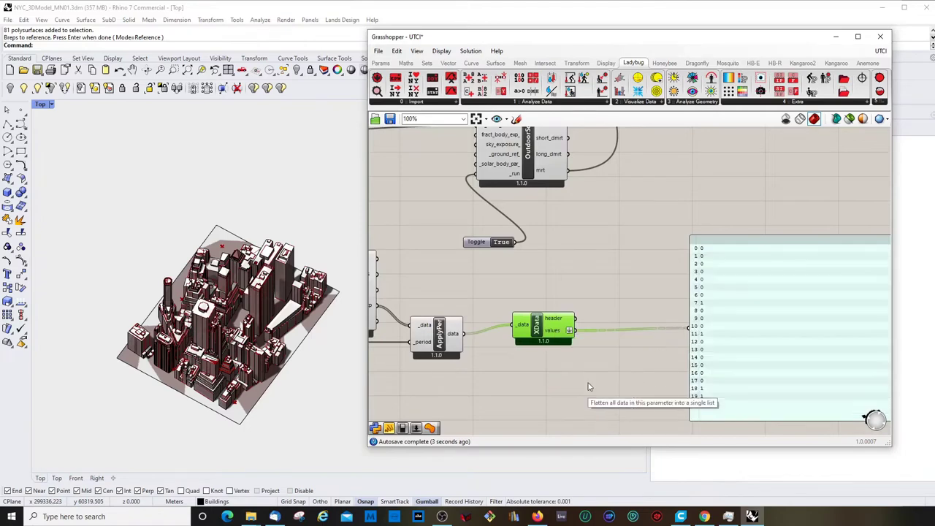
{"action": "scroll", "coordinate": [592, 307], "scroll_direction": "up", "scroll_amount": 1}
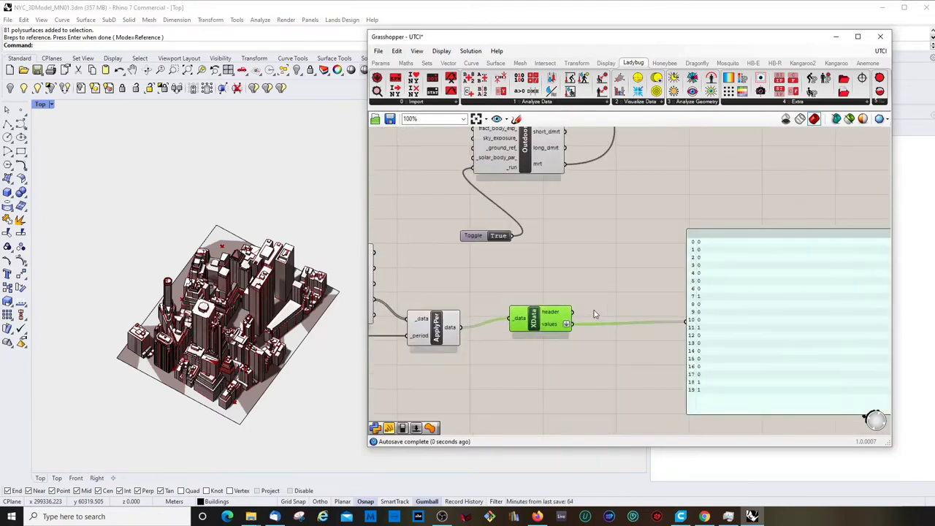
{"action": "right_click", "coordinate": [560, 329]}
{"action": "left_click", "coordinate": [585, 381]}
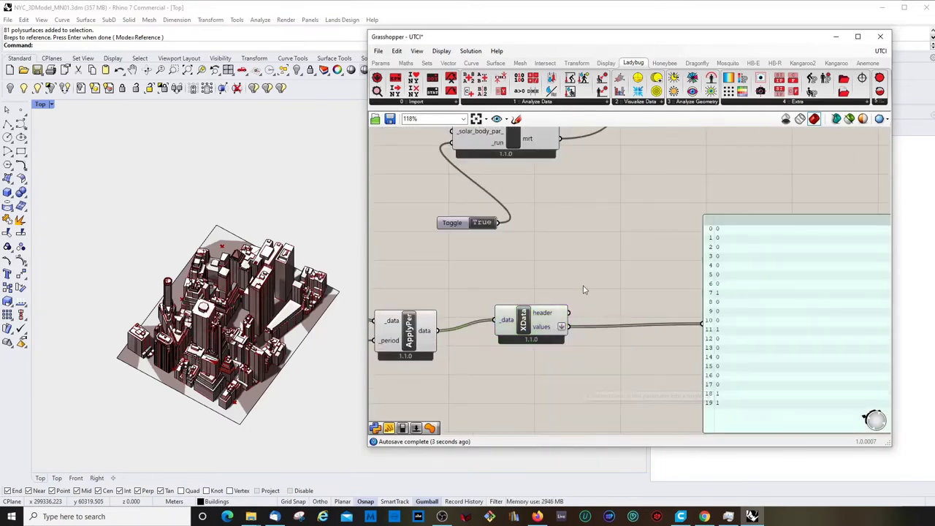
- Examine the flattened exposure values and connect the XData values output to OutdoorSolarMRT's fract_body_exp_ input
{"action": "scroll", "coordinate": [583, 285], "scroll_direction": "down", "scroll_amount": 2}
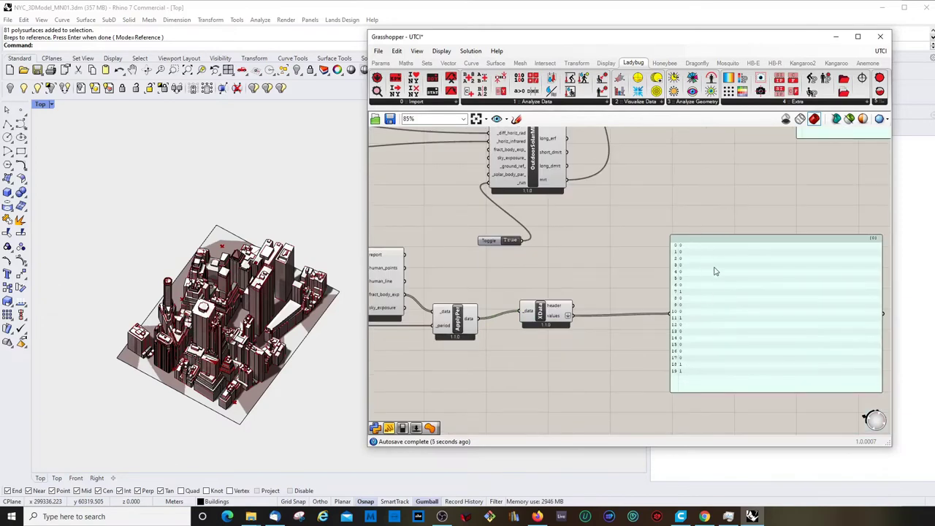
{"action": "scroll", "coordinate": [678, 271], "scroll_direction": "up", "scroll_amount": 3}
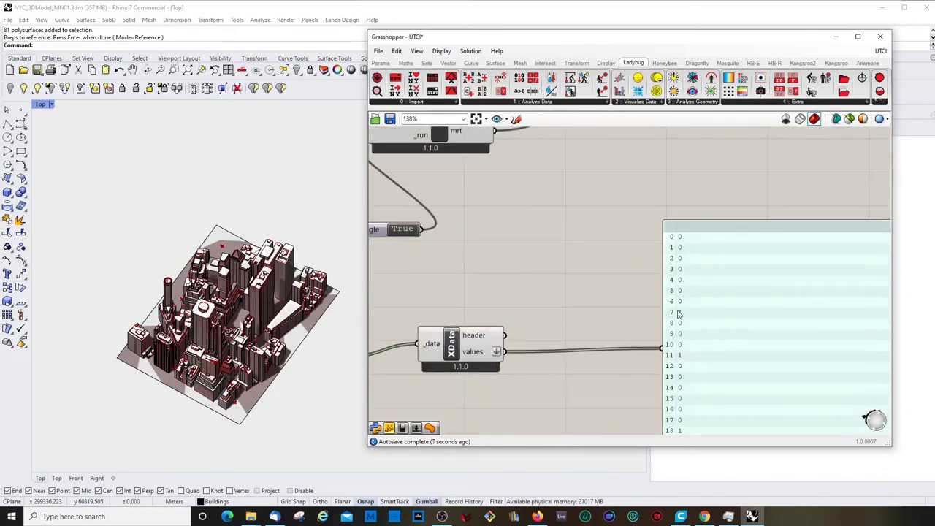
{"action": "scroll", "coordinate": [694, 411], "scroll_direction": "down", "scroll_amount": 3}
{"action": "left_click_drag", "start_coordinate": [655, 343], "coordinate": [583, 189]}
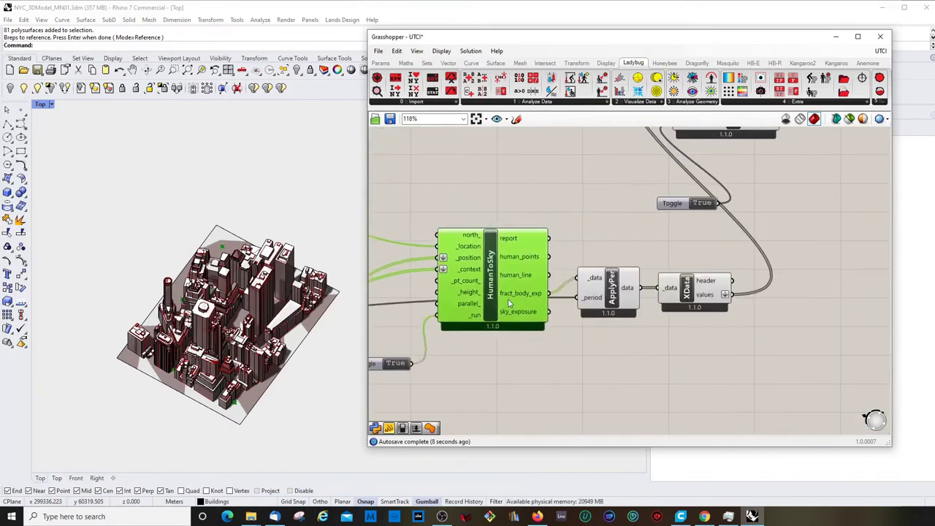
- Shift HumanToSky slightly down and connect its sky_exposure output to OutdoorSolarMRT's sky_exposure_ input
{"action": "left_click_drag", "start_coordinate": [508, 298], "coordinate": [523, 323]}
{"action": "mouse_move", "coordinate": [523, 323]}
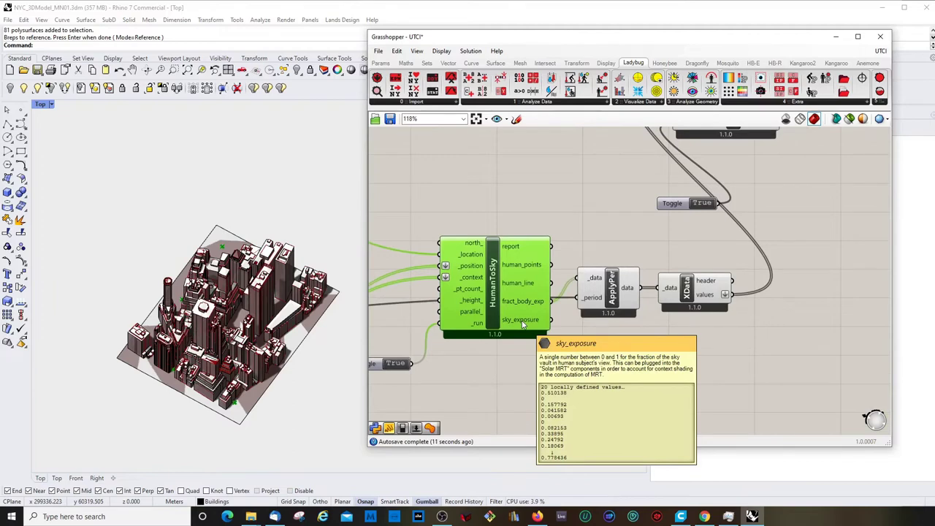
{"action": "scroll", "coordinate": [519, 334], "scroll_direction": "down", "scroll_amount": 4}
{"action": "scroll", "coordinate": [580, 365], "scroll_direction": "up", "scroll_amount": 2}
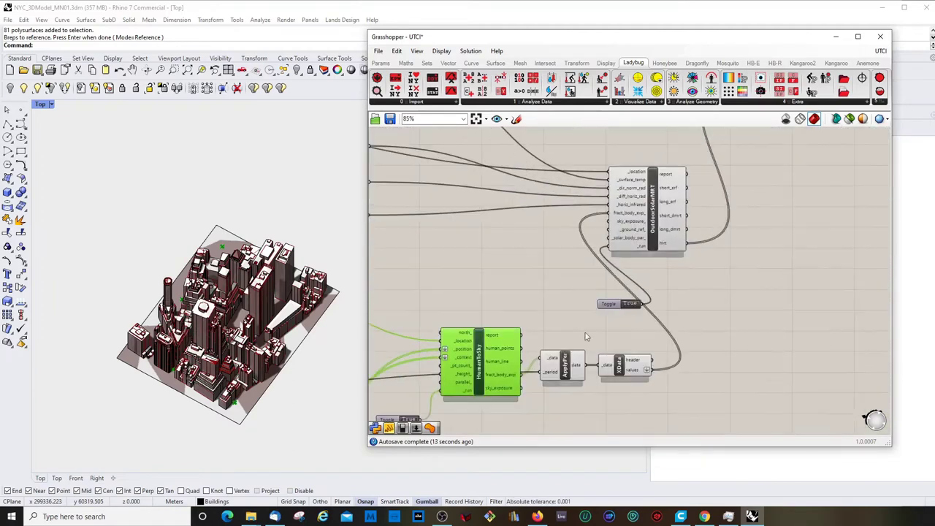
{"action": "scroll", "coordinate": [504, 395], "scroll_direction": "up", "scroll_amount": 2}
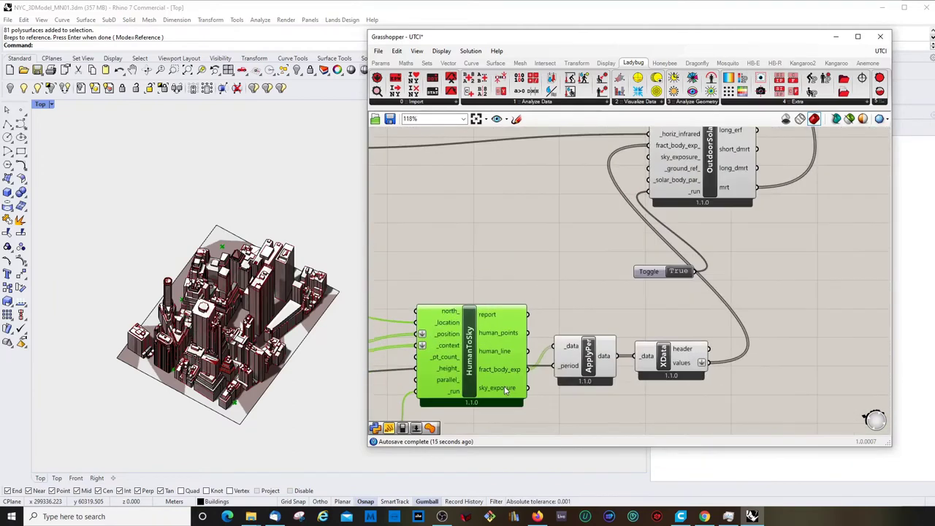
{"action": "mouse_move", "coordinate": [503, 372]}
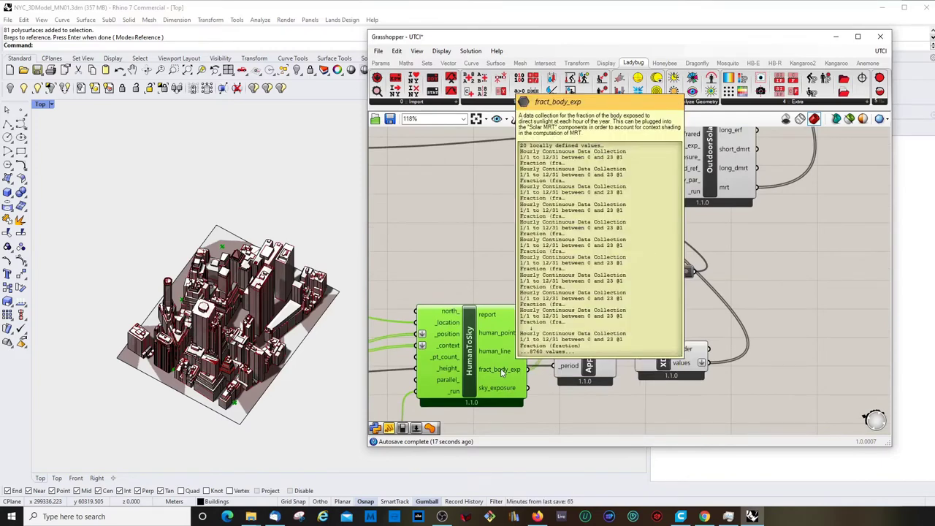
{"action": "scroll", "coordinate": [509, 395], "scroll_direction": "down", "scroll_amount": 3}
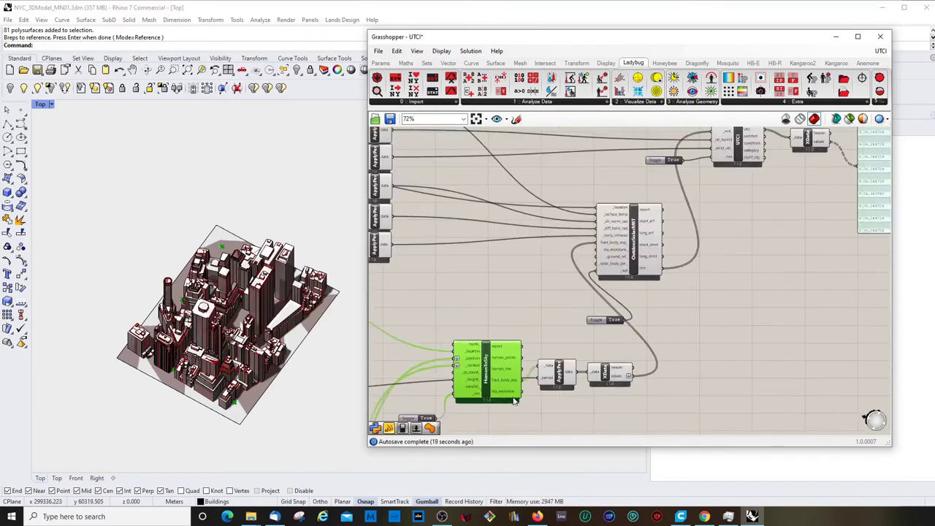
{"action": "scroll", "coordinate": [515, 401], "scroll_direction": "up", "scroll_amount": 3}
{"action": "left_click_drag", "start_coordinate": [516, 388], "coordinate": [638, 159]}
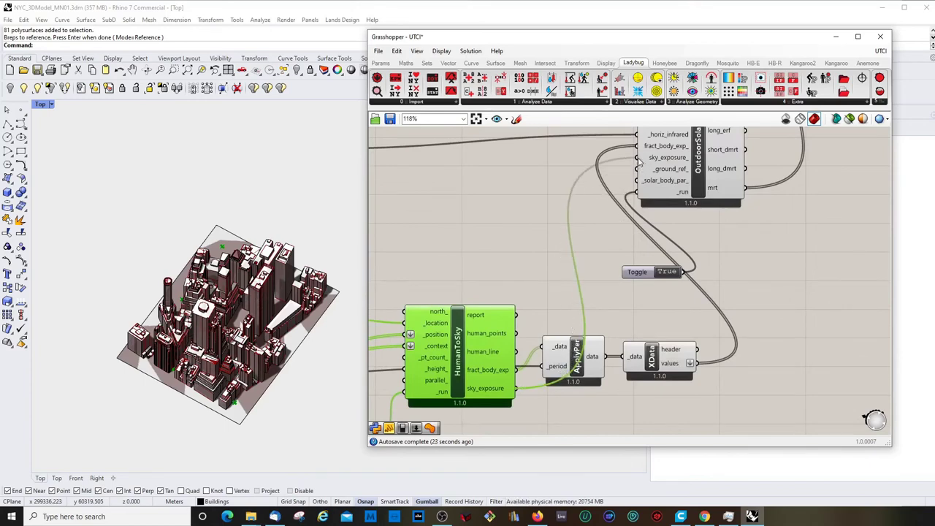
{"action": "left_click", "coordinate": [577, 248]}
- Set OutdoorSolarMRT's _ground_ref_ input to 0.2
{"action": "scroll", "coordinate": [584, 226], "scroll_direction": "up", "scroll_amount": 4}
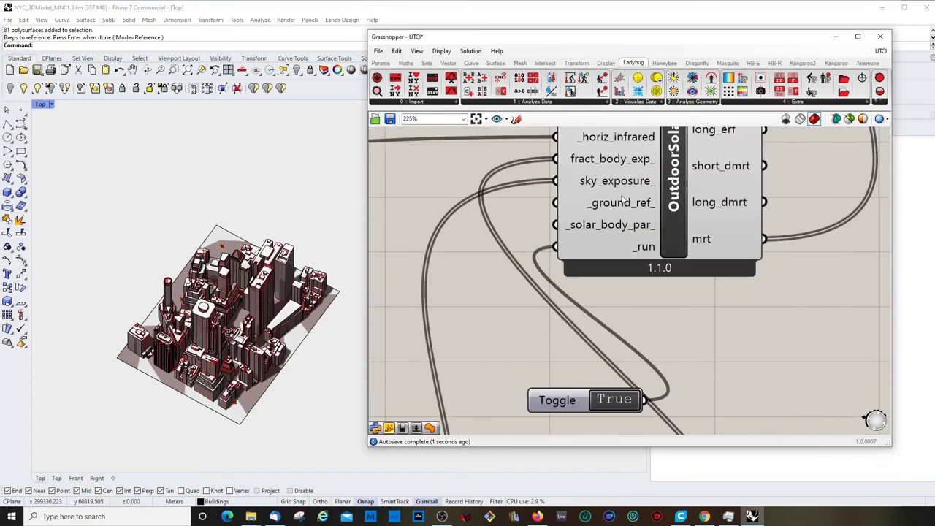
{"action": "mouse_move", "coordinate": [617, 209]}
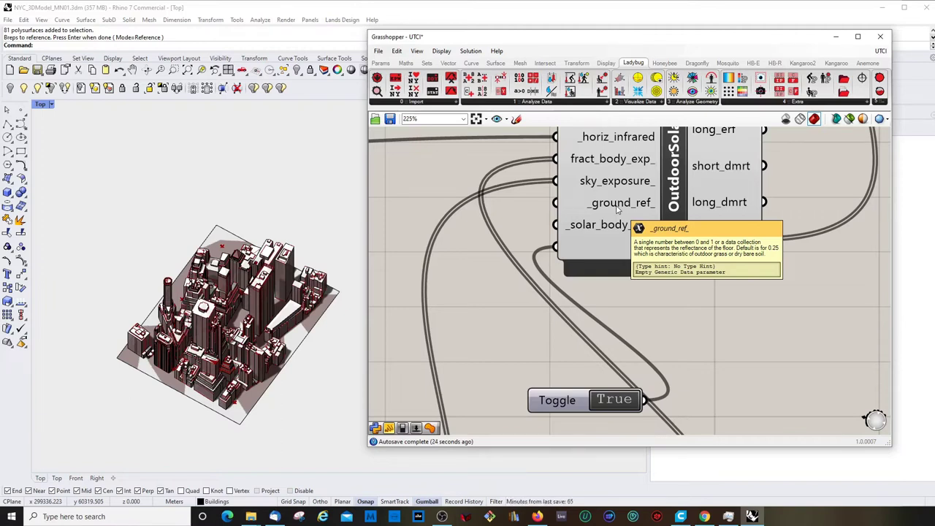
{"action": "right_click", "coordinate": [617, 210]}
{"action": "mouse_move", "coordinate": [707, 307]}
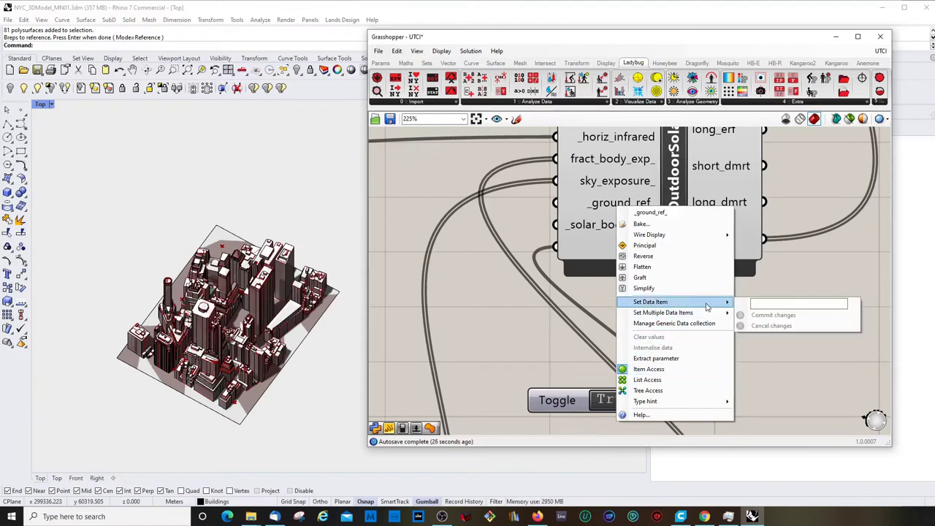
{"action": "left_click", "coordinate": [779, 305]}
{"action": "type", "text": "0"}
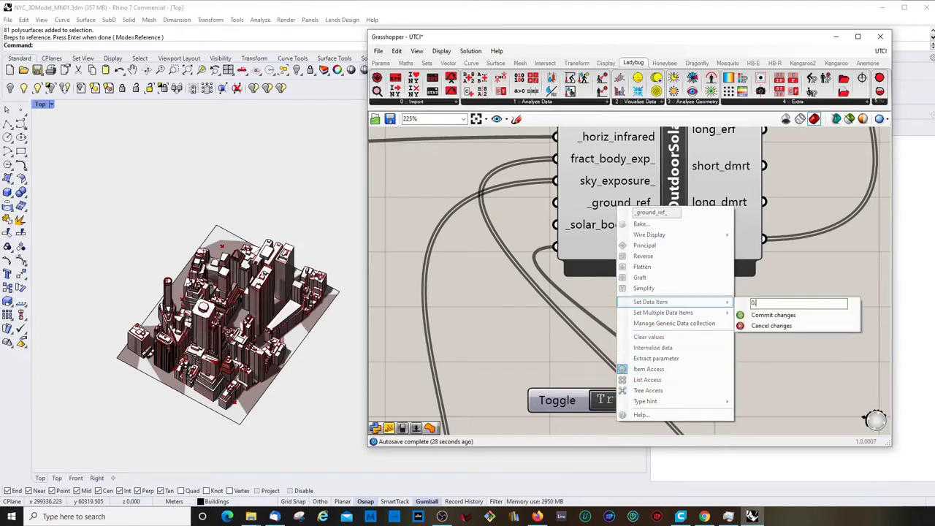
{"action": "type", "text": ".2"}
{"action": "left_click", "coordinate": [773, 316]}
- Enlarge the UTCI results panel downward so that it shows the values of all test points
{"action": "scroll", "coordinate": [719, 288], "scroll_direction": "down", "scroll_amount": 7}
{"action": "scroll", "coordinate": [771, 194], "scroll_direction": "up", "scroll_amount": 5}
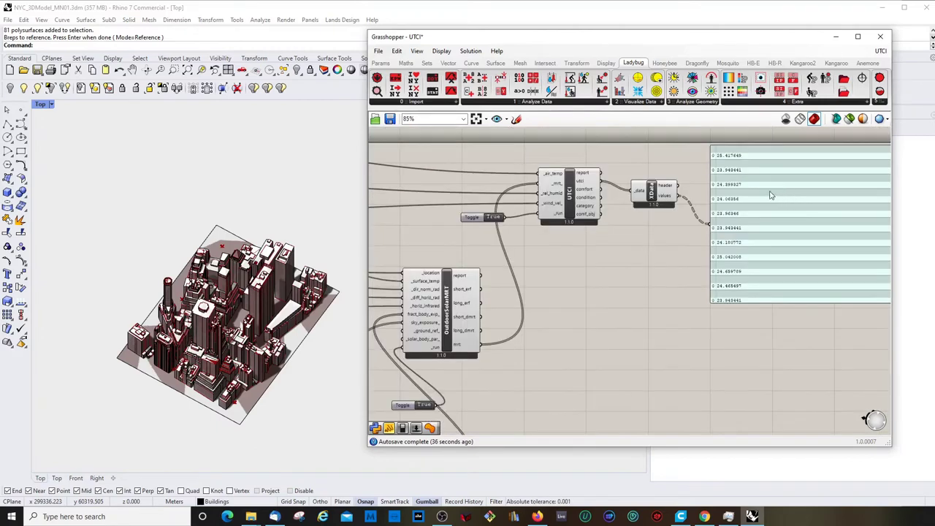
{"action": "scroll", "coordinate": [769, 343], "scroll_direction": "down", "scroll_amount": 2}
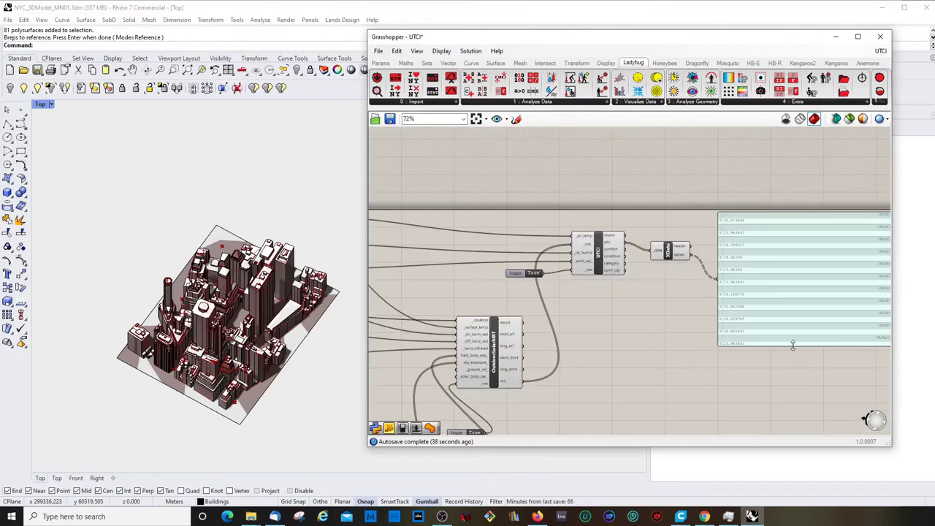
{"action": "left_click_drag", "start_coordinate": [793, 344], "coordinate": [795, 443]}
{"action": "scroll", "coordinate": [703, 313], "scroll_direction": "down", "scroll_amount": 3}
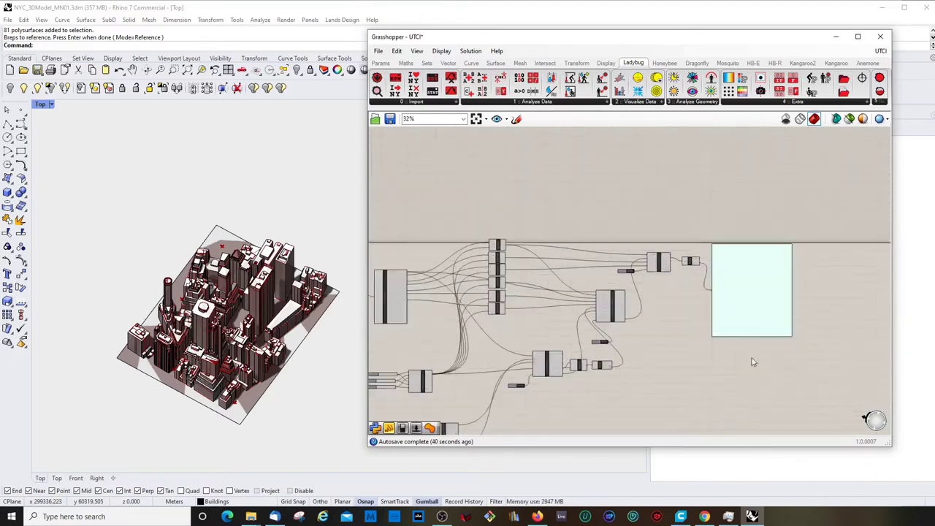
{"action": "scroll", "coordinate": [752, 360], "scroll_direction": "up", "scroll_amount": 2}
{"action": "left_click_drag", "start_coordinate": [723, 301], "coordinate": [741, 377]}
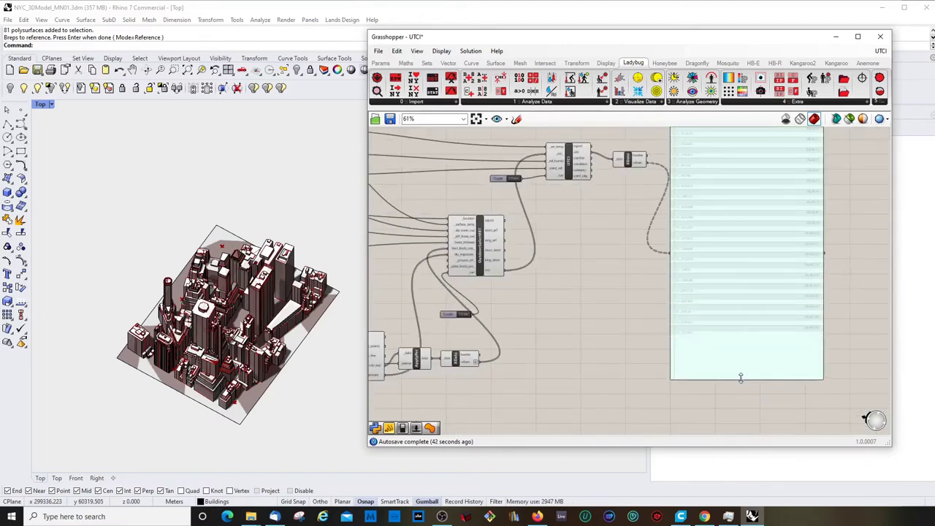
- Examine the UTCI values of the test points in the panel and view the points in the city model from above
{"action": "scroll", "coordinate": [740, 246], "scroll_direction": "up", "scroll_amount": 3}
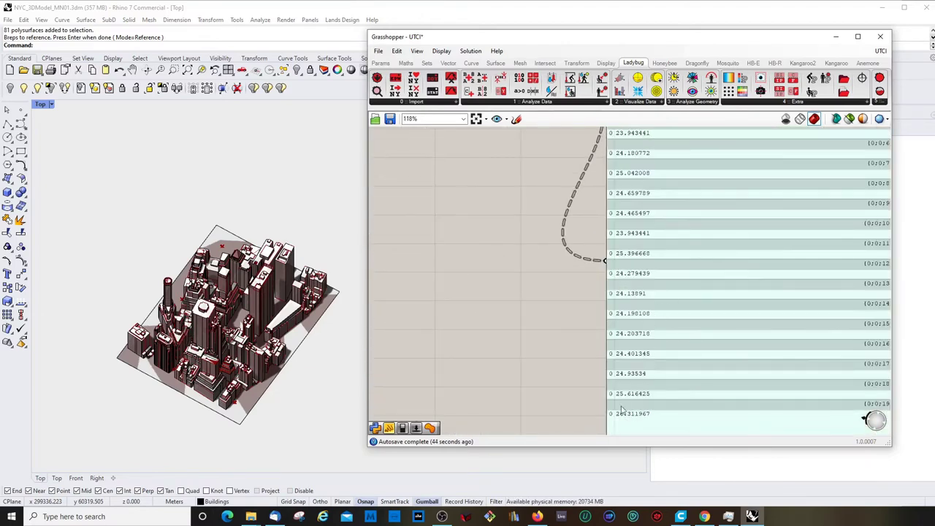
{"action": "scroll", "coordinate": [621, 400], "scroll_direction": "down", "scroll_amount": 1}
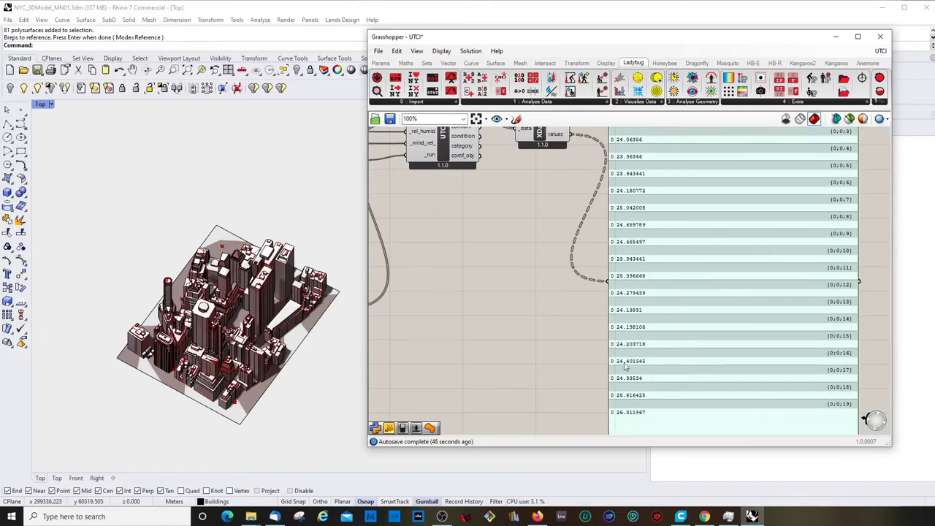
{"action": "scroll", "coordinate": [639, 219], "scroll_direction": "down", "scroll_amount": 2}
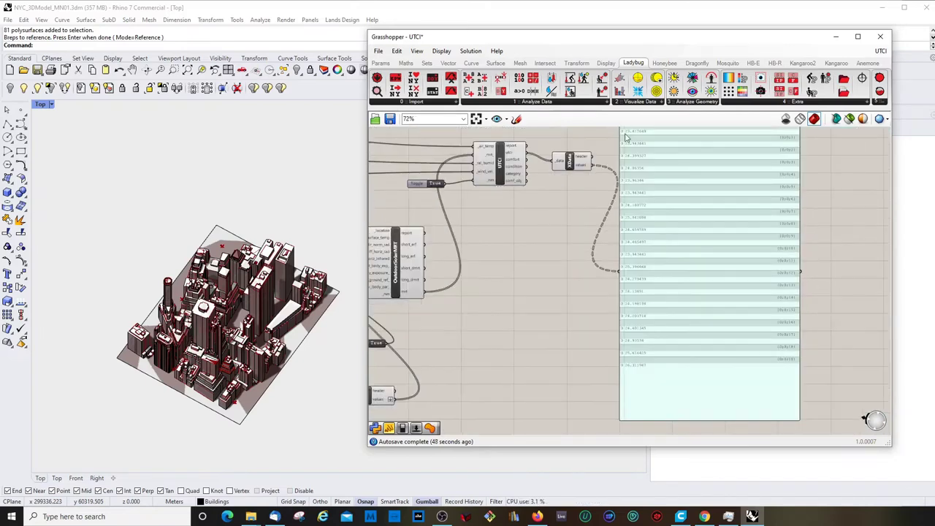
{"action": "scroll", "coordinate": [643, 189], "scroll_direction": "up", "scroll_amount": 3}
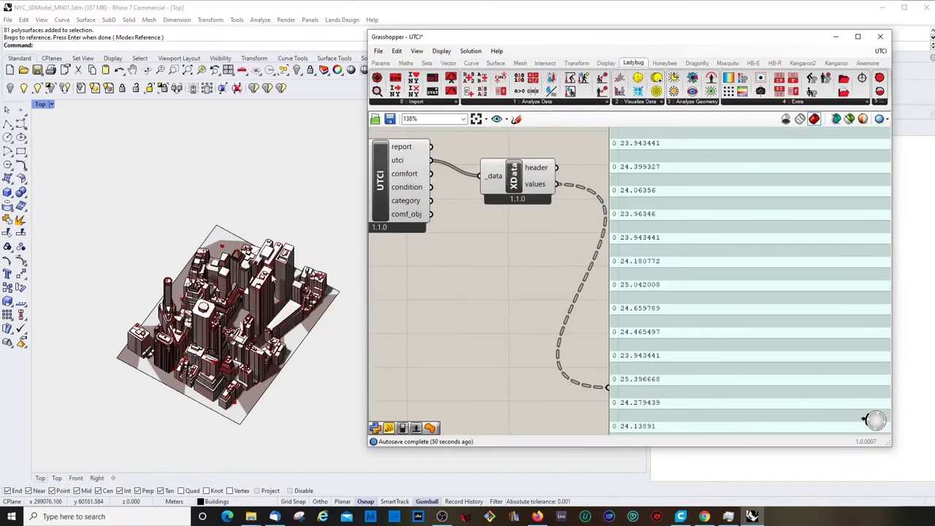
{"action": "right_click_drag", "start_coordinate": [267, 368], "coordinate": [270, 409]}
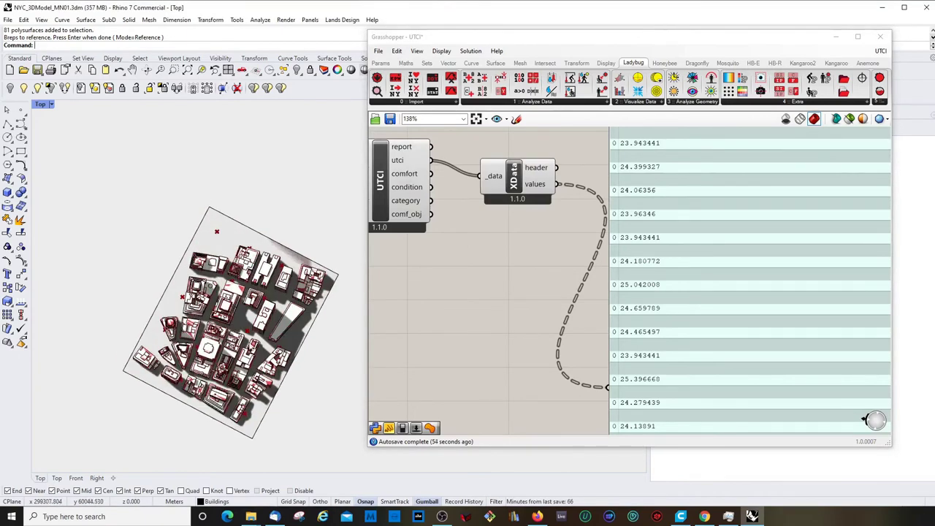
- Turn off the preview of the Contex Brep parameter below GenPts
{"action": "scroll", "coordinate": [217, 315], "scroll_direction": "up", "scroll_amount": 5}
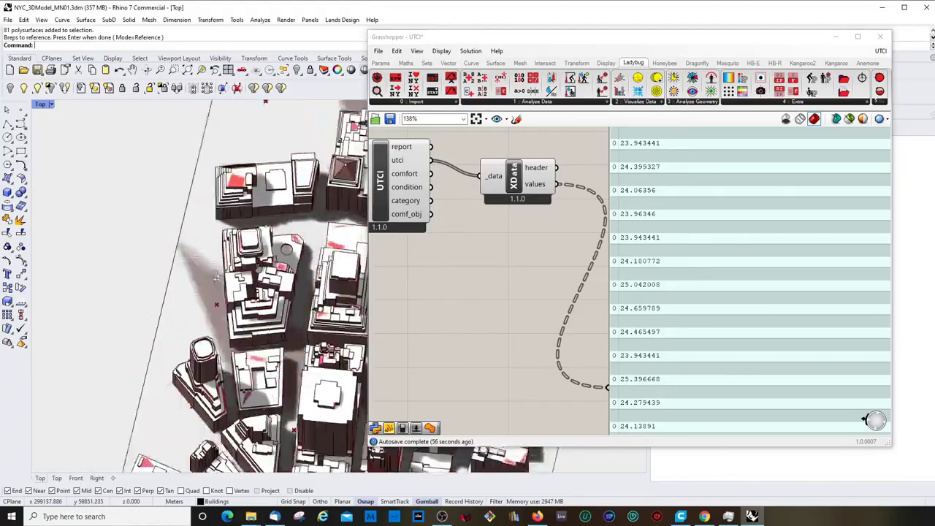
{"action": "scroll", "coordinate": [216, 315], "scroll_direction": "down", "scroll_amount": 5}
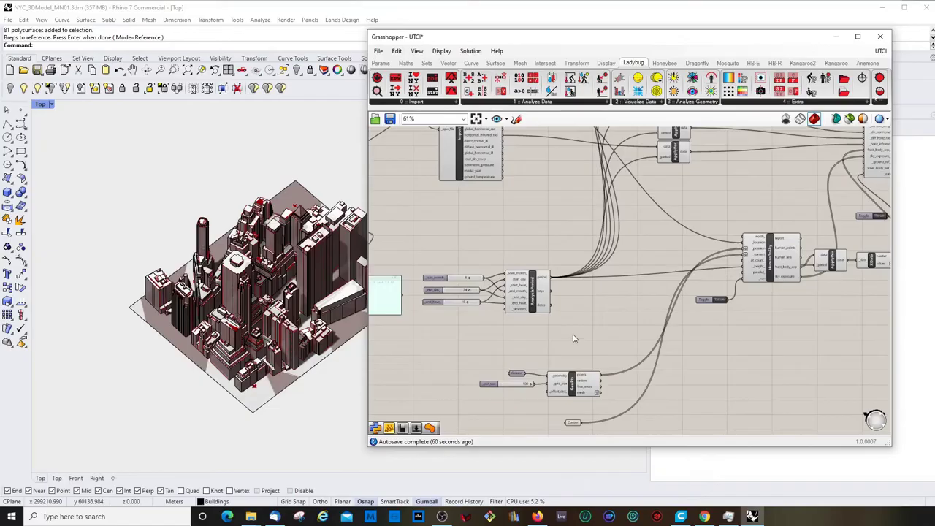
{"action": "scroll", "coordinate": [574, 337], "scroll_direction": "down", "scroll_amount": 2}
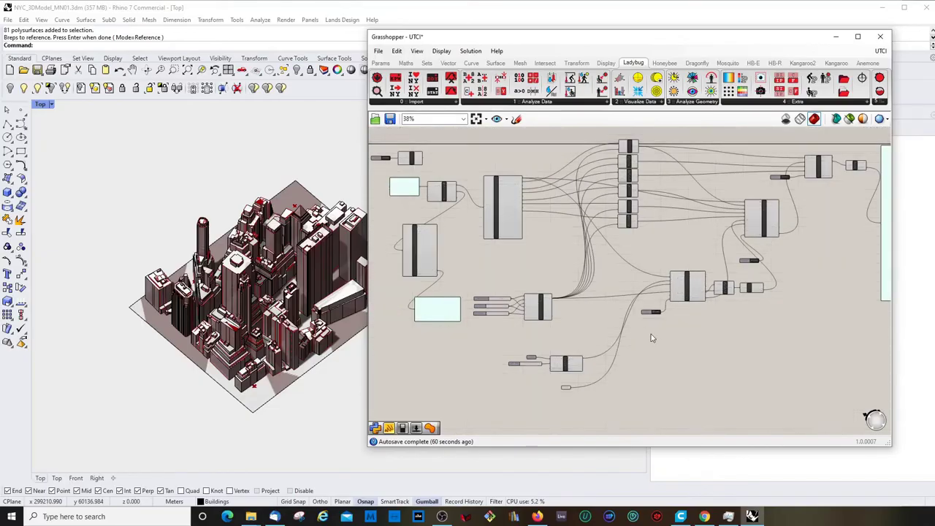
{"action": "scroll", "coordinate": [524, 283], "scroll_direction": "up", "scroll_amount": 4}
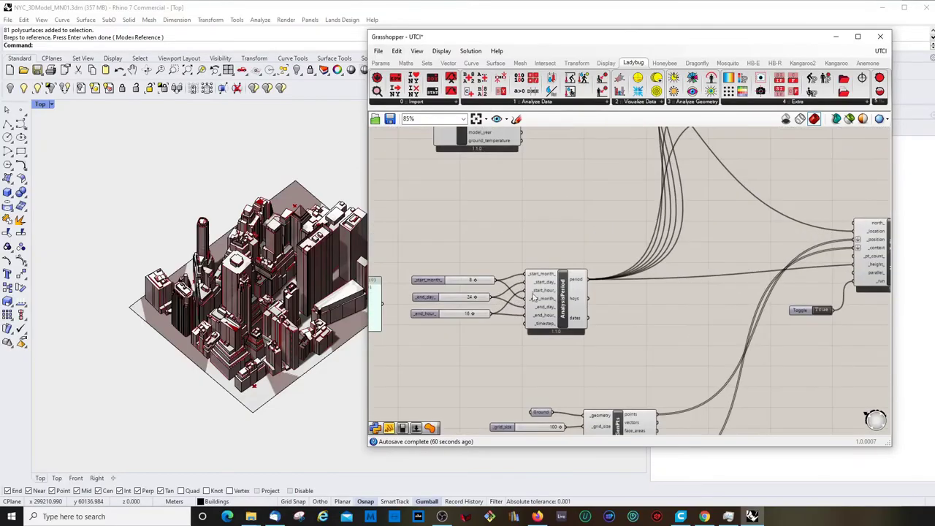
{"action": "right_click_drag", "start_coordinate": [411, 254], "coordinate": [475, 190]}
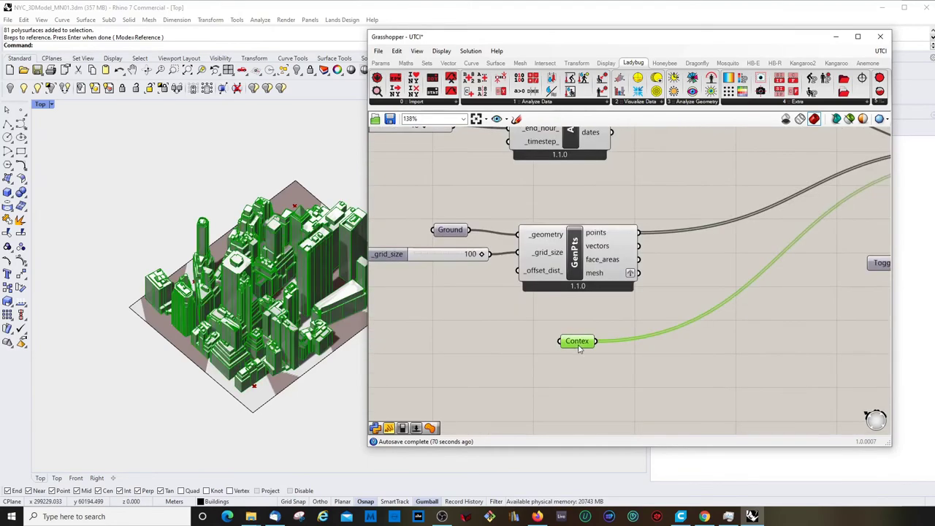
{"action": "right_click", "coordinate": [577, 341]}
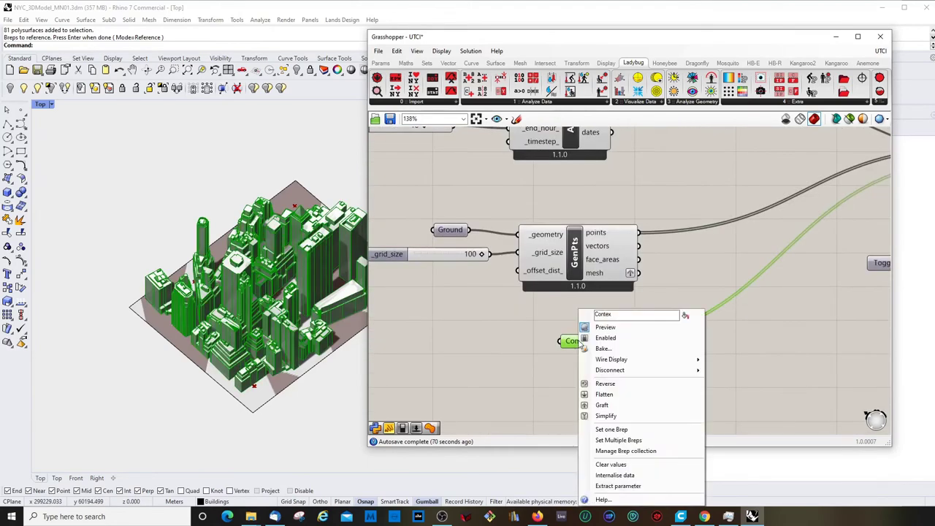
{"action": "left_click", "coordinate": [625, 335]}
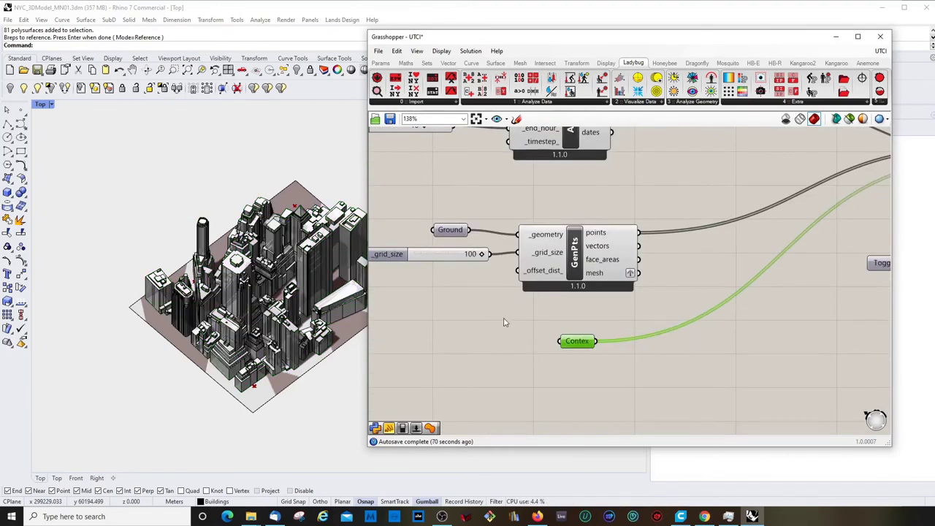
{"action": "left_click", "coordinate": [504, 322]}
{"action": "scroll", "coordinate": [196, 226], "scroll_direction": "down", "scroll_amount": 3}
- Select the ground surface and all building polysurfaces in the Rhino model and hide them
{"action": "left_click_drag", "start_coordinate": [167, 194], "coordinate": [368, 407]}
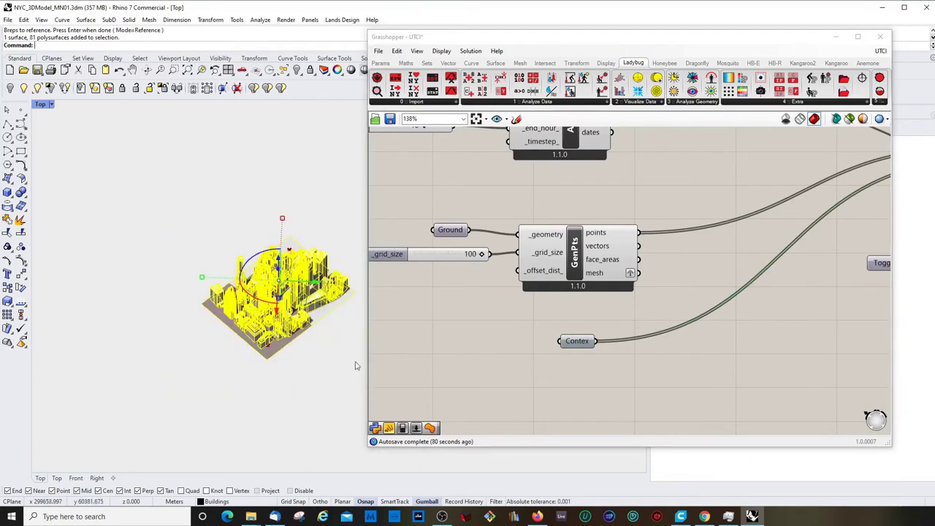
{"action": "left_click", "coordinate": [298, 71]}
{"action": "scroll", "coordinate": [324, 232], "scroll_direction": "up", "scroll_amount": 3}
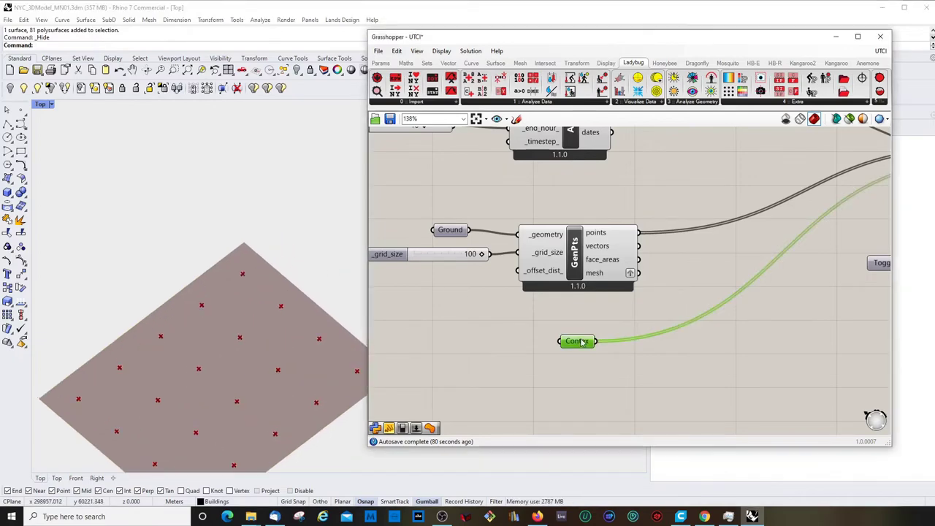
- Turn on the preview of the Contex parameter and view the previewed buildings from several angles
{"action": "right_click", "coordinate": [577, 340]}
{"action": "left_click", "coordinate": [624, 328]}
{"action": "left_click", "coordinate": [501, 348]}
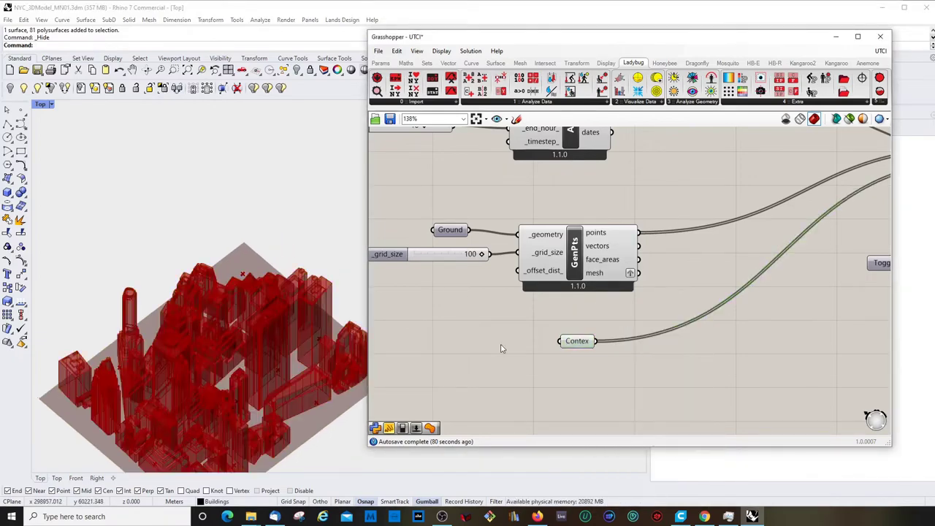
{"action": "mouse_move", "coordinate": [136, 292]}
{"action": "right_mouse_down", "text": "ctrl+shift"}
{"action": "mouse_move", "coordinate": [137, 349]}
{"action": "mouse_move", "coordinate": [142, 301]}
{"action": "right_mouse_up", "text": "ctrl+shift"}
{"action": "scroll", "coordinate": [226, 301], "scroll_direction": "down", "scroll_amount": 3}
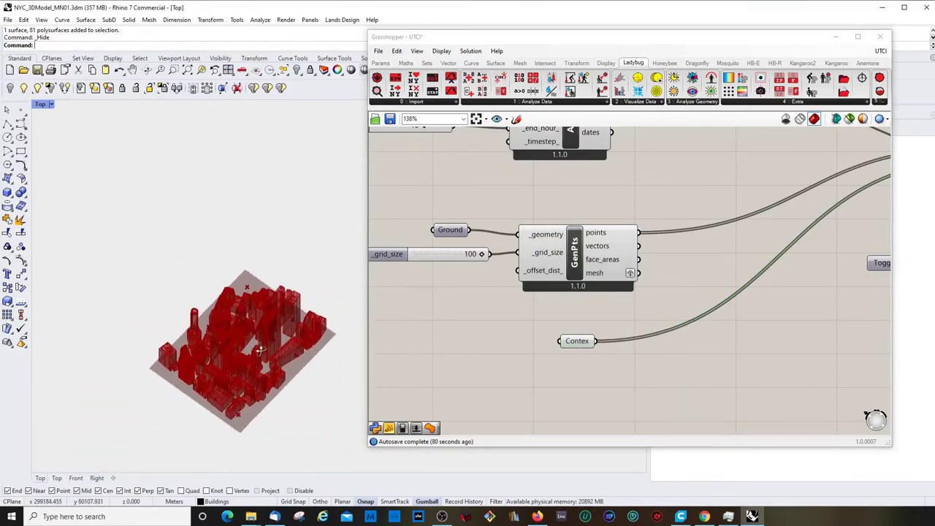
{"action": "right_click_drag", "start_coordinate": [234, 307], "coordinate": [211, 296], "text": "ctrl+shift"}
{"action": "scroll", "coordinate": [259, 295], "scroll_direction": "up", "scroll_amount": 5}
- Shift Contex slightly up, add a Custom Preview component below it and connect Contex to the G input
{"action": "left_click_drag", "start_coordinate": [582, 341], "coordinate": [585, 326]}
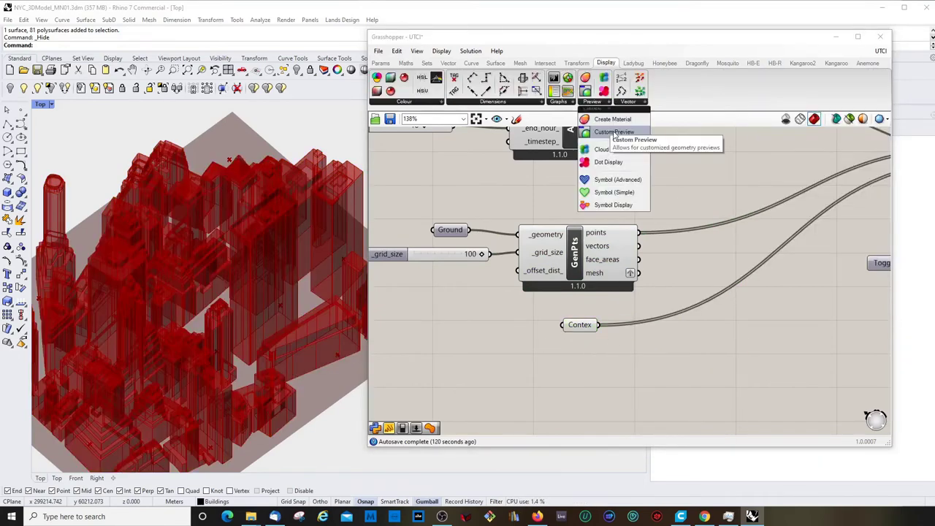
{"action": "left_click", "coordinate": [609, 134]}
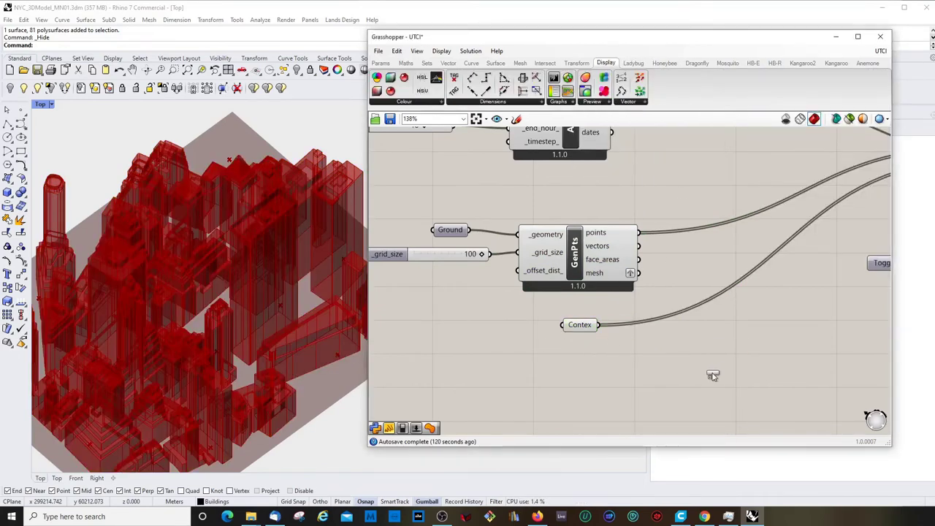
{"action": "left_click", "coordinate": [690, 370]}
{"action": "left_click_drag", "start_coordinate": [599, 324], "coordinate": [666, 358]}
- Add a Create Material component below Contex and connect its M output to Custom Preview's M input
{"action": "double_click", "coordinate": [619, 386]}
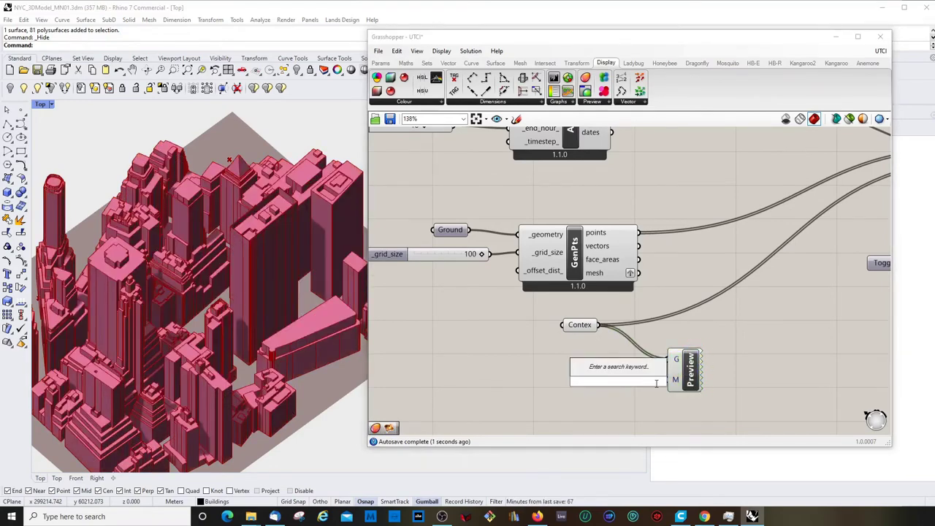
{"action": "type", "text": "mater"}
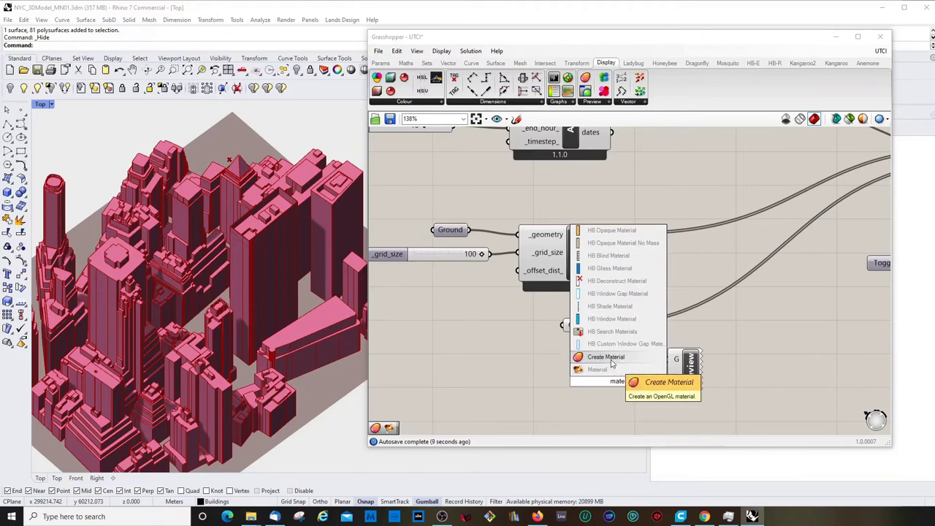
{"action": "left_click", "coordinate": [598, 356]}
{"action": "right_click_drag", "start_coordinate": [602, 432], "coordinate": [601, 389]}
{"action": "scroll", "coordinate": [602, 390], "scroll_direction": "up", "scroll_amount": 2}
{"action": "left_click_drag", "start_coordinate": [616, 347], "coordinate": [568, 360]}
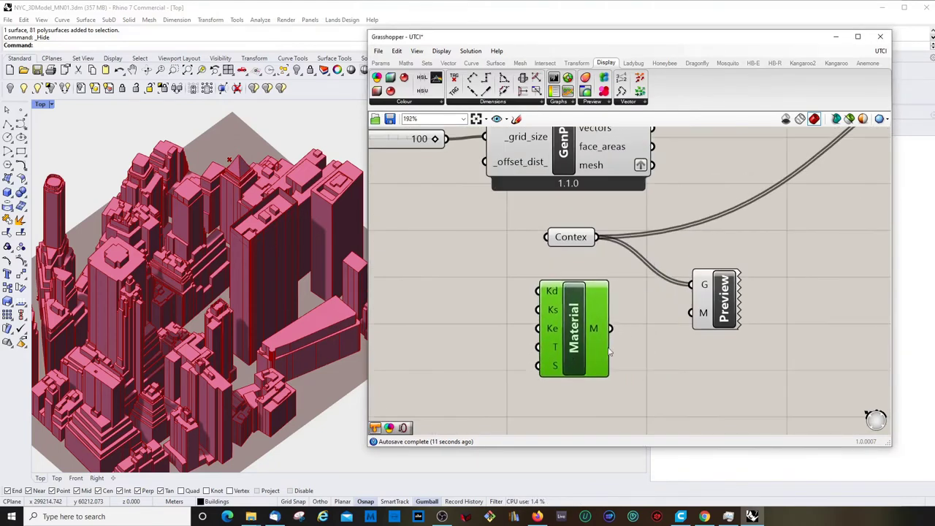
{"action": "left_click_drag", "start_coordinate": [611, 328], "coordinate": [692, 313]}
{"action": "scroll", "coordinate": [593, 285], "scroll_direction": "down", "scroll_amount": 3}
{"action": "scroll", "coordinate": [594, 285], "scroll_direction": "up", "scroll_amount": 2}
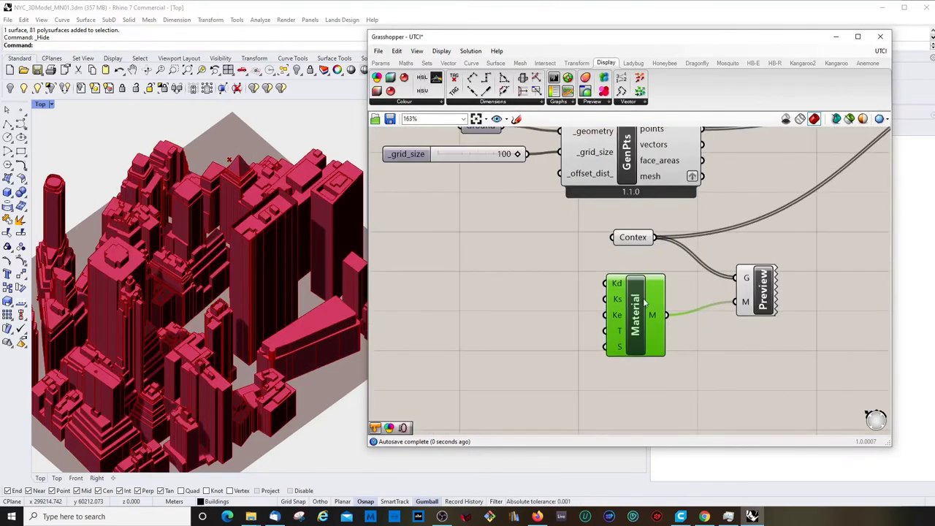
- Turn off Contex's own preview and move the Material component slightly closer to Custom Preview
{"action": "left_click", "coordinate": [594, 285]}
{"action": "right_click", "coordinate": [641, 235]}
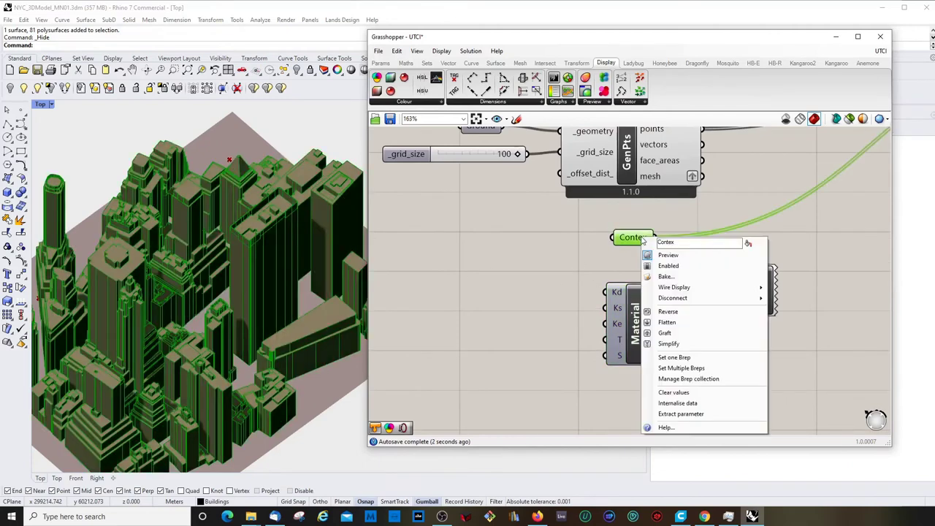
{"action": "left_click", "coordinate": [661, 255]}
{"action": "left_click", "coordinate": [635, 315]}
{"action": "left_click_drag", "start_coordinate": [635, 315], "coordinate": [666, 310]}
{"action": "left_click", "coordinate": [592, 313]}
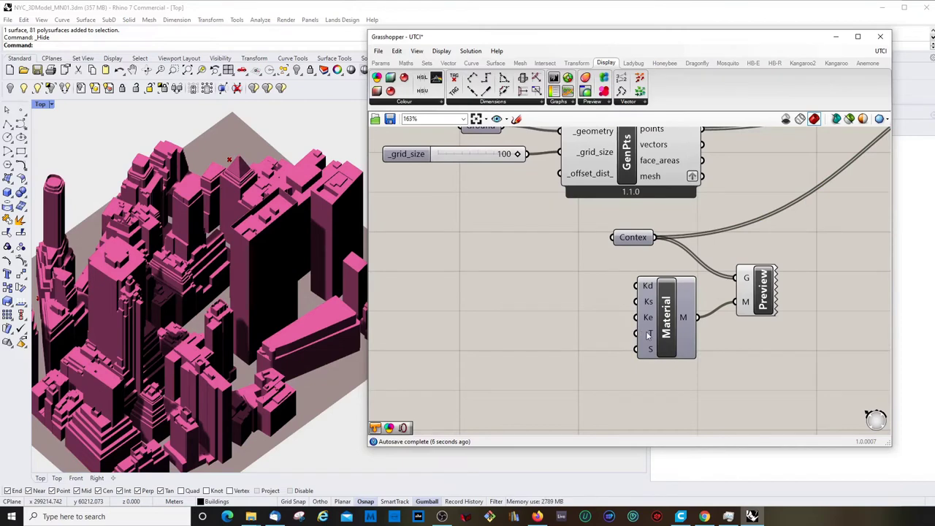
- Add a number slider, connect it to Material's transparency (T) input and set it to 0.600
{"action": "mouse_move", "coordinate": [647, 335]}
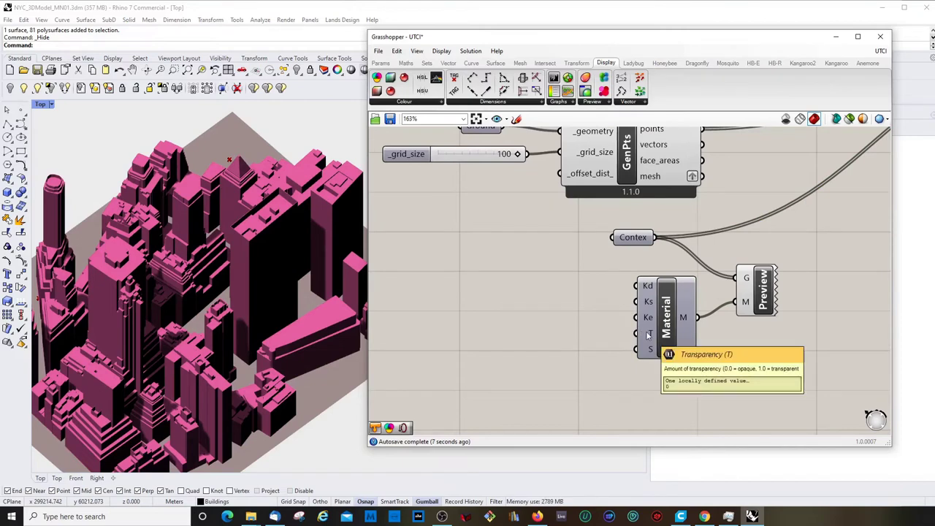
{"action": "left_click", "coordinate": [380, 63]}
{"action": "left_click_drag", "start_coordinate": [511, 87], "coordinate": [490, 361]}
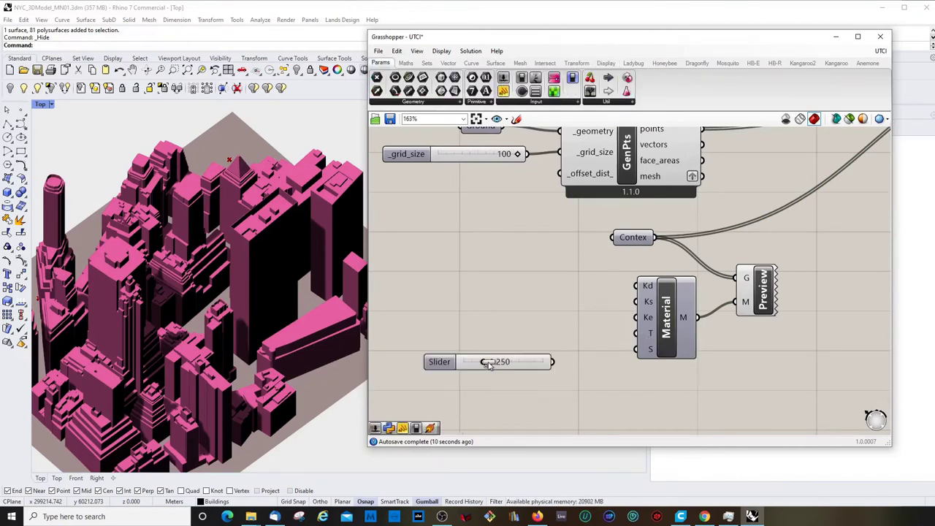
{"action": "left_click_drag", "start_coordinate": [553, 361], "coordinate": [636, 333]}
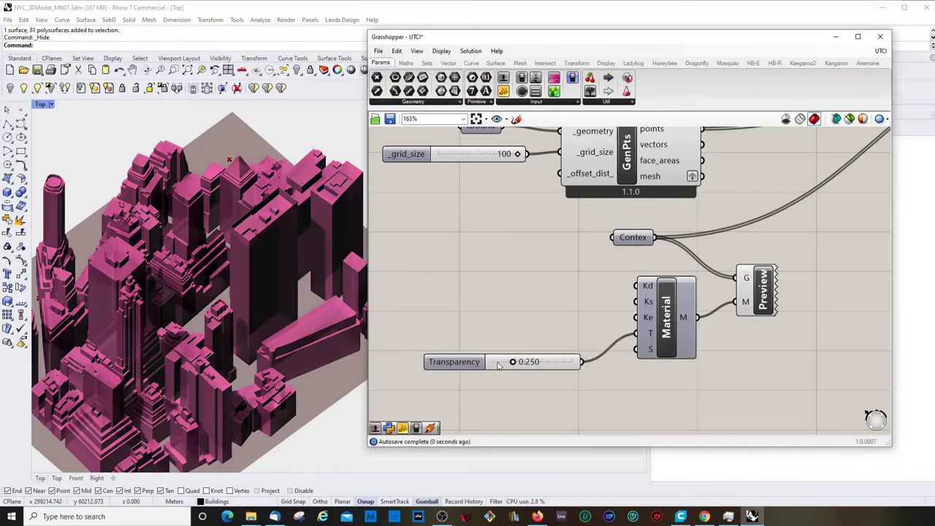
{"action": "left_click_drag", "start_coordinate": [515, 363], "coordinate": [509, 364]}
{"action": "left_click_drag", "start_coordinate": [509, 363], "coordinate": [538, 362]}
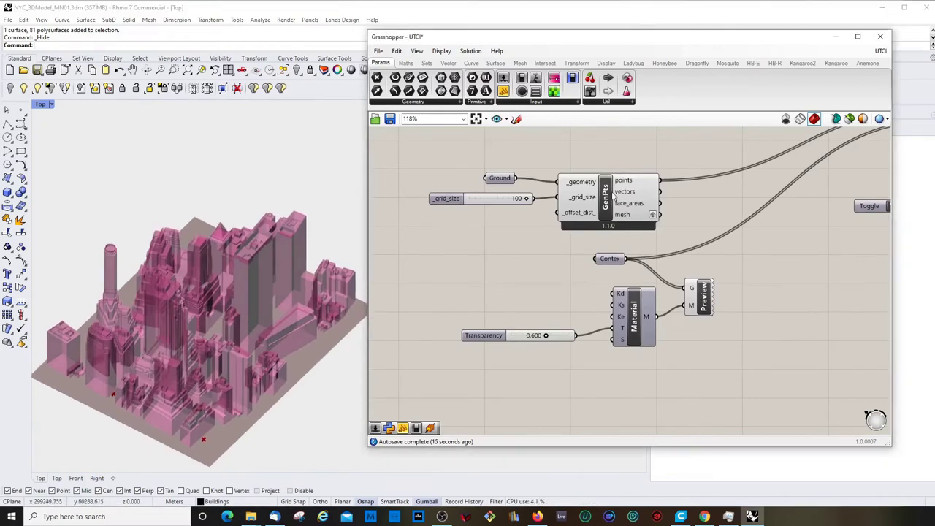
- Turn off the preview of the GenPts component and view the test points among the transparent buildings
{"action": "left_click", "coordinate": [612, 194]}
{"action": "right_click", "coordinate": [612, 194]}
{"action": "left_click", "coordinate": [642, 270]}
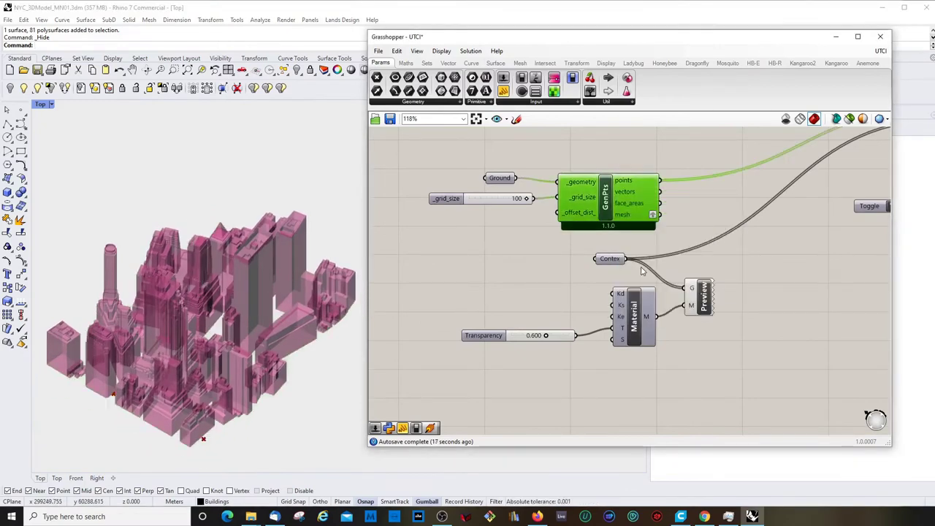
{"action": "right_click_drag", "start_coordinate": [252, 318], "coordinate": [219, 392], "text": "ctrl+shift"}
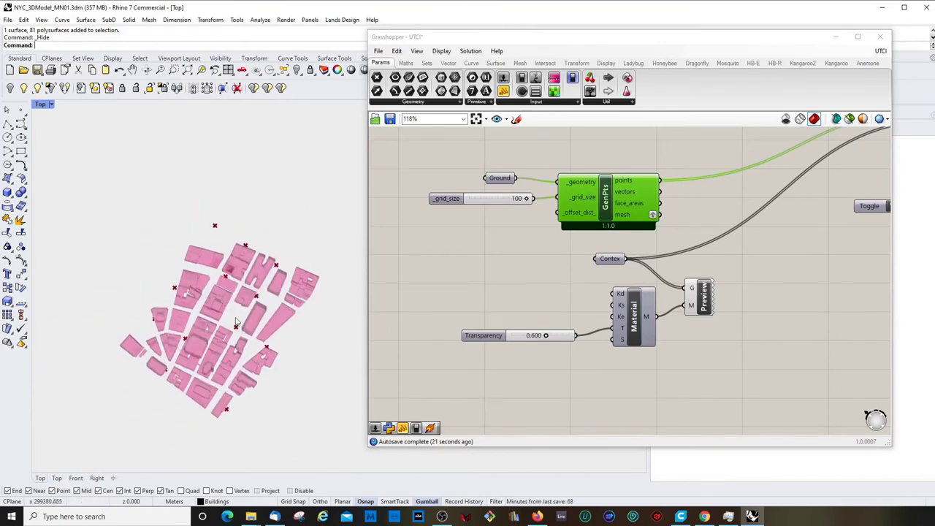
{"action": "scroll", "coordinate": [274, 264], "scroll_direction": "up", "scroll_amount": 4}
{"action": "right_click_drag", "start_coordinate": [194, 228], "coordinate": [195, 305], "text": "ctrl+shift"}
{"action": "scroll", "coordinate": [247, 284], "scroll_direction": "down", "scroll_amount": 5}
{"action": "left_click", "coordinate": [466, 295]}
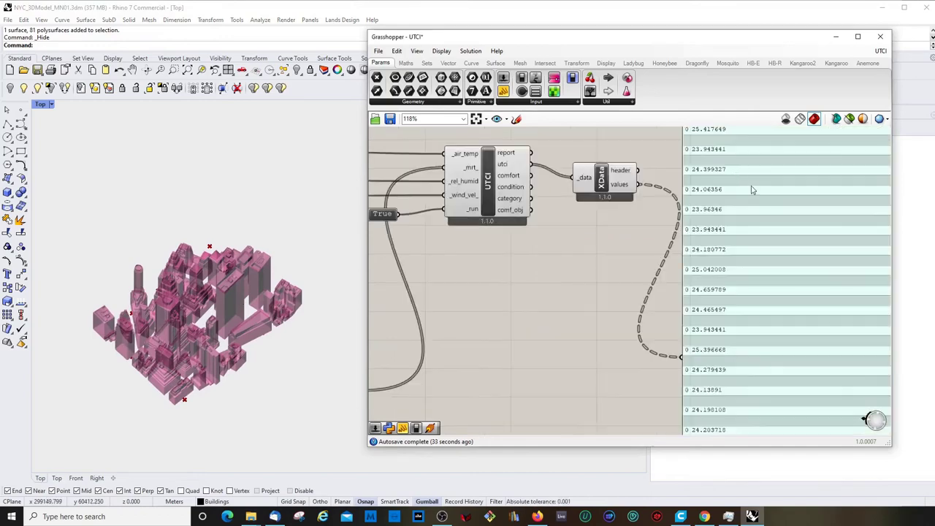
- Move the UTCI results panel farther away from the XData component
{"action": "scroll", "coordinate": [752, 191], "scroll_direction": "down", "scroll_amount": 4}
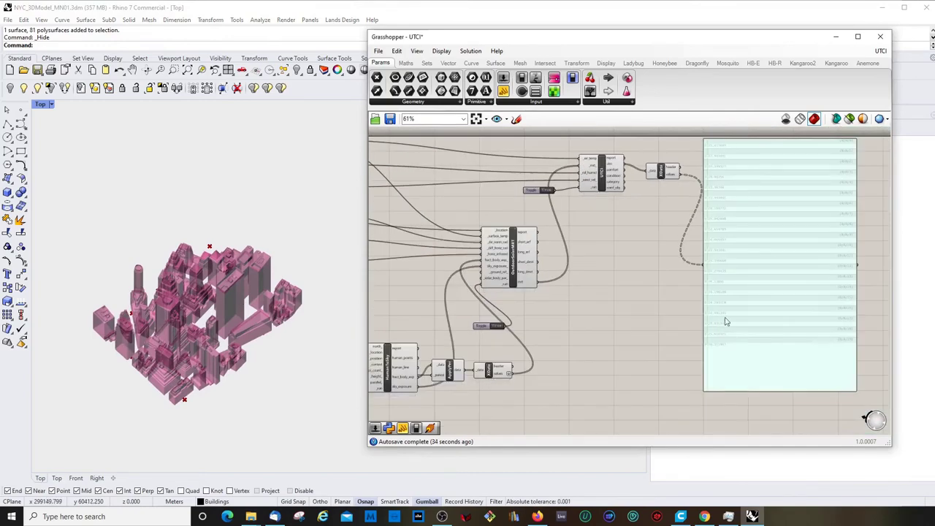
{"action": "left_click_drag", "start_coordinate": [774, 242], "coordinate": [837, 228]}
{"action": "scroll", "coordinate": [703, 280], "scroll_direction": "down", "scroll_amount": 3}
{"action": "scroll", "coordinate": [562, 354], "scroll_direction": "up", "scroll_amount": 3}
{"action": "scroll", "coordinate": [570, 356], "scroll_direction": "down", "scroll_amount": 2}
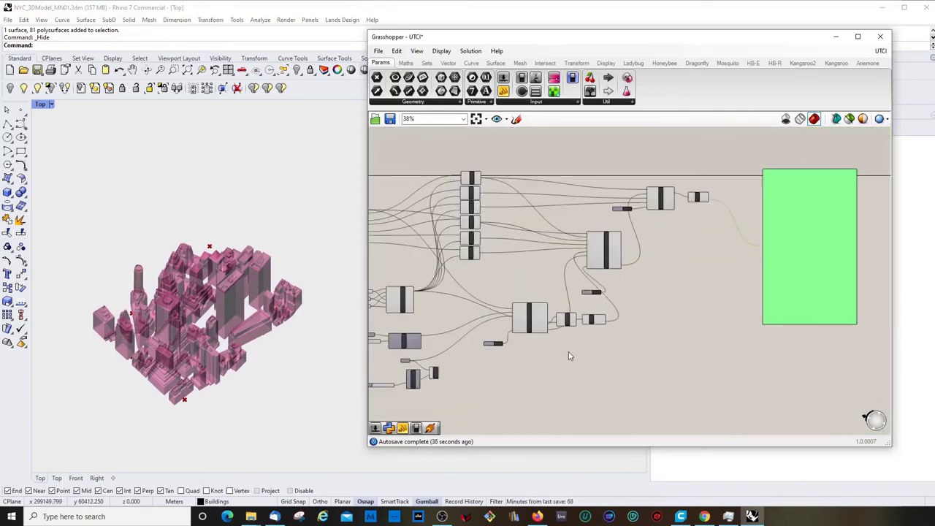
- Add an LB Spatial Heatmap component and place it below the UTCI results panel
{"action": "left_click", "coordinate": [634, 62]}
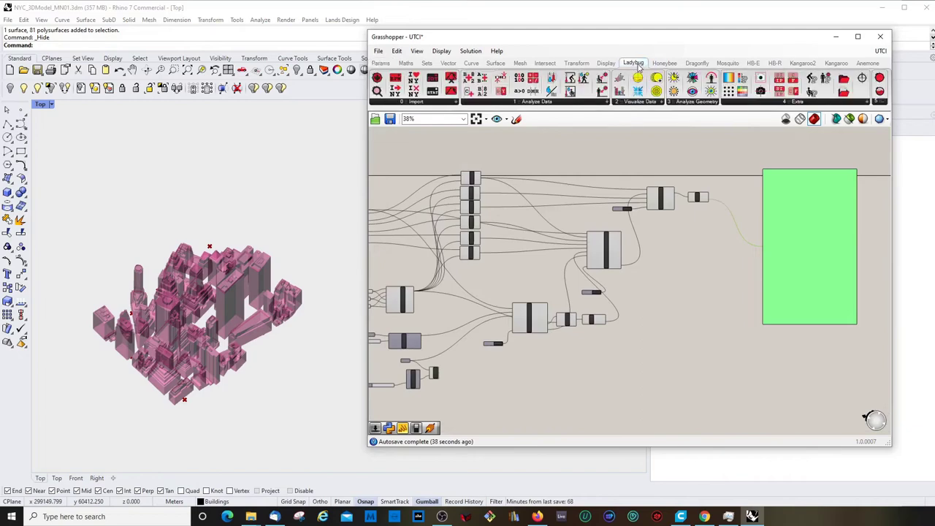
{"action": "left_click", "coordinate": [796, 101]}
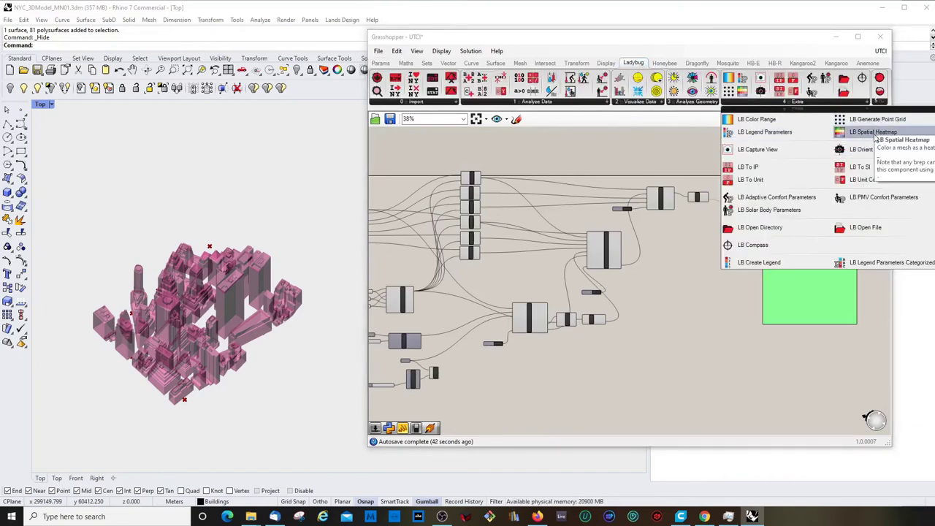
{"action": "left_click", "coordinate": [872, 133]}
{"action": "left_click", "coordinate": [720, 369]}
{"action": "scroll", "coordinate": [759, 358], "scroll_direction": "up", "scroll_amount": 5}
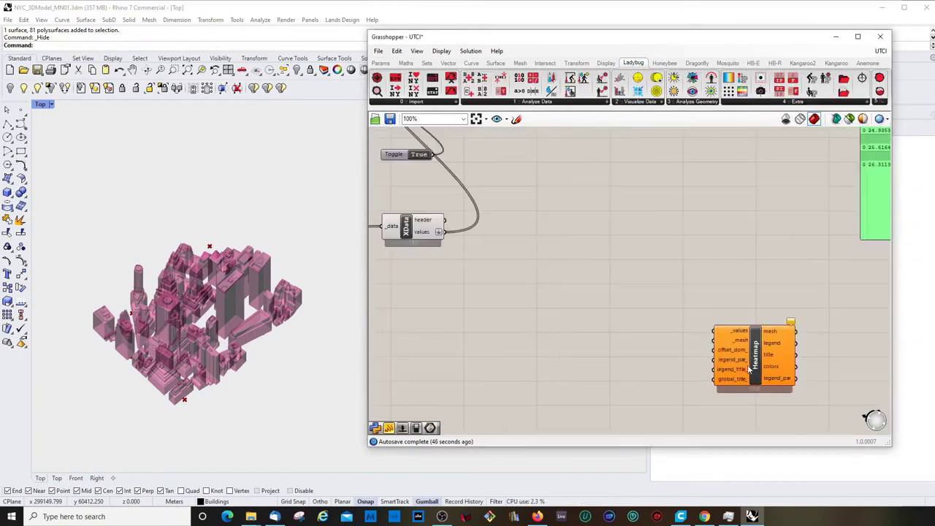
{"action": "left_click_drag", "start_coordinate": [771, 353], "coordinate": [781, 273]}
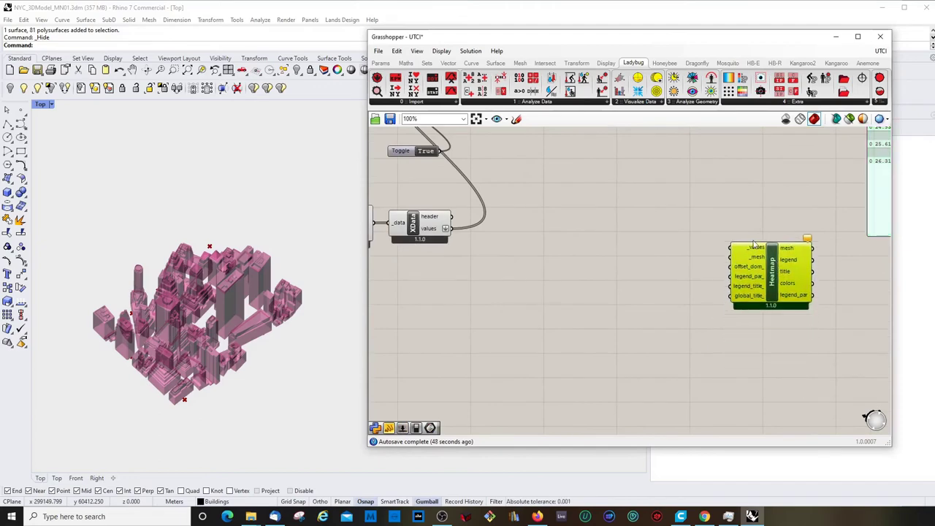
- Connect the UTCI XData values output to Heatmap's _values input and GenPts' mesh output to its _mesh input
{"action": "scroll", "coordinate": [687, 292], "scroll_direction": "down", "scroll_amount": 6}
{"action": "scroll", "coordinate": [415, 296], "scroll_direction": "up", "scroll_amount": 5}
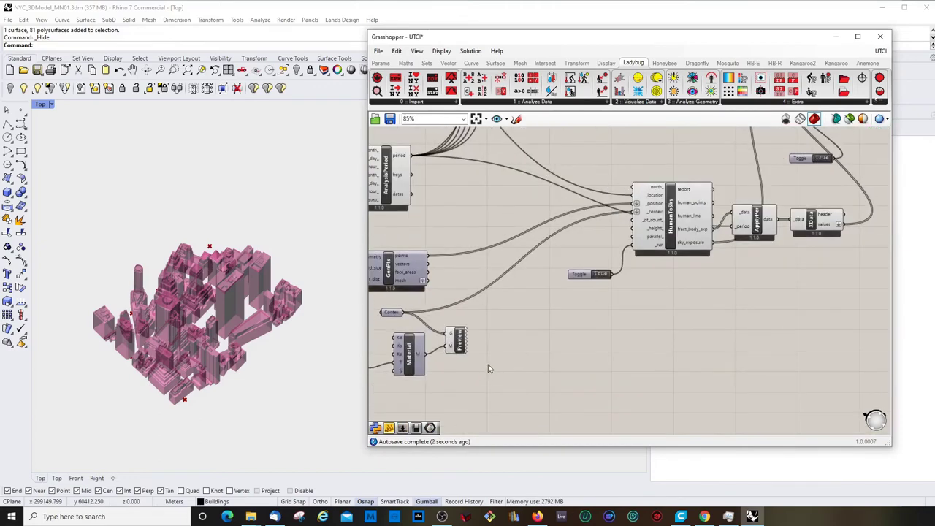
{"action": "scroll", "coordinate": [438, 303], "scroll_direction": "down", "scroll_amount": 3}
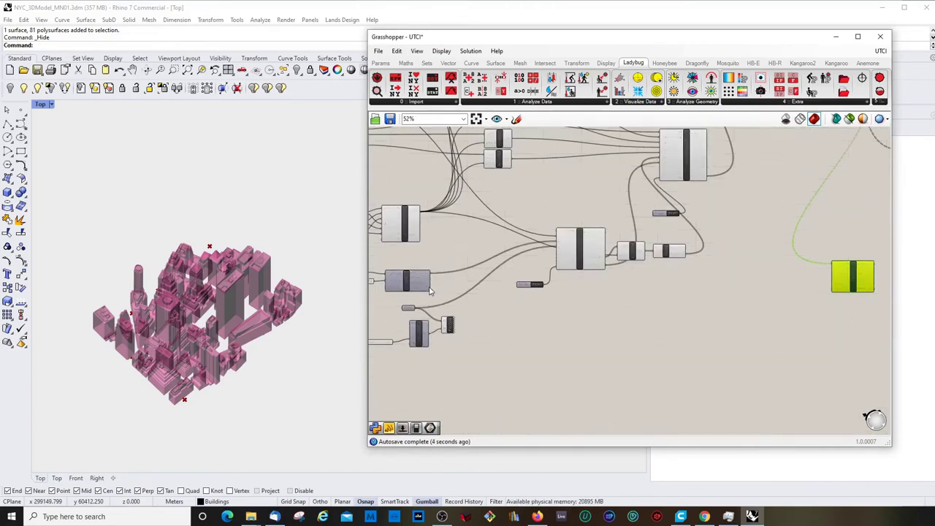
{"action": "left_click_drag", "start_coordinate": [456, 296], "coordinate": [831, 259]}
{"action": "scroll", "coordinate": [831, 294], "scroll_direction": "up", "scroll_amount": 3}
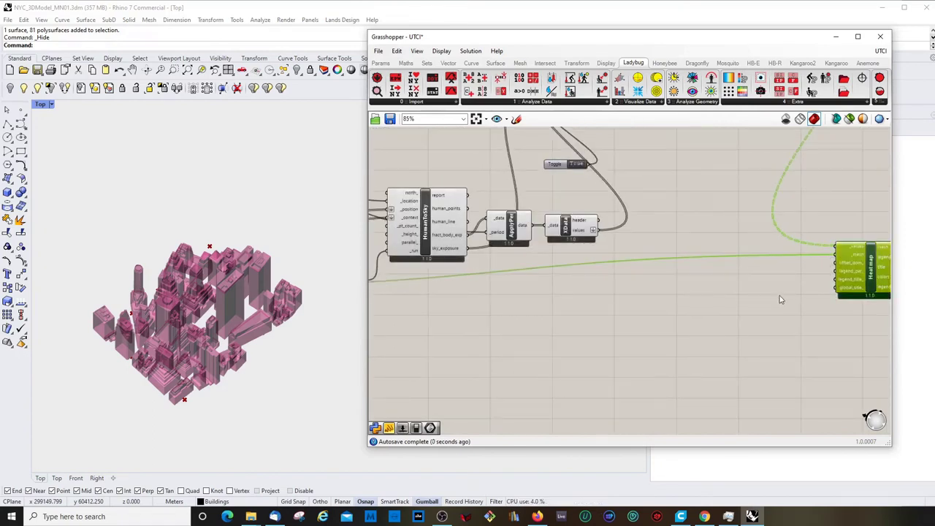
- Move HumanToSky's run toggle slightly up off the mesh wire and flatten the values output of the UTCI XData component
{"action": "scroll", "coordinate": [757, 295], "scroll_direction": "up", "scroll_amount": 4}
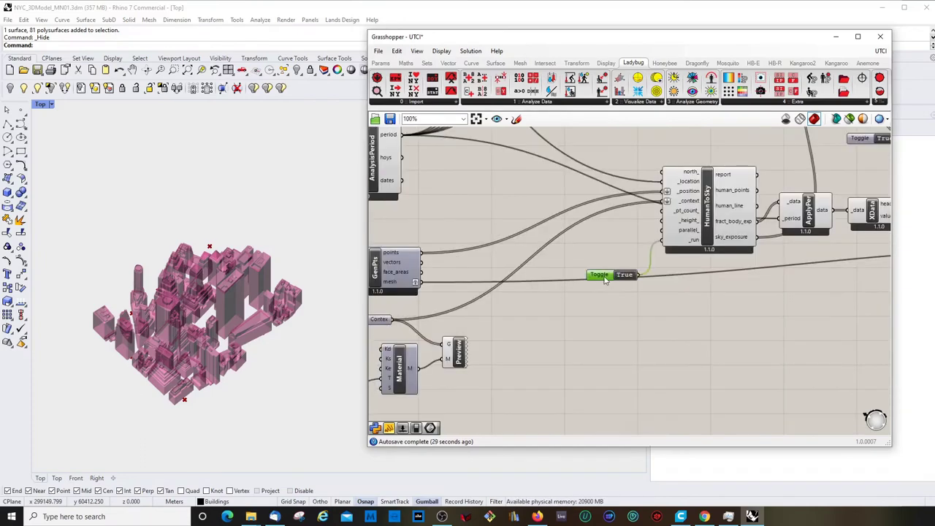
{"action": "left_click_drag", "start_coordinate": [604, 277], "coordinate": [601, 246]}
{"action": "scroll", "coordinate": [582, 307], "scroll_direction": "down", "scroll_amount": 8}
{"action": "scroll", "coordinate": [744, 219], "scroll_direction": "up", "scroll_amount": 7}
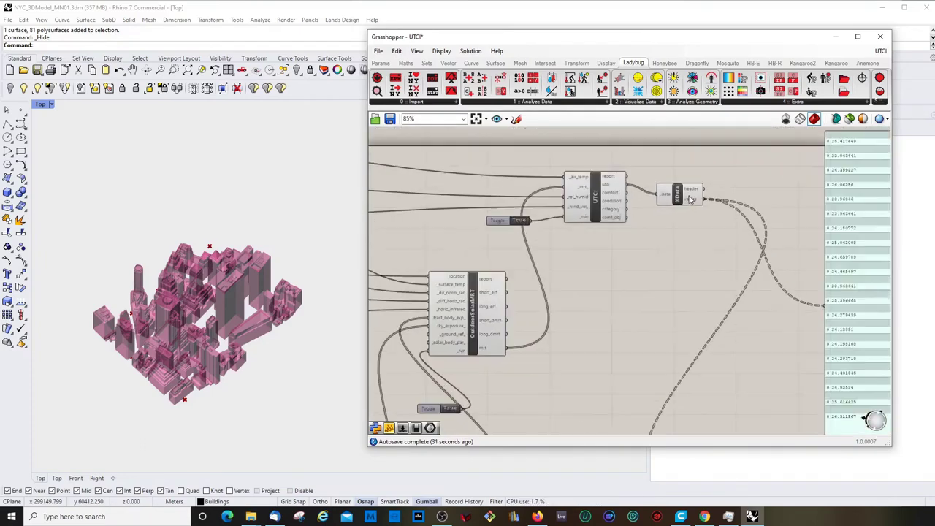
{"action": "scroll", "coordinate": [690, 199], "scroll_direction": "up", "scroll_amount": 1}
{"action": "right_click", "coordinate": [690, 199]}
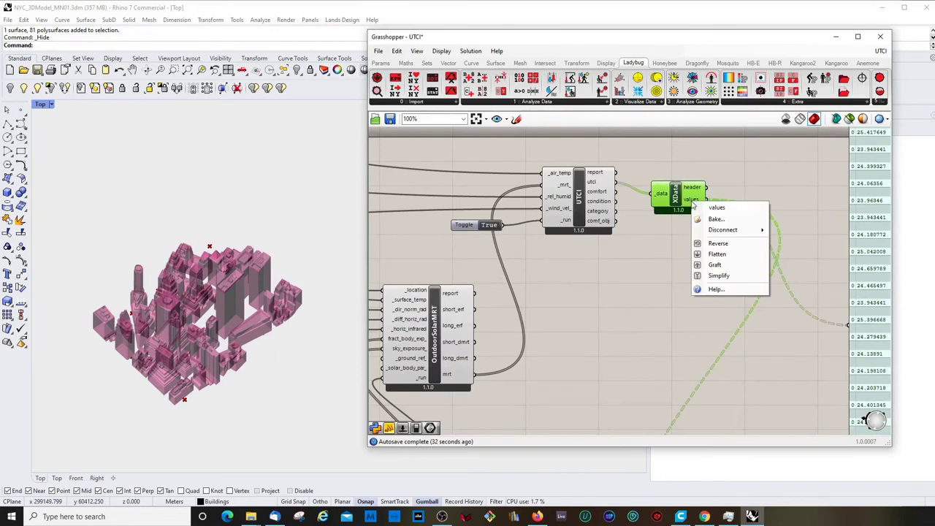
{"action": "left_click", "coordinate": [721, 265]}
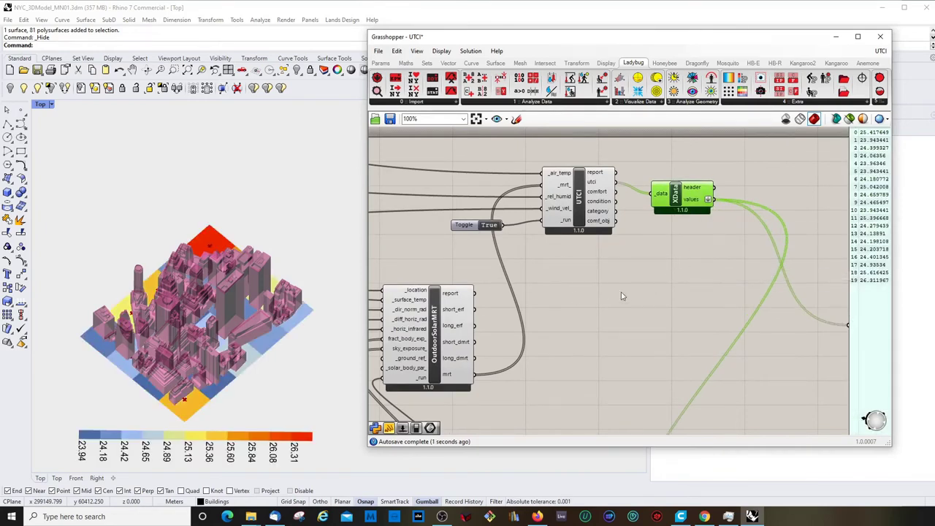
- Remove the flattening from the UTCI XData values output and check the branched values in the results panel
{"action": "left_click", "coordinate": [669, 242]}
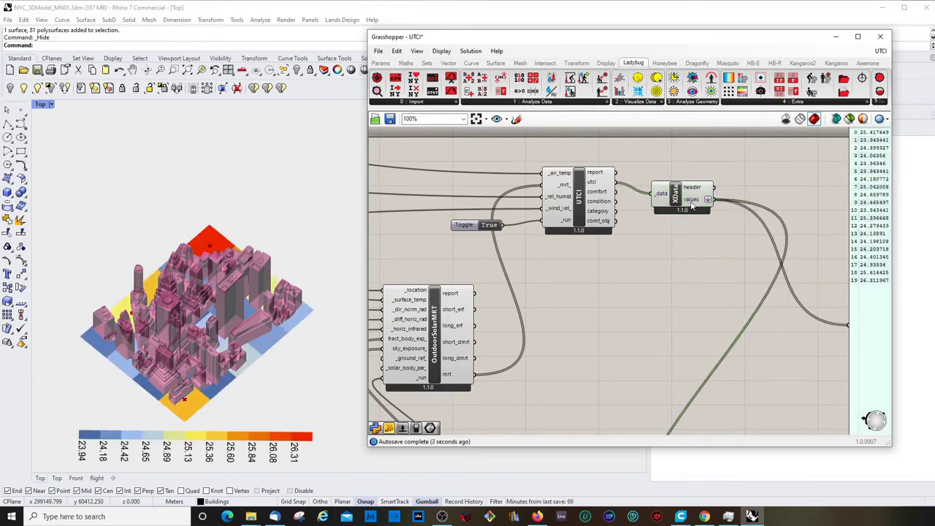
{"action": "scroll", "coordinate": [669, 209], "scroll_direction": "down", "scroll_amount": 1}
{"action": "scroll", "coordinate": [669, 206], "scroll_direction": "up", "scroll_amount": 1}
{"action": "right_click", "coordinate": [596, 218]}
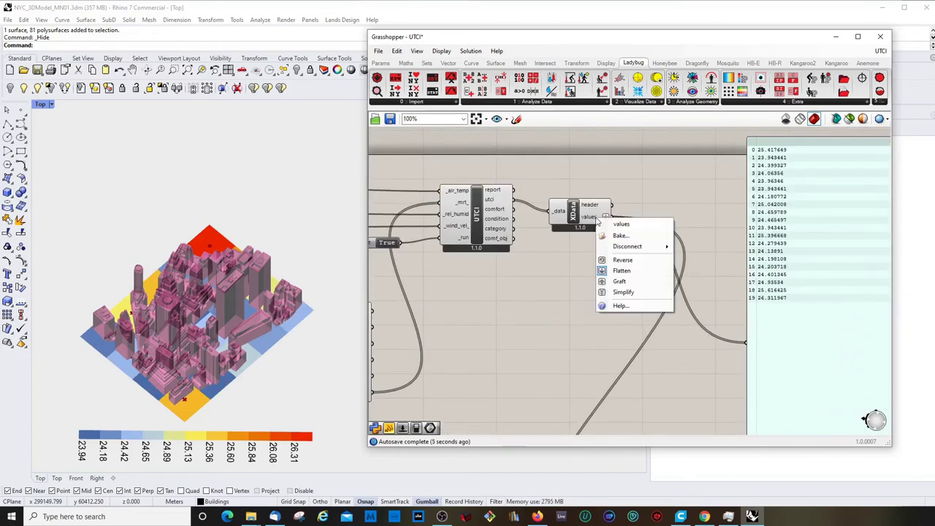
{"action": "left_click", "coordinate": [632, 273]}
{"action": "scroll", "coordinate": [716, 197], "scroll_direction": "down", "scroll_amount": 2}
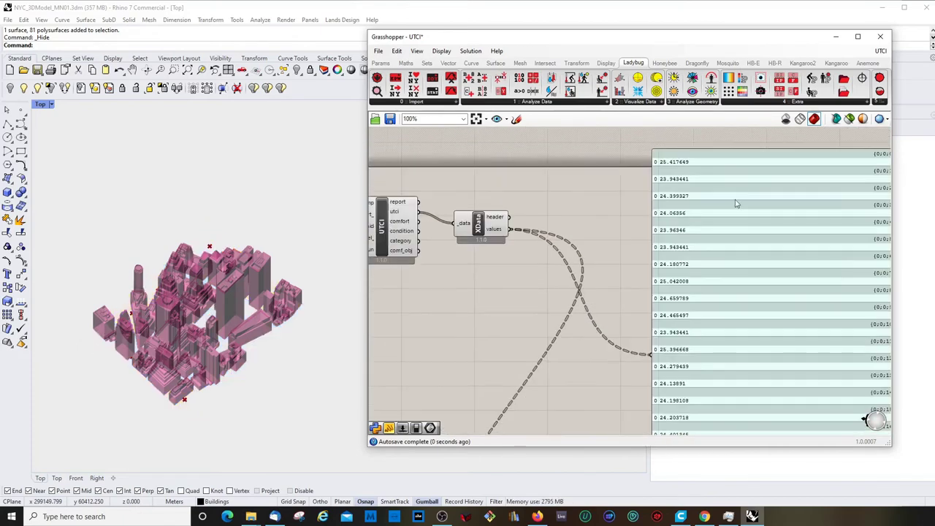
{"action": "scroll", "coordinate": [683, 403], "scroll_direction": "up", "scroll_amount": 3}
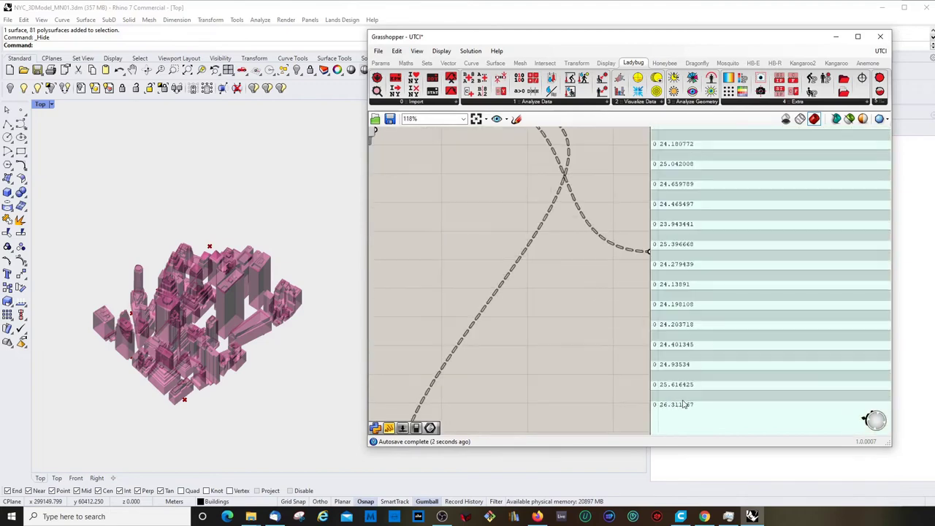
{"action": "scroll", "coordinate": [676, 283], "scroll_direction": "down", "scroll_amount": 2}
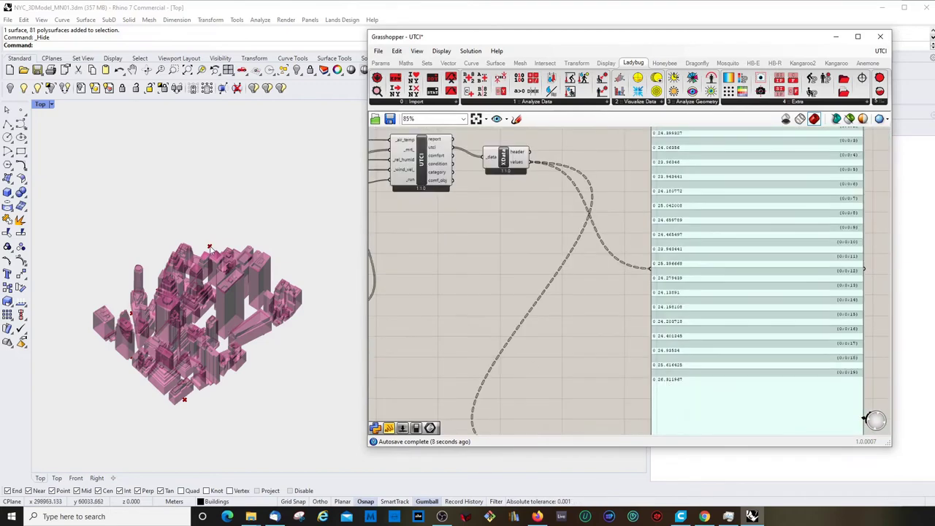
- Flatten the UTCI XData values output again and inspect the Heatmap component and its coloured mesh between the buildings
{"action": "right_click", "coordinate": [516, 162]}
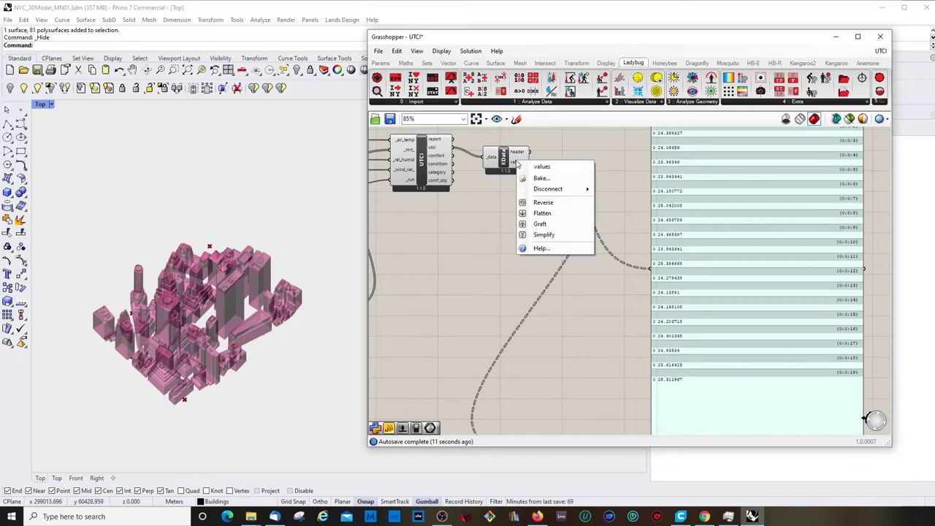
{"action": "left_click", "coordinate": [555, 219]}
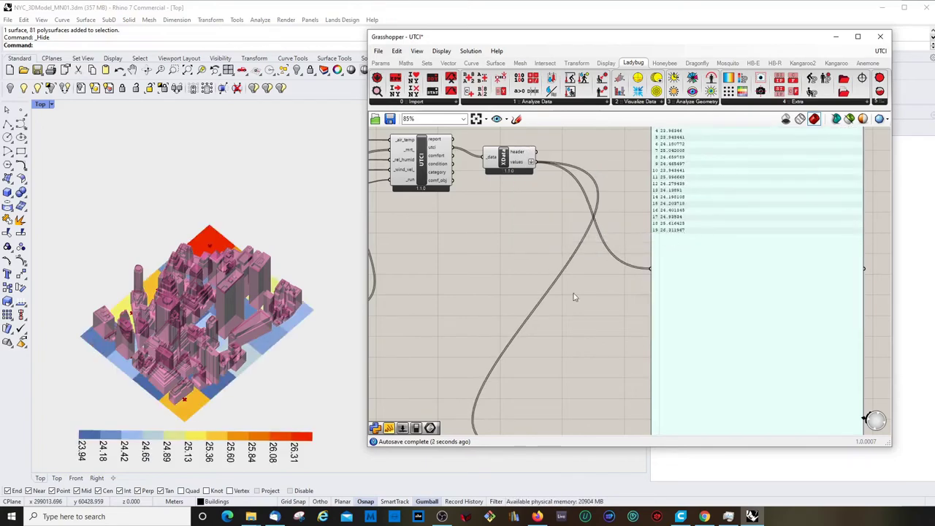
{"action": "scroll", "coordinate": [574, 293], "scroll_direction": "down", "scroll_amount": 2}
{"action": "scroll", "coordinate": [644, 185], "scroll_direction": "up", "scroll_amount": 3}
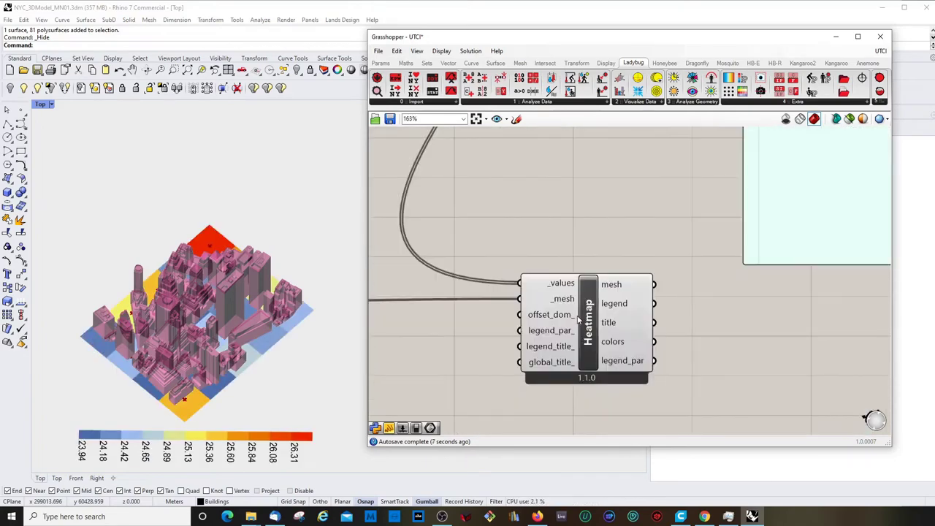
{"action": "left_click", "coordinate": [606, 317]}
{"action": "right_click_drag", "start_coordinate": [180, 311], "coordinate": [208, 312]}
{"action": "scroll", "coordinate": [211, 321], "scroll_direction": "up", "scroll_amount": 4}
{"action": "left_click", "coordinate": [471, 345]}
- Set the _grid_size slider of the GenPts component to 80
{"action": "scroll", "coordinate": [701, 296], "scroll_direction": "down", "scroll_amount": 3}
{"action": "scroll", "coordinate": [764, 315], "scroll_direction": "down", "scroll_amount": 8}
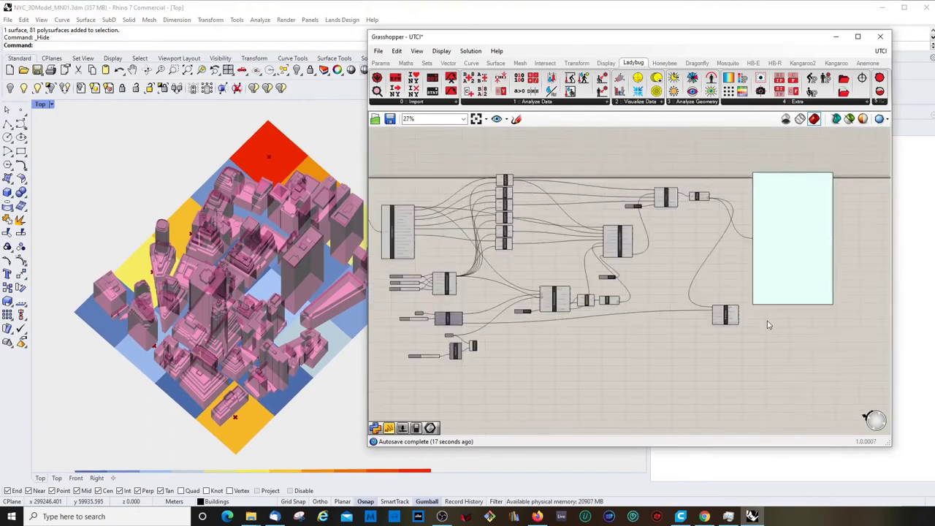
{"action": "scroll", "coordinate": [568, 339], "scroll_direction": "up", "scroll_amount": 9}
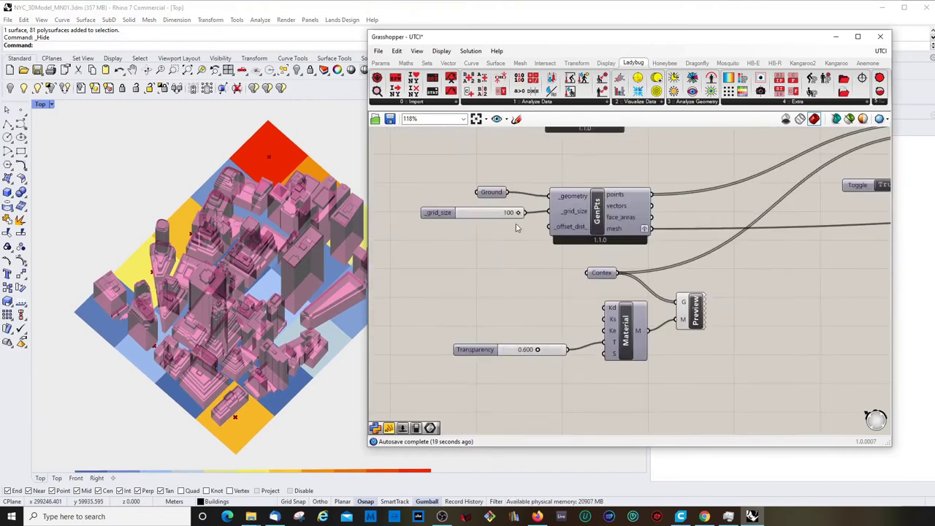
{"action": "double_click", "coordinate": [498, 215]}
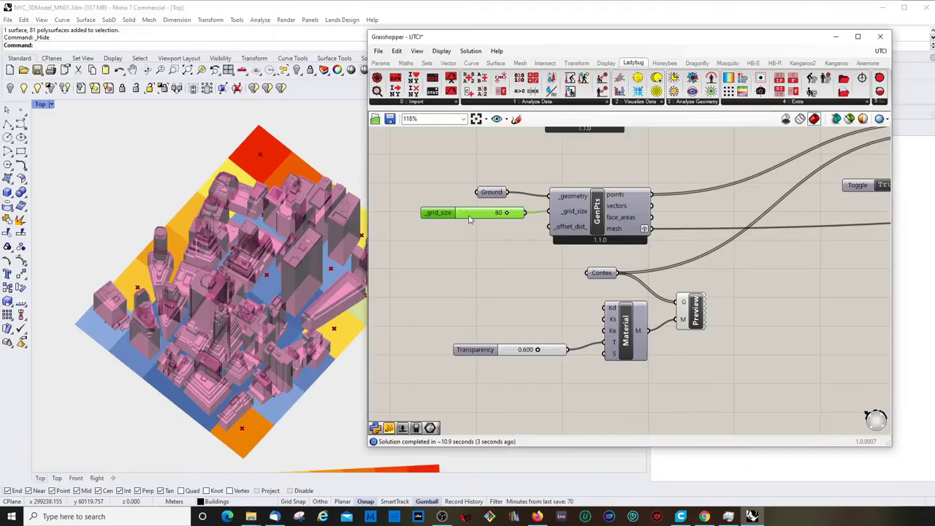
- Refine the analysis mesh by setting the GenPts _grid_size slider to 10
{"action": "double_click", "coordinate": [469, 215]}
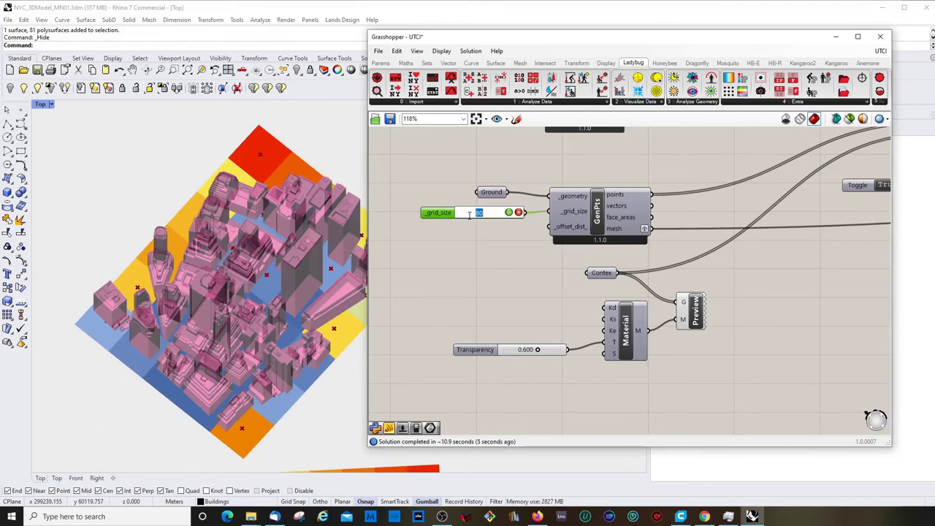
{"action": "type", "text": "80"}
{"action": "key", "text": "Return"}
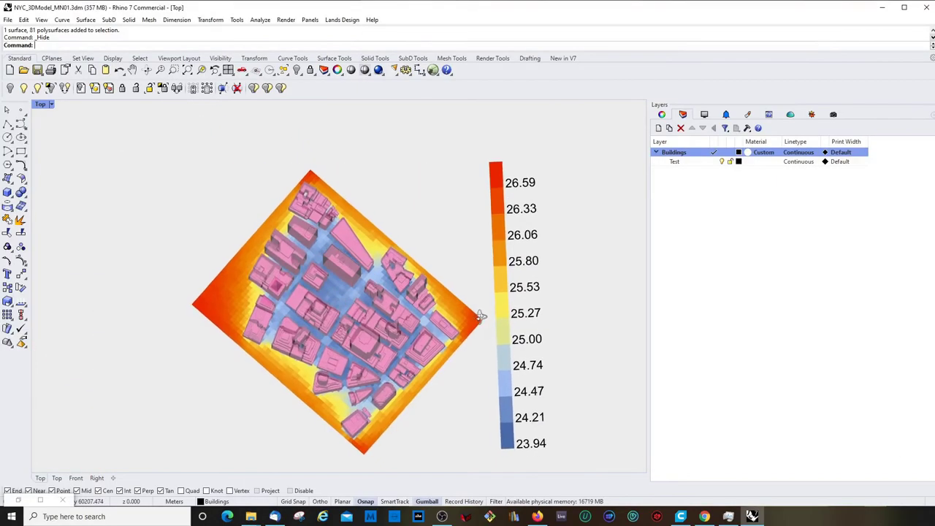
- Examine the refined UTCI heatmap and its legend around the transparent buildings from above and at an angle
{"action": "right_click_drag", "start_coordinate": [439, 333], "coordinate": [440, 327], "text": "ctrl+shift"}
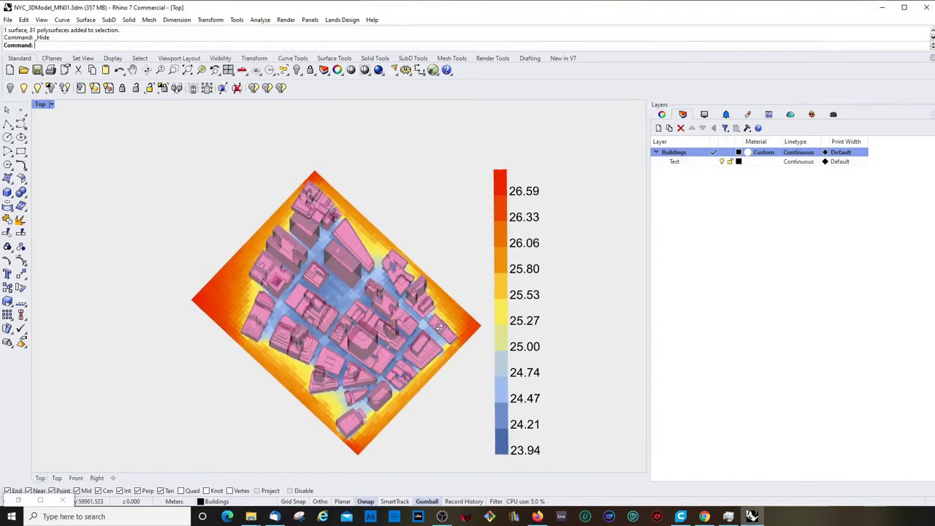
{"action": "scroll", "coordinate": [437, 332], "scroll_direction": "up", "scroll_amount": 2}
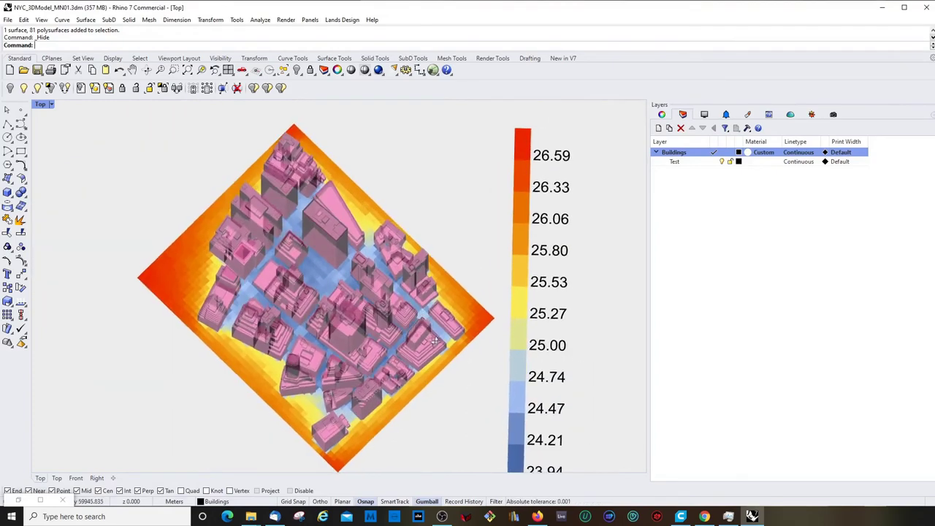
{"action": "scroll", "coordinate": [439, 349], "scroll_direction": "down", "scroll_amount": 4}
{"action": "right_click_drag", "start_coordinate": [435, 340], "coordinate": [444, 365], "text": "ctrl+shift"}
{"action": "scroll", "coordinate": [443, 352], "scroll_direction": "up", "scroll_amount": 4}
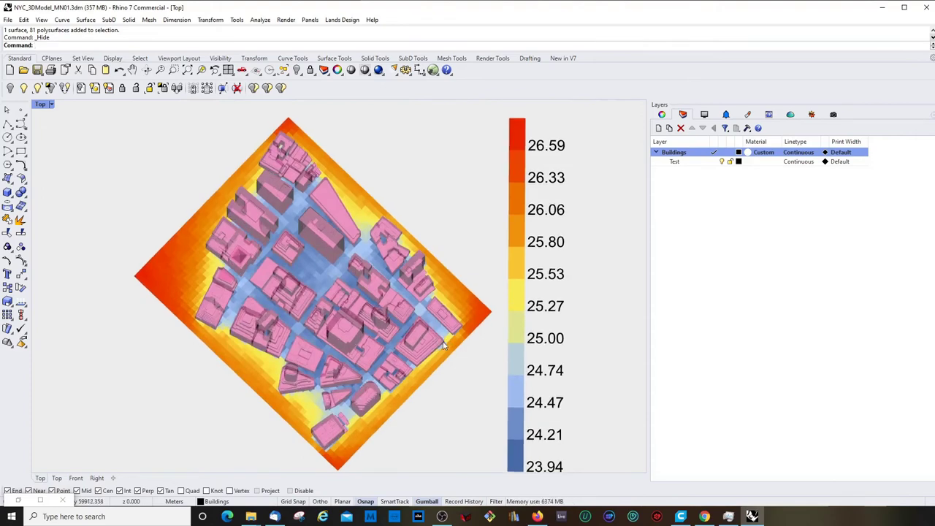
{"action": "scroll", "coordinate": [442, 344], "scroll_direction": "down", "scroll_amount": 2}
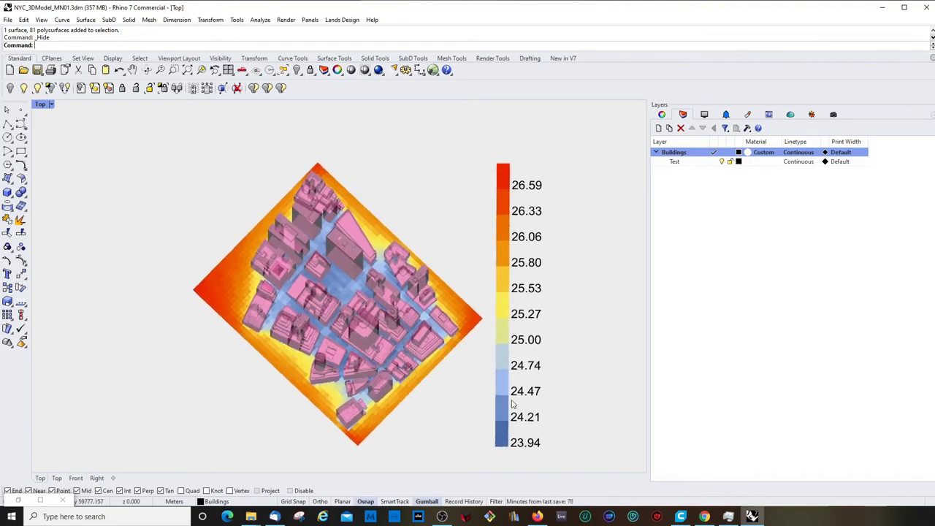
{"action": "right_click_drag", "start_coordinate": [511, 404], "coordinate": [476, 400], "text": "ctrl+shift"}
{"action": "scroll", "coordinate": [393, 288], "scroll_direction": "up", "scroll_amount": 6}
{"action": "right_click_drag", "start_coordinate": [393, 288], "coordinate": [311, 275], "text": "ctrl+shift"}
{"action": "scroll", "coordinate": [363, 286], "scroll_direction": "down", "scroll_amount": 3}
{"action": "scroll", "coordinate": [347, 288], "scroll_direction": "down", "scroll_amount": 3}
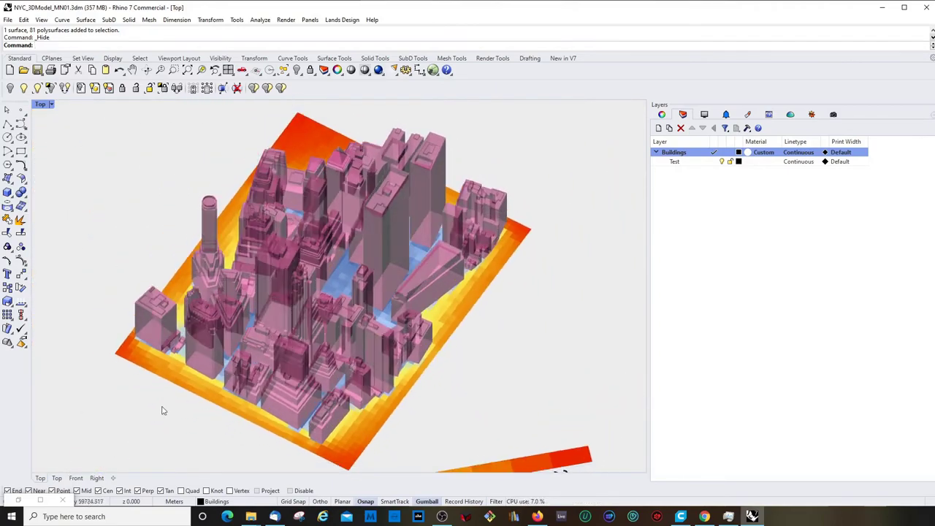
- In Grasshopper, set the context Material's Kd colour to teal and lower its Transparency slider to 0.084
{"action": "left_click", "coordinate": [17, 501]}
{"action": "key", "text": "alt+Tab"}
{"action": "scroll", "coordinate": [543, 332], "scroll_direction": "down", "scroll_amount": 3}
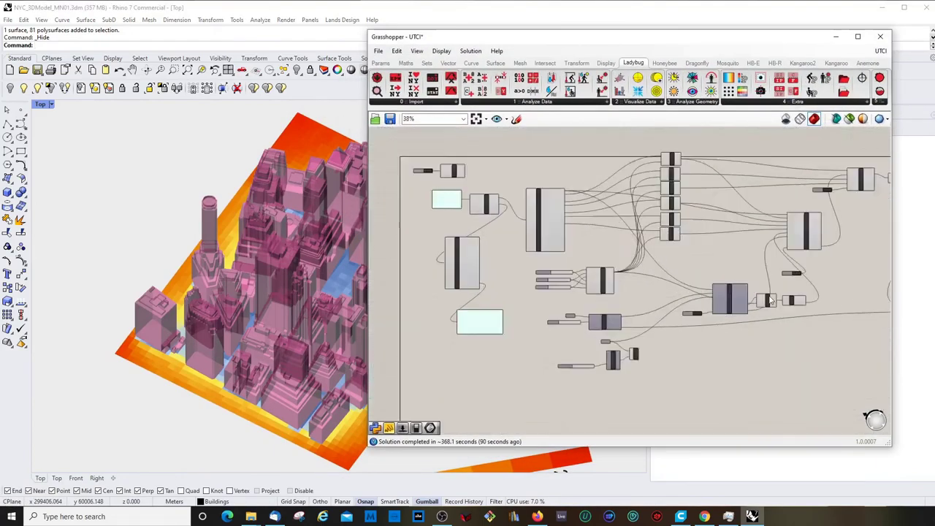
{"action": "scroll", "coordinate": [774, 296], "scroll_direction": "up", "scroll_amount": 1}
{"action": "scroll", "coordinate": [532, 369], "scroll_direction": "up", "scroll_amount": 5}
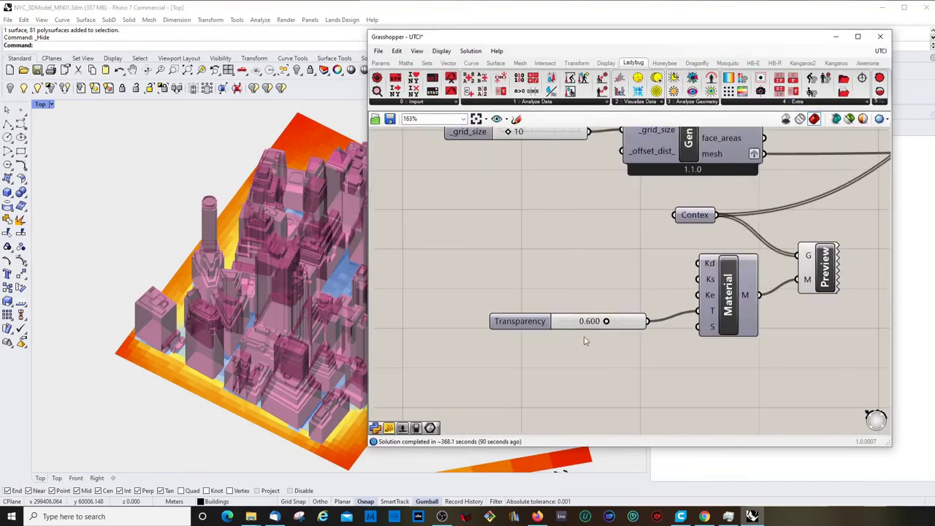
{"action": "left_click", "coordinate": [567, 316]}
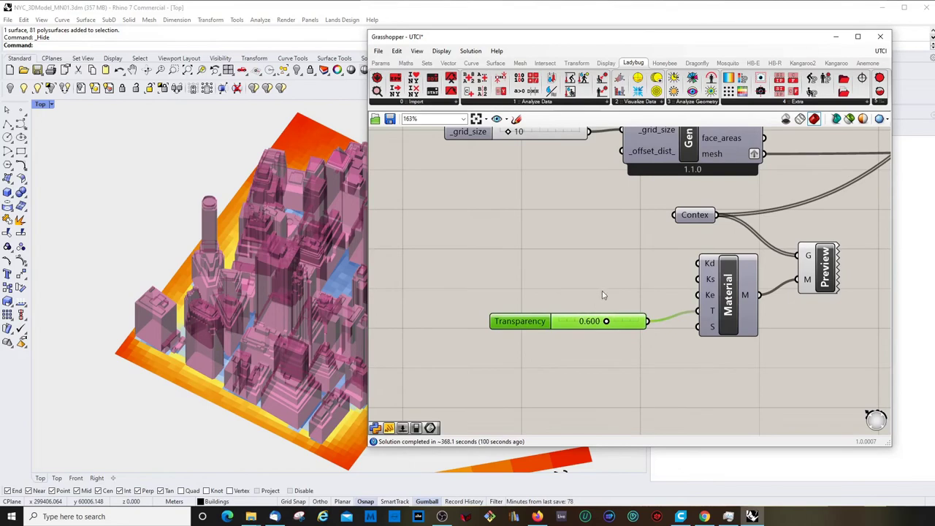
{"action": "left_click", "coordinate": [709, 265]}
{"action": "right_click", "coordinate": [711, 264]}
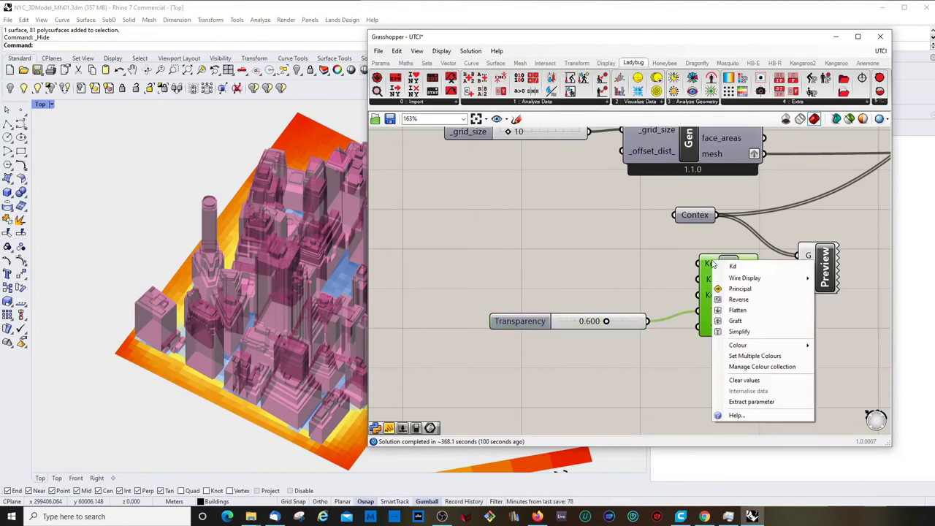
{"action": "mouse_move", "coordinate": [756, 347]}
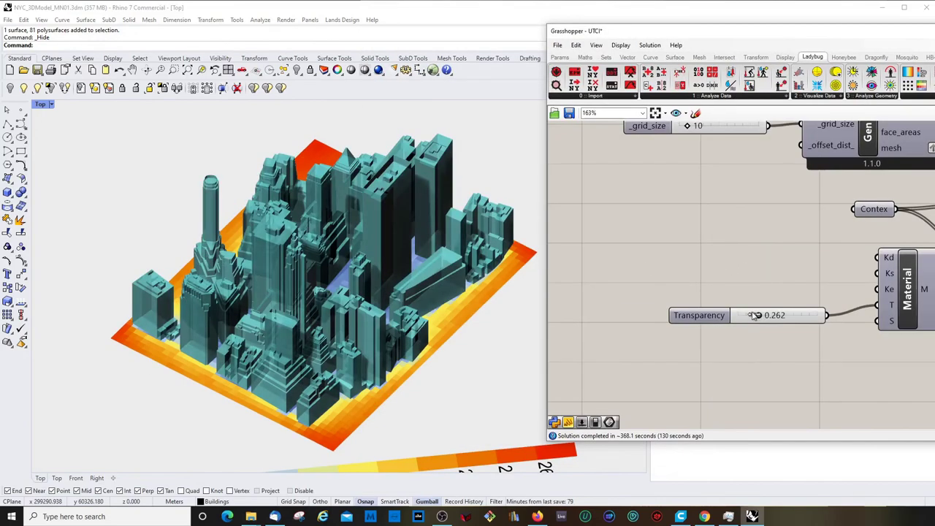
{"action": "left_click_drag", "start_coordinate": [757, 315], "coordinate": [745, 315]}
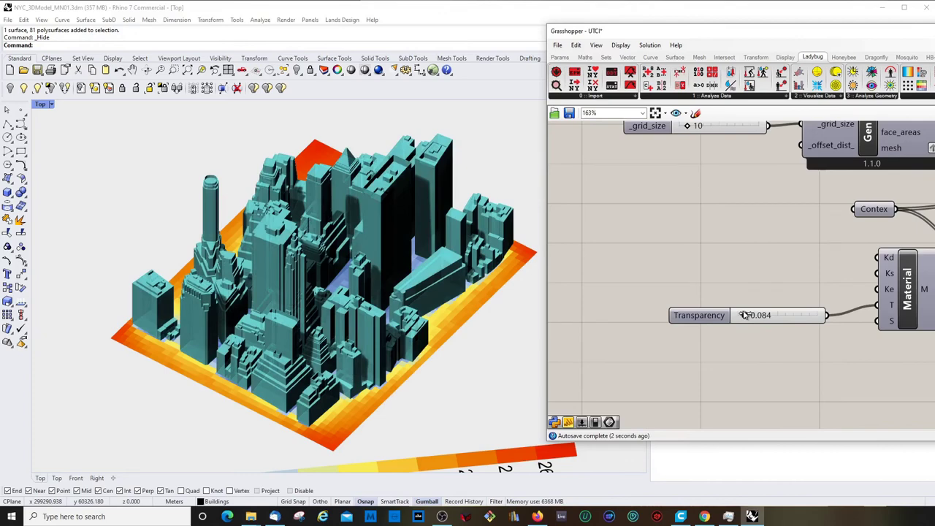
- Move the Grasshopper window out of the way and turn off Shadows for the viewport's Rendered display mode
{"action": "left_click", "coordinate": [40, 105]}
{"action": "left_click", "coordinate": [73, 147]}
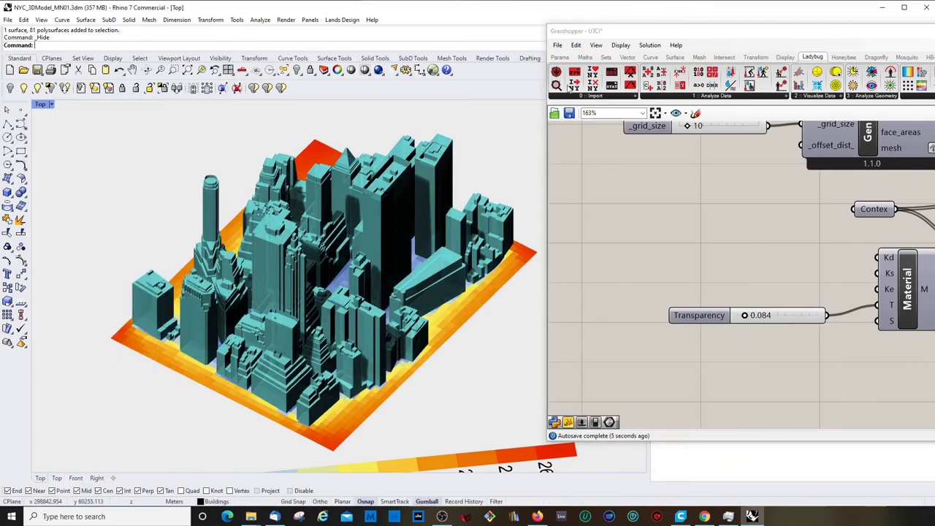
{"action": "left_click", "coordinate": [751, 32]}
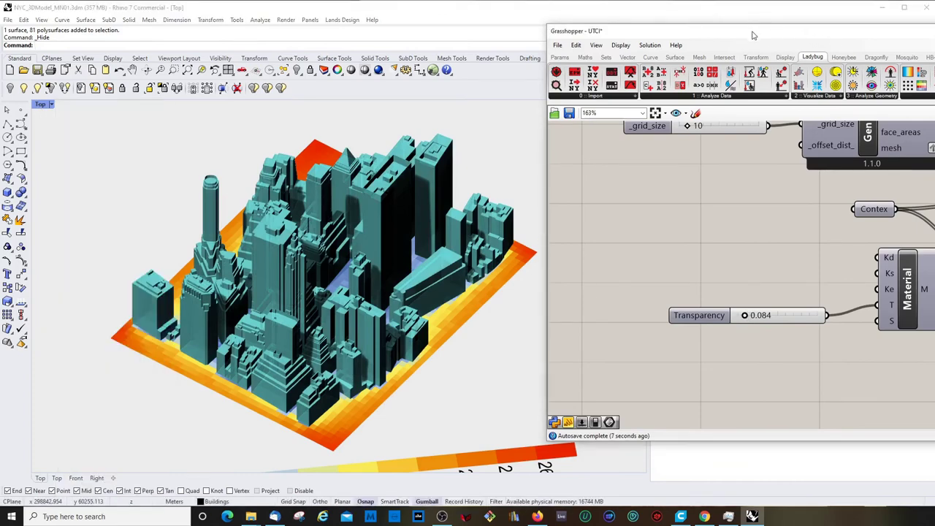
{"action": "left_click_drag", "start_coordinate": [781, 27], "coordinate": [701, 382]}
{"action": "left_click", "coordinate": [704, 114]}
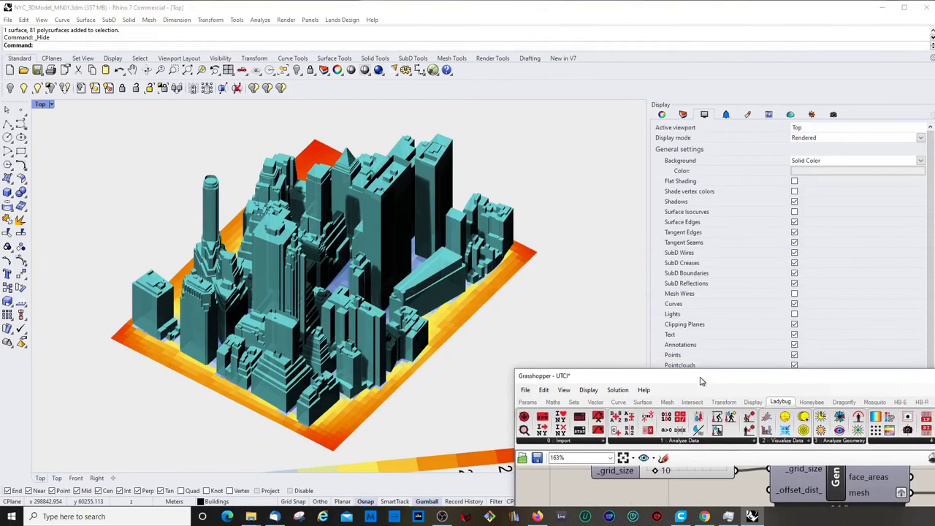
{"action": "left_click", "coordinate": [793, 203]}
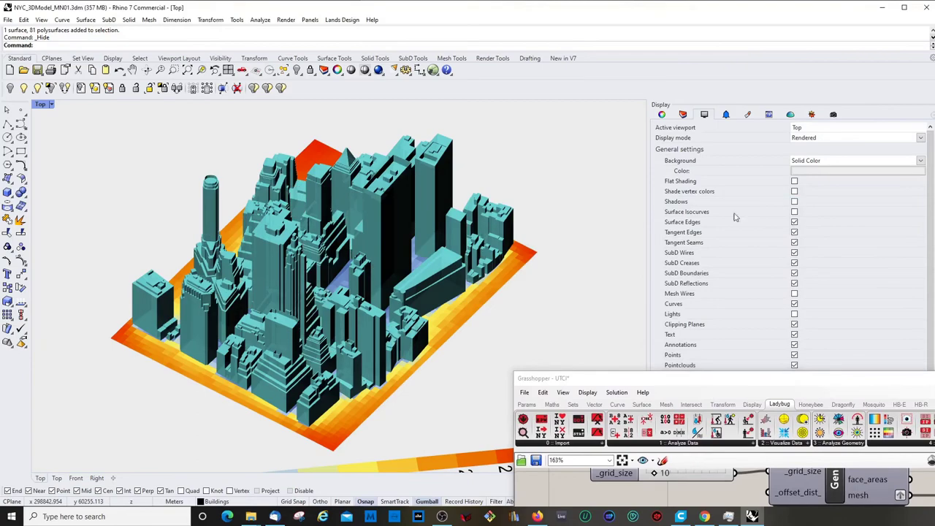
{"action": "right_click_drag", "start_coordinate": [387, 248], "coordinate": [442, 270], "text": "ctrl+shift"}
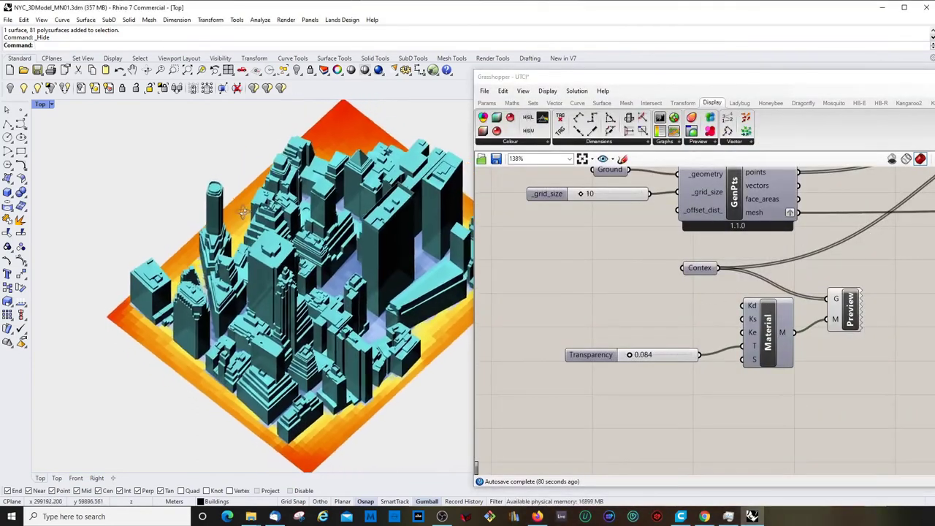
- Turn off the viewport preview of the custom Preview component that displays the context buildings
{"action": "right_click", "coordinate": [845, 313]}
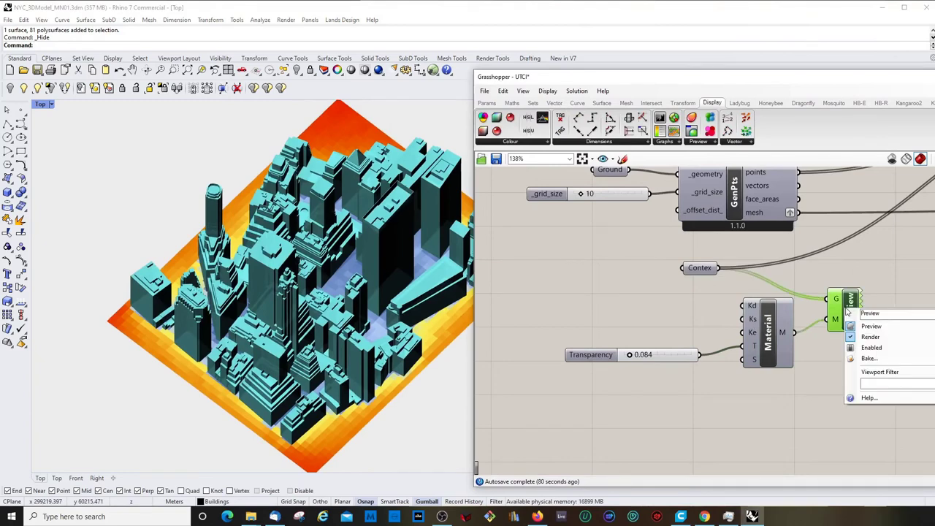
{"action": "left_click", "coordinate": [871, 330]}
{"action": "left_click", "coordinate": [723, 324]}
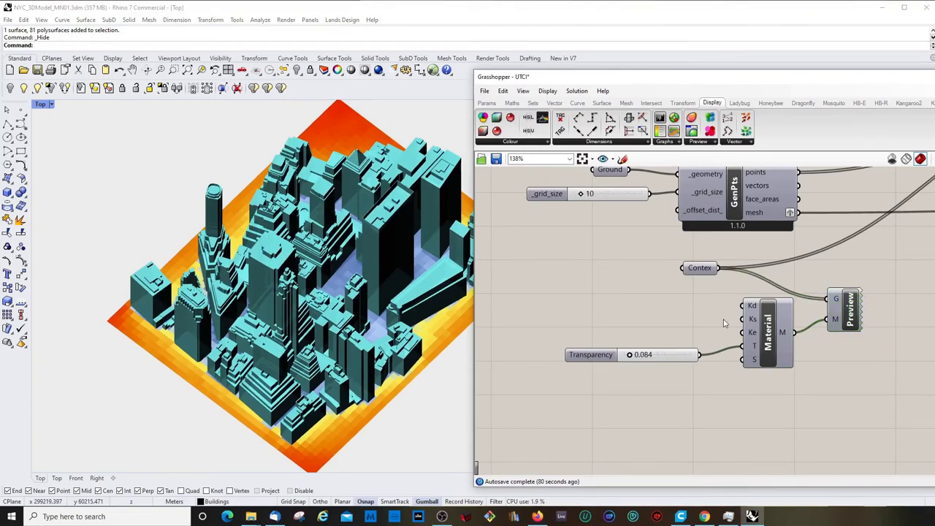
- Delete the Transparency slider, Material and custom Preview components from the Grasshopper canvas, keeping the Contex parameter
{"action": "left_click", "coordinate": [652, 355]}
{"action": "scroll", "coordinate": [807, 231], "scroll_direction": "down", "scroll_amount": 2}
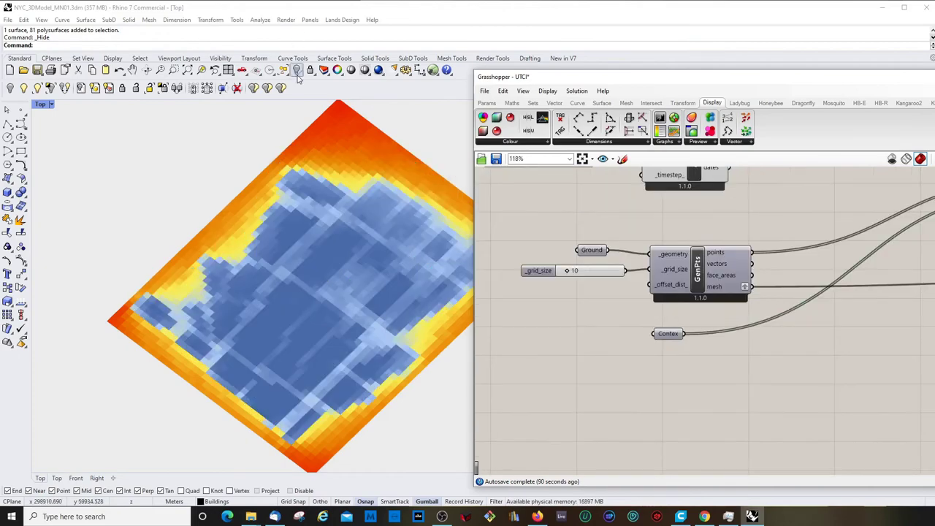
- Unhide the building geometry in Rhino and, with the Grasshopper window moved down out of the way, display the Layers
{"action": "left_click", "coordinate": [298, 76]}
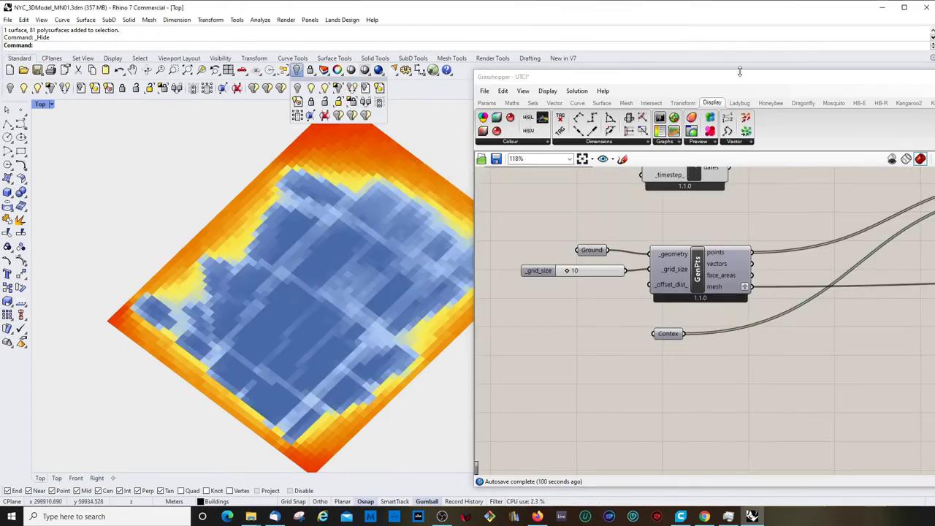
{"action": "left_click_drag", "start_coordinate": [740, 75], "coordinate": [734, 269]}
{"action": "left_click", "coordinate": [683, 114]}
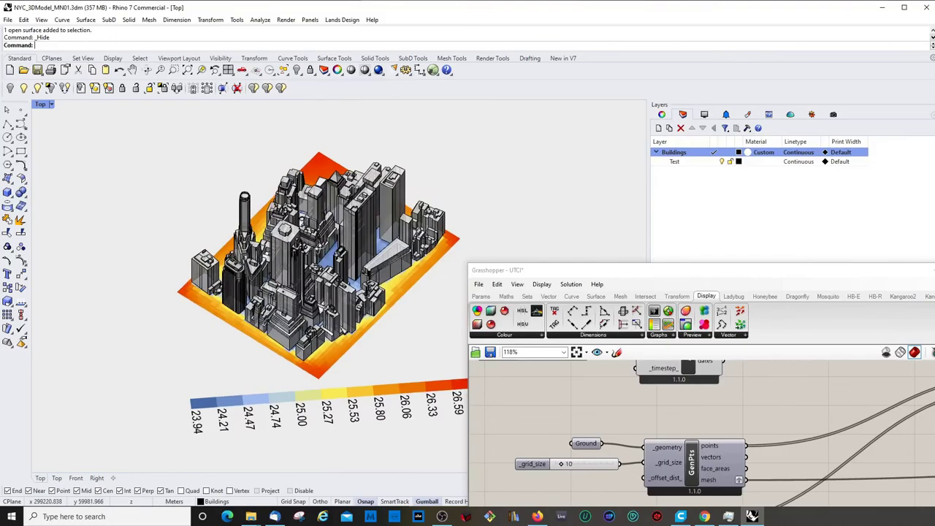
- Examine the UTCI heatmap between the building footprints and its legend from directly above
{"action": "scroll", "coordinate": [327, 256], "scroll_direction": "up", "scroll_amount": 7}
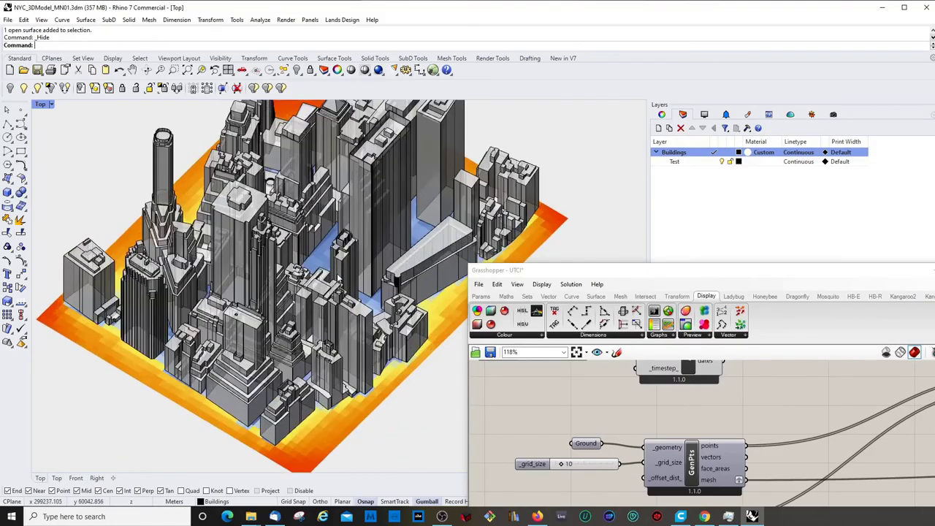
{"action": "right_click_drag", "start_coordinate": [329, 272], "coordinate": [334, 314], "text": "ctrl+shift"}
{"action": "scroll", "coordinate": [349, 302], "scroll_direction": "down", "scroll_amount": 7}
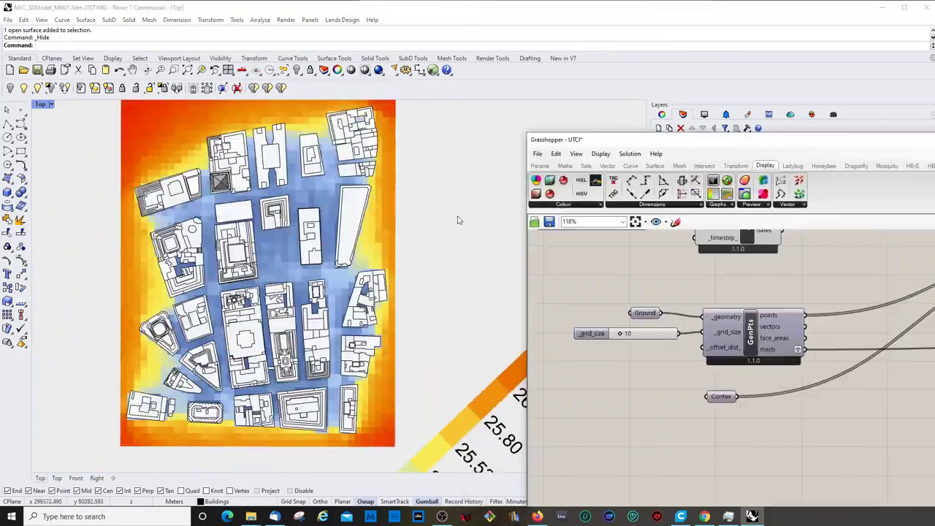
{"action": "right_click_drag", "start_coordinate": [334, 275], "coordinate": [284, 251]}
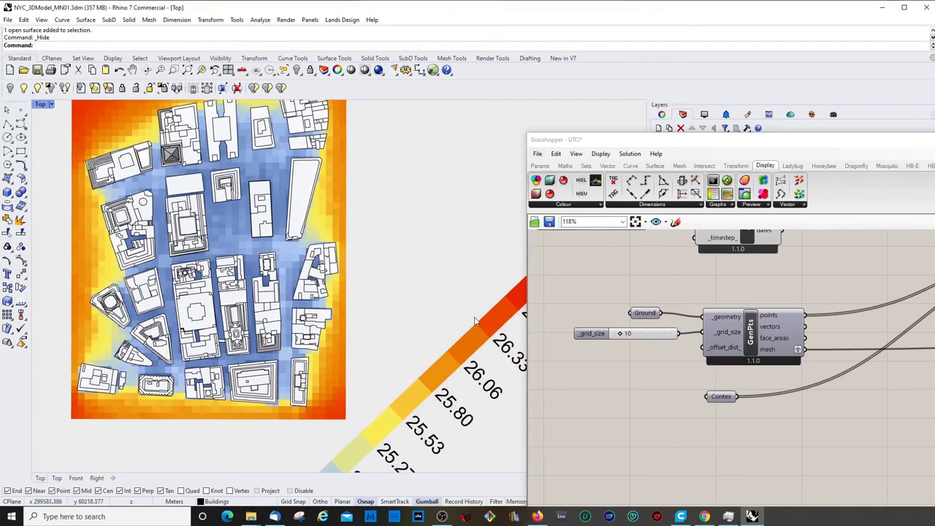
{"action": "scroll", "coordinate": [336, 294], "scroll_direction": "down", "scroll_amount": 6}
{"action": "scroll", "coordinate": [319, 286], "scroll_direction": "up", "scroll_amount": 4}
{"action": "scroll", "coordinate": [318, 284], "scroll_direction": "down", "scroll_amount": 2}
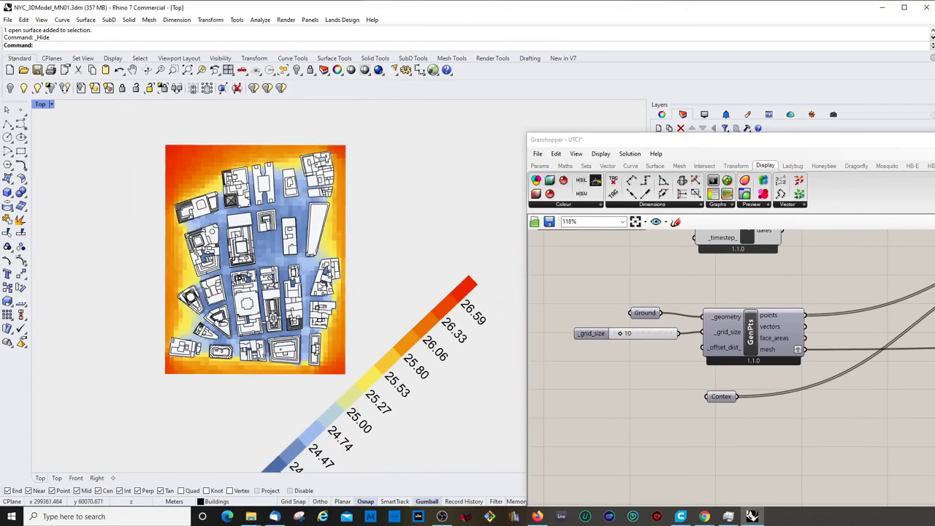
{"action": "scroll", "coordinate": [299, 277], "scroll_direction": "up", "scroll_amount": 2}
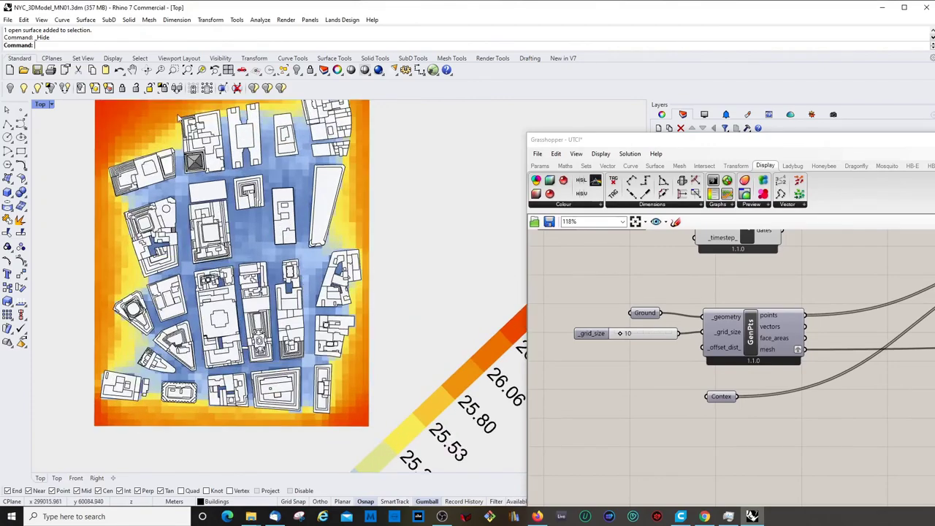
- Rotate the Rhino view to an oblique angle and examine the heatmap around the semi-transparent buildings
{"action": "left_click", "coordinate": [147, 70]}
{"action": "left_click_drag", "start_coordinate": [303, 261], "coordinate": [284, 290]}
{"action": "scroll", "coordinate": [285, 285], "scroll_direction": "up", "scroll_amount": 8}
{"action": "scroll", "coordinate": [285, 285], "scroll_direction": "down", "scroll_amount": 4}
{"action": "right_click_drag", "start_coordinate": [285, 285], "coordinate": [241, 245]}
{"action": "scroll", "coordinate": [292, 292], "scroll_direction": "down", "scroll_amount": 6}
{"action": "scroll", "coordinate": [293, 293], "scroll_direction": "up", "scroll_amount": 8}
{"action": "right_click_drag", "start_coordinate": [292, 278], "coordinate": [218, 232]}
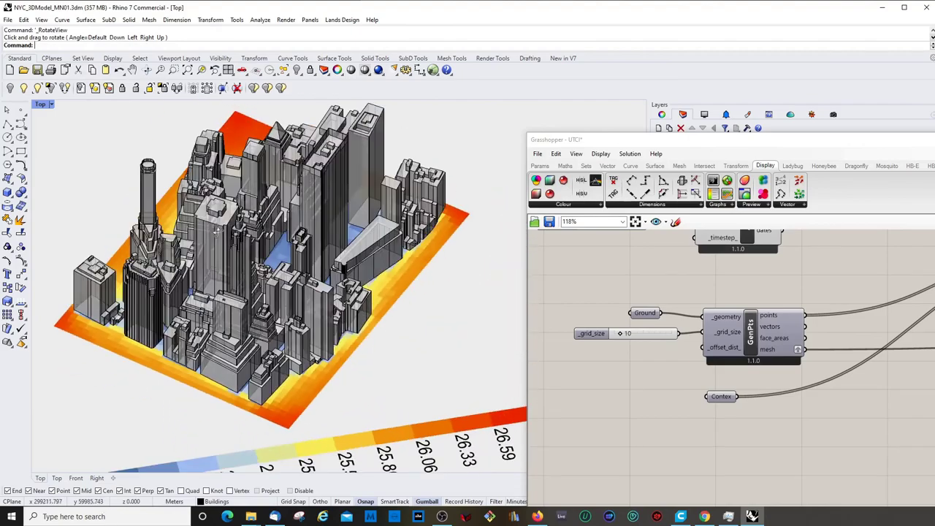
{"action": "right_click_drag", "start_coordinate": [284, 221], "coordinate": [281, 277]}
{"action": "scroll", "coordinate": [282, 283], "scroll_direction": "up", "scroll_amount": 4}
{"action": "scroll", "coordinate": [282, 283], "scroll_direction": "down", "scroll_amount": 4}
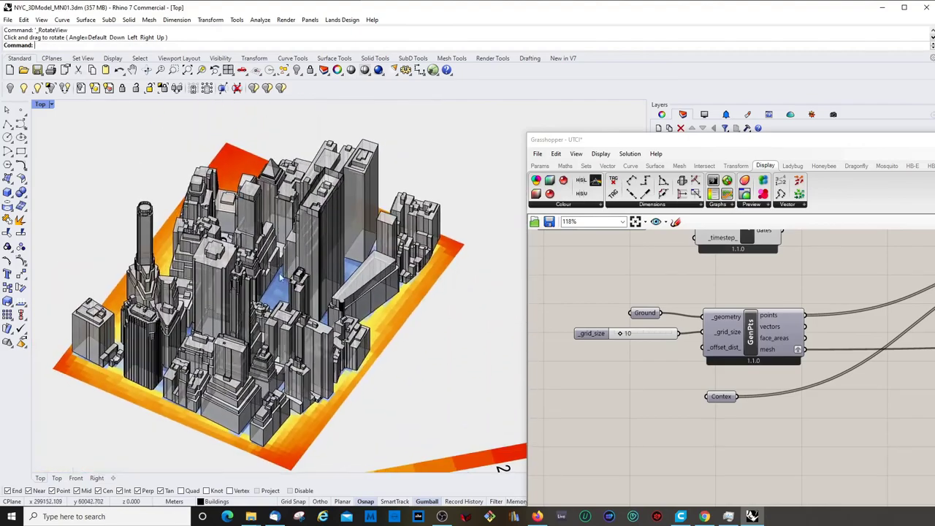
- Review the weather data part of the Grasshopper definition: the EPW map, DownloadEPW, ImportSTAT and the typical-week panel
{"action": "scroll", "coordinate": [643, 319], "scroll_direction": "down", "scroll_amount": 6}
{"action": "scroll", "coordinate": [560, 305], "scroll_direction": "up", "scroll_amount": 4}
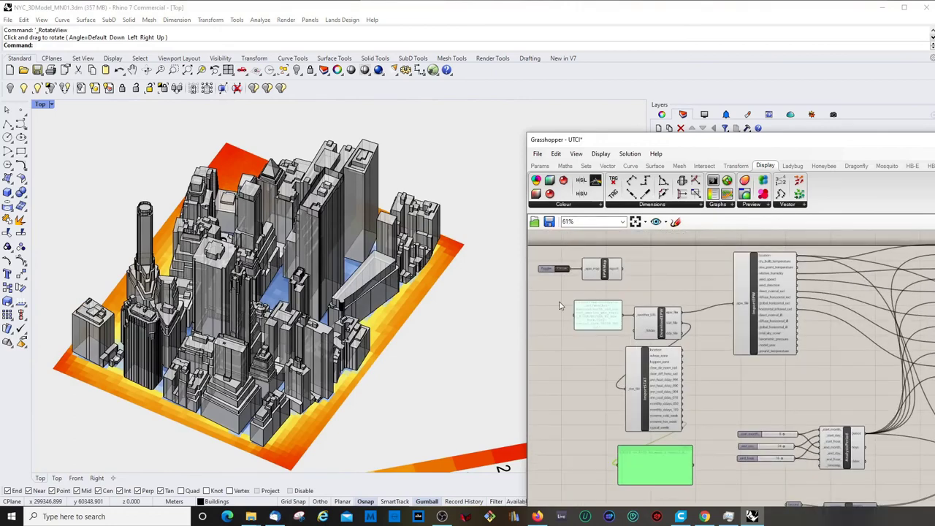
{"action": "left_click_drag", "start_coordinate": [593, 316], "coordinate": [722, 498]}
{"action": "left_click", "coordinate": [586, 287]}
{"action": "left_click", "coordinate": [601, 272]}
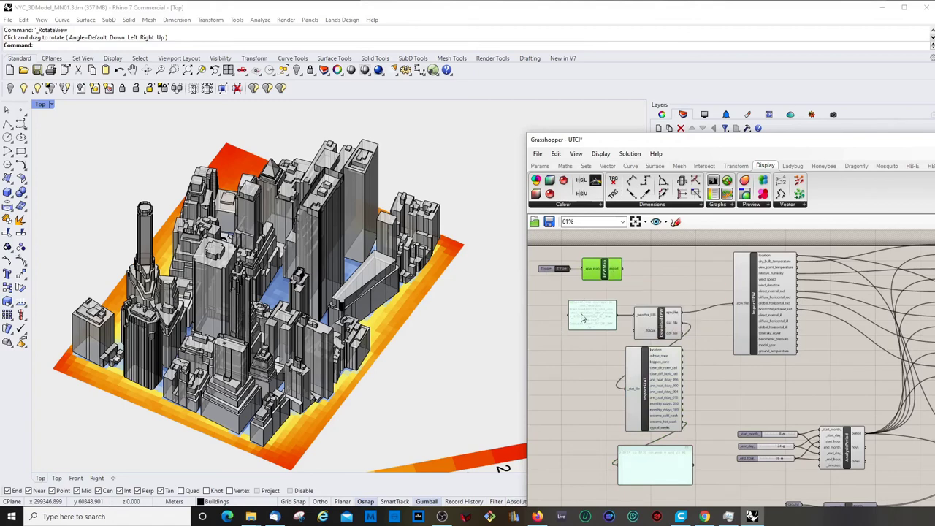
{"action": "left_click", "coordinate": [659, 328]}
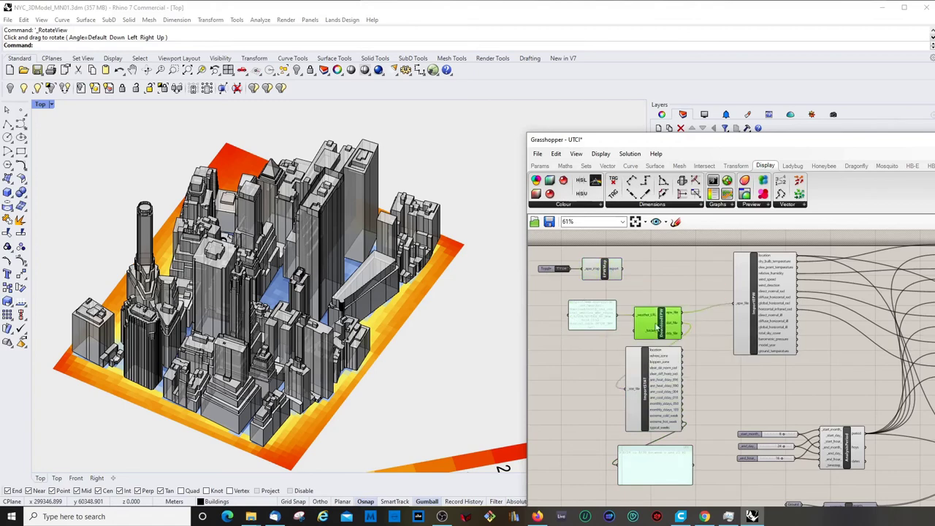
{"action": "left_click", "coordinate": [655, 380]}
{"action": "scroll", "coordinate": [626, 385], "scroll_direction": "up", "scroll_amount": 3}
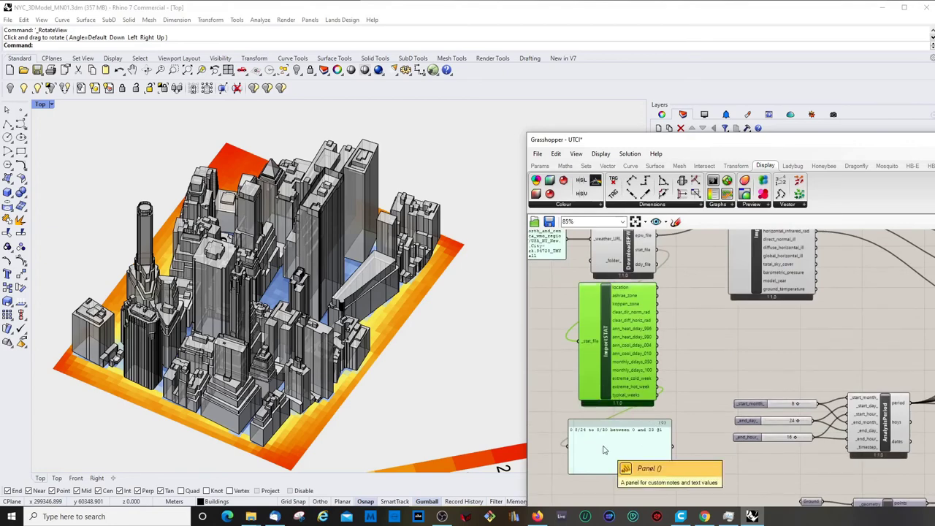
{"action": "scroll", "coordinate": [726, 400], "scroll_direction": "up", "scroll_amount": 3}
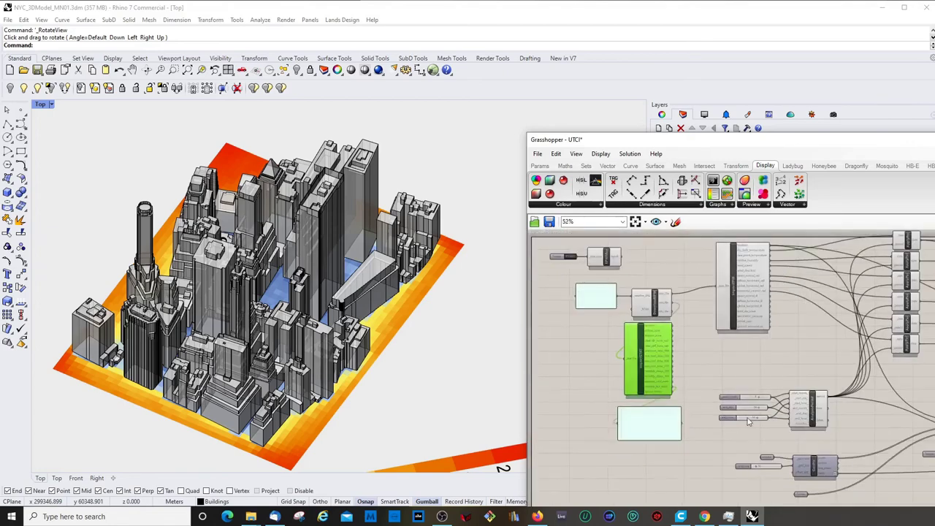
{"action": "scroll", "coordinate": [633, 338], "scroll_direction": "down", "scroll_amount": 3}
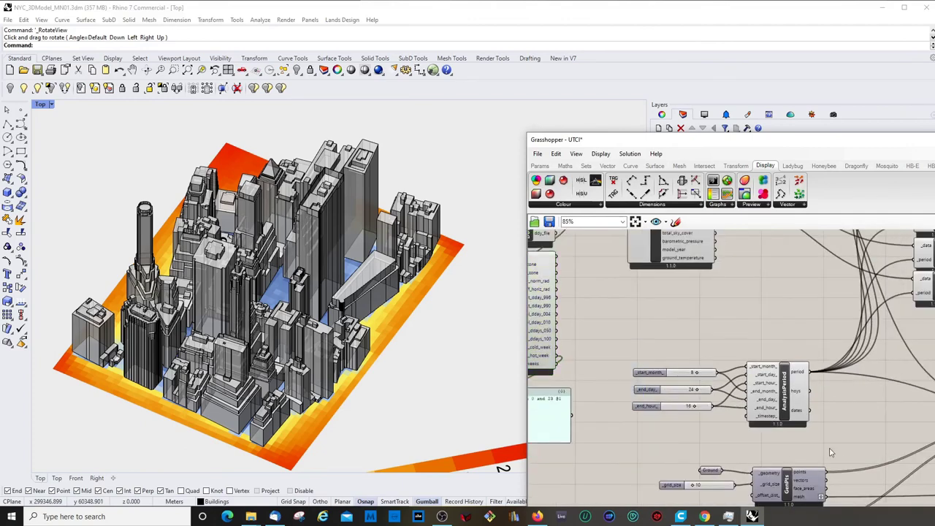
- Review how AnalysisPeriod and ImportEPW feed the column of ApplyPer components
{"action": "left_click", "coordinate": [794, 392]}
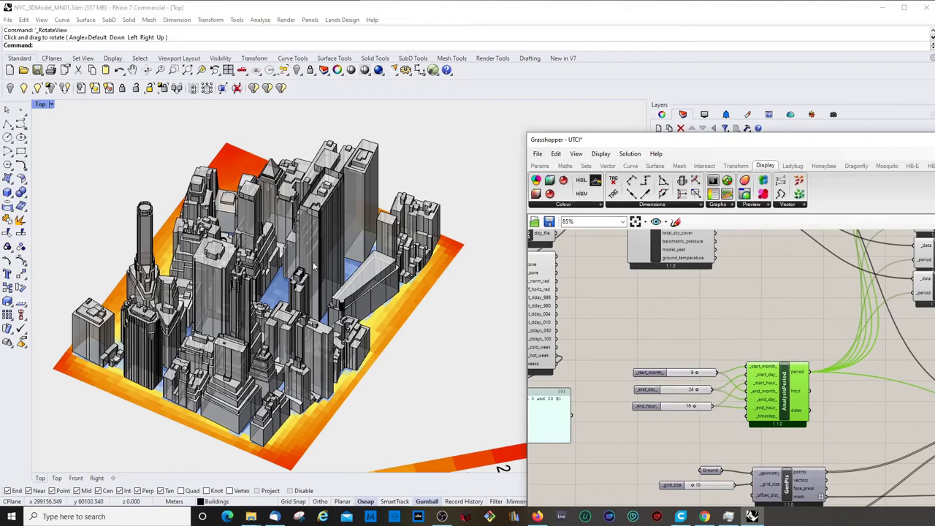
{"action": "scroll", "coordinate": [685, 336], "scroll_direction": "down", "scroll_amount": 3}
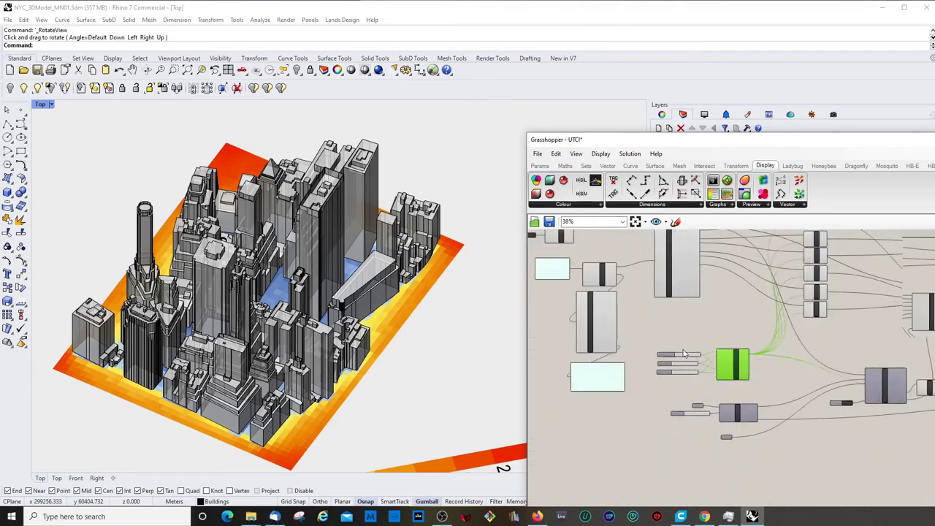
{"action": "left_click", "coordinate": [678, 272]}
{"action": "right_click_drag", "start_coordinate": [836, 247], "coordinate": [770, 295]}
{"action": "scroll", "coordinate": [770, 294], "scroll_direction": "up", "scroll_amount": 2}
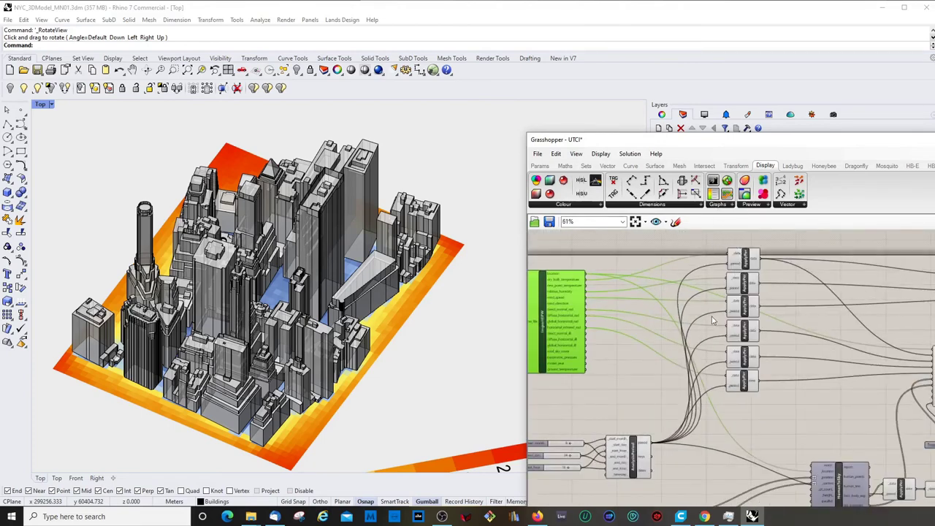
{"action": "left_click", "coordinate": [625, 456]}
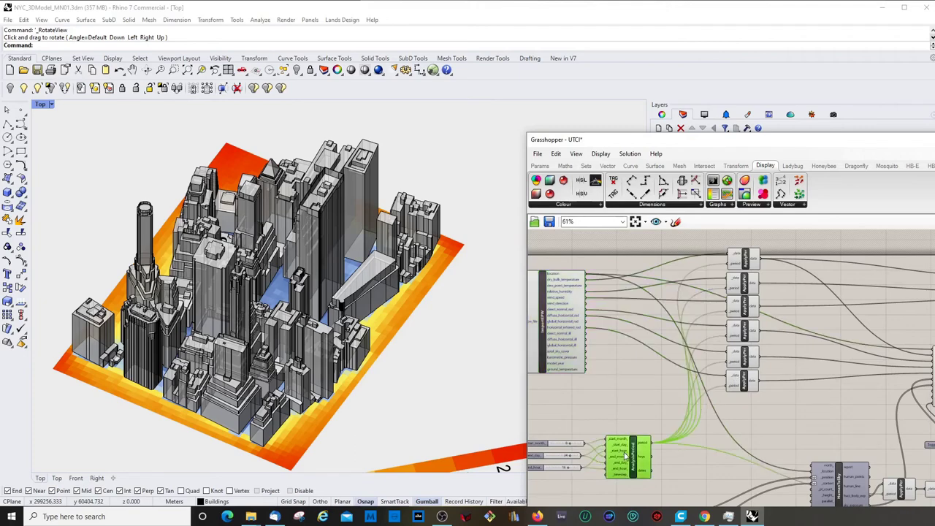
{"action": "scroll", "coordinate": [687, 449], "scroll_direction": "down", "scroll_amount": 2}
{"action": "scroll", "coordinate": [906, 349], "scroll_direction": "up", "scroll_amount": 3}
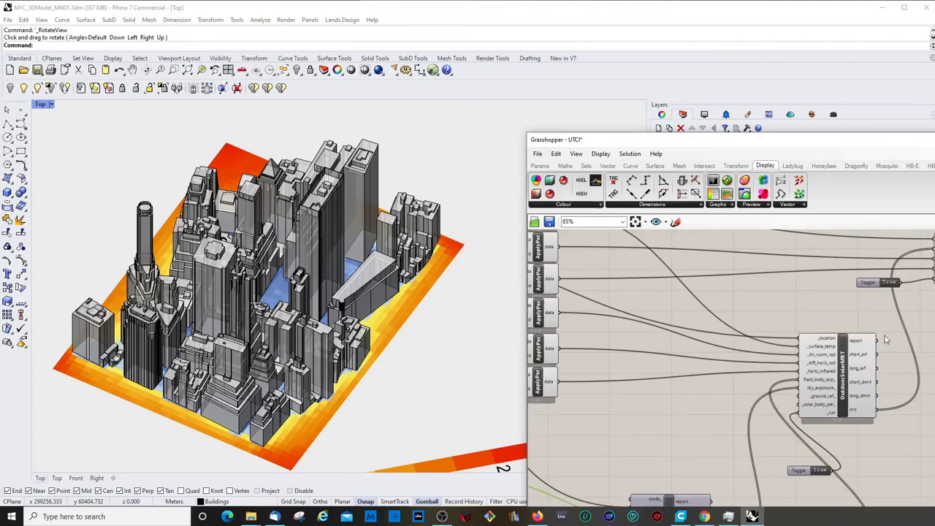
- Move the OutdoorSolarMRT component slightly up and to the right, and review its link into the UTCI component
{"action": "left_click_drag", "start_coordinate": [841, 376], "coordinate": [862, 357]}
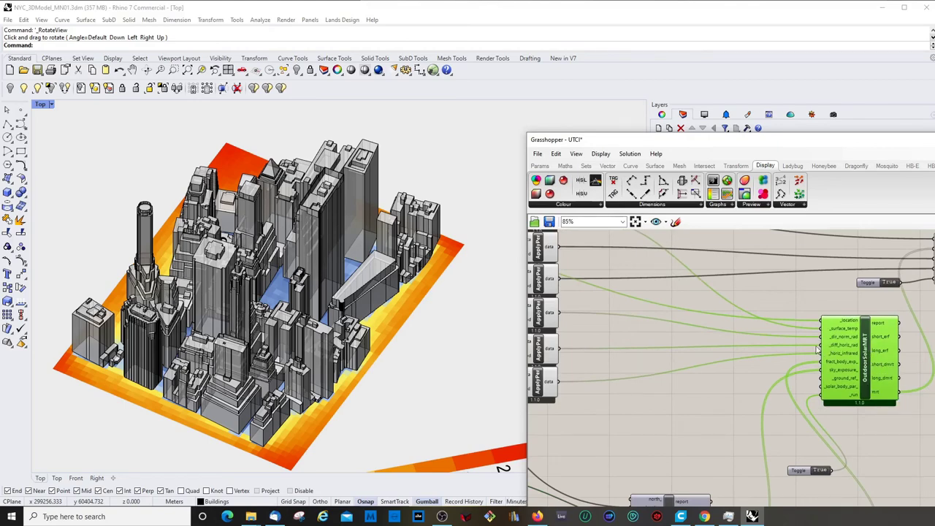
{"action": "right_click_drag", "start_coordinate": [816, 349], "coordinate": [762, 365]}
{"action": "left_click", "coordinate": [918, 271]}
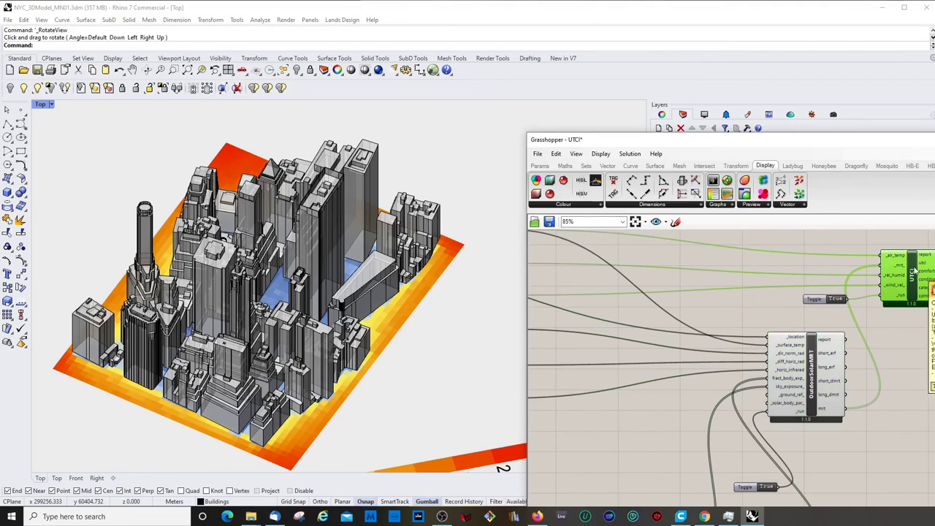
{"action": "right_click_drag", "start_coordinate": [924, 273], "coordinate": [895, 285]}
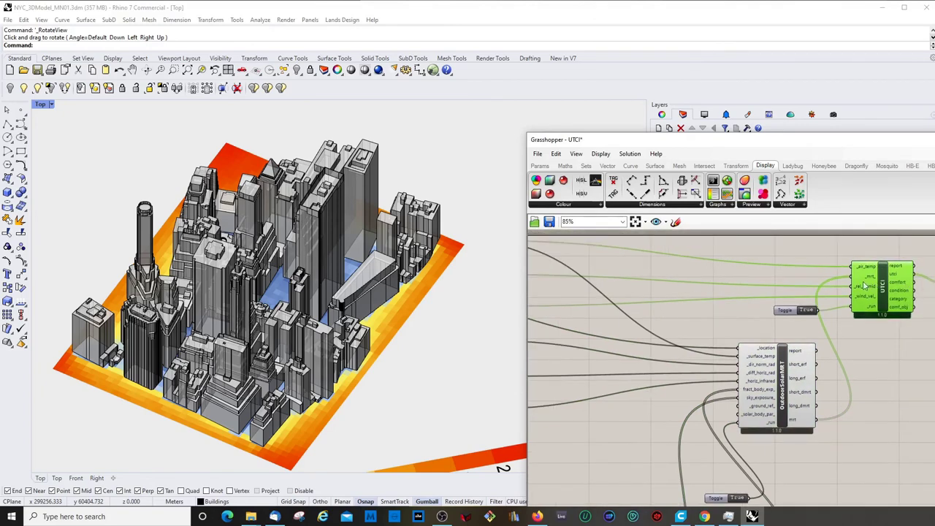
{"action": "scroll", "coordinate": [867, 274], "scroll_direction": "up", "scroll_amount": 1}
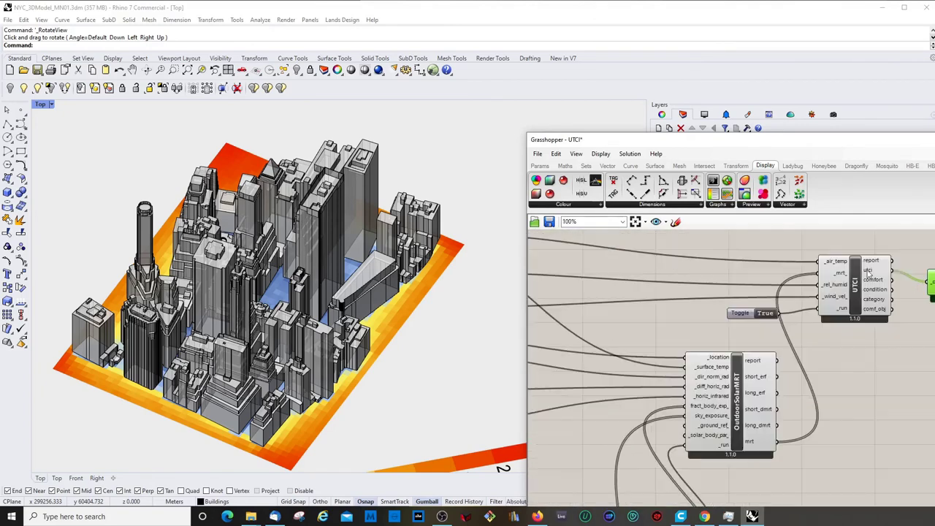
{"action": "scroll", "coordinate": [922, 284], "scroll_direction": "down", "scroll_amount": 4}
{"action": "scroll", "coordinate": [927, 446], "scroll_direction": "up", "scroll_amount": 4}
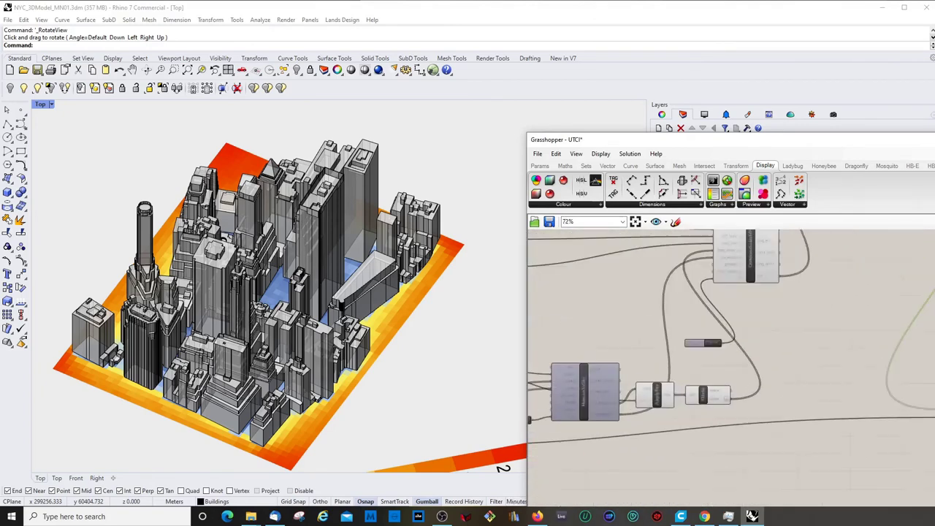
- Move HumanToSky with its ApplyPer and XData components up and to the left, and reposition its True toggle before the run input
{"action": "mouse_move", "coordinate": [934, 420]}
{"action": "left_mouse_down"}
{"action": "mouse_move", "coordinate": [931, 374]}
{"action": "mouse_move", "coordinate": [934, 420]}
{"action": "left_mouse_up"}
{"action": "scroll", "coordinate": [874, 406], "scroll_direction": "down", "scroll_amount": 3}
{"action": "right_click_drag", "start_coordinate": [716, 391], "coordinate": [906, 373]}
{"action": "scroll", "coordinate": [905, 372], "scroll_direction": "up", "scroll_amount": 1}
{"action": "left_click", "coordinate": [790, 369]}
{"action": "left_click", "coordinate": [853, 372], "text": "shift"}
{"action": "left_click", "coordinate": [901, 374], "text": "shift"}
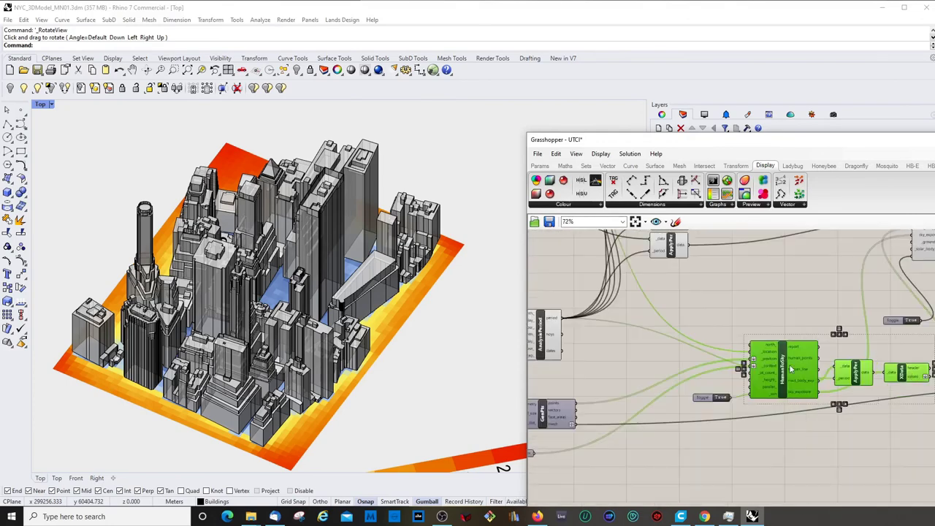
{"action": "left_click_drag", "start_coordinate": [790, 369], "coordinate": [729, 331]}
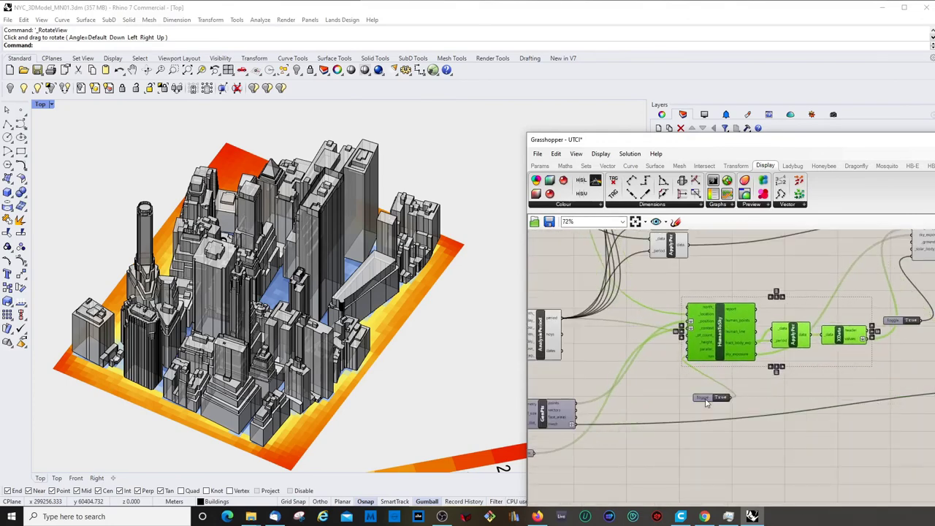
{"action": "left_click_drag", "start_coordinate": [705, 402], "coordinate": [630, 362]}
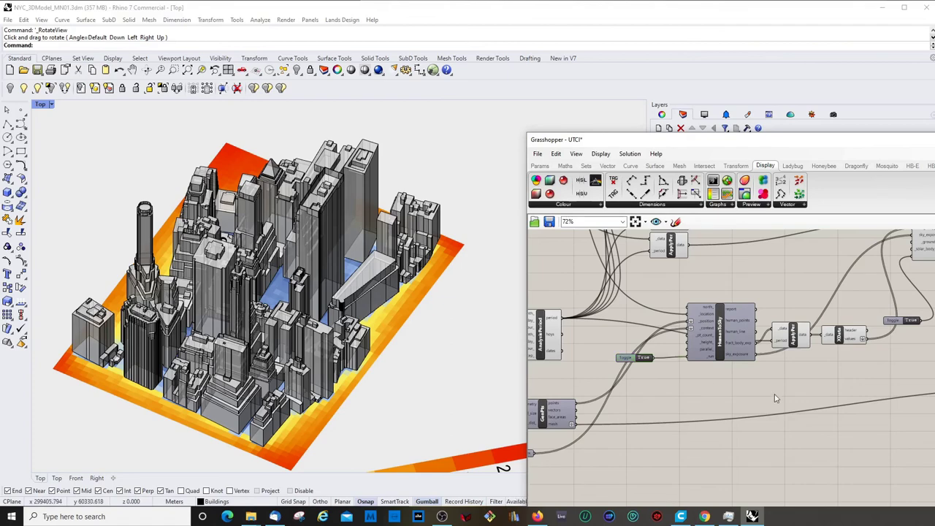
- Review the Ground, grid size and GenPts group, and shift the Contex parameter slightly to the right beneath it
{"action": "scroll", "coordinate": [768, 381], "scroll_direction": "down", "scroll_amount": 3}
{"action": "scroll", "coordinate": [574, 407], "scroll_direction": "up", "scroll_amount": 5}
{"action": "left_click", "coordinate": [678, 388]}
{"action": "left_click_drag", "start_coordinate": [537, 345], "coordinate": [779, 479]}
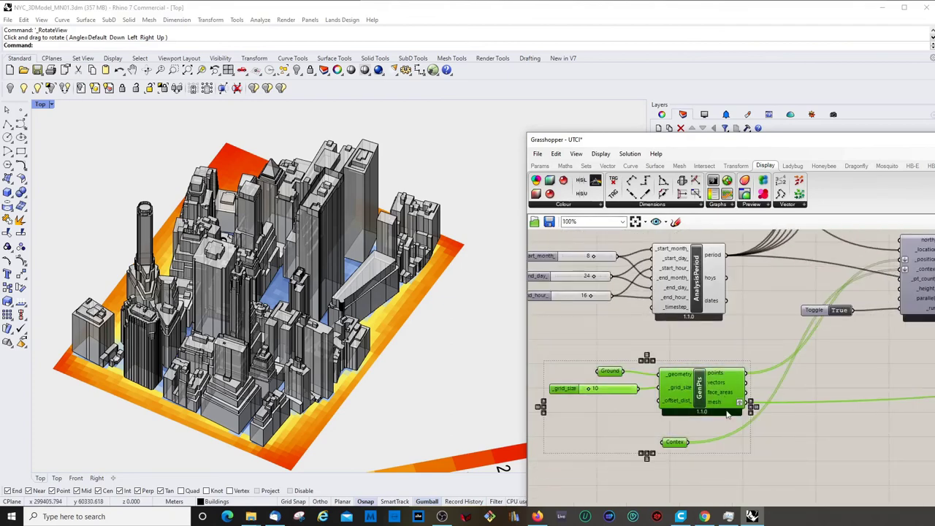
{"action": "left_click", "coordinate": [722, 364]}
{"action": "left_click", "coordinate": [712, 400]}
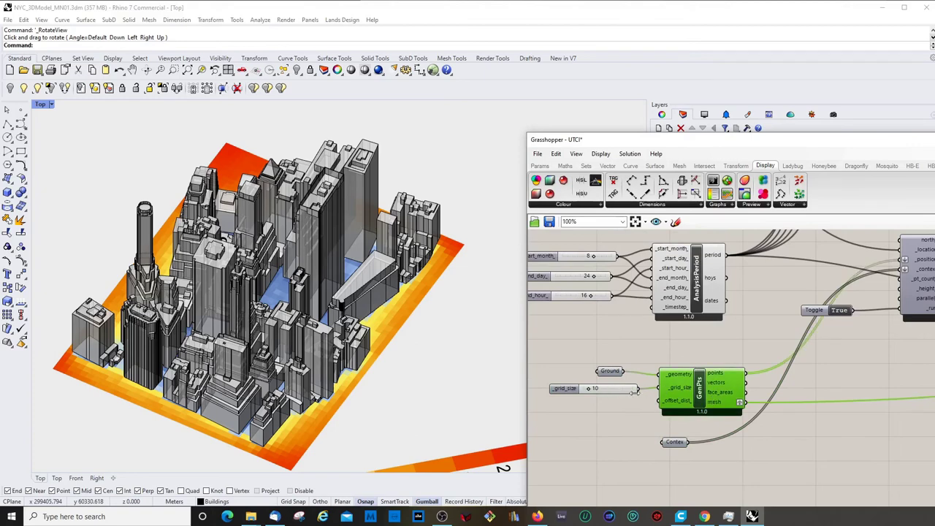
{"action": "left_click_drag", "start_coordinate": [677, 446], "coordinate": [702, 443]}
{"action": "left_click", "coordinate": [747, 452]}
- Shift the whole UTCI definition slightly down and right on the canvas, and move the Grasshopper window up and left to show it
{"action": "scroll", "coordinate": [686, 306], "scroll_direction": "down", "scroll_amount": 5}
{"action": "right_click_drag", "start_coordinate": [688, 325], "coordinate": [655, 382]}
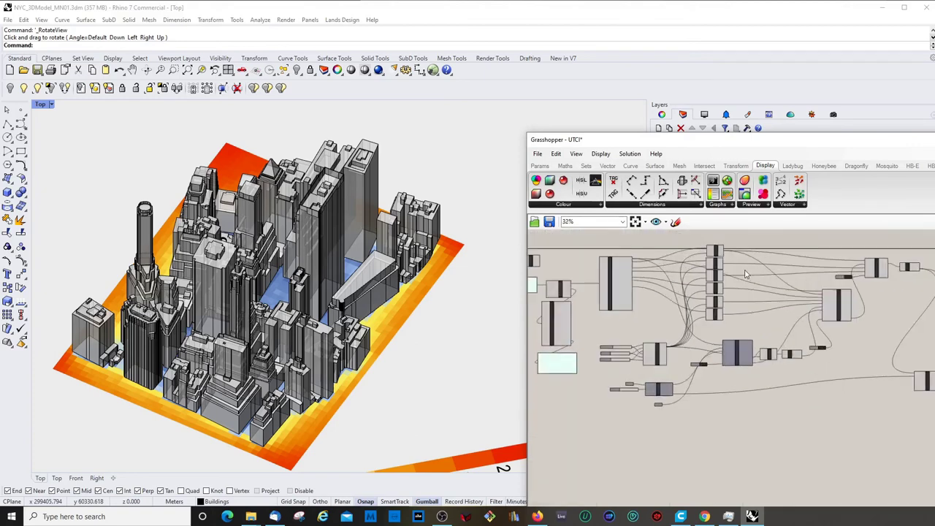
{"action": "scroll", "coordinate": [776, 318], "scroll_direction": "down", "scroll_amount": 1}
{"action": "left_click_drag", "start_coordinate": [535, 242], "coordinate": [934, 419]}
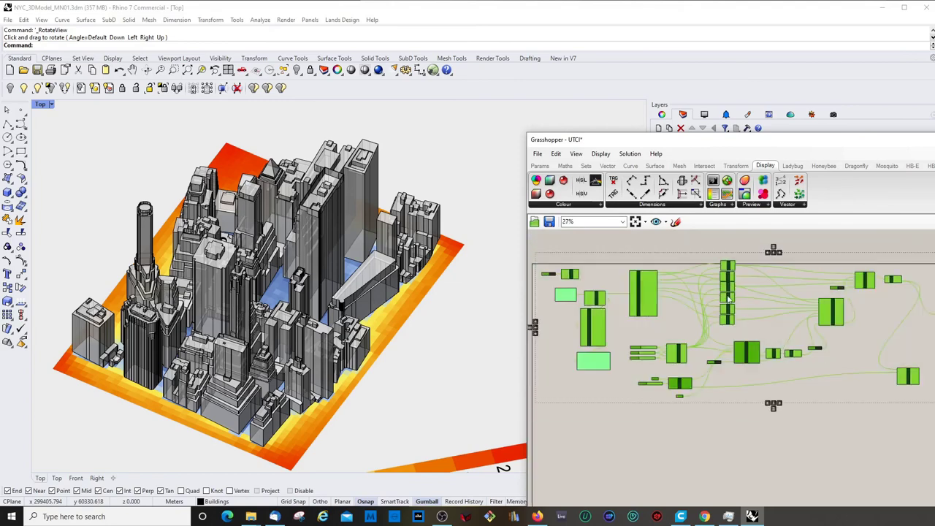
{"action": "left_click_drag", "start_coordinate": [729, 296], "coordinate": [739, 317]}
{"action": "left_click", "coordinate": [703, 293]}
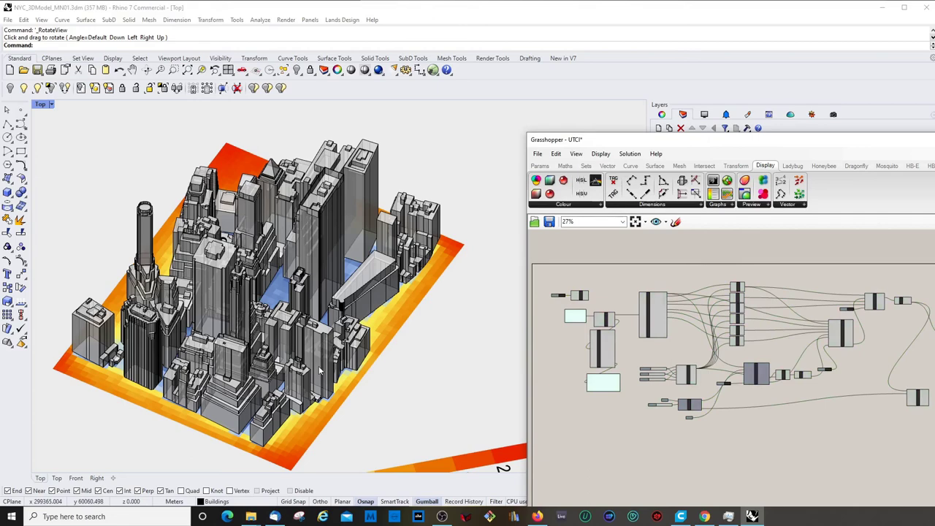
{"action": "left_click_drag", "start_coordinate": [618, 143], "coordinate": [583, 112]}
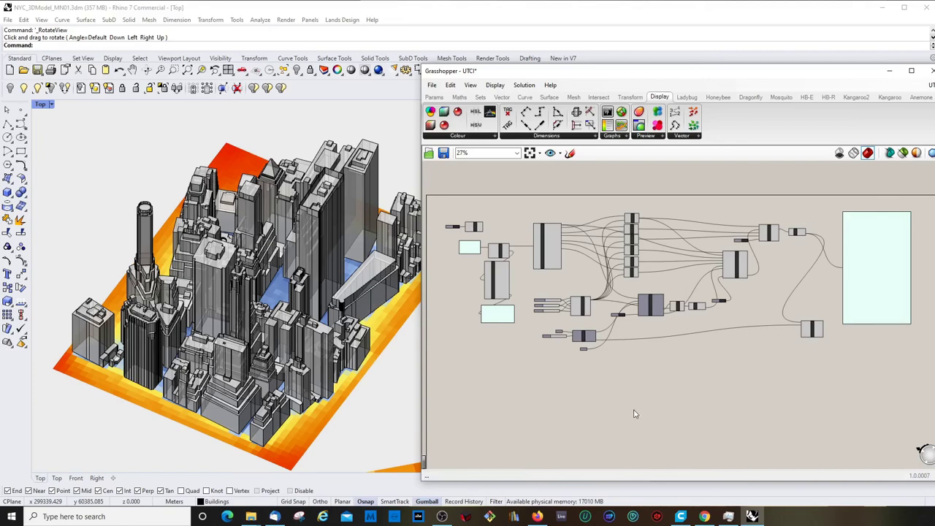
- Switch to File Explorer, enlarge and shift its window, and open the samples folder inside ladybug-tools-1-1-0
{"action": "mouse_move", "coordinate": [250, 518]}
{"action": "left_click", "coordinate": [238, 491]}
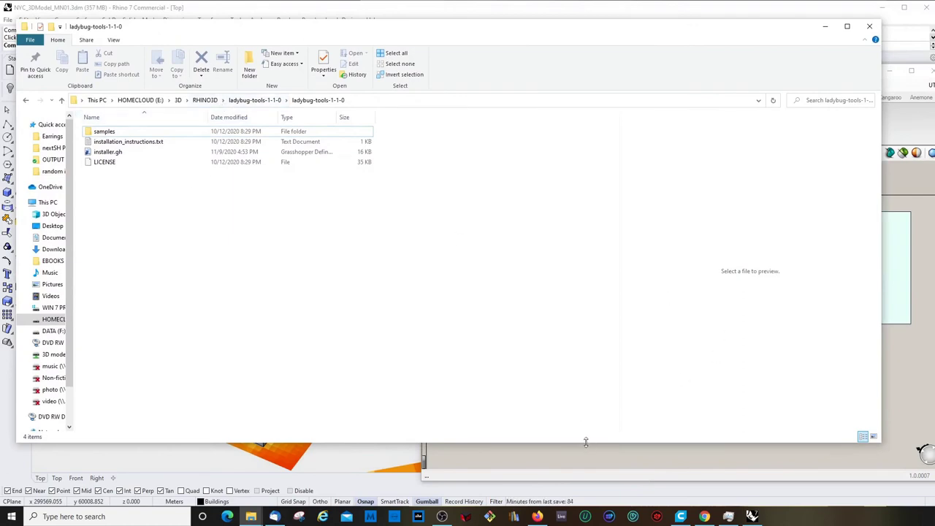
{"action": "left_click_drag", "start_coordinate": [585, 441], "coordinate": [583, 475]}
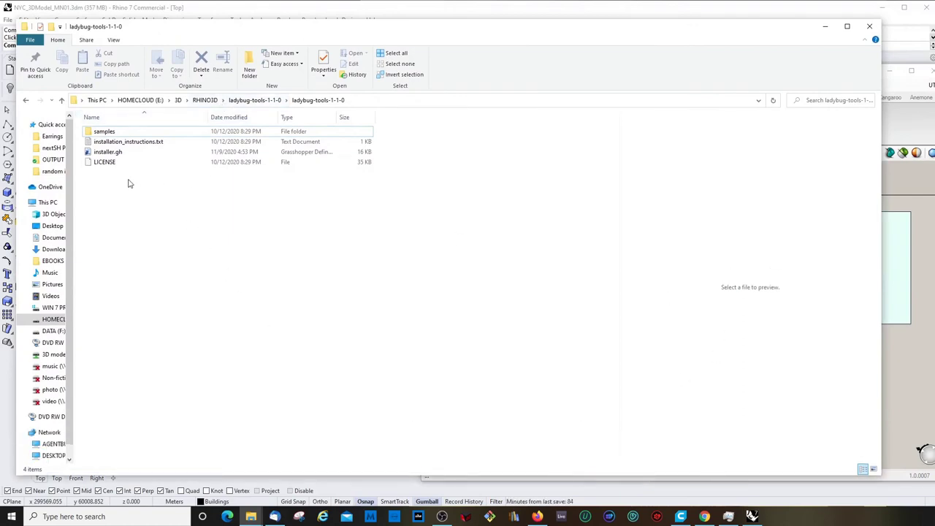
{"action": "left_click", "coordinate": [107, 132]}
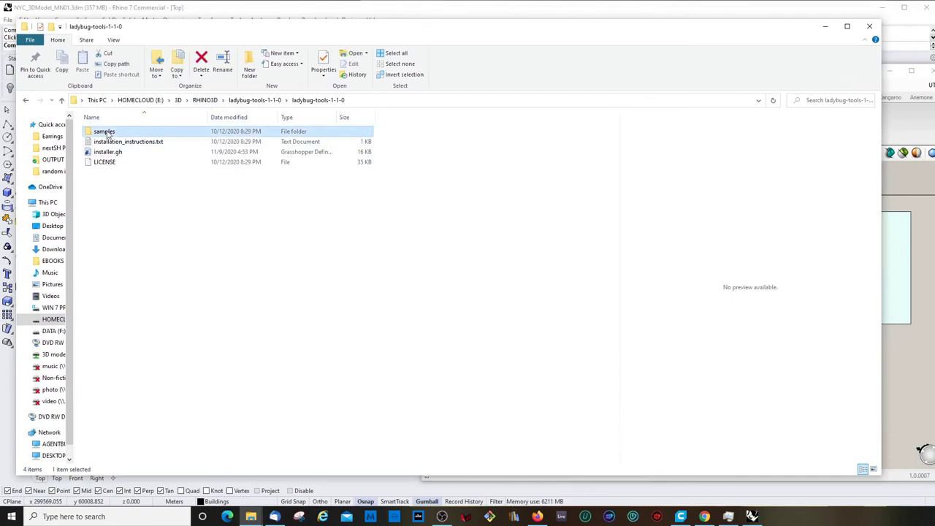
{"action": "double_click", "coordinate": [107, 133]}
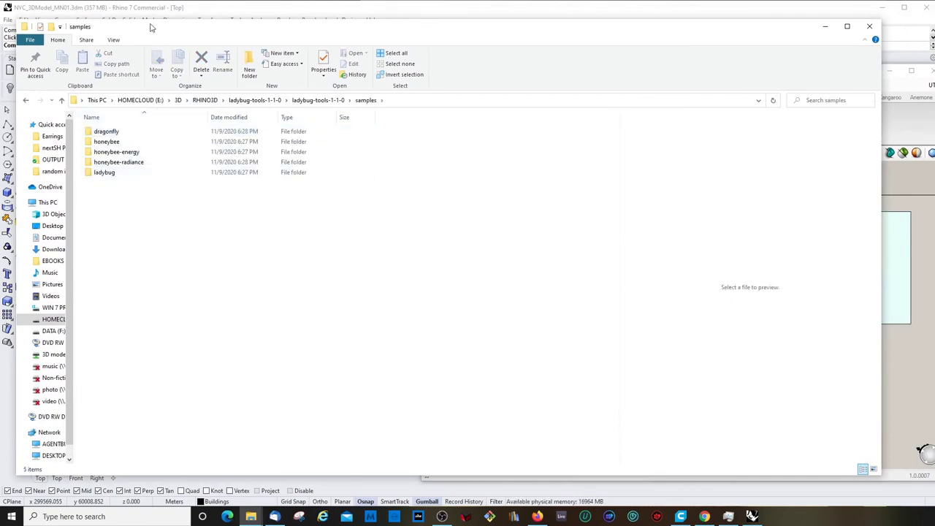
{"action": "left_click_drag", "start_coordinate": [151, 27], "coordinate": [200, 25]}
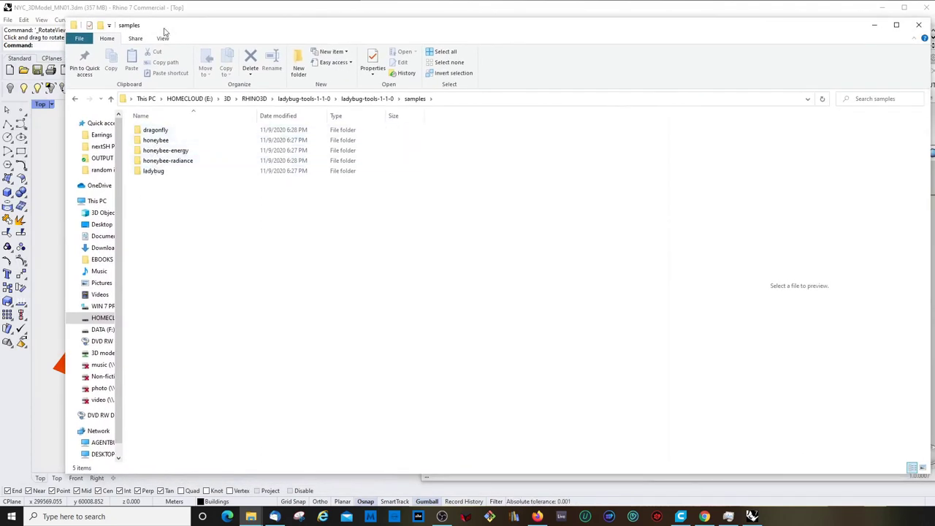
{"action": "left_click_drag", "start_coordinate": [164, 31], "coordinate": [172, 29]}
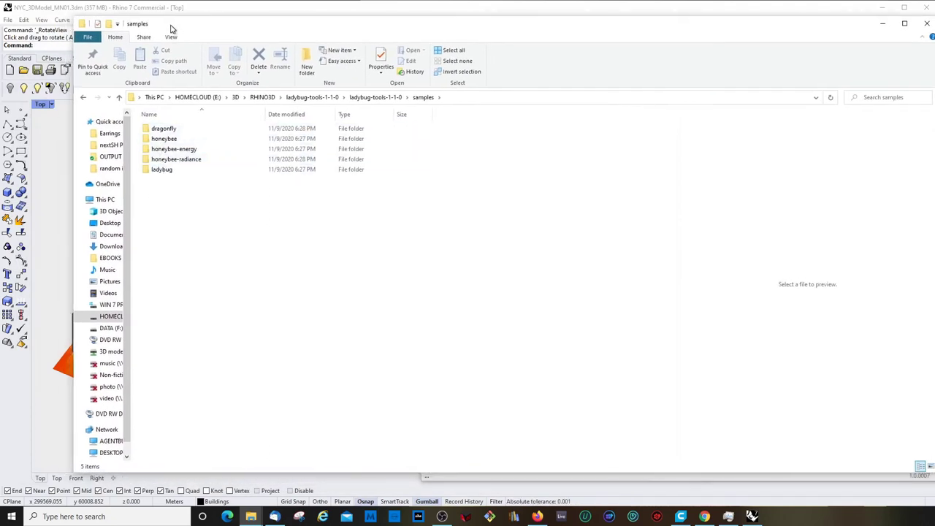
- Open the outdoor_comfort.gh sample definition from the ladybug samples folder
{"action": "double_click", "coordinate": [164, 172]}
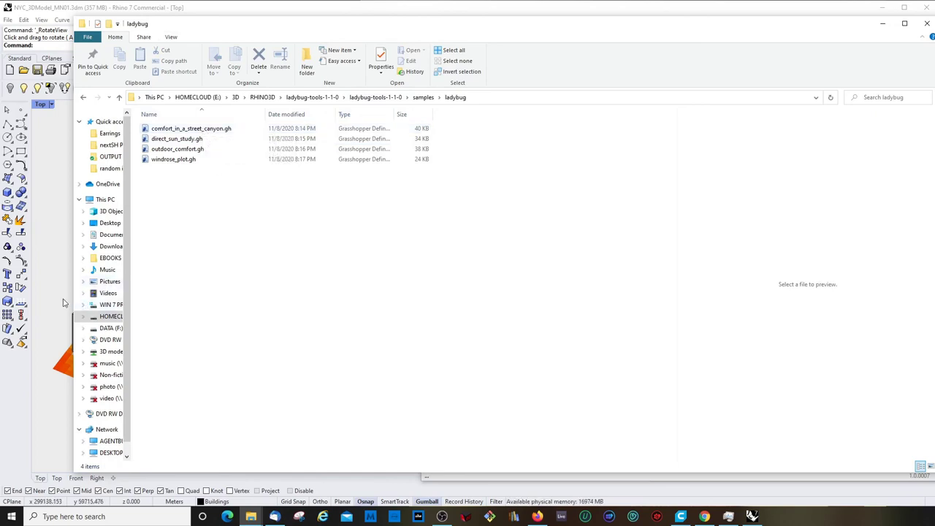
{"action": "left_click", "coordinate": [168, 149]}
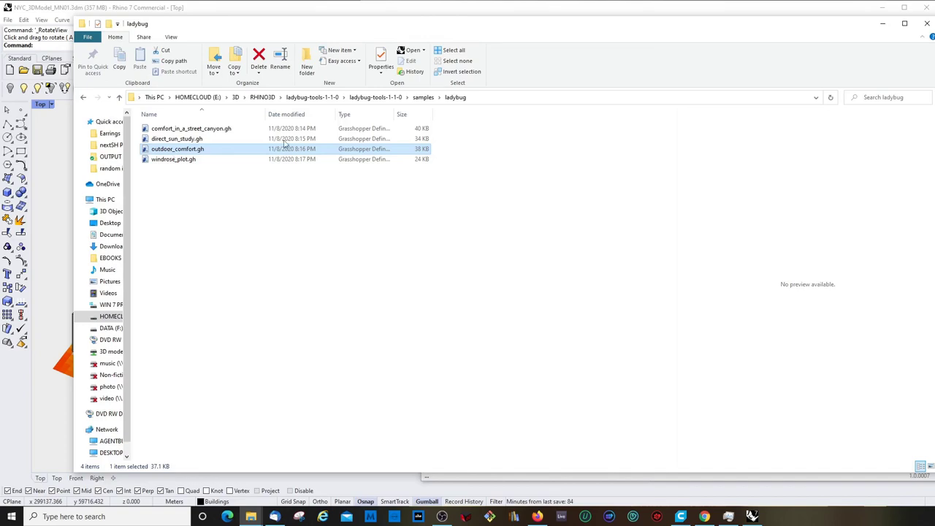
{"action": "double_click", "coordinate": [178, 149]}
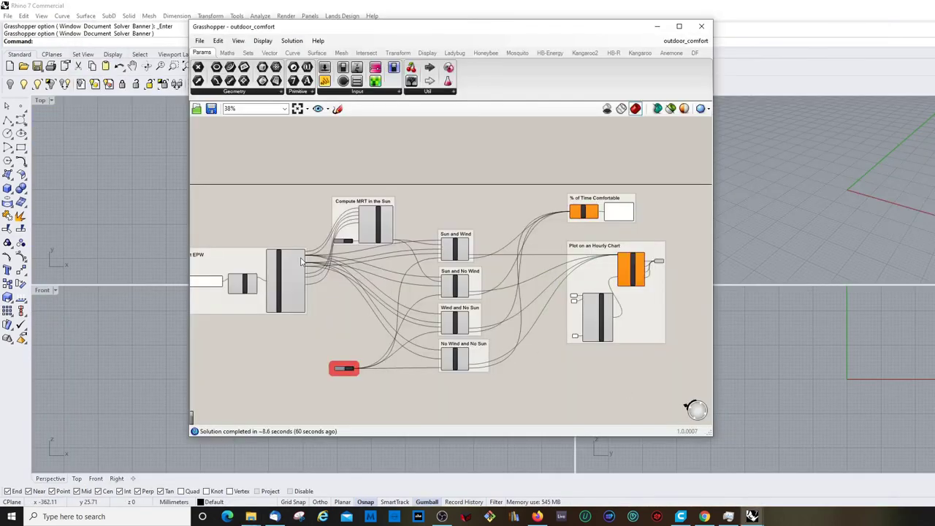
- Examine the sample's Import EPW, Compute MRT in the Sun, four UTCI scenario and hourly chart groups
{"action": "scroll", "coordinate": [301, 262], "scroll_direction": "up", "scroll_amount": 4}
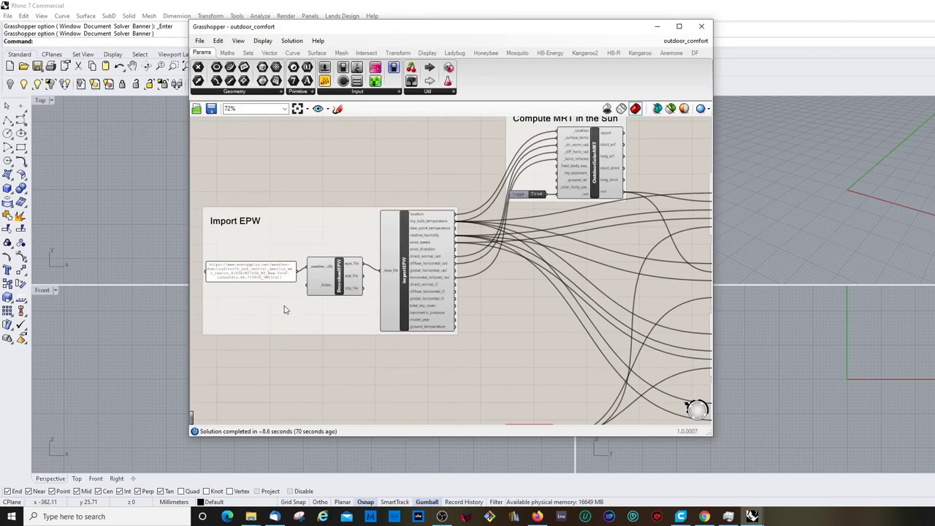
{"action": "scroll", "coordinate": [247, 279], "scroll_direction": "up", "scroll_amount": 2}
{"action": "scroll", "coordinate": [422, 230], "scroll_direction": "down", "scroll_amount": 3}
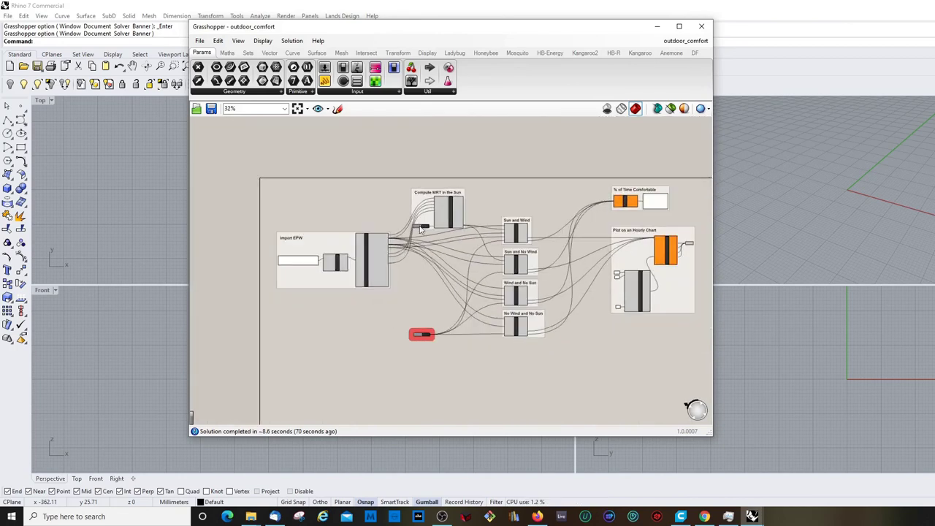
{"action": "scroll", "coordinate": [422, 230], "scroll_direction": "up", "scroll_amount": 1}
{"action": "scroll", "coordinate": [441, 227], "scroll_direction": "up", "scroll_amount": 2}
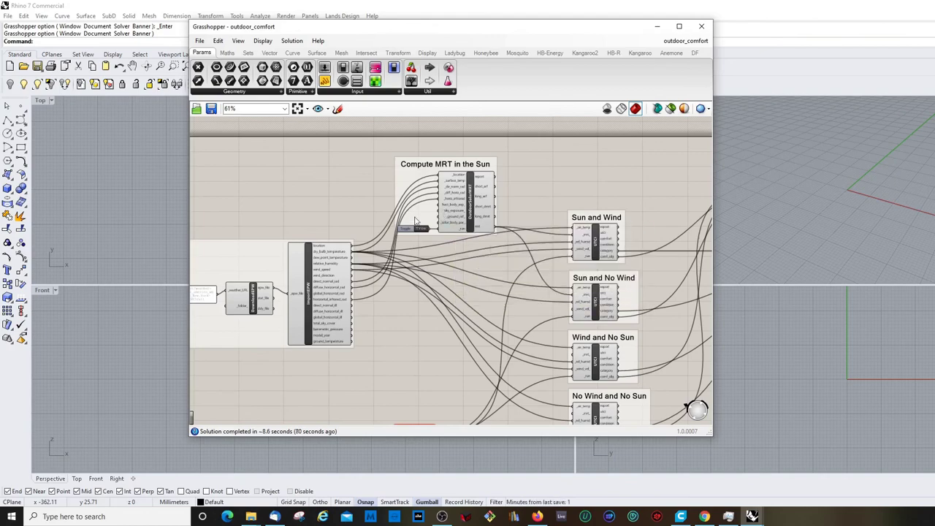
{"action": "scroll", "coordinate": [411, 225], "scroll_direction": "down", "scroll_amount": 3}
{"action": "scroll", "coordinate": [639, 228], "scroll_direction": "up", "scroll_amount": 4}
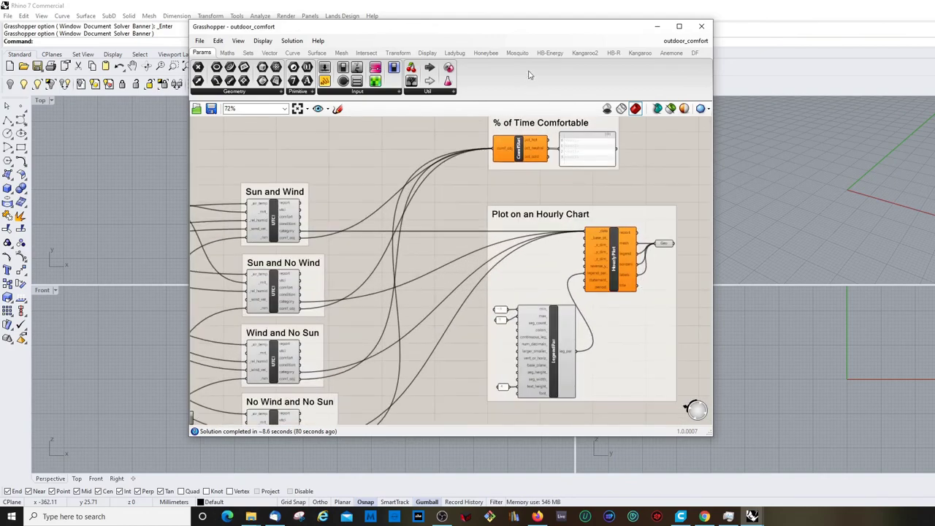
{"action": "scroll", "coordinate": [637, 298], "scroll_direction": "up", "scroll_amount": 1}
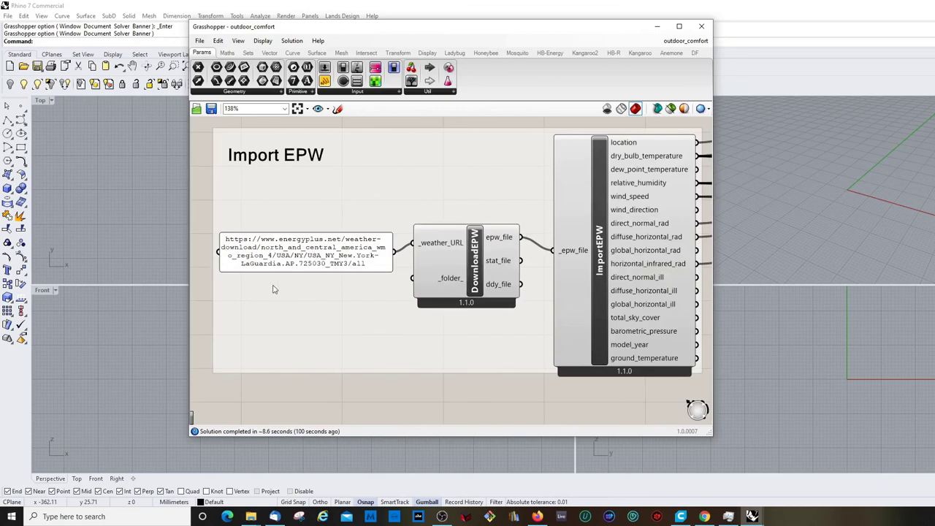
- Inspect the weather URL panel feeding DownloadEPW in the Import EPW group, and review how the group links onward
{"action": "scroll", "coordinate": [319, 252], "scroll_direction": "up", "scroll_amount": 2}
{"action": "left_click", "coordinate": [310, 252]}
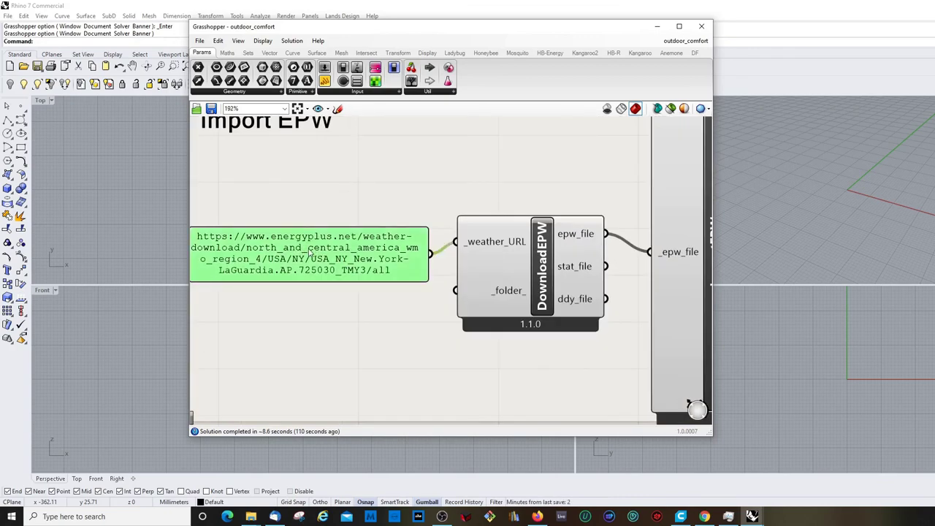
{"action": "scroll", "coordinate": [314, 272], "scroll_direction": "down", "scroll_amount": 9}
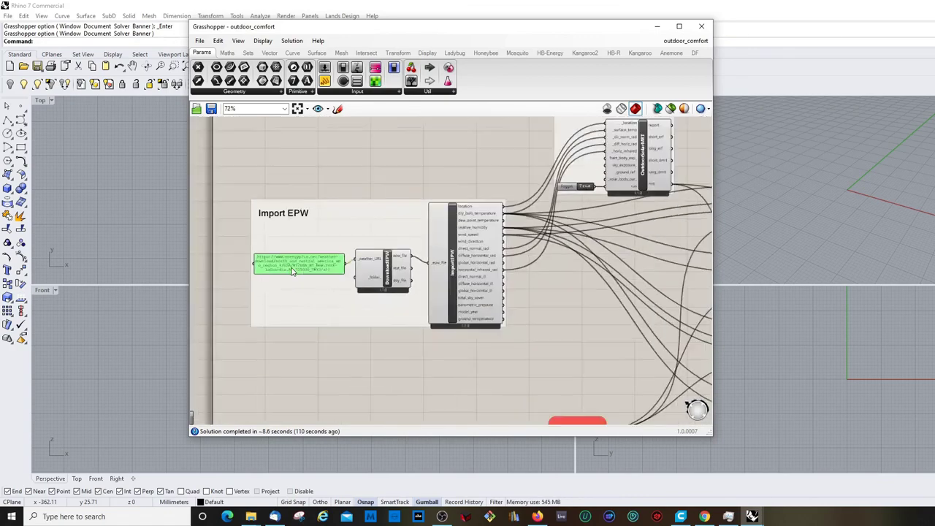
{"action": "scroll", "coordinate": [293, 272], "scroll_direction": "down", "scroll_amount": 2}
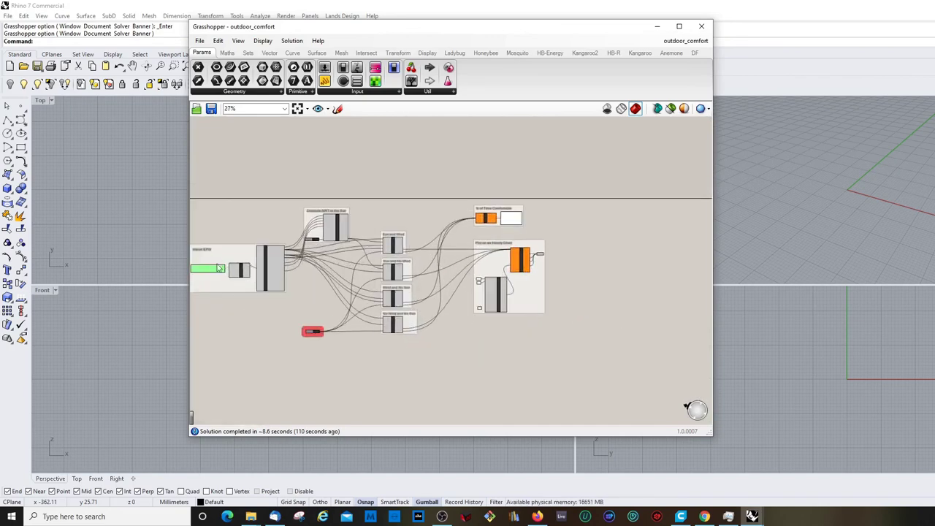
{"action": "scroll", "coordinate": [219, 268], "scroll_direction": "up", "scroll_amount": 2}
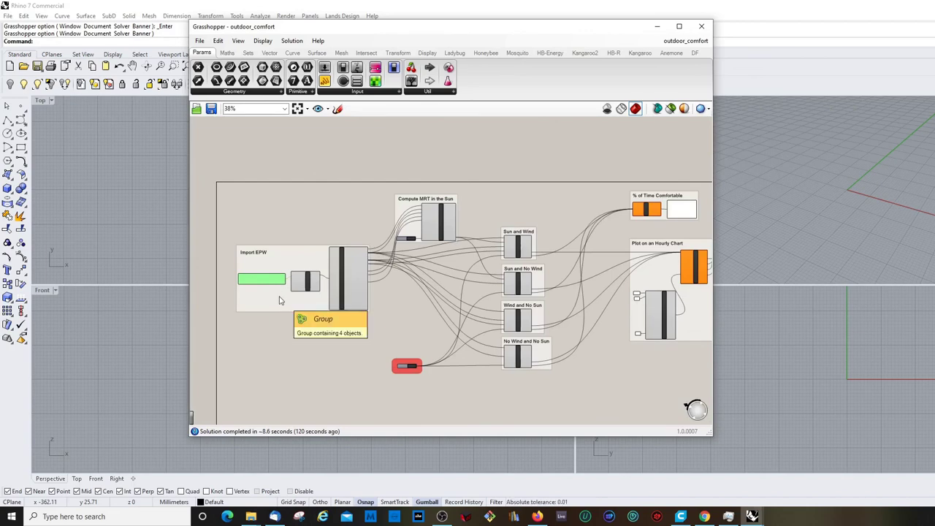
{"action": "scroll", "coordinate": [314, 303], "scroll_direction": "down", "scroll_amount": 1}
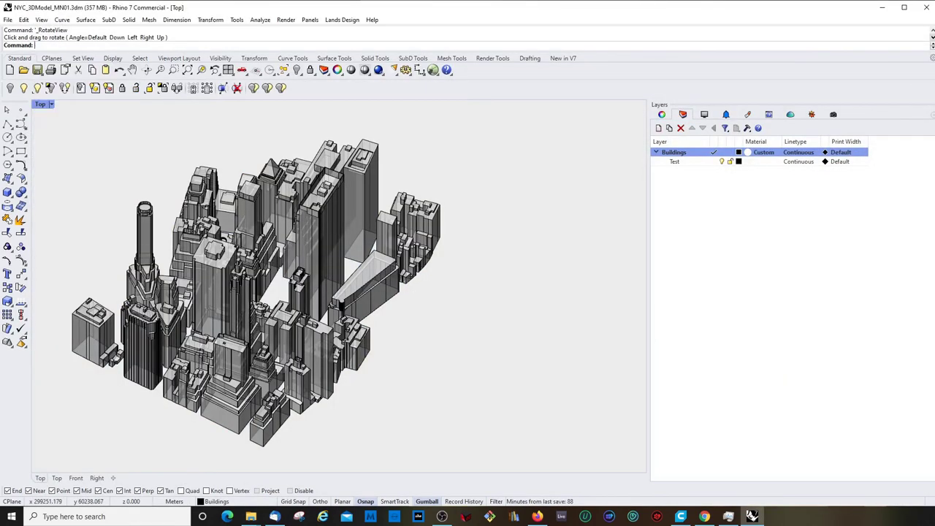
- Return to the NYC model, launch Grasshopper to bring back the heatmap, and minimise its window to view the model
{"action": "type", "text": "Grasshopper"}
{"action": "key", "text": "Return"}
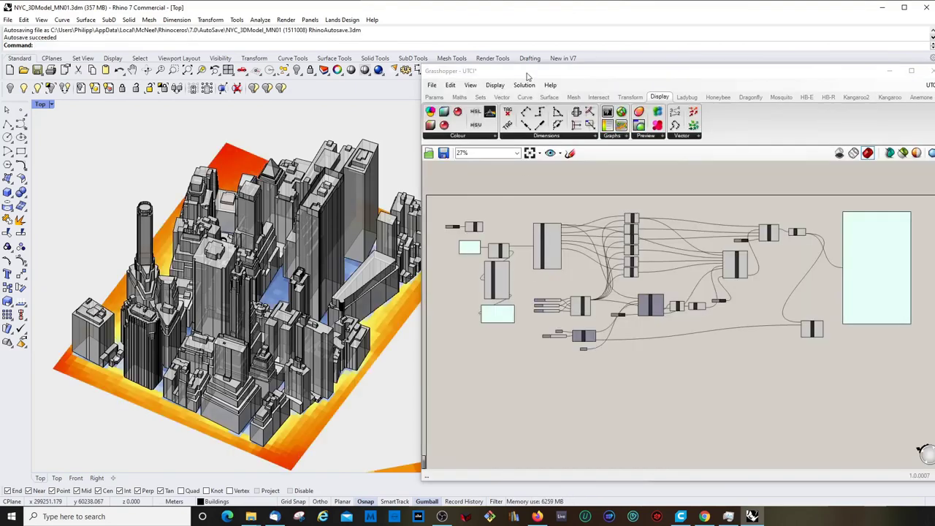
{"action": "left_click", "coordinate": [890, 71]}
{"action": "right_click_drag", "start_coordinate": [418, 299], "coordinate": [511, 292]}
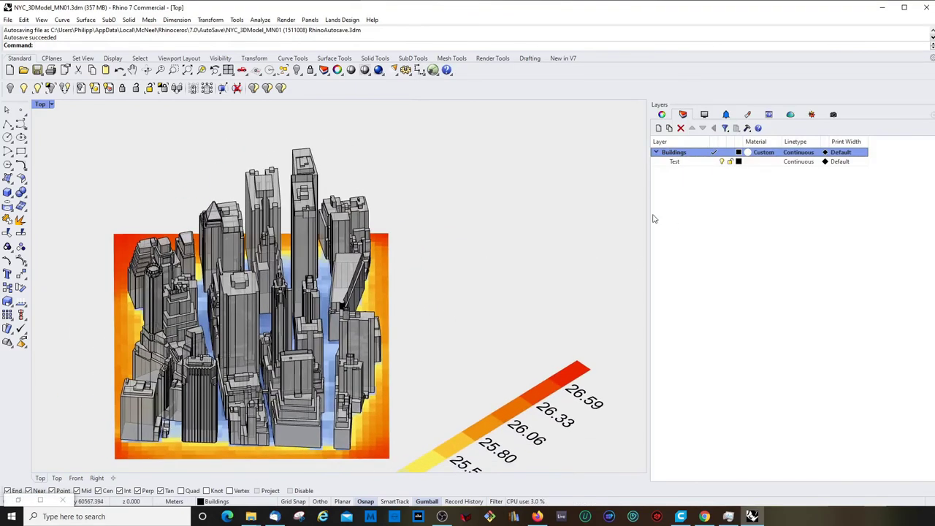
- Turn on Shadows in the Rendered display settings of the Top viewport and inspect the heatmap between the buildings
{"action": "left_click_drag", "start_coordinate": [659, 104], "coordinate": [931, 162]}
{"action": "left_click", "coordinate": [704, 114]}
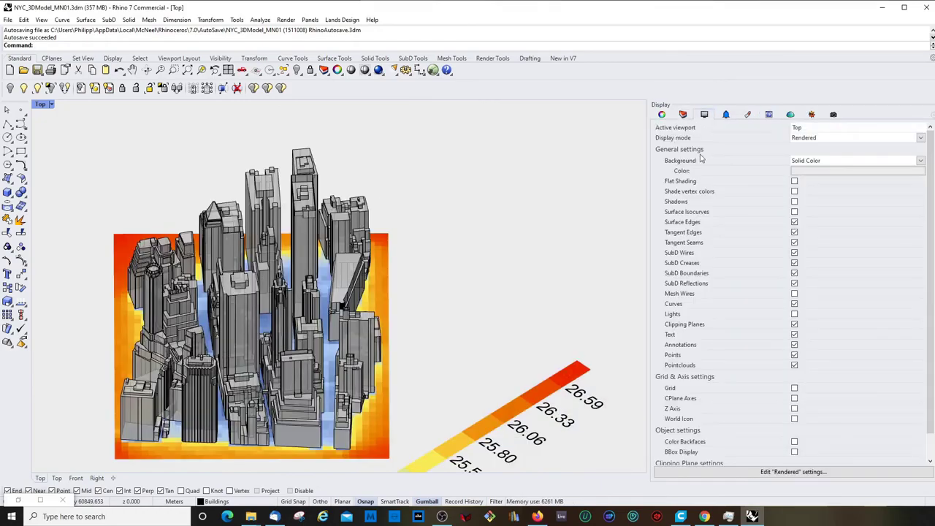
{"action": "left_click", "coordinate": [795, 202]}
{"action": "right_click_drag", "start_coordinate": [409, 306], "coordinate": [315, 342]}
{"action": "scroll", "coordinate": [301, 340], "scroll_direction": "up", "scroll_amount": 10}
{"action": "scroll", "coordinate": [326, 276], "scroll_direction": "down", "scroll_amount": 5}
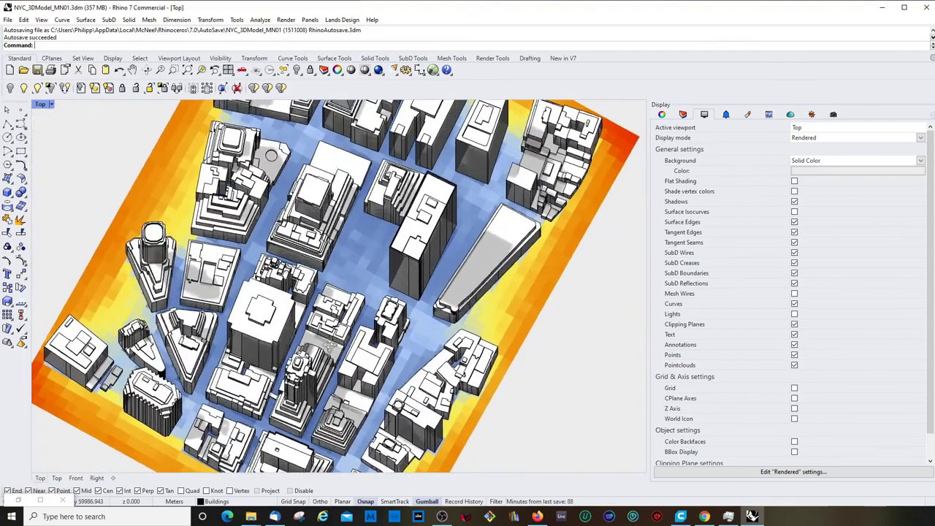
- Switch the Top viewport to the Arctic display mode and frame the buildings from an oblique aerial angle
{"action": "left_click", "coordinate": [51, 104]}
{"action": "left_click", "coordinate": [80, 214]}
{"action": "right_click_drag", "start_coordinate": [326, 283], "coordinate": [319, 230], "text": "ctrl+shift"}
{"action": "right_click_drag", "start_coordinate": [241, 232], "coordinate": [284, 233], "text": "ctrl+shift"}
{"action": "scroll", "coordinate": [235, 219], "scroll_direction": "down", "scroll_amount": 3}
{"action": "scroll", "coordinate": [467, 224], "scroll_direction": "up", "scroll_amount": 3}
{"action": "scroll", "coordinate": [427, 225], "scroll_direction": "down", "scroll_amount": 4}
{"action": "scroll", "coordinate": [281, 237], "scroll_direction": "up", "scroll_amount": 3}
{"action": "scroll", "coordinate": [281, 237], "scroll_direction": "down", "scroll_amount": 3}
{"action": "scroll", "coordinate": [316, 231], "scroll_direction": "up", "scroll_amount": 2}
{"action": "scroll", "coordinate": [317, 231], "scroll_direction": "down", "scroll_amount": 2}
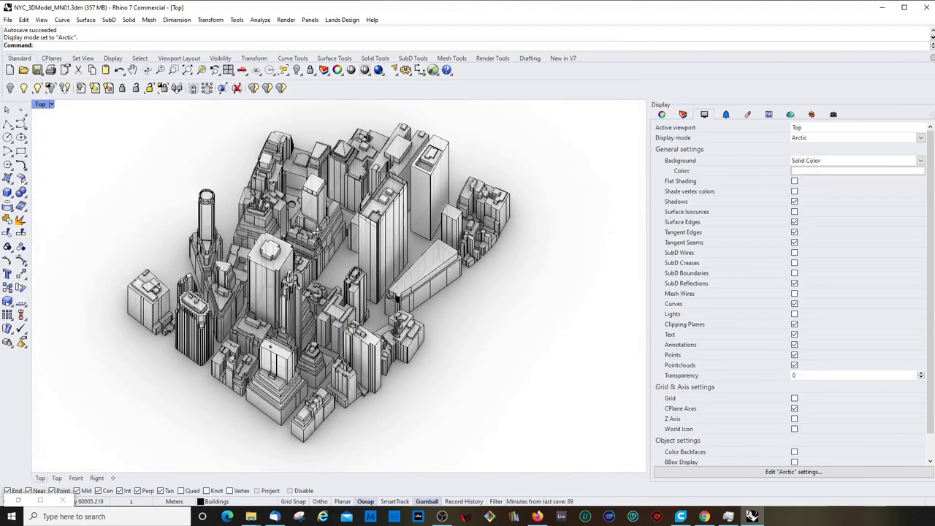
- Frame the Arctic city view closer and open the view capture settings with ViewCaptureToFile
{"action": "scroll", "coordinate": [316, 231], "scroll_direction": "up", "scroll_amount": 2}
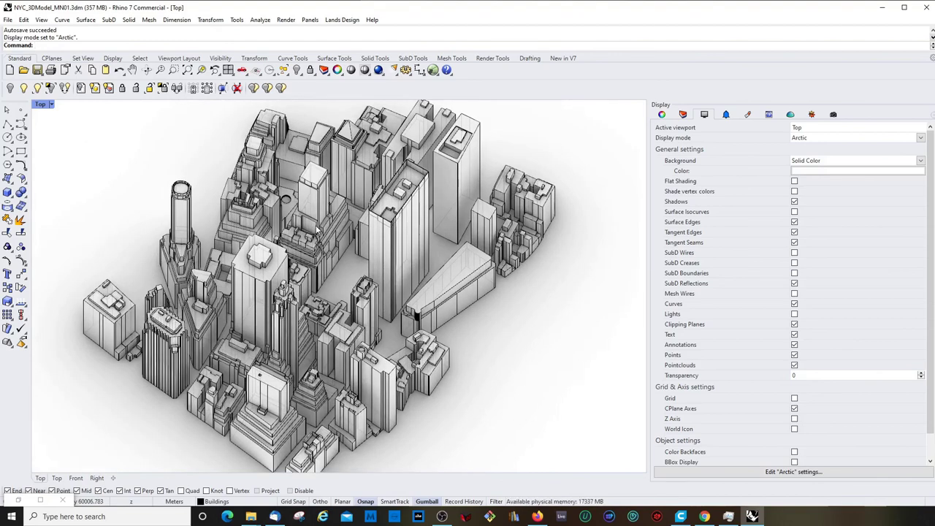
{"action": "type", "text": "ViewCaptureToFile"}
{"action": "key", "text": "Return"}
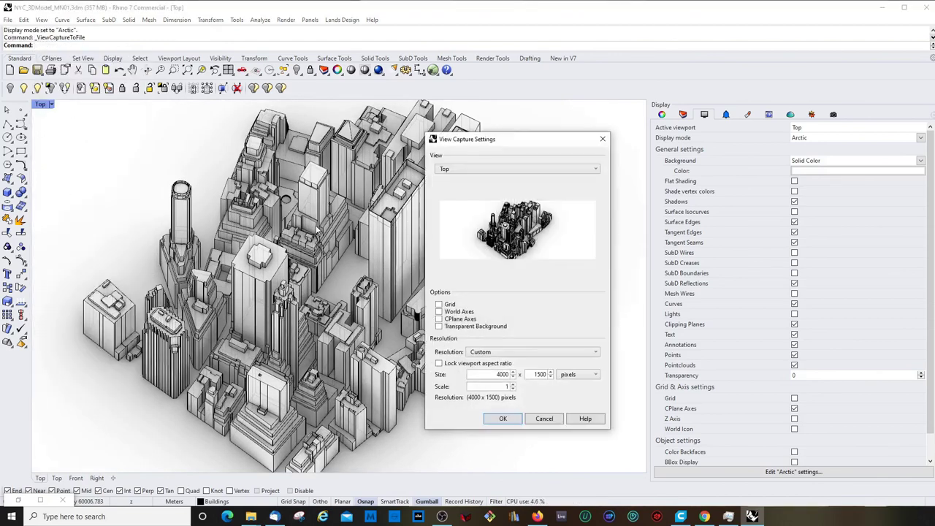